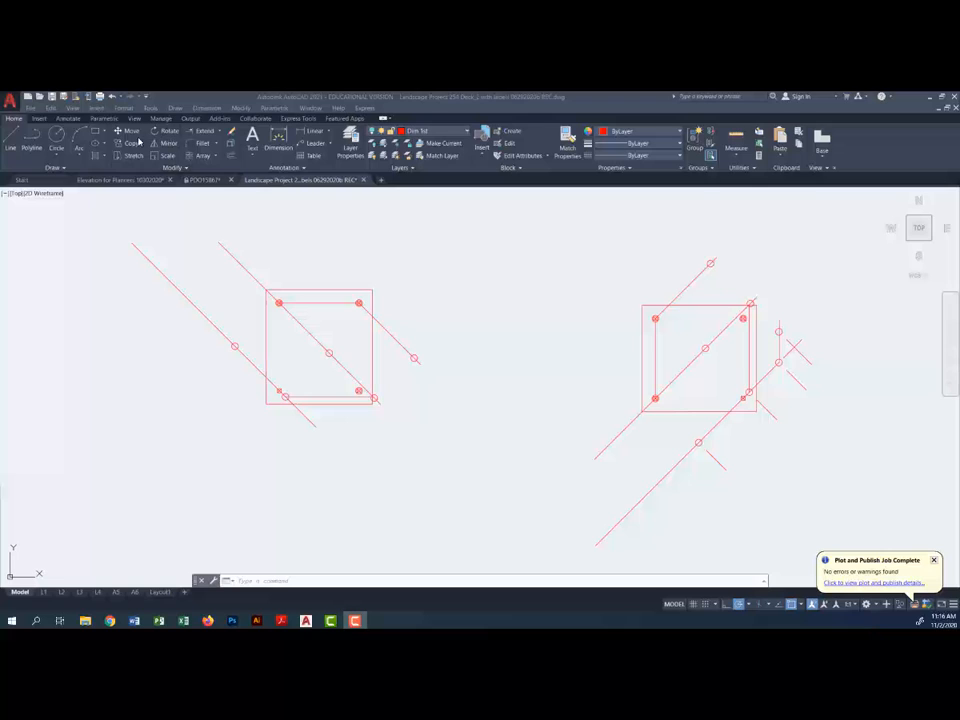
Step: Move the left plan's four posts, including the line joining the upper two, straight down into the empty space below that plan
{"action": "left_click", "coordinate": [137, 145]}
{"action": "scroll", "coordinate": [297, 303], "scroll_direction": "up", "scroll_amount": 3}
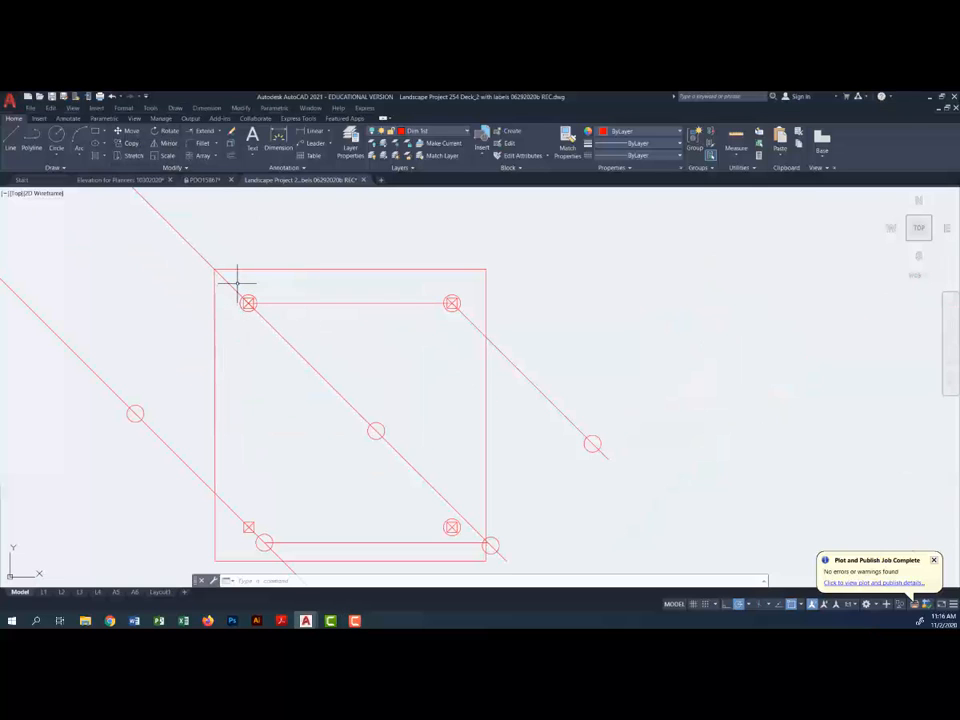
{"action": "left_click", "coordinate": [237, 282]}
{"action": "left_click", "coordinate": [474, 334]}
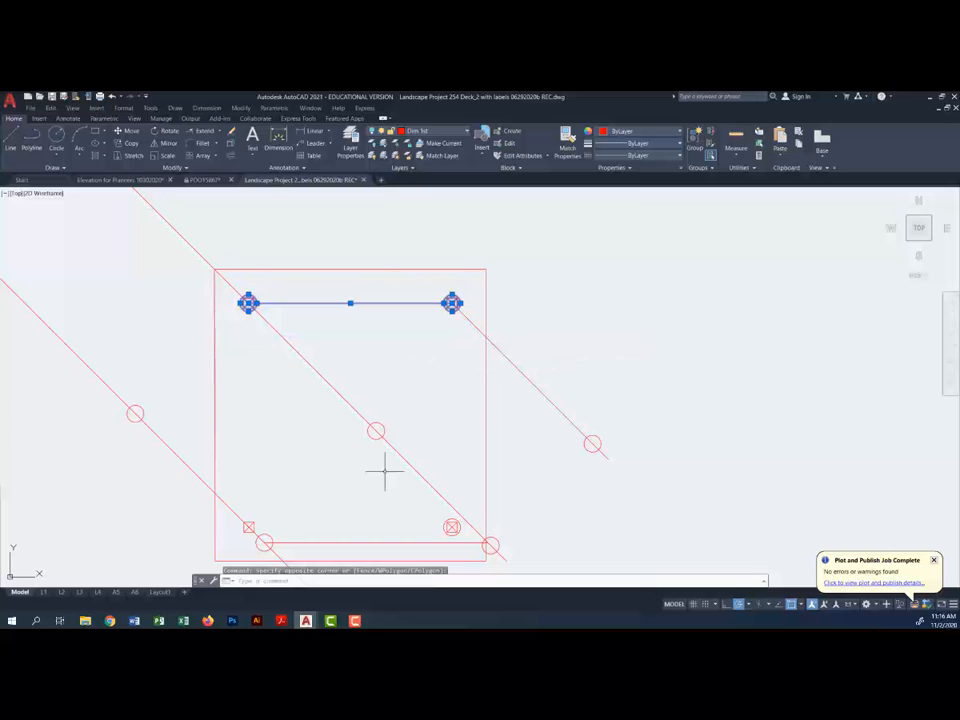
{"action": "left_click", "coordinate": [239, 511]}
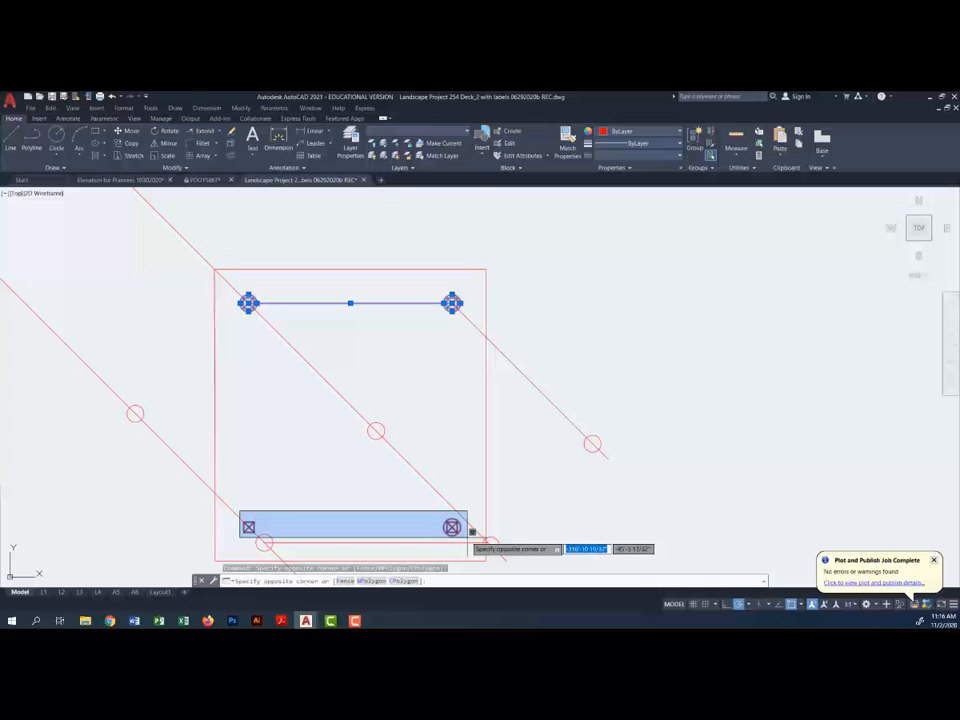
{"action": "left_click", "coordinate": [472, 531]}
{"action": "scroll", "coordinate": [400, 445], "scroll_direction": "down", "scroll_amount": 4}
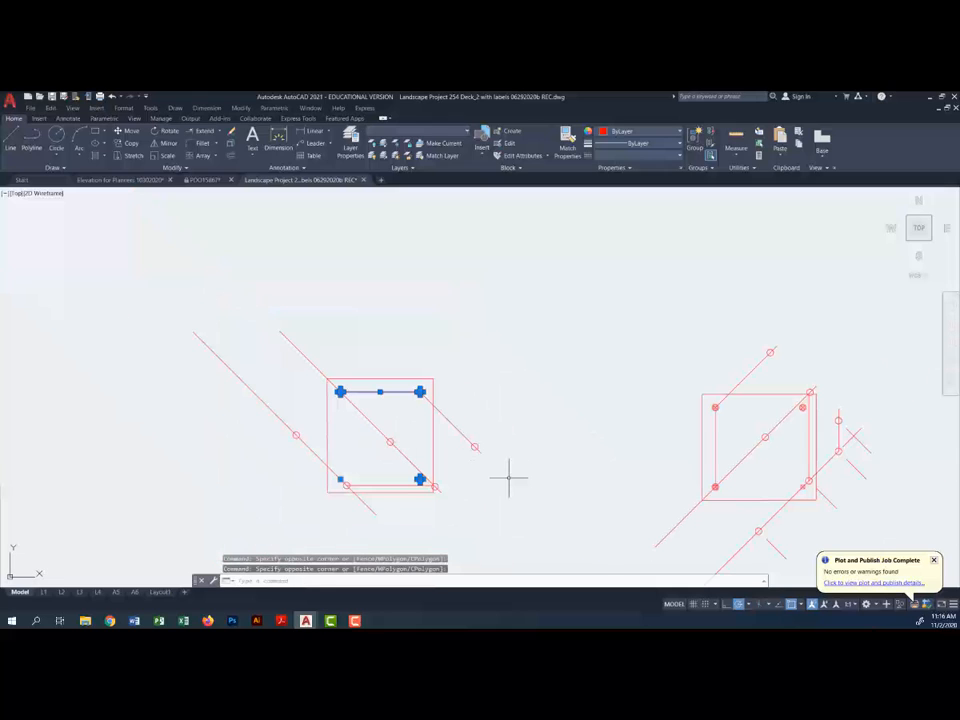
{"action": "scroll", "coordinate": [508, 478], "scroll_direction": "down", "scroll_amount": 2}
{"action": "right_click", "coordinate": [514, 440]}
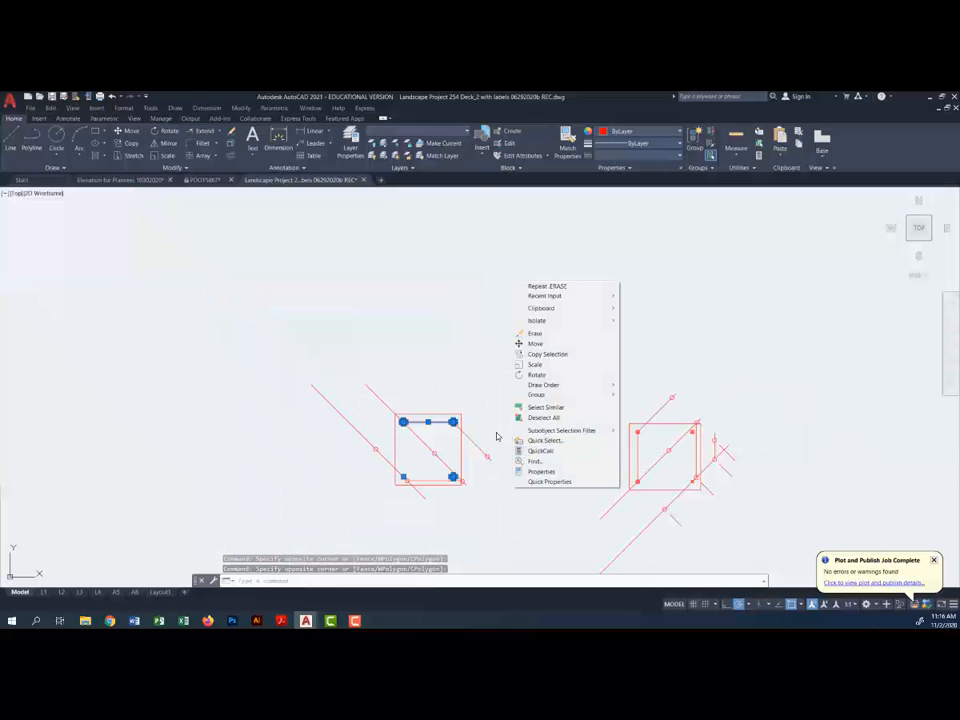
{"action": "key", "text": "Escape"}
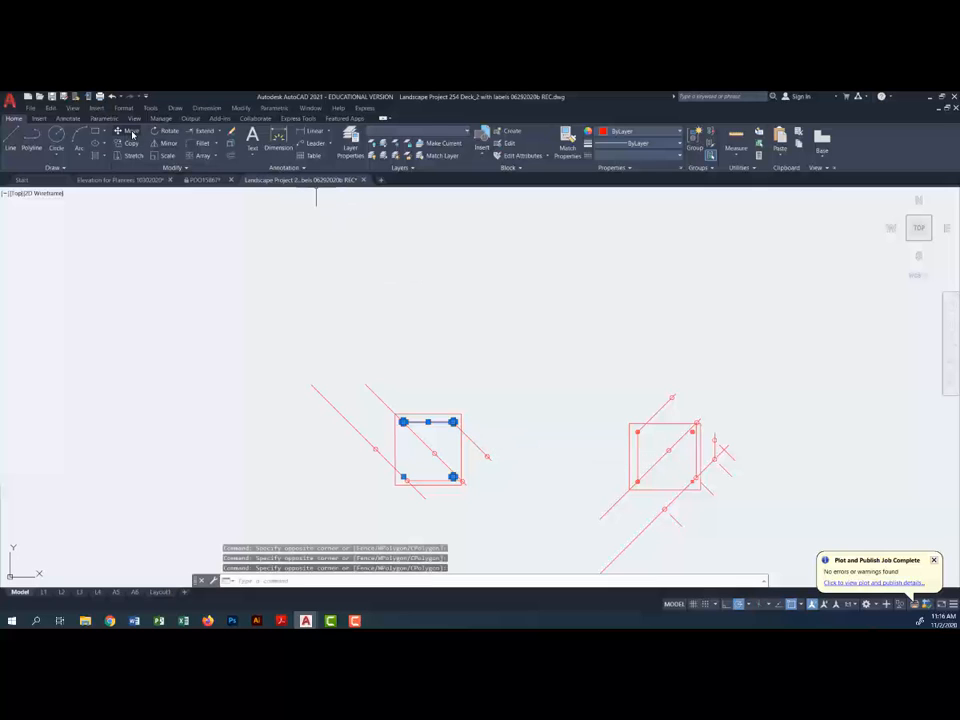
{"action": "left_click", "coordinate": [132, 134]}
{"action": "left_click", "coordinate": [326, 449]}
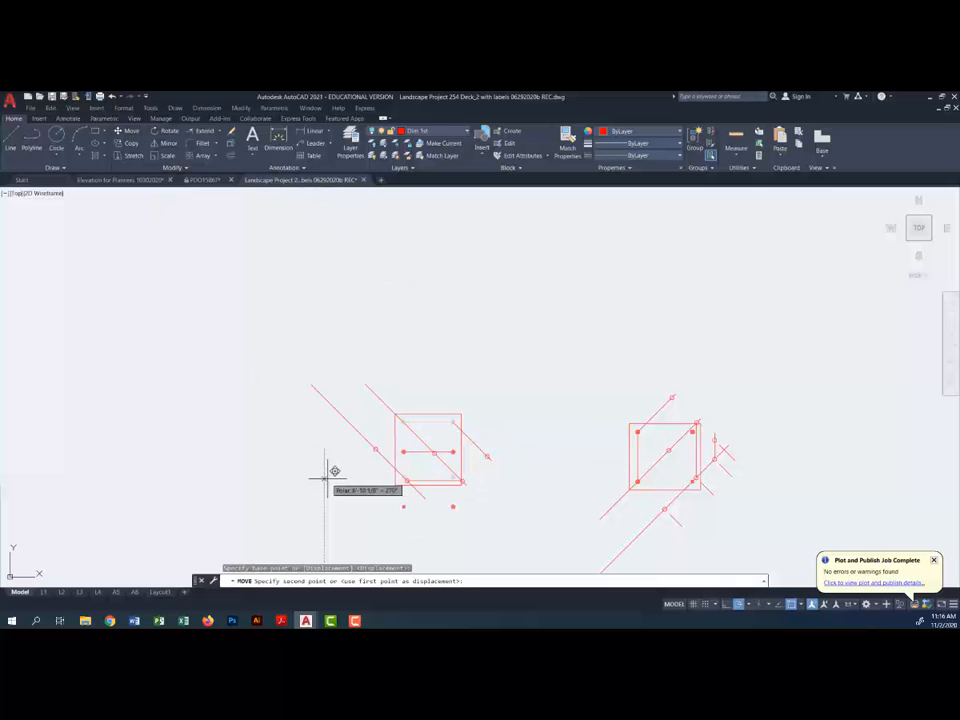
{"action": "scroll", "coordinate": [326, 476], "scroll_direction": "down", "scroll_amount": 2}
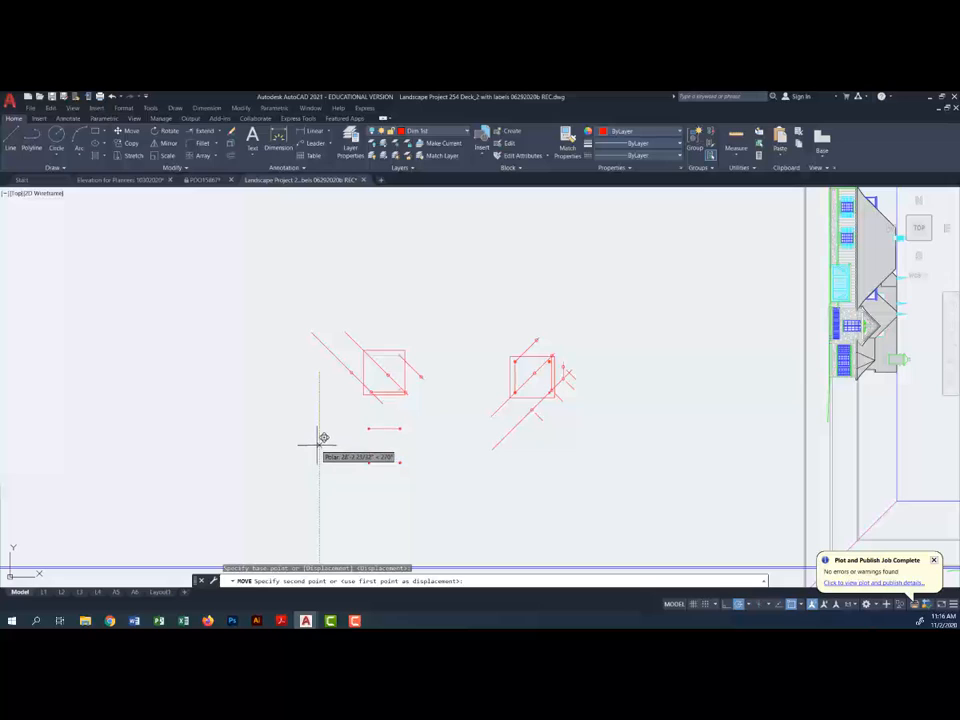
{"action": "left_click", "coordinate": [320, 450]}
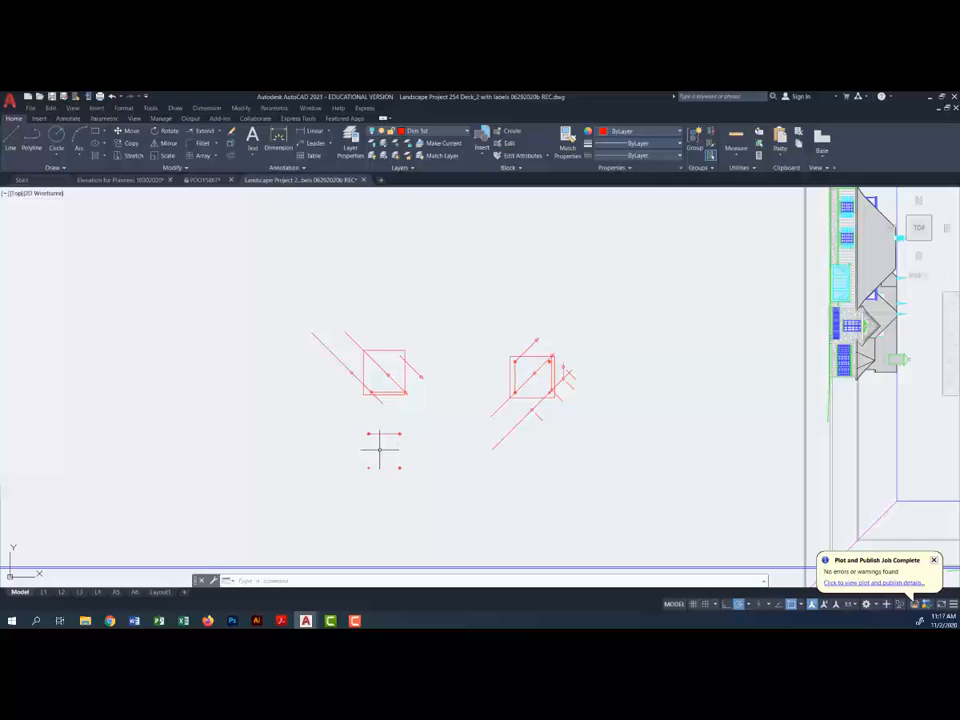
Step: Erase the horizontal line joining the two upper posts of the moved set
{"action": "scroll", "coordinate": [378, 443], "scroll_direction": "up", "scroll_amount": 3}
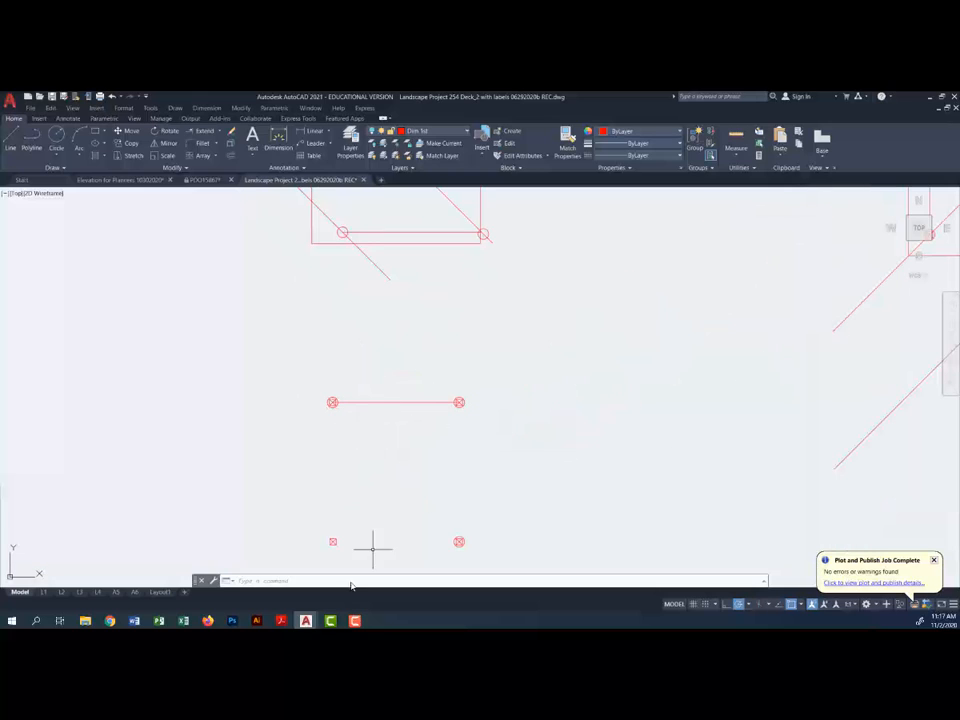
{"action": "scroll", "coordinate": [355, 393], "scroll_direction": "up", "scroll_amount": 4}
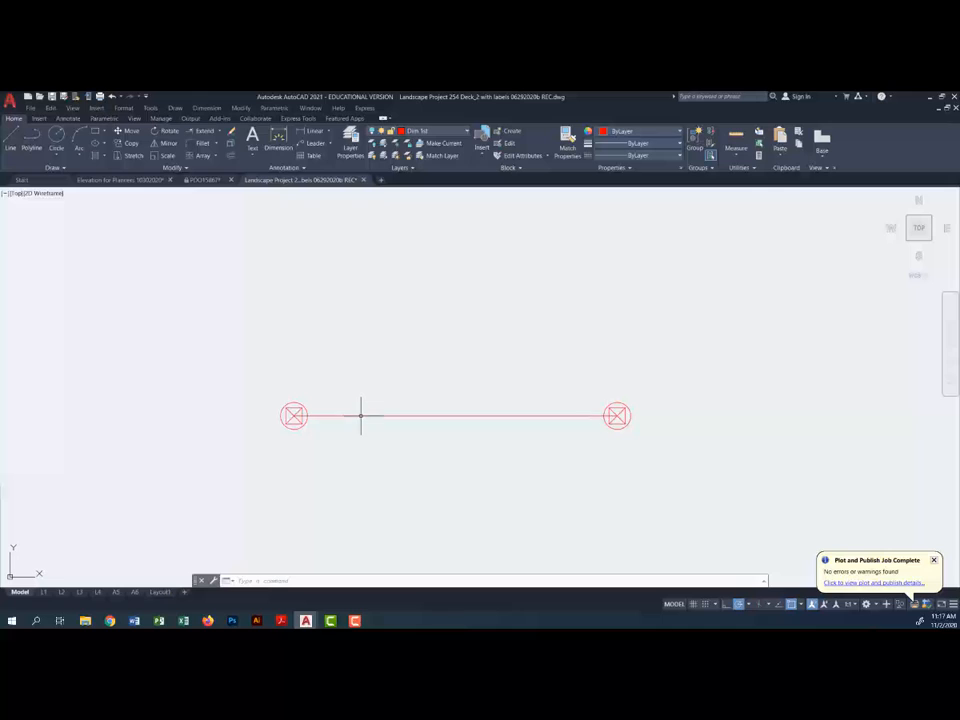
{"action": "left_click", "coordinate": [361, 414]}
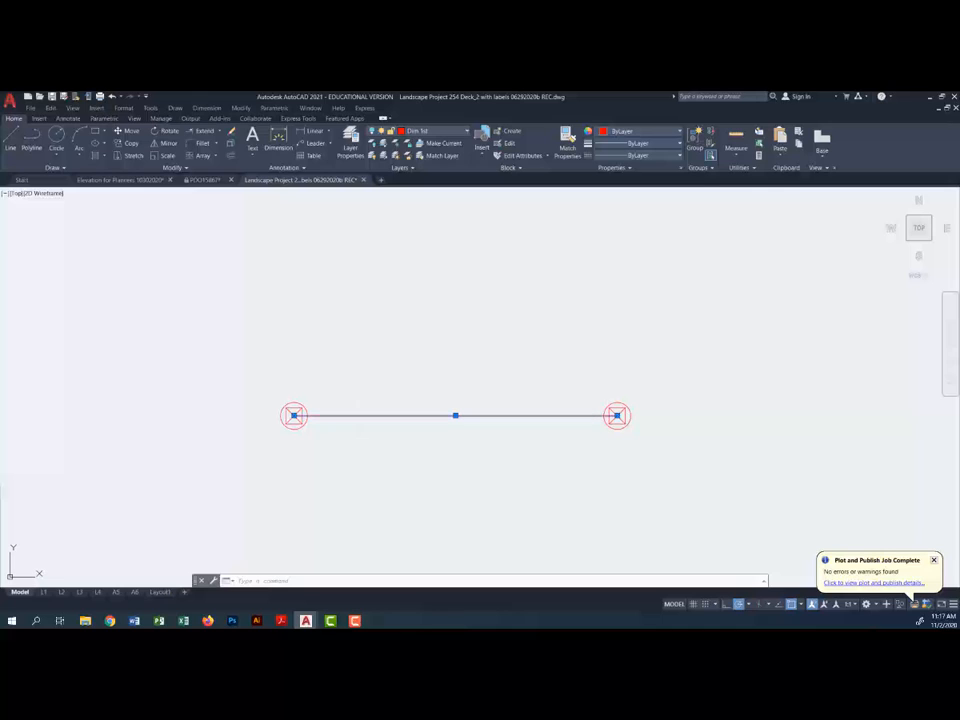
{"action": "key", "text": "Delete"}
{"action": "scroll", "coordinate": [368, 424], "scroll_direction": "down", "scroll_amount": 4}
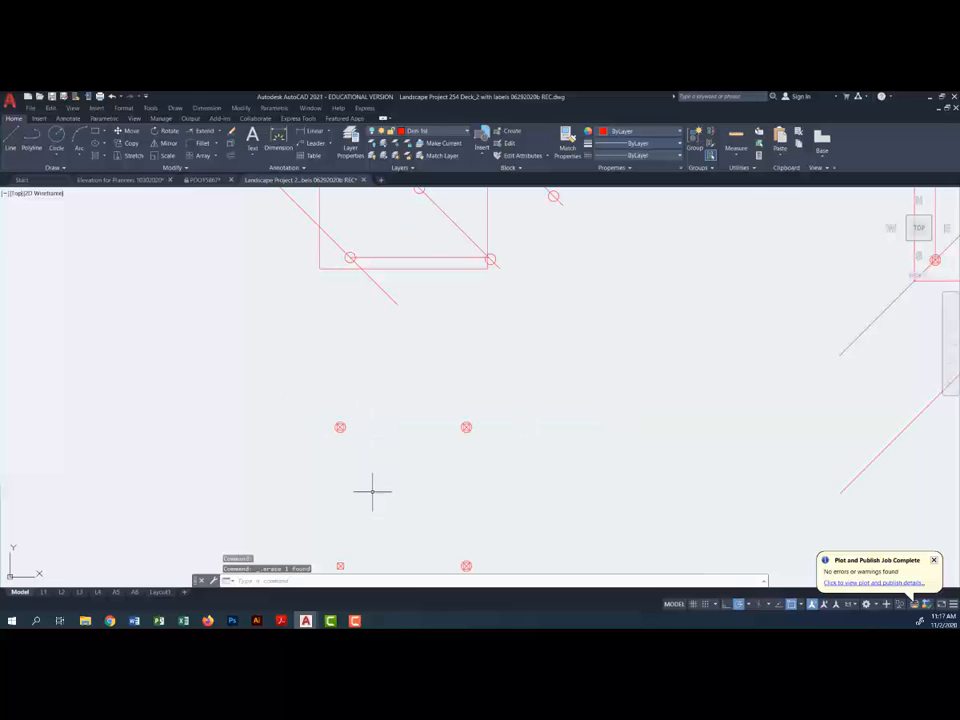
{"action": "scroll", "coordinate": [372, 491], "scroll_direction": "down", "scroll_amount": 2}
{"action": "scroll", "coordinate": [373, 486], "scroll_direction": "up", "scroll_amount": 6}
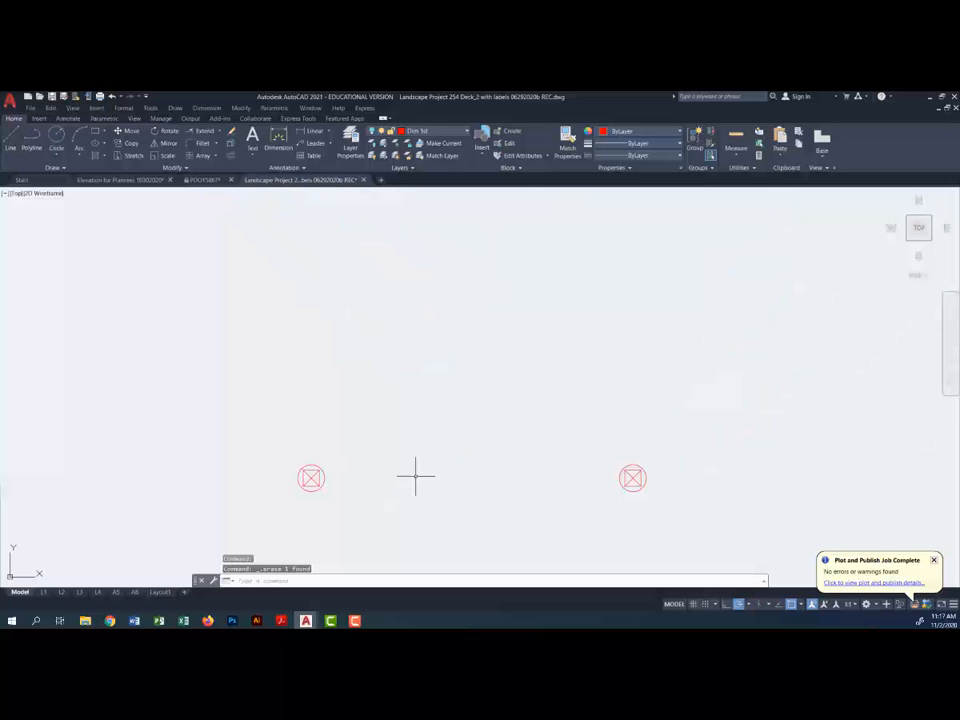
{"action": "scroll", "coordinate": [411, 467], "scroll_direction": "down", "scroll_amount": 4}
{"action": "mouse_move", "coordinate": [405, 482]}
{"action": "middle_mouse_down"}
{"action": "mouse_move", "coordinate": [369, 394]}
{"action": "mouse_move", "coordinate": [369, 405]}
{"action": "middle_mouse_up"}
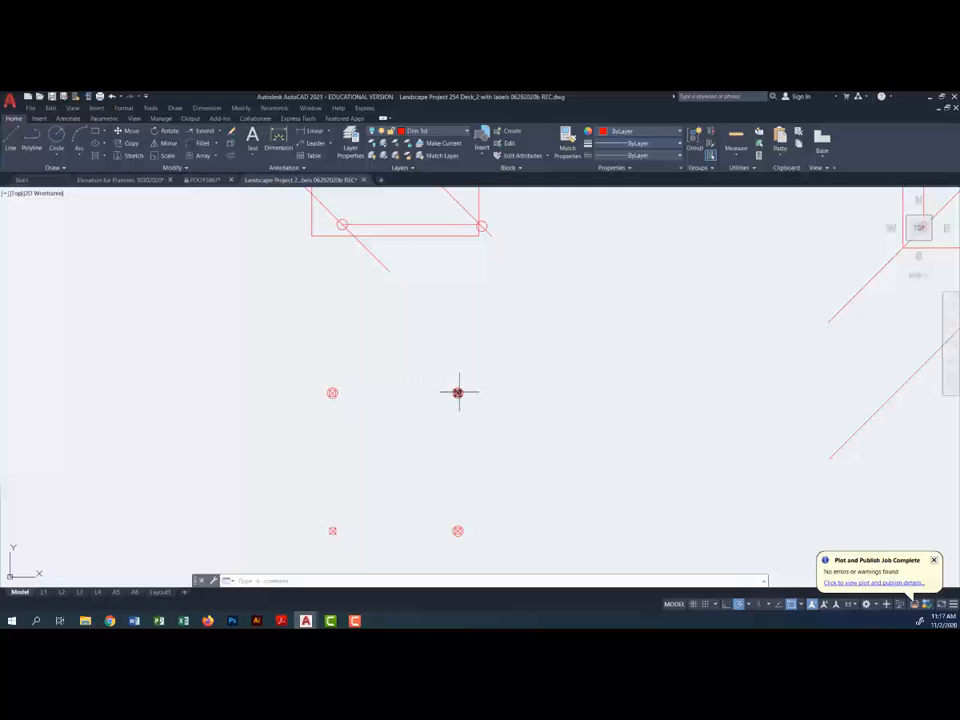
{"action": "left_click", "coordinate": [444, 144]}
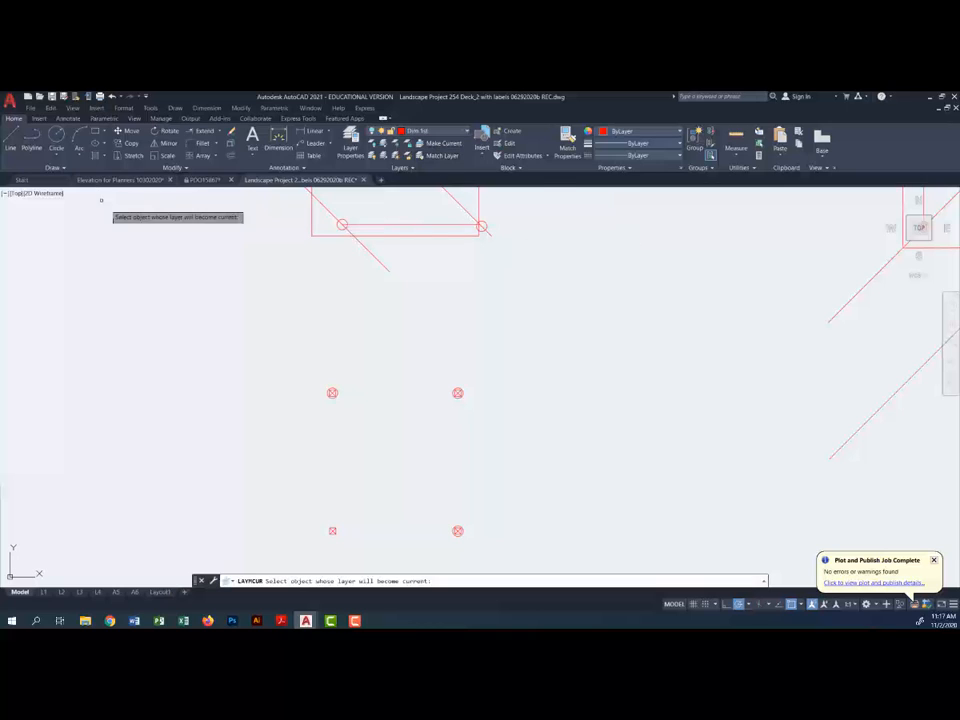
{"action": "key", "text": "Escape"}
{"action": "key", "text": "Escape"}
{"action": "left_click", "coordinate": [458, 392]}
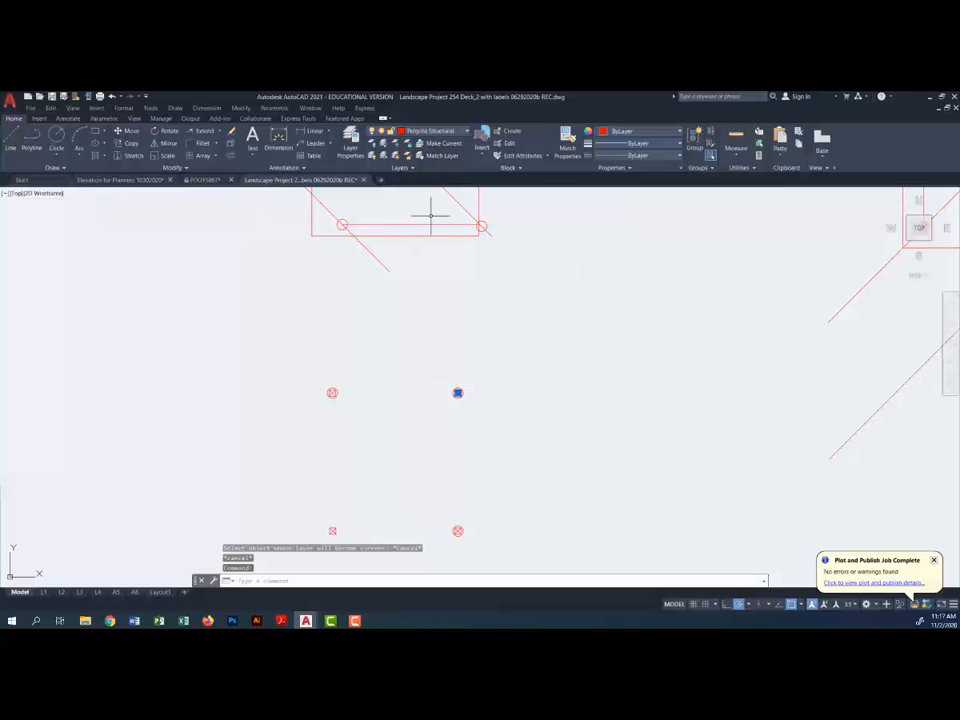
{"action": "left_click", "coordinate": [436, 147]}
{"action": "left_click", "coordinate": [486, 196]}
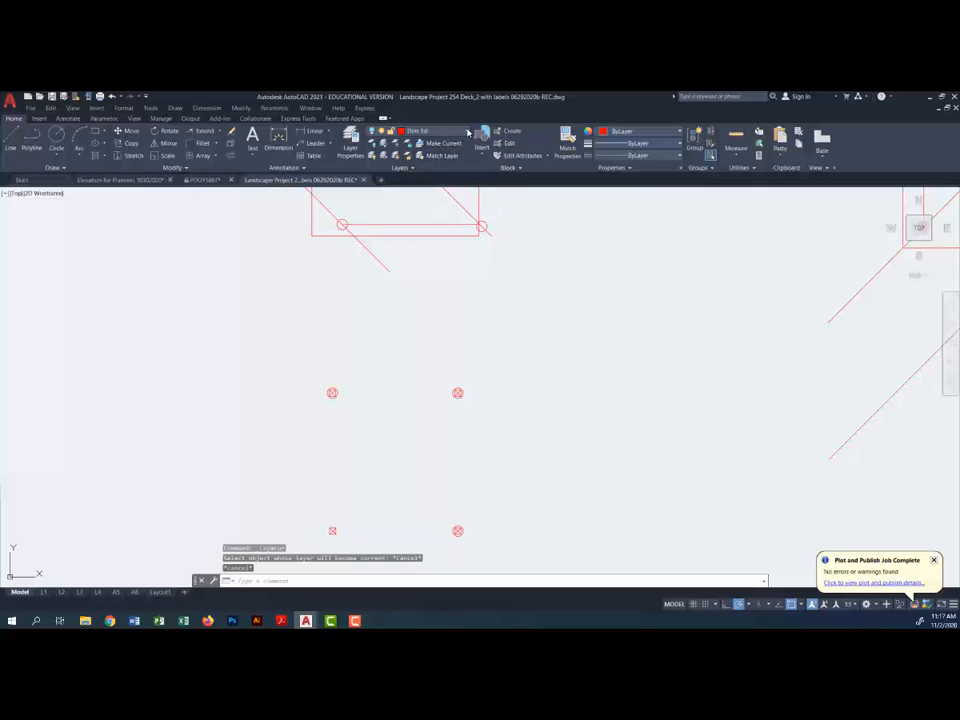
Step: Make Pergola Structural the current layer and draw a rectangle from the upper-left post's centre to the lower-right post's centre
{"action": "left_click", "coordinate": [467, 131]}
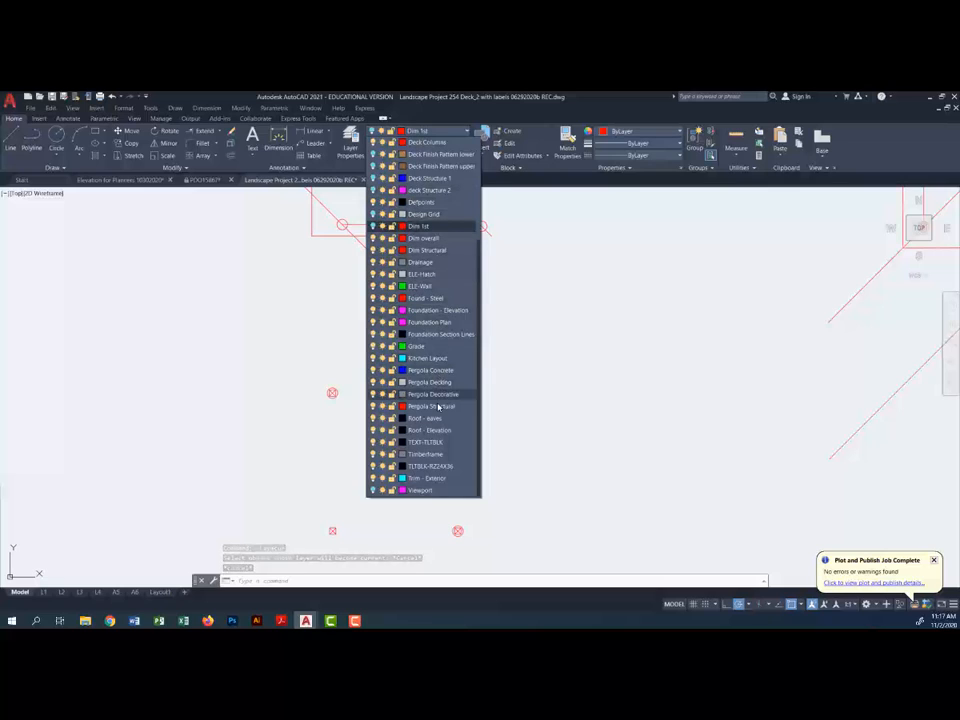
{"action": "left_click", "coordinate": [438, 406]}
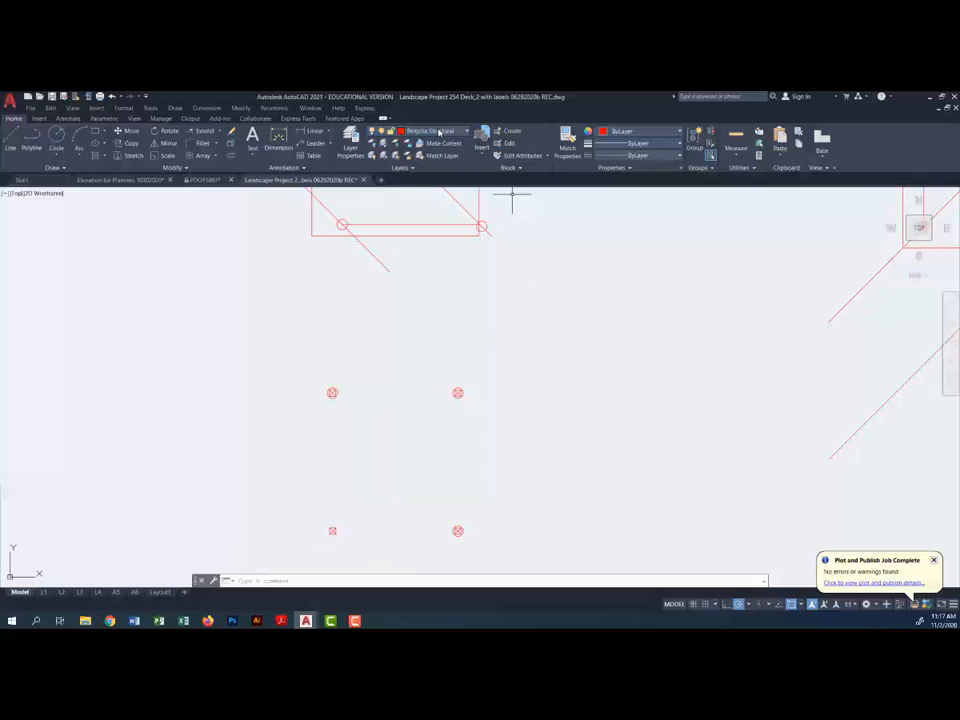
{"action": "left_click", "coordinate": [97, 132]}
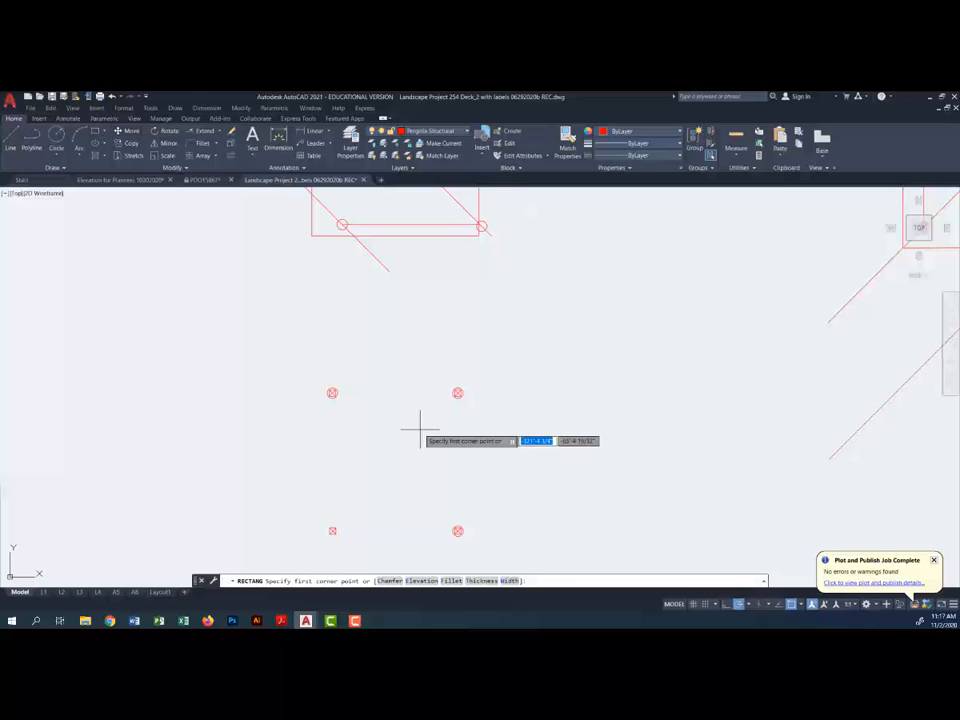
{"action": "left_click", "coordinate": [332, 392]}
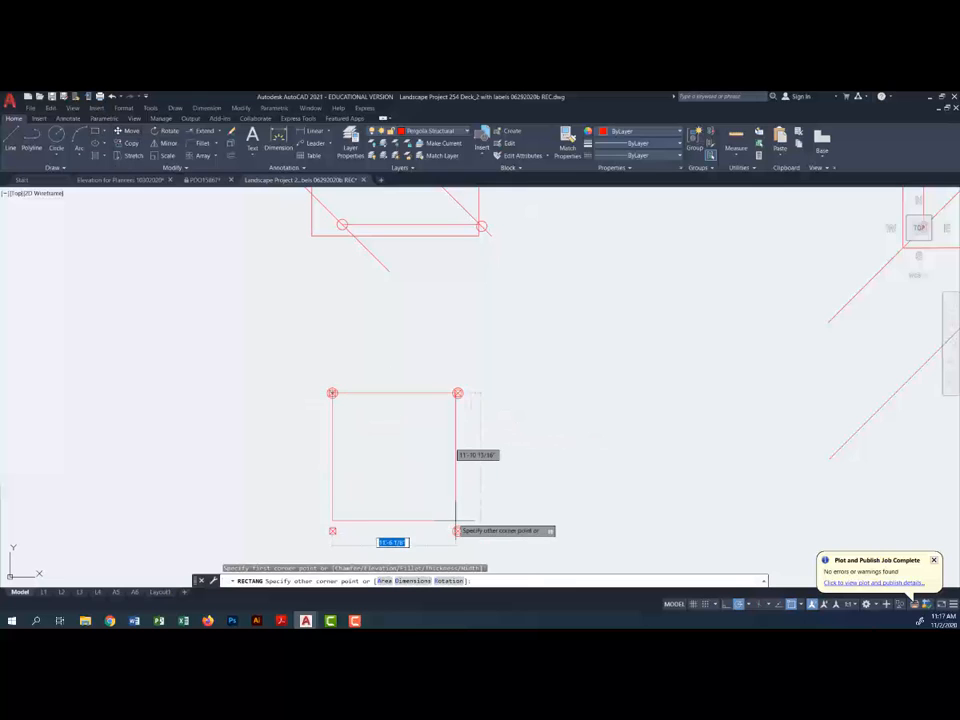
{"action": "left_click", "coordinate": [457, 530]}
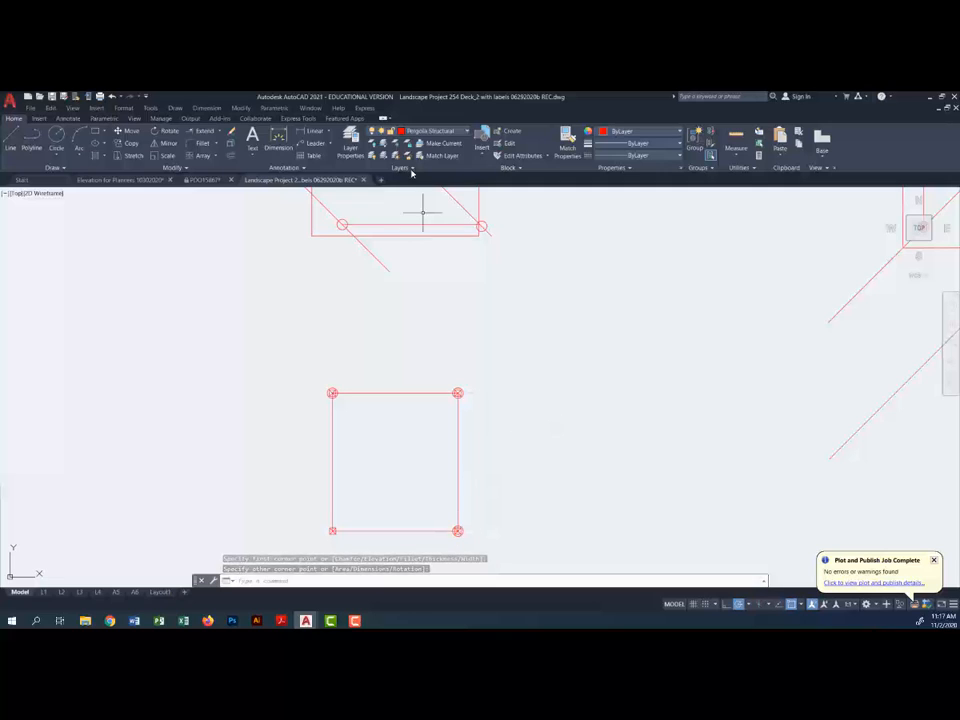
Step: Offset the post-centre rectangle outward by 24 inches and erase the original inner rectangle
{"action": "left_click", "coordinate": [233, 145]}
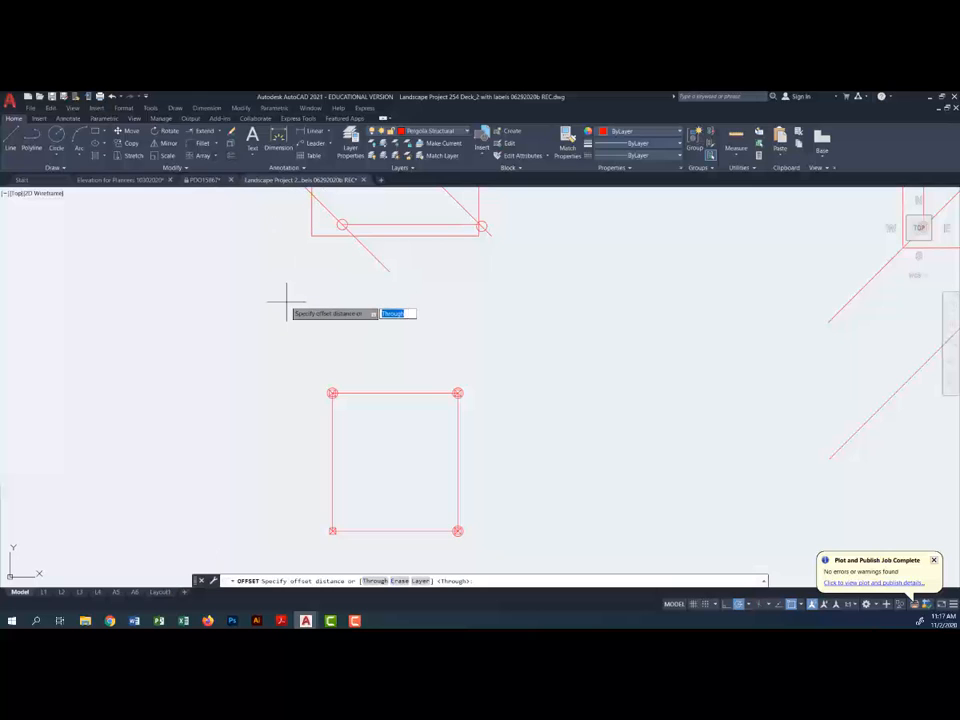
{"action": "key", "text": "Return"}
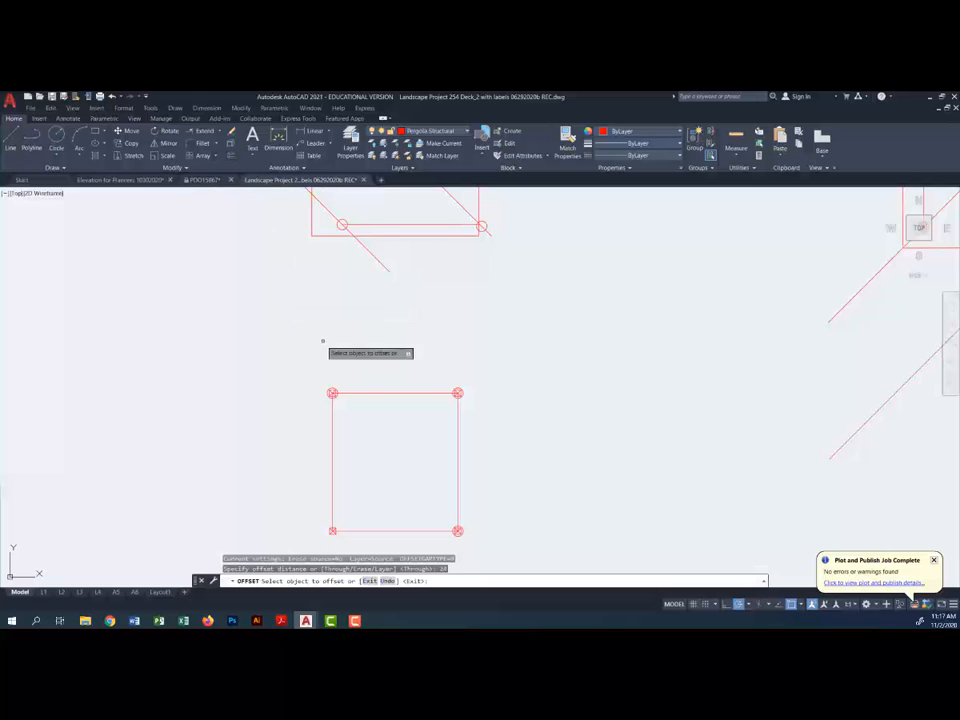
{"action": "left_click", "coordinate": [413, 393]}
{"action": "left_click", "coordinate": [461, 345]}
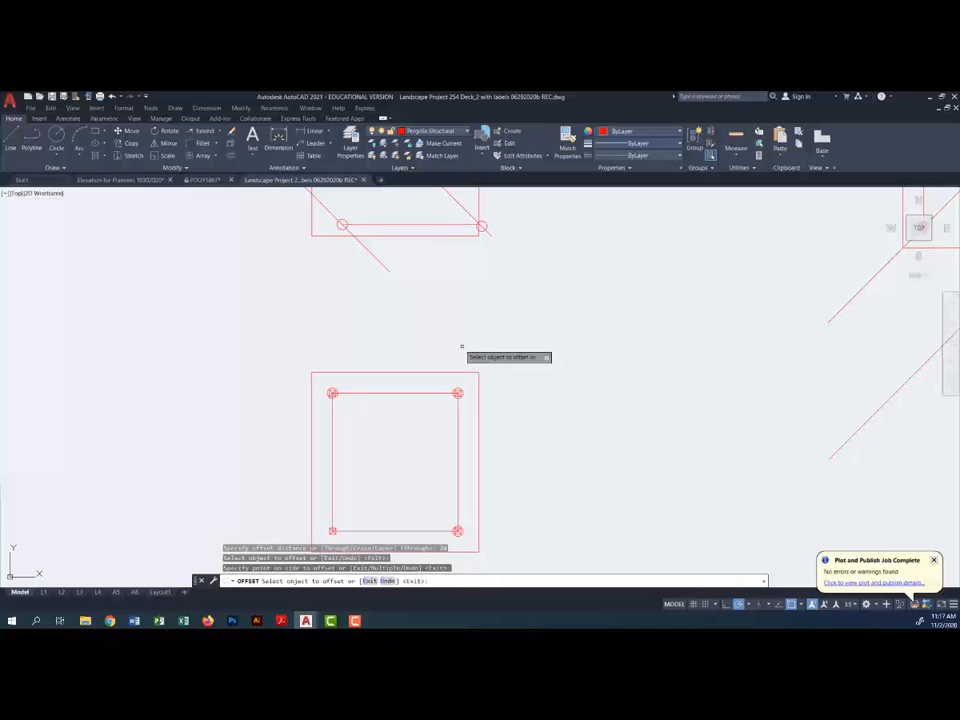
{"action": "key", "text": "Escape"}
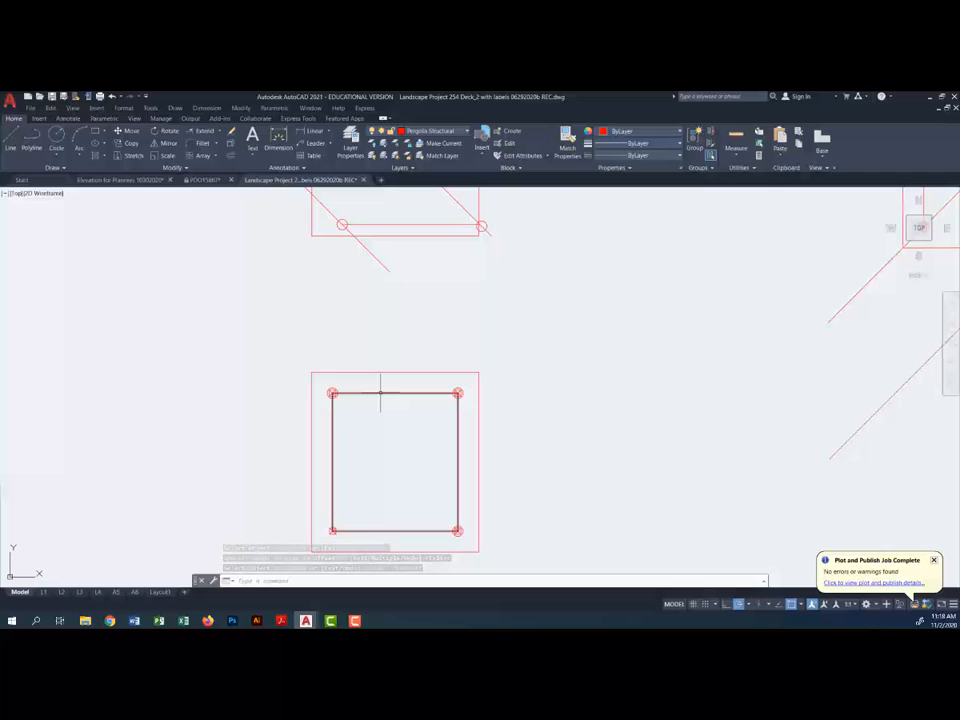
{"action": "left_click", "coordinate": [380, 393]}
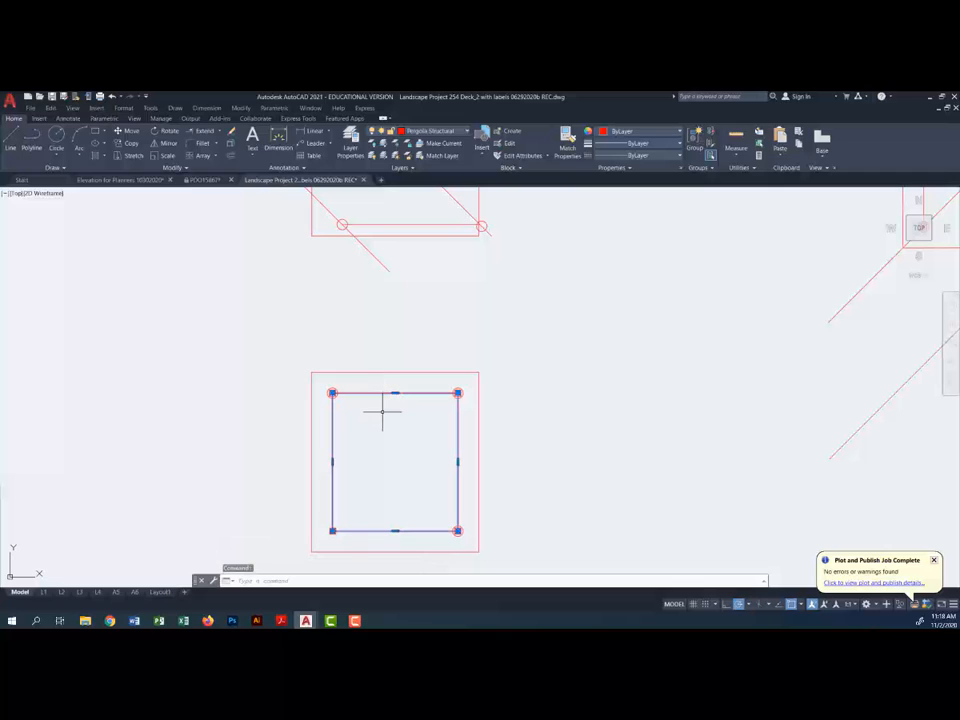
{"action": "key", "text": "Delete"}
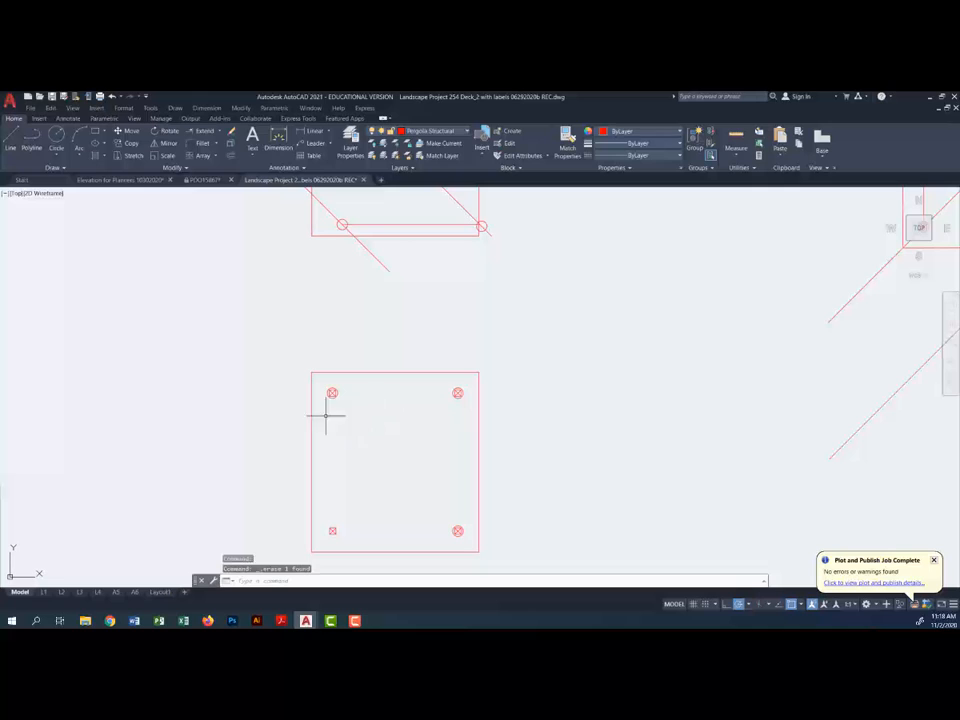
Step: Draw a horizontal line from the upper-left post's top-left corner to the right edge of the outer rectangle
{"action": "mouse_move", "coordinate": [340, 428]}
{"action": "middle_mouse_down"}
{"action": "mouse_move", "coordinate": [347, 384]}
{"action": "mouse_move", "coordinate": [337, 373]}
{"action": "middle_mouse_up"}
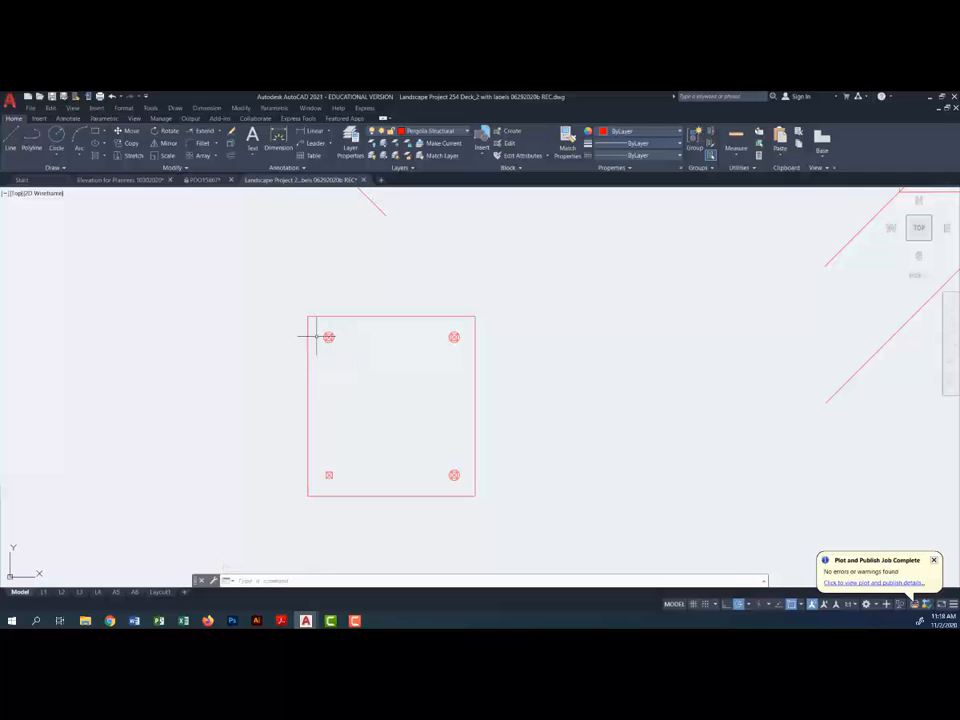
{"action": "left_click", "coordinate": [11, 140]}
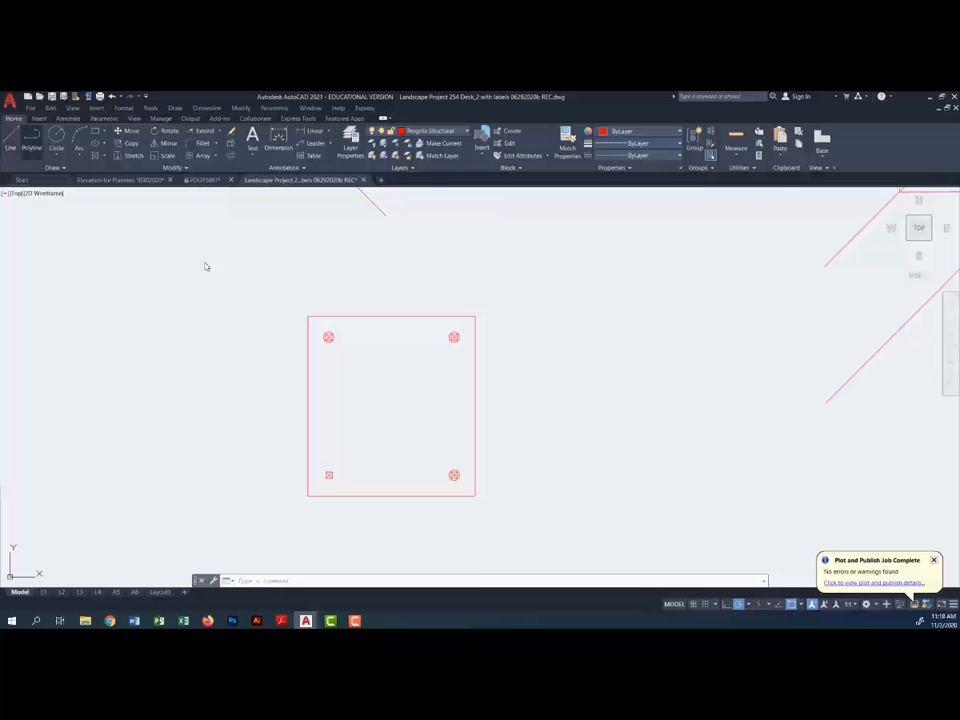
{"action": "scroll", "coordinate": [328, 330], "scroll_direction": "up", "scroll_amount": 4}
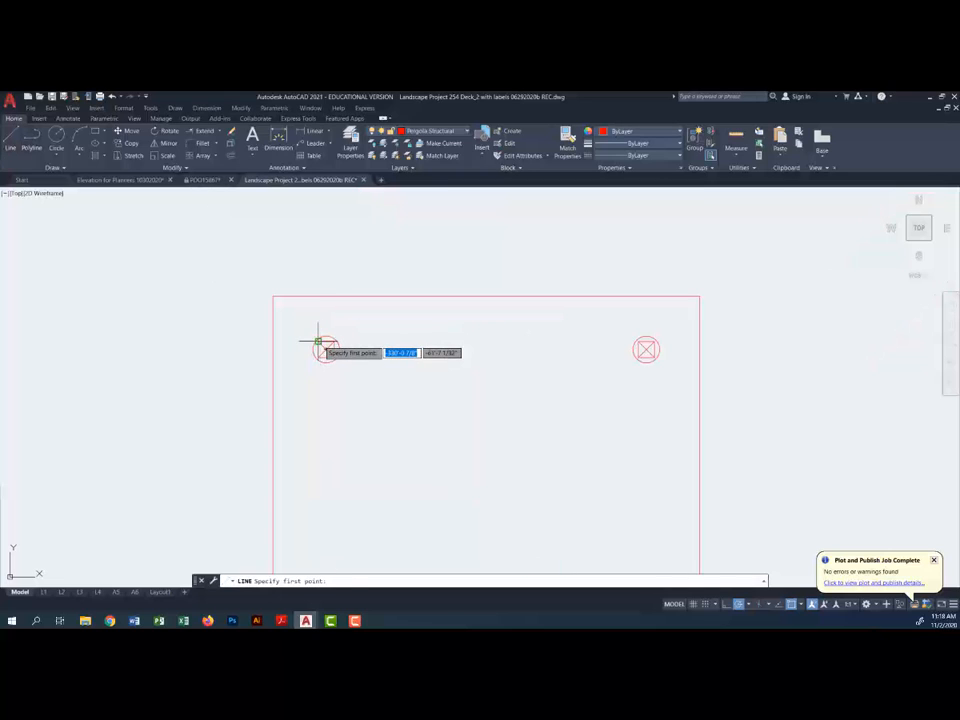
{"action": "left_click", "coordinate": [326, 349]}
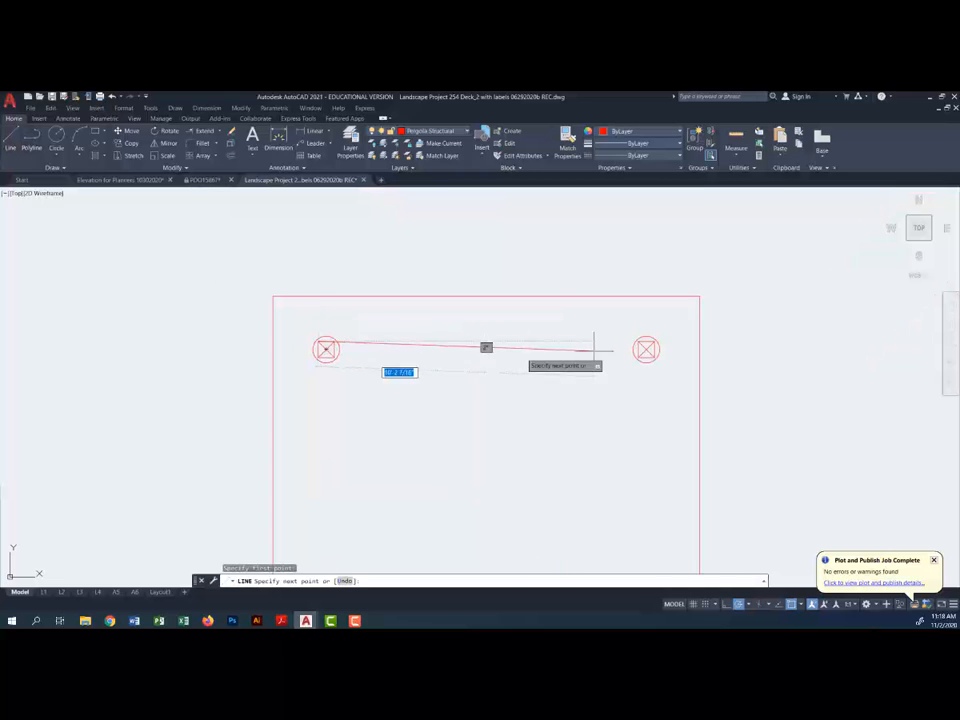
{"action": "left_click", "coordinate": [699, 341]}
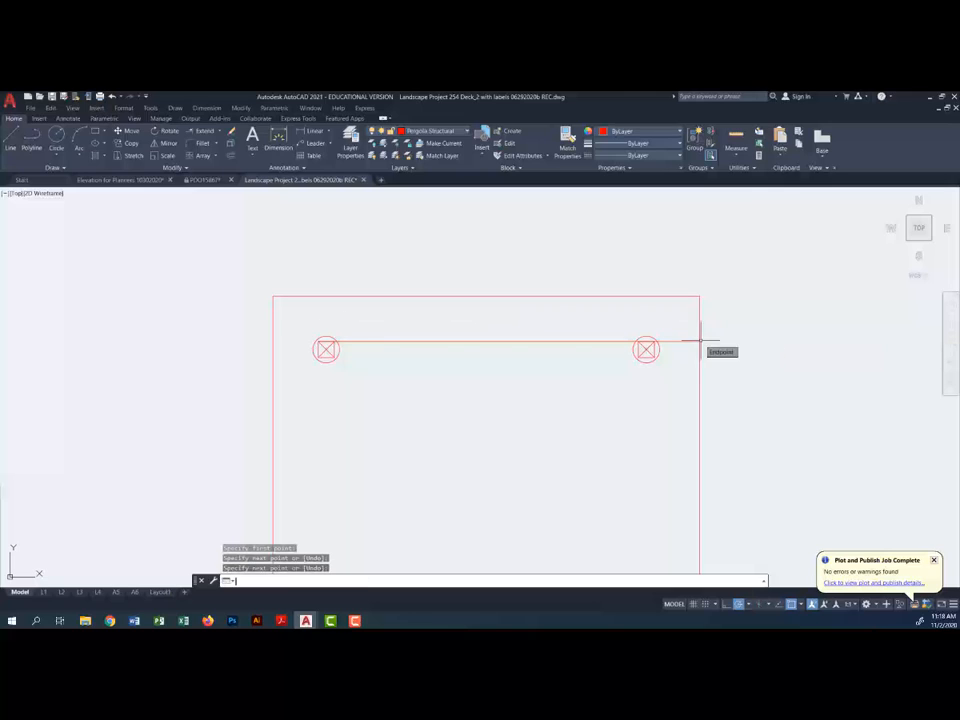
{"action": "key", "text": "Return"}
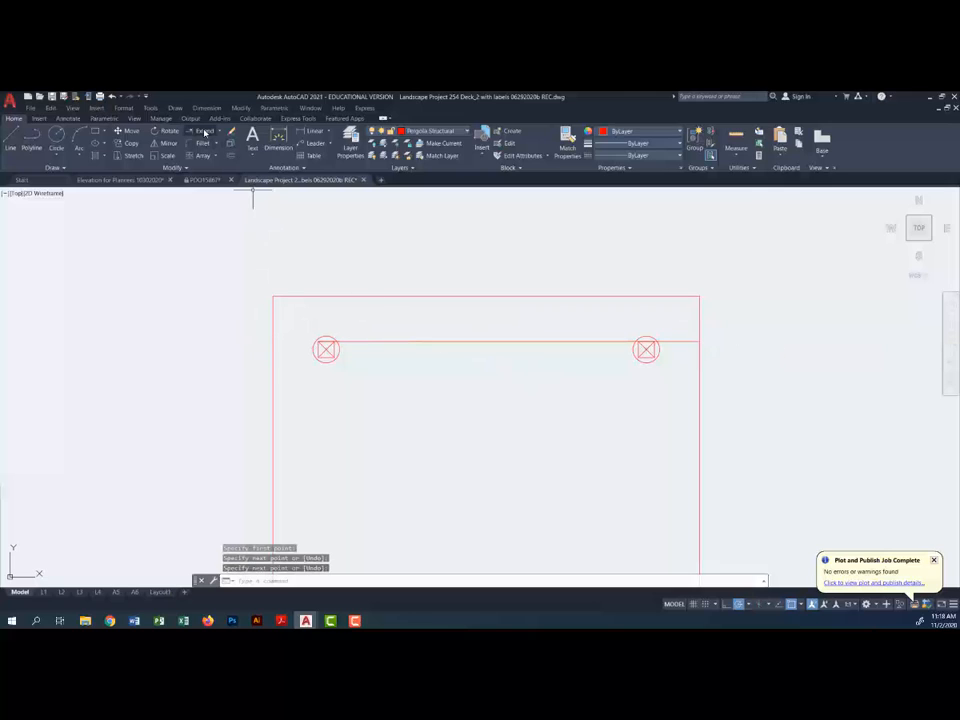
Step: Extend the horizontal line through the upper posts to the left edge of the outer rectangle
{"action": "left_click", "coordinate": [205, 131]}
{"action": "left_click", "coordinate": [358, 341]}
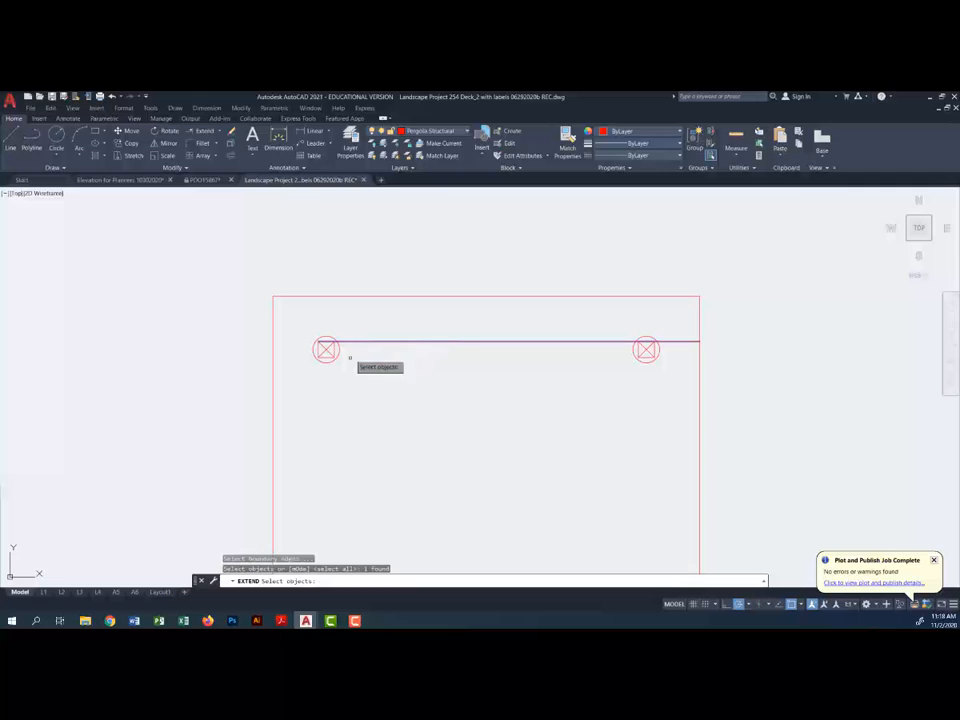
{"action": "left_click", "coordinate": [274, 348]}
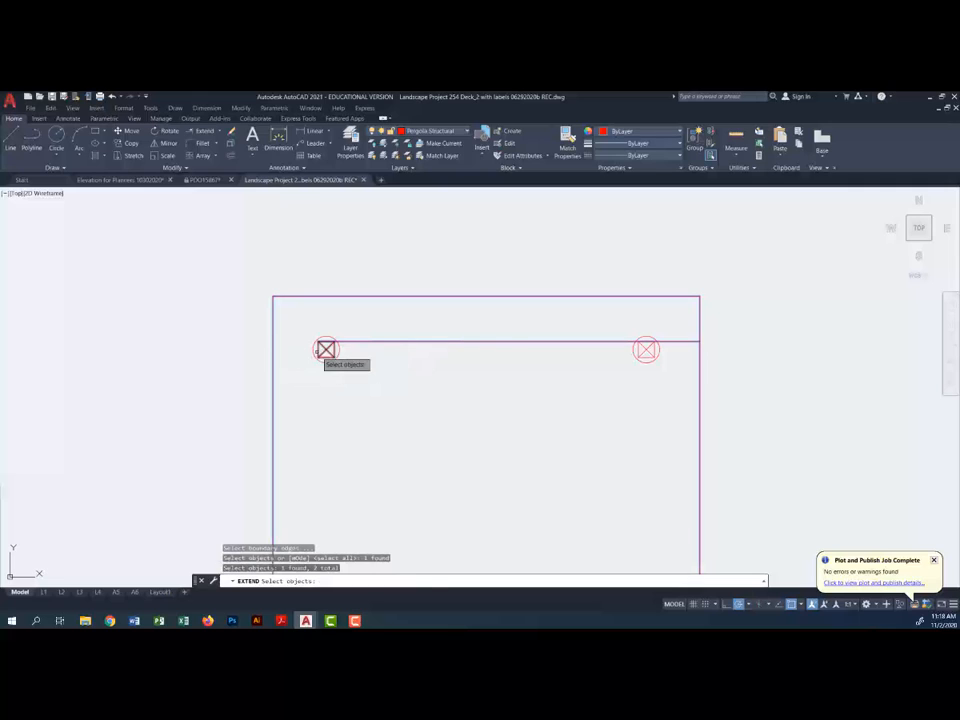
{"action": "key", "text": "Return"}
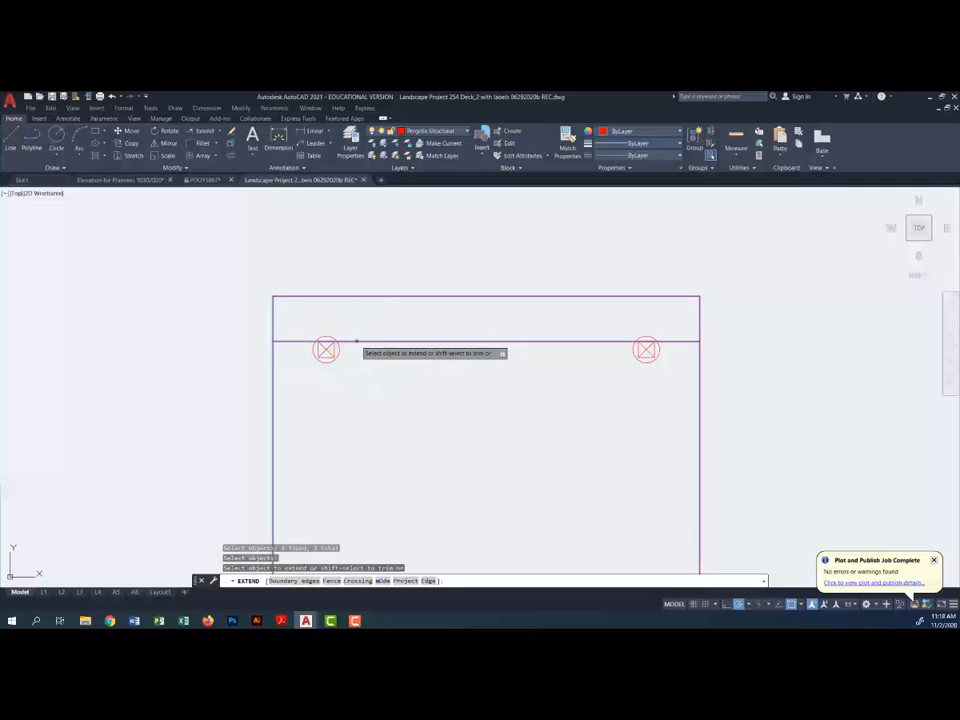
{"action": "key", "text": "Escape"}
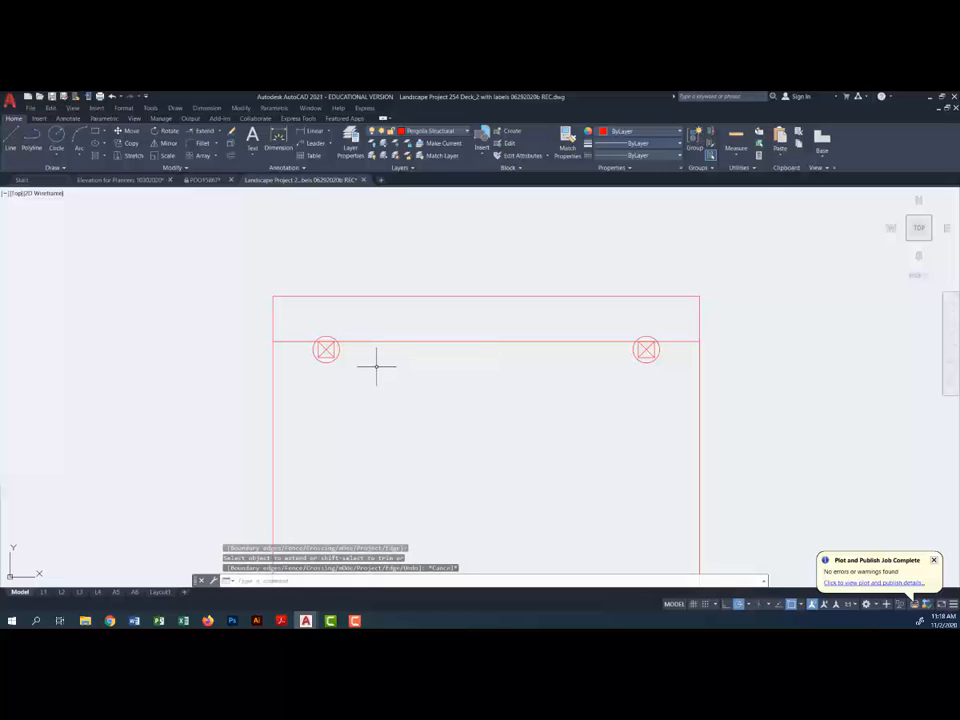
Step: Offset the horizontal line along the upper posts downward by 1.5 inches to form a beam
{"action": "left_click", "coordinate": [231, 155]}
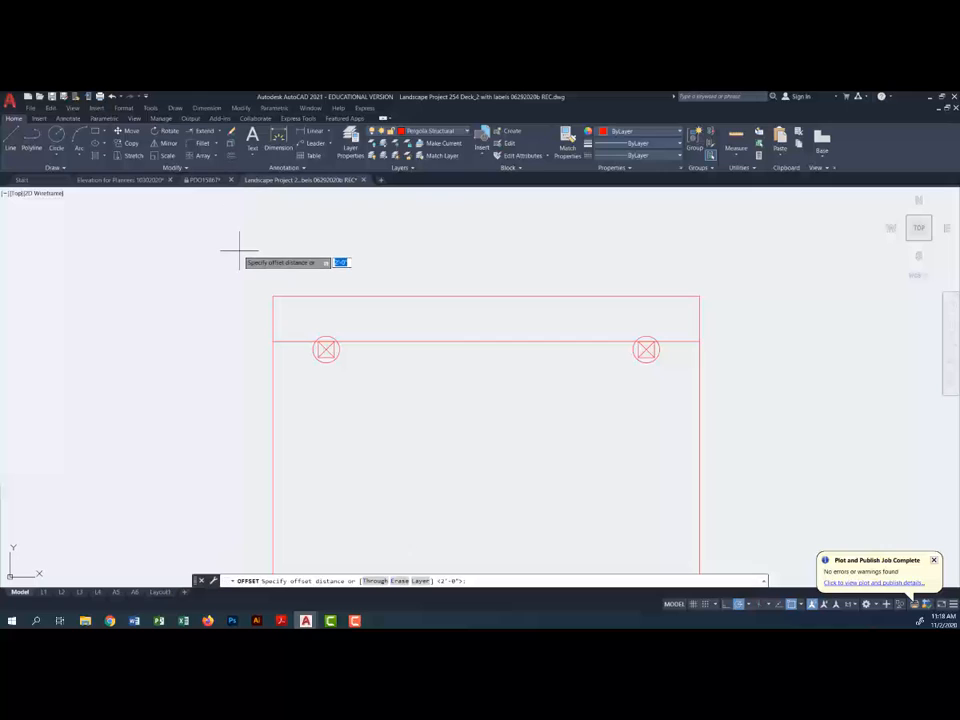
{"action": "type", "text": "1.5"}
{"action": "key", "text": "Return"}
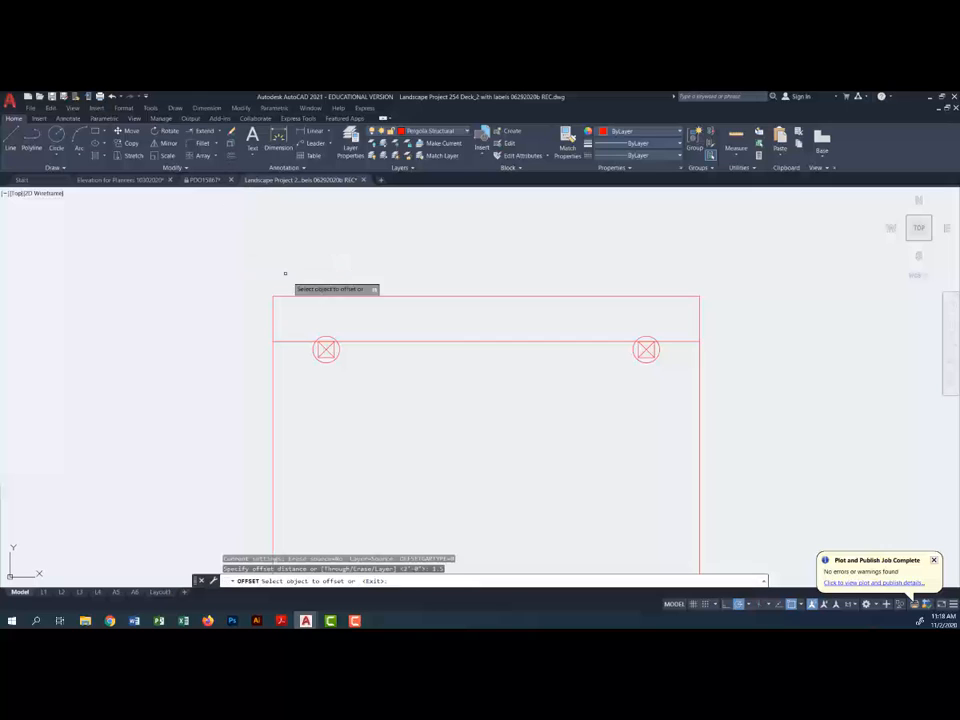
{"action": "left_click", "coordinate": [303, 341]}
{"action": "left_click", "coordinate": [302, 368]}
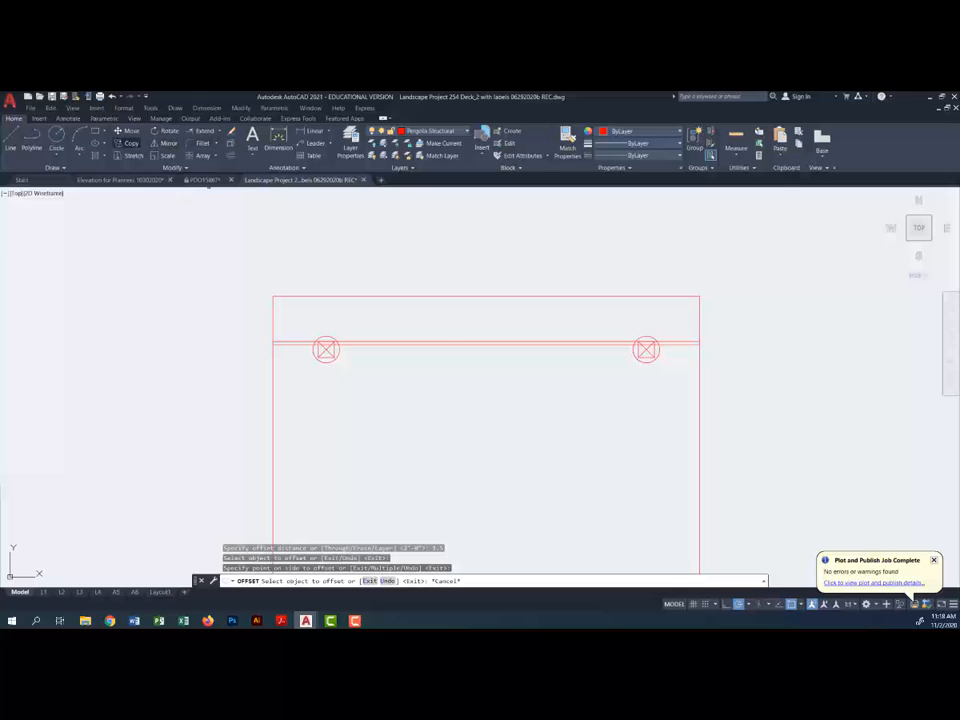
Step: Copy the pair of beam lines straight down to the lower side of the two upper posts
{"action": "left_click", "coordinate": [126, 143]}
{"action": "left_click", "coordinate": [381, 364]}
{"action": "left_click", "coordinate": [345, 313]}
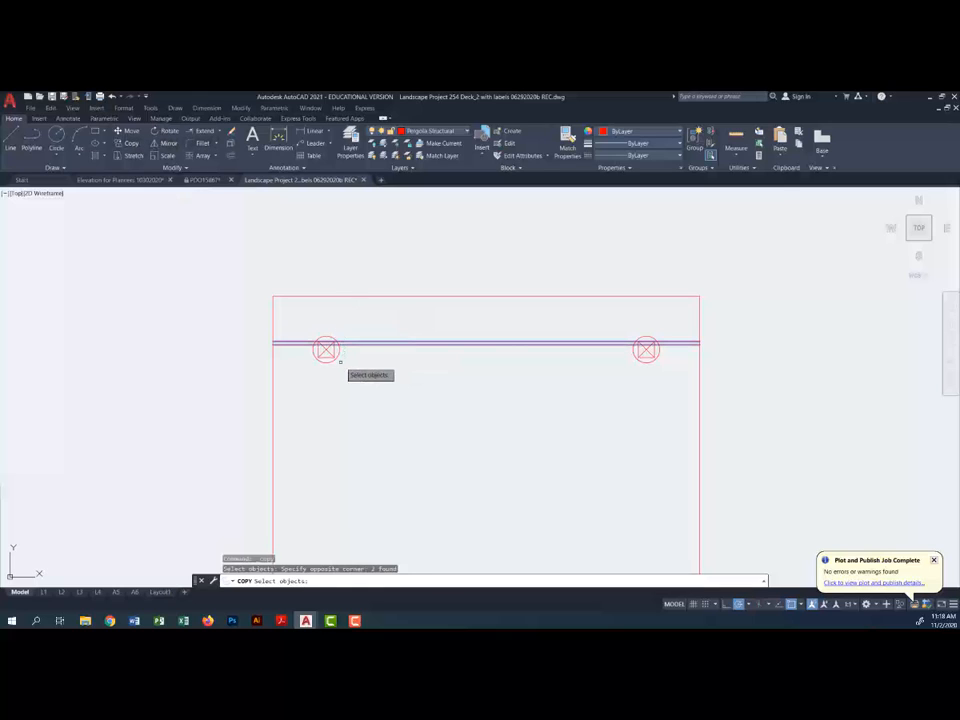
{"action": "key", "text": "Return"}
{"action": "left_click", "coordinate": [334, 347]}
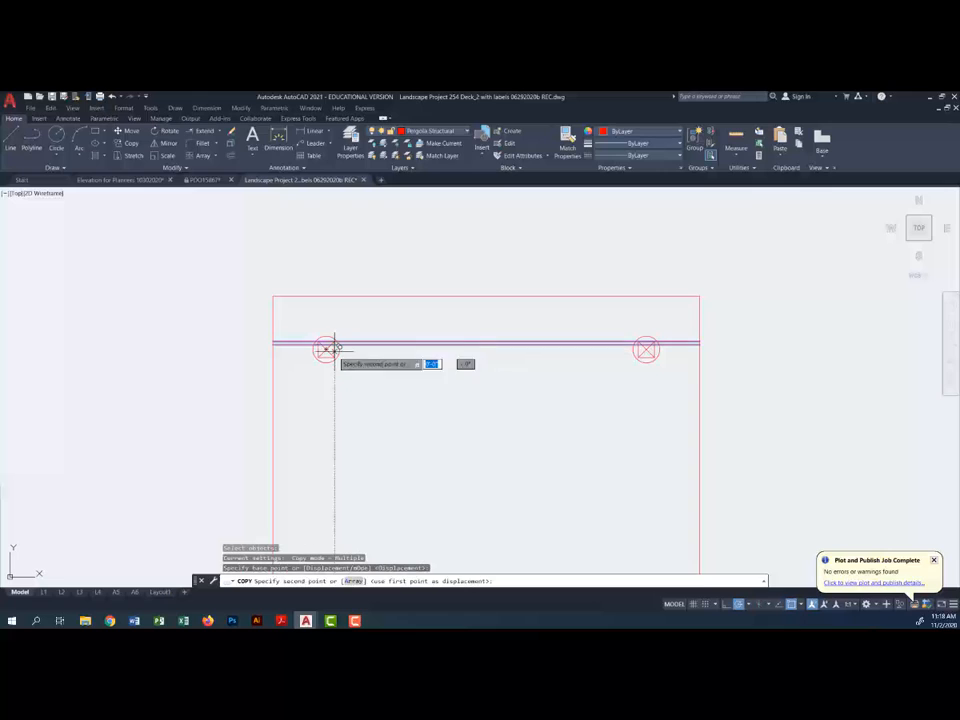
{"action": "left_click", "coordinate": [335, 357]}
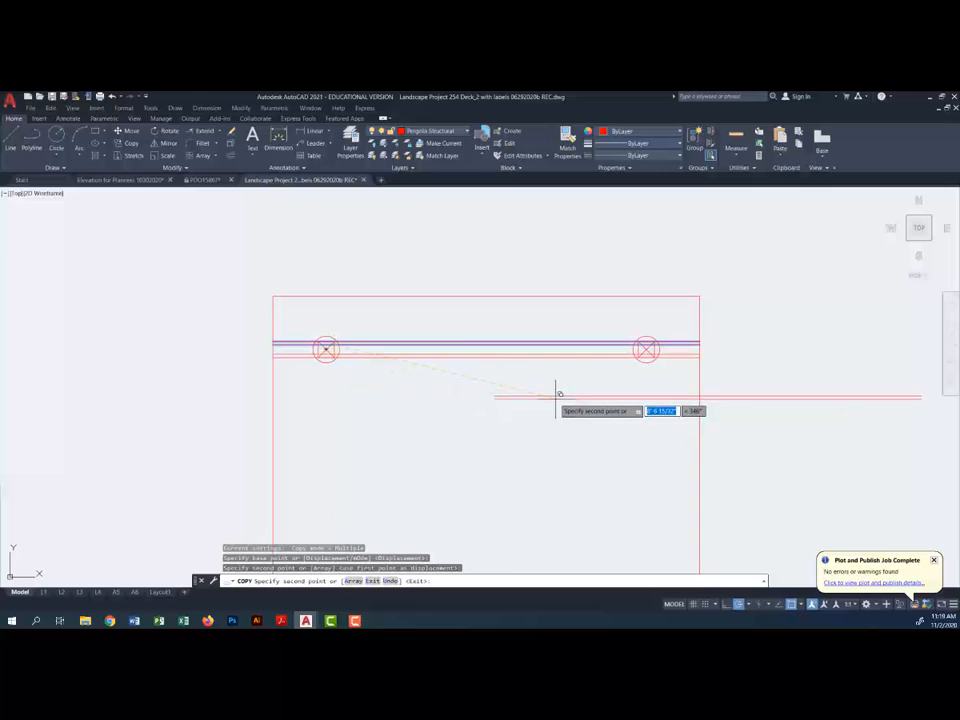
{"action": "key", "text": "Escape"}
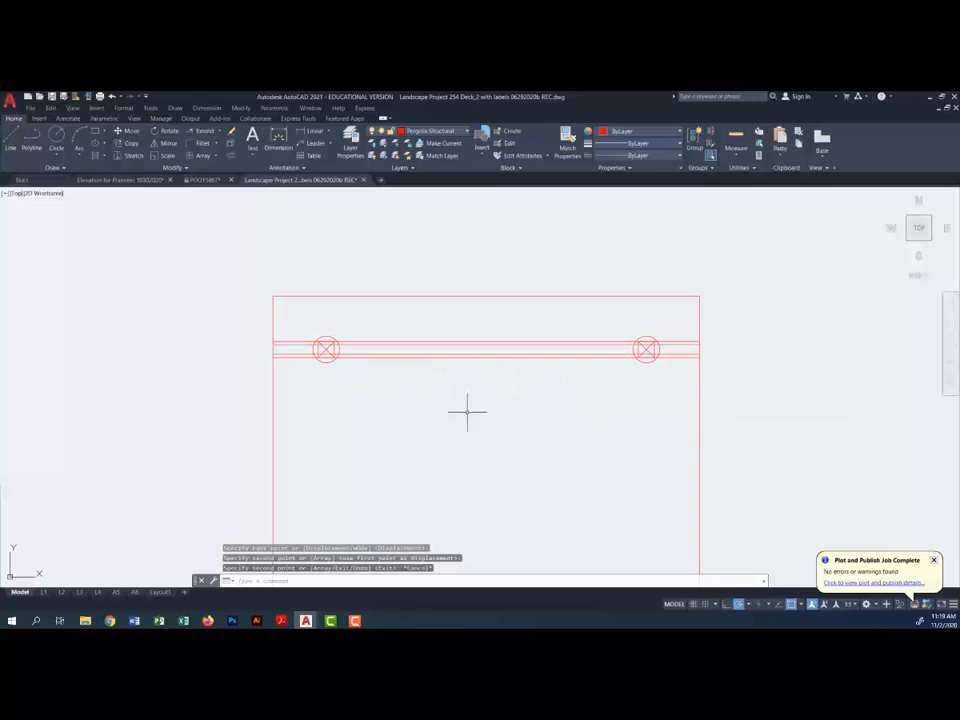
Step: Copy the four upper beam lines from the upper-left post's centre to the lower-left post's centre
{"action": "scroll", "coordinate": [424, 403], "scroll_direction": "down", "scroll_amount": 4}
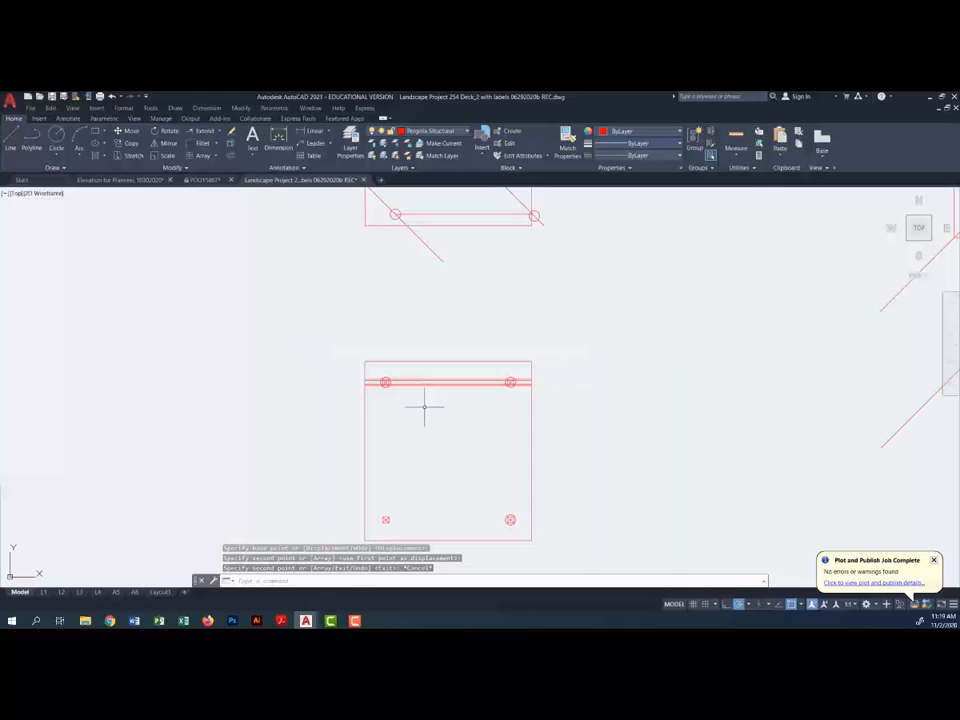
{"action": "middle_click_drag", "start_coordinate": [420, 450], "coordinate": [367, 420]}
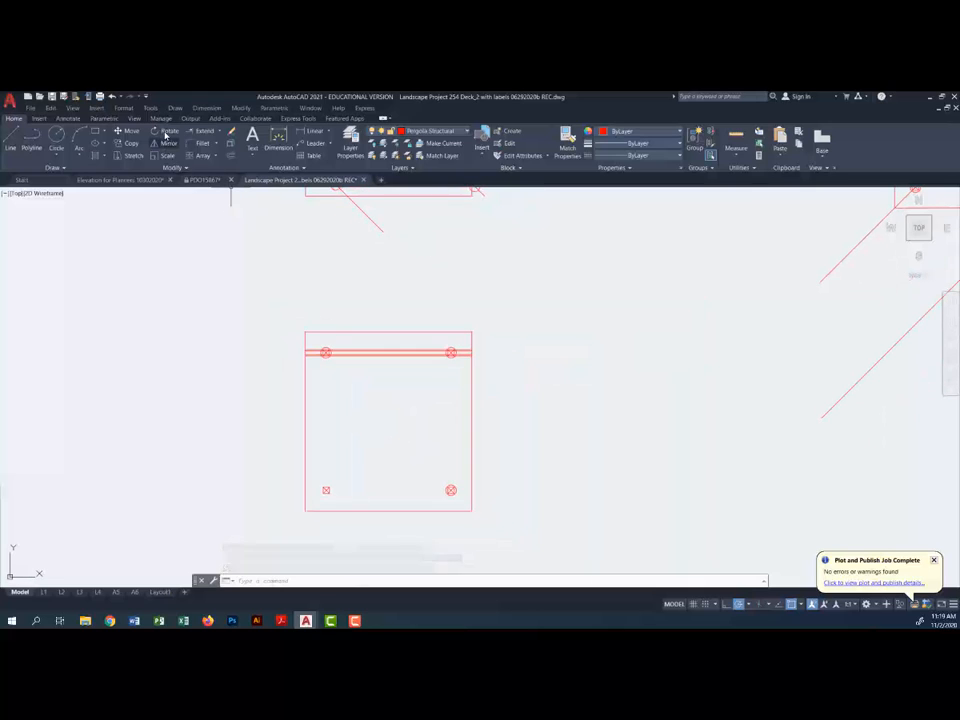
{"action": "left_click", "coordinate": [128, 143]}
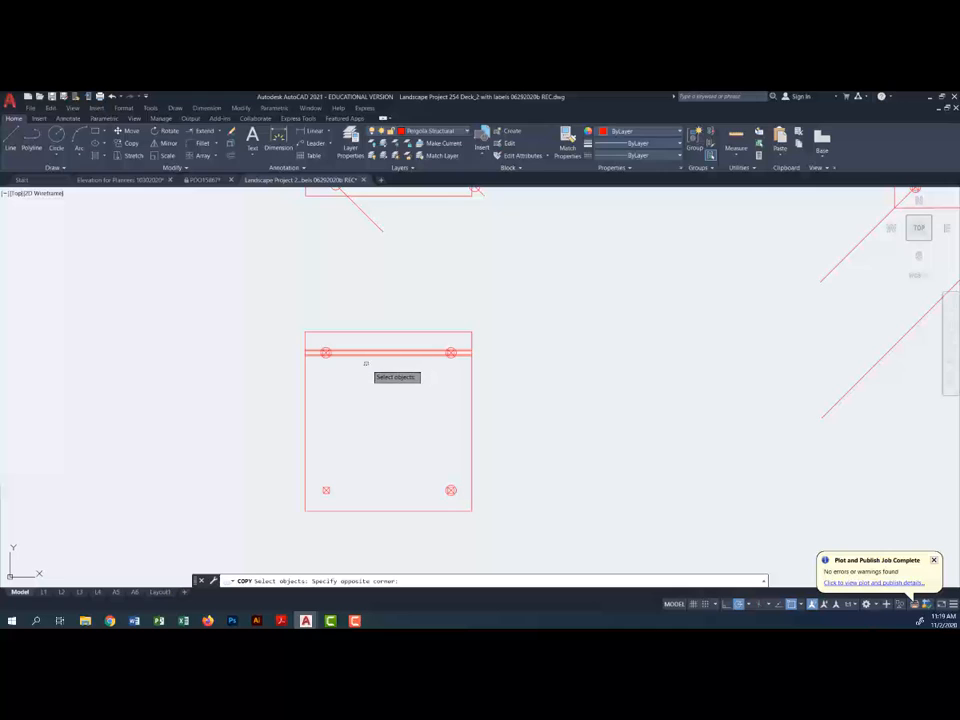
{"action": "left_click", "coordinate": [343, 336]}
{"action": "scroll", "coordinate": [328, 344], "scroll_direction": "up", "scroll_amount": 5}
{"action": "key", "text": "Return"}
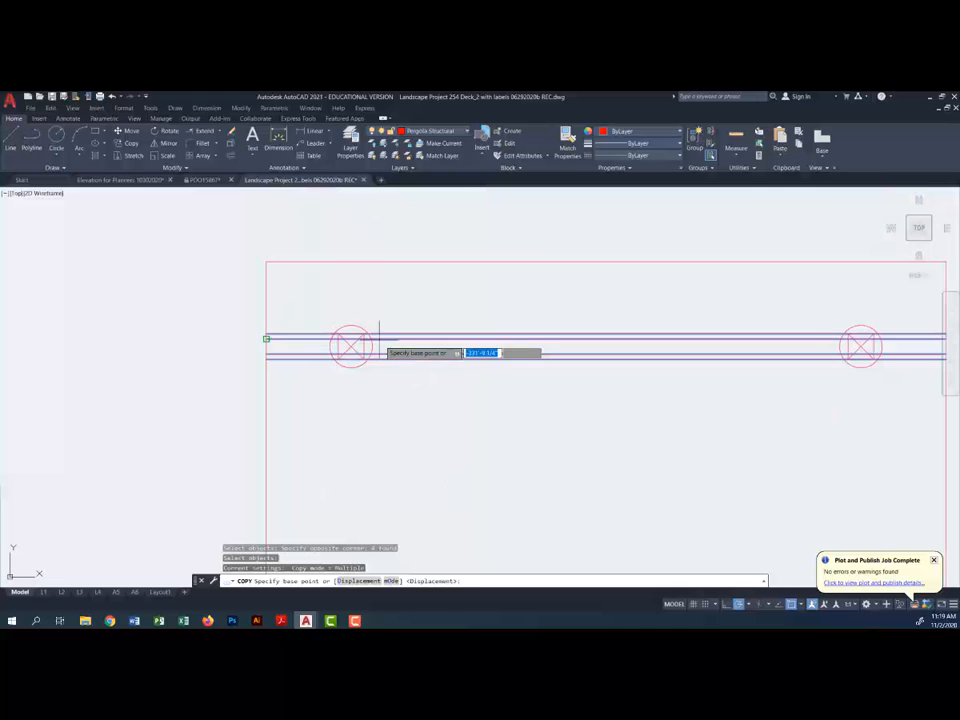
{"action": "left_click", "coordinate": [350, 344]}
{"action": "scroll", "coordinate": [350, 340], "scroll_direction": "down", "scroll_amount": 5}
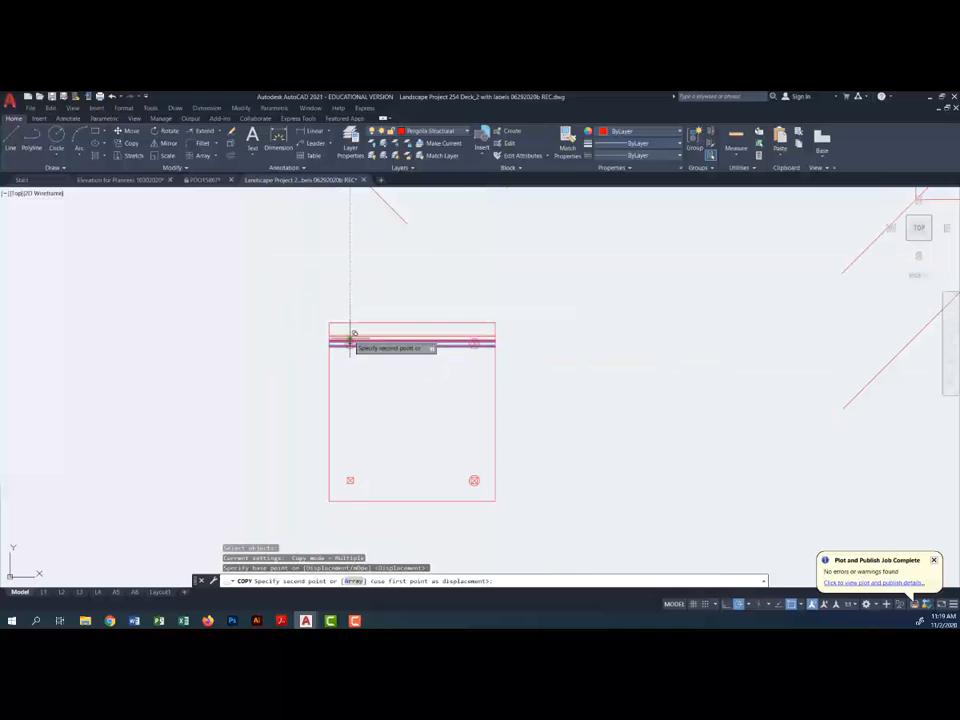
{"action": "scroll", "coordinate": [350, 478], "scroll_direction": "up", "scroll_amount": 5}
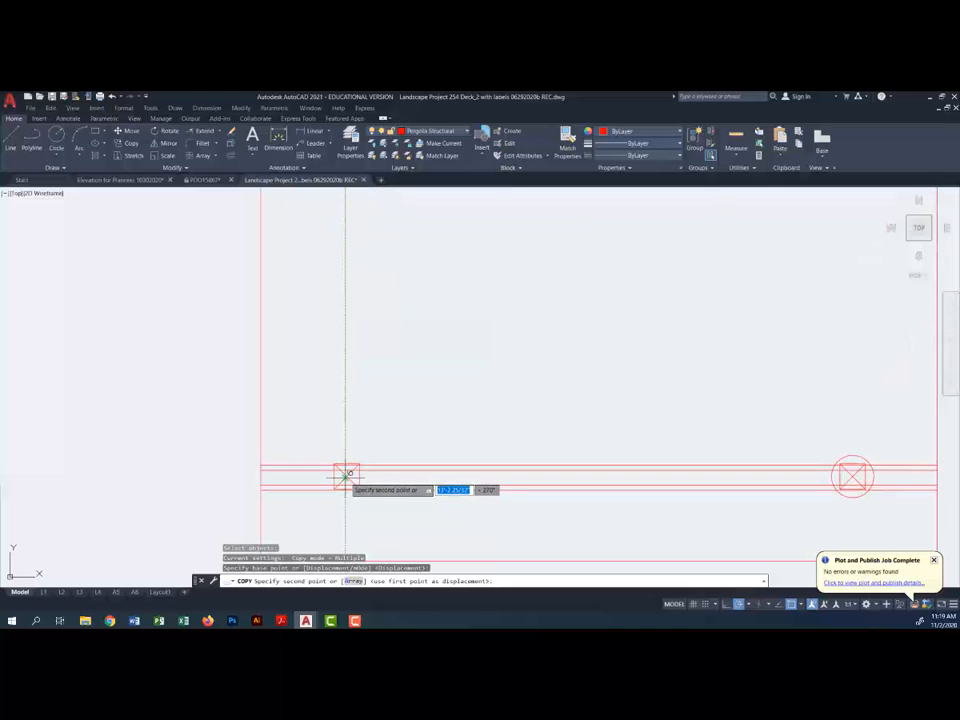
{"action": "left_click", "coordinate": [345, 471]}
{"action": "key", "text": "Escape"}
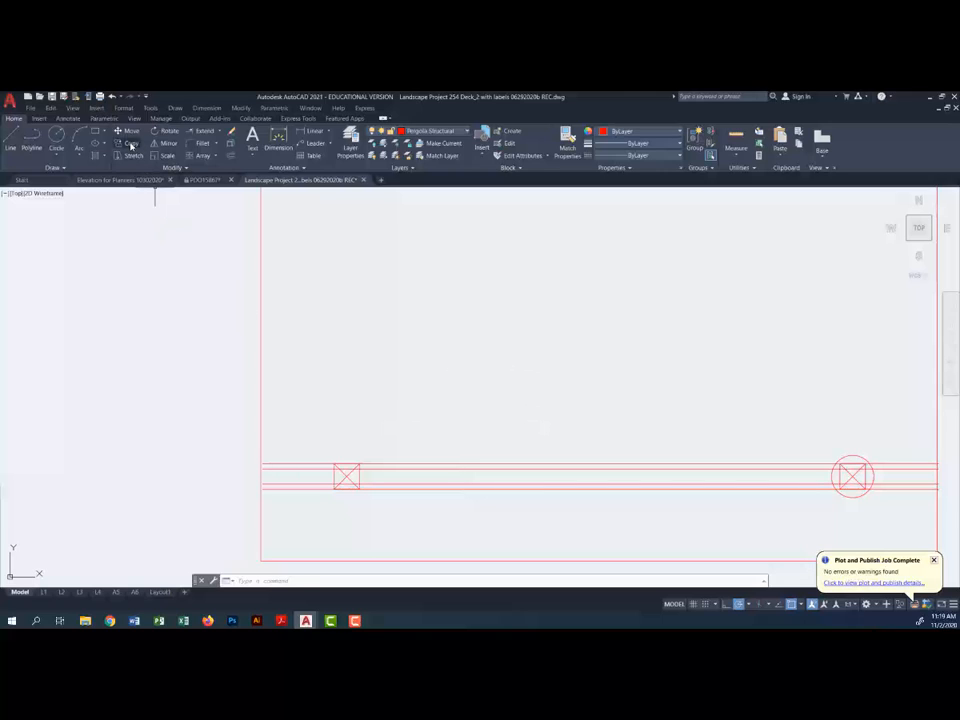
Step: Copy the four lower beam lines in place, using the lower-left post's centre as both base and second point
{"action": "left_click", "coordinate": [446, 516]}
{"action": "left_click", "coordinate": [420, 437]}
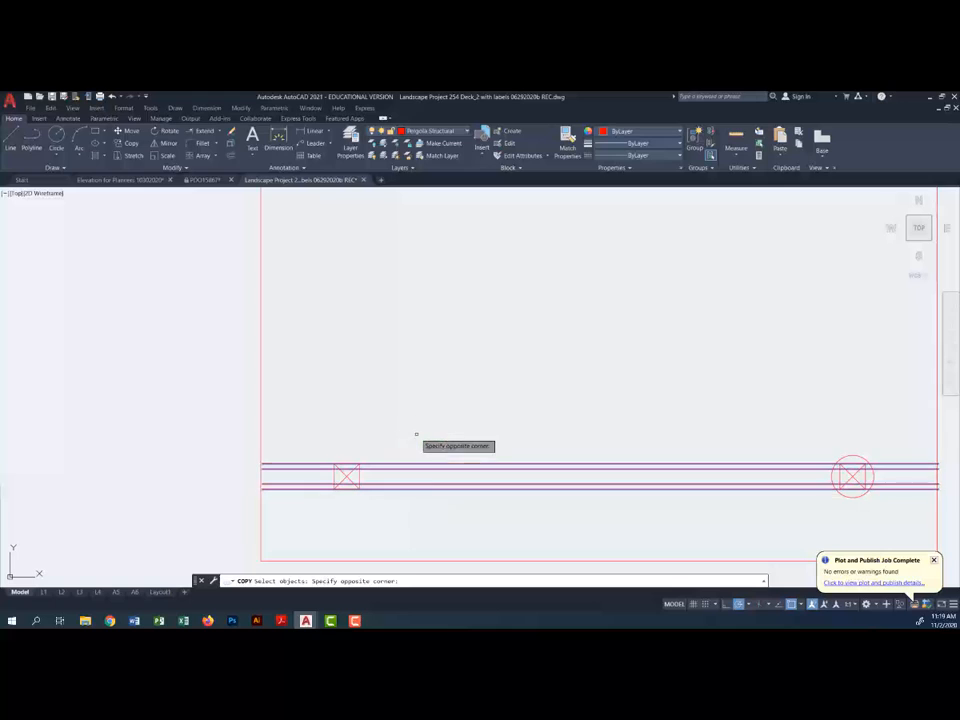
{"action": "key", "text": "Return"}
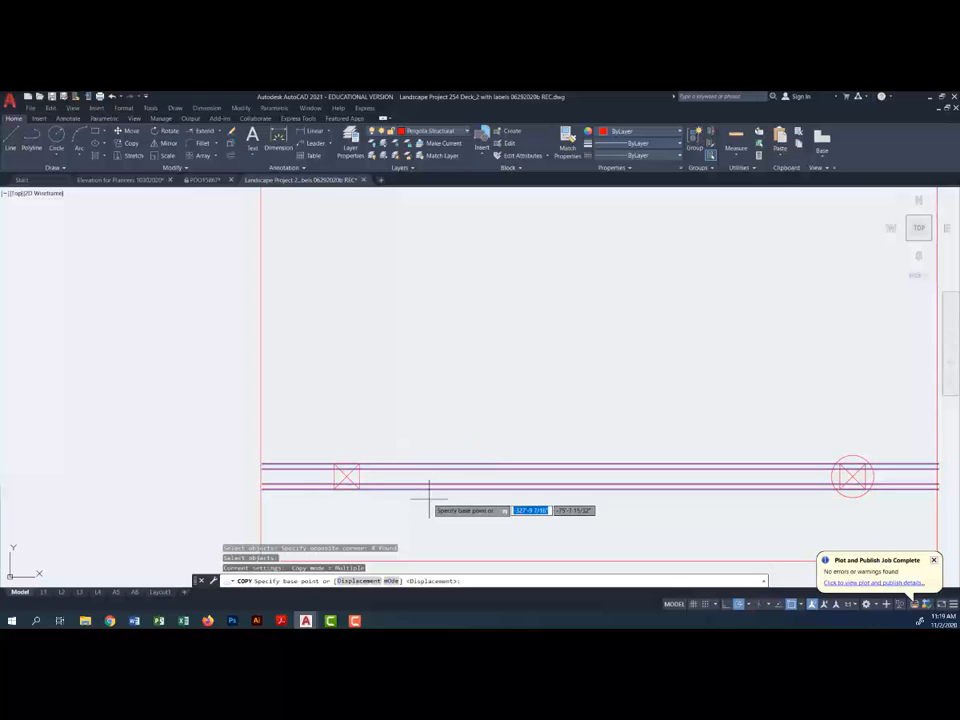
{"action": "left_click", "coordinate": [344, 475]}
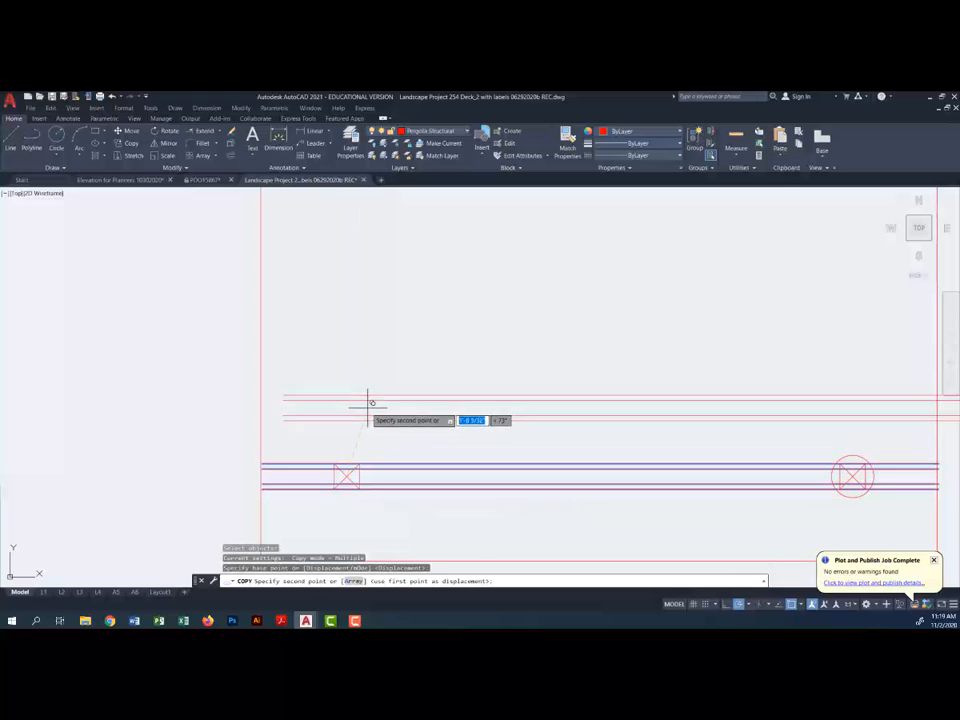
{"action": "left_click", "coordinate": [346, 474]}
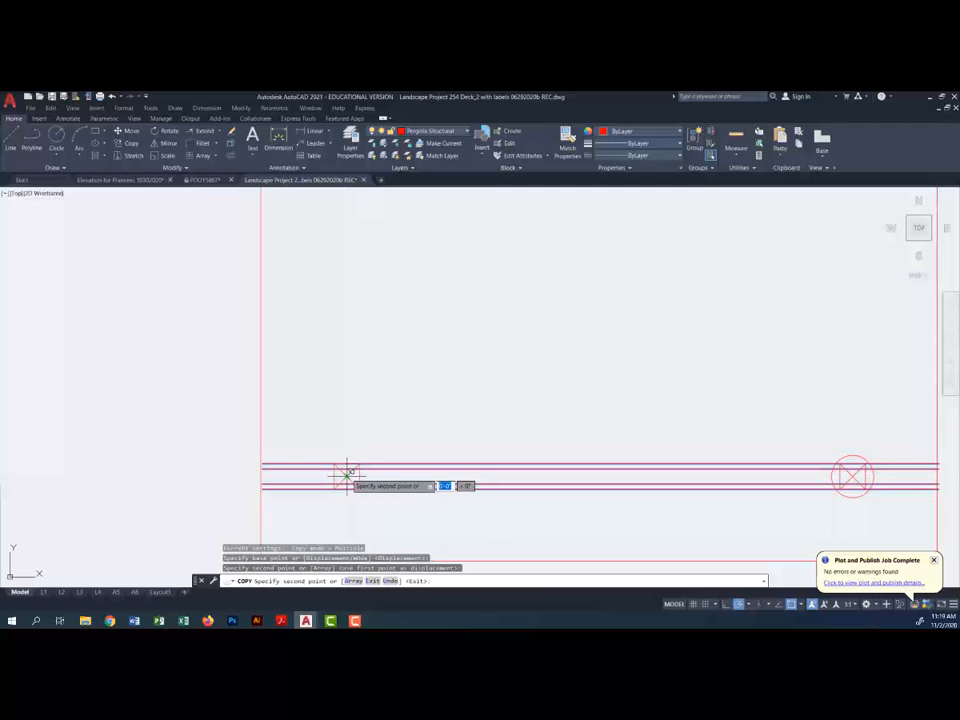
{"action": "key", "text": "Return"}
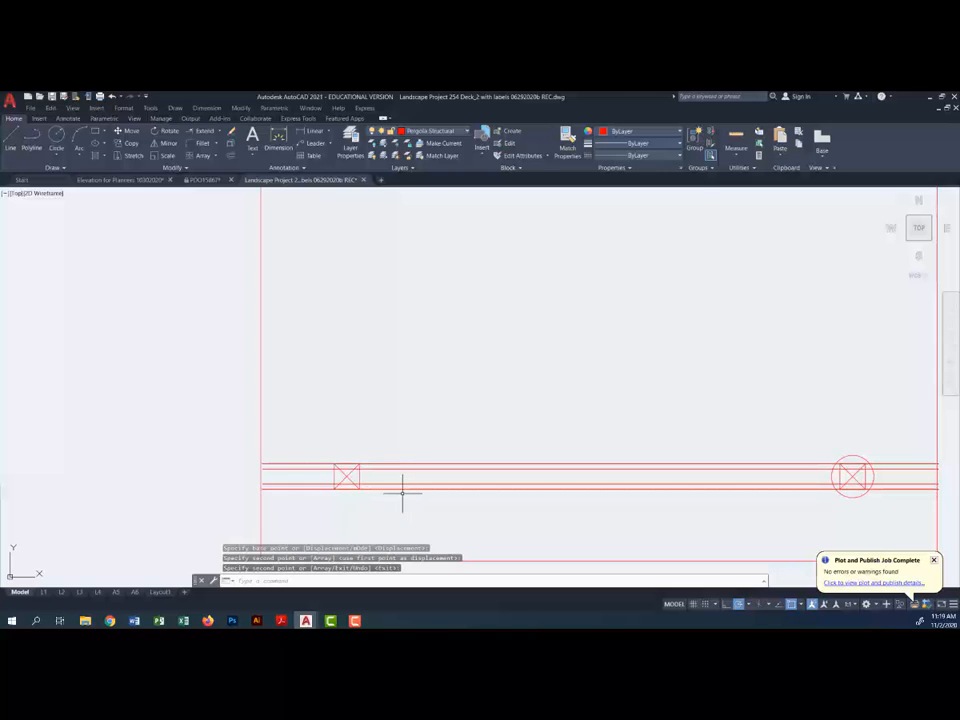
Step: Rotate the previously selected set of four beam lines to vertical about the lower-left post's centre
{"action": "left_click", "coordinate": [165, 131]}
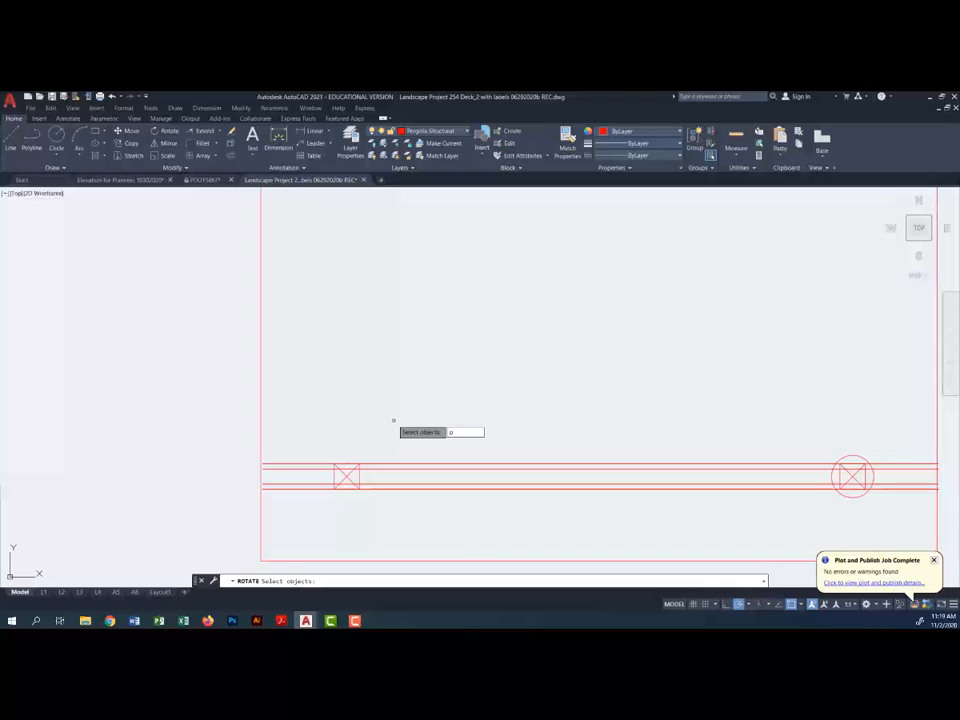
{"action": "key", "text": "Return"}
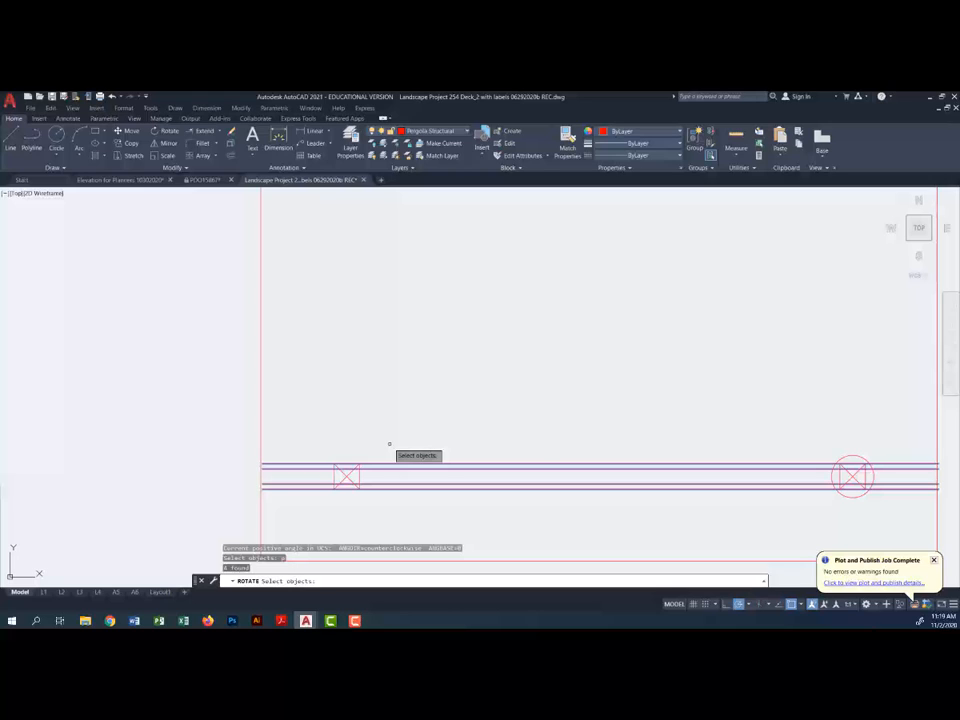
{"action": "key", "text": "Return"}
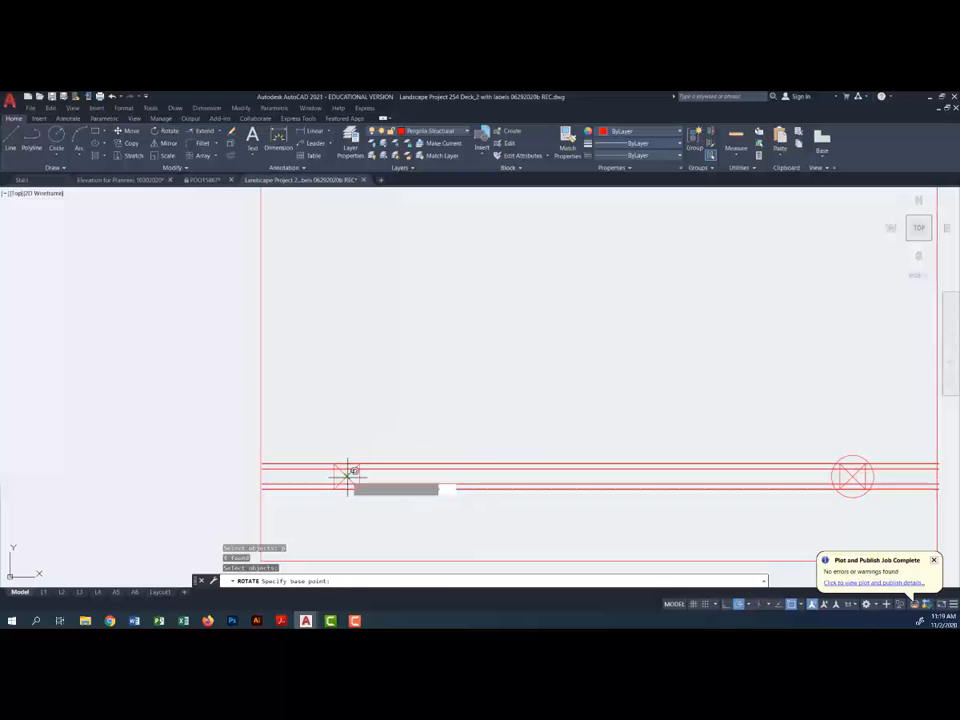
{"action": "left_click", "coordinate": [348, 476]}
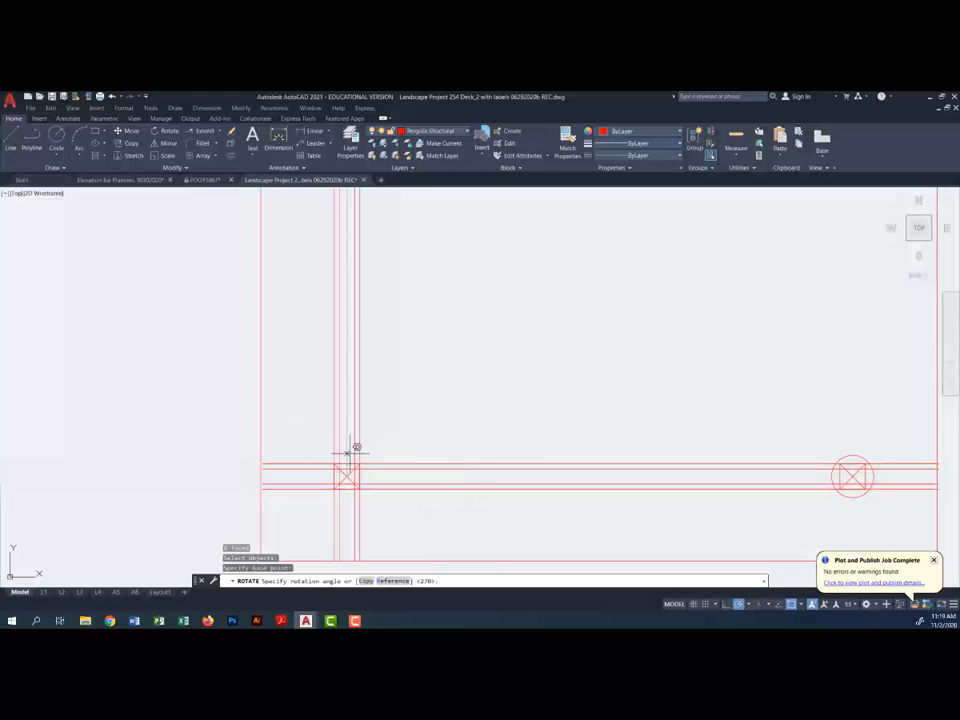
{"action": "left_click", "coordinate": [348, 359]}
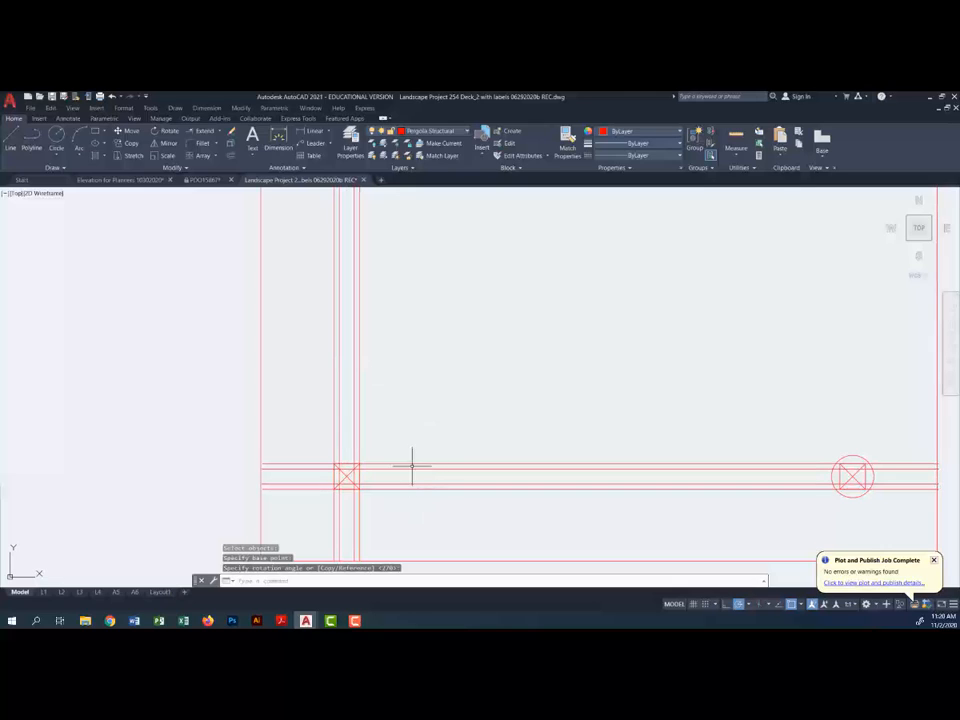
Step: Extend the four vertical beam lines through the upper-left post up to the upper edge of the outer perimeter
{"action": "scroll", "coordinate": [396, 392], "scroll_direction": "down", "scroll_amount": 4}
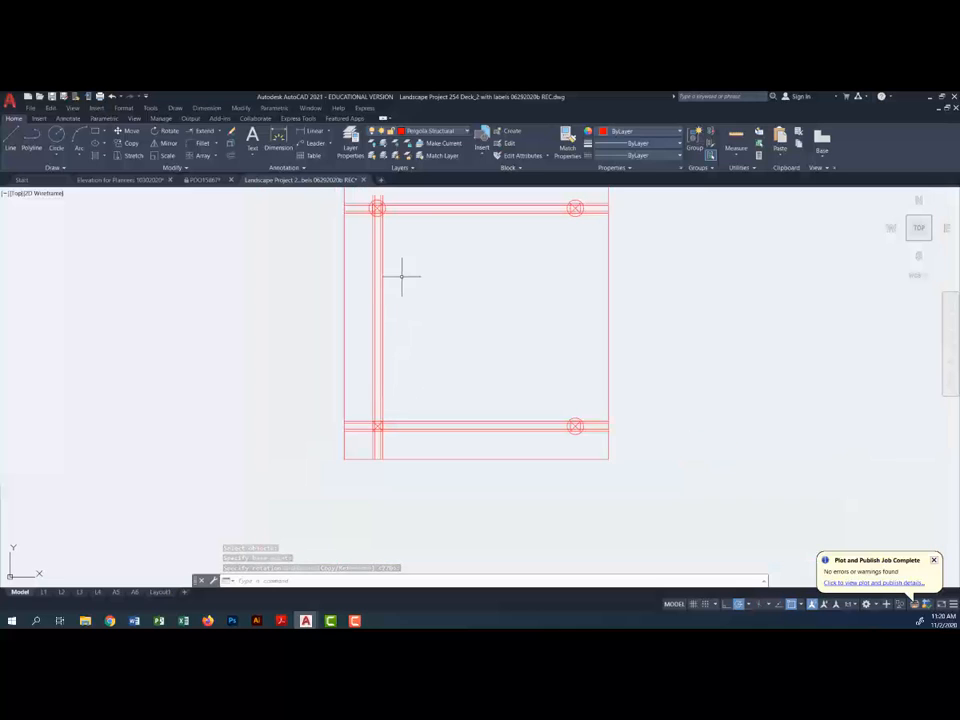
{"action": "middle_click_drag", "start_coordinate": [396, 274], "coordinate": [396, 433]}
{"action": "scroll", "coordinate": [377, 350], "scroll_direction": "up", "scroll_amount": 6}
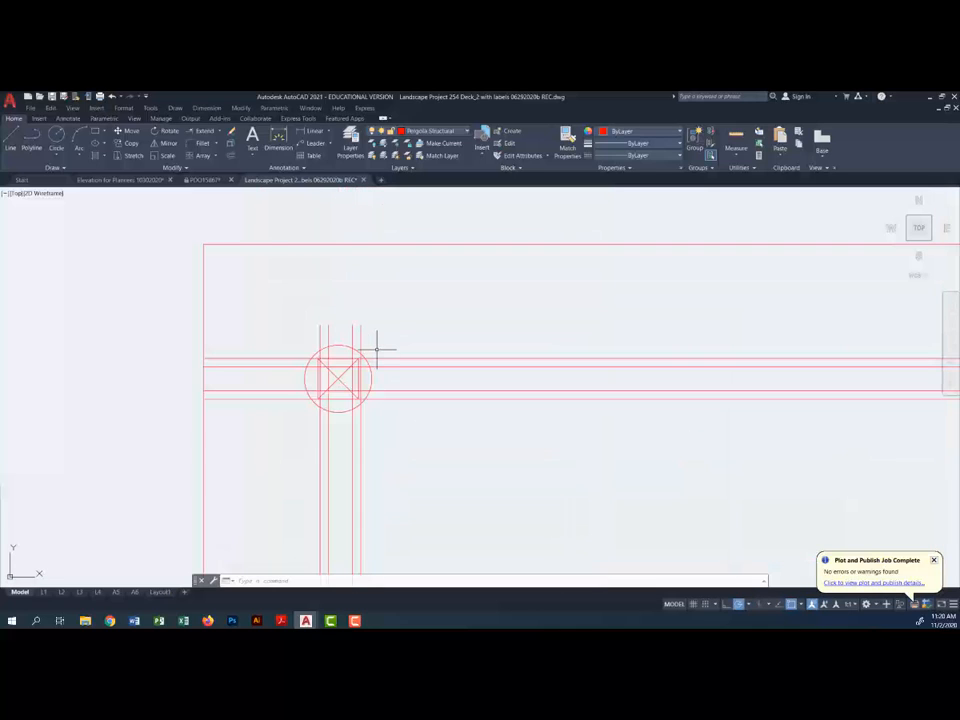
{"action": "scroll", "coordinate": [380, 344], "scroll_direction": "down", "scroll_amount": 6}
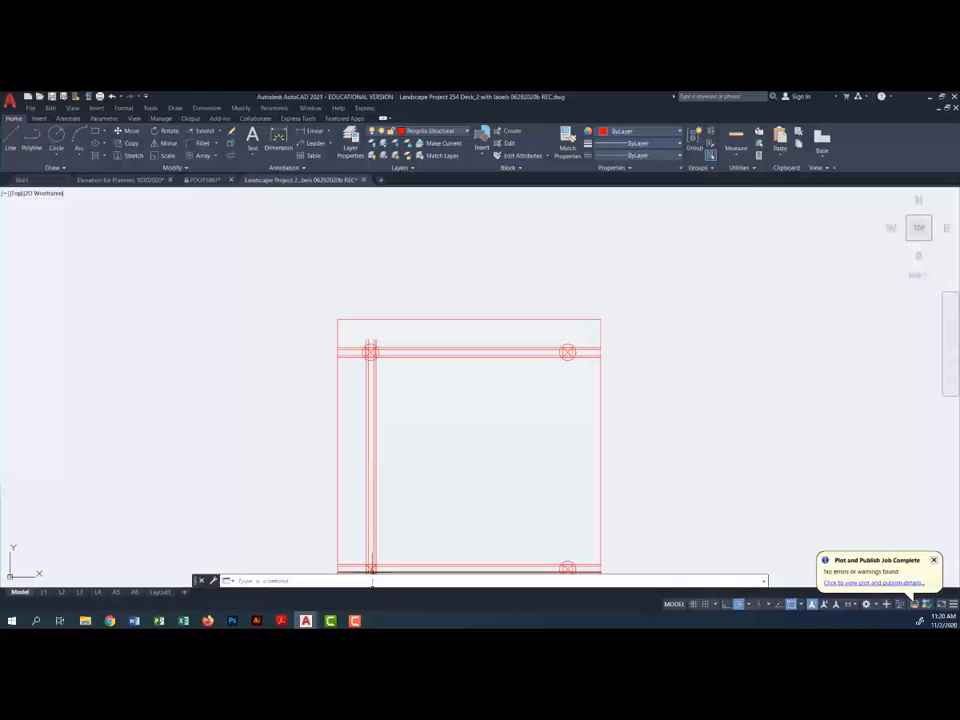
{"action": "mouse_move", "coordinate": [367, 549]}
{"action": "middle_mouse_down"}
{"action": "mouse_move", "coordinate": [345, 489]}
{"action": "mouse_move", "coordinate": [332, 490]}
{"action": "middle_mouse_up"}
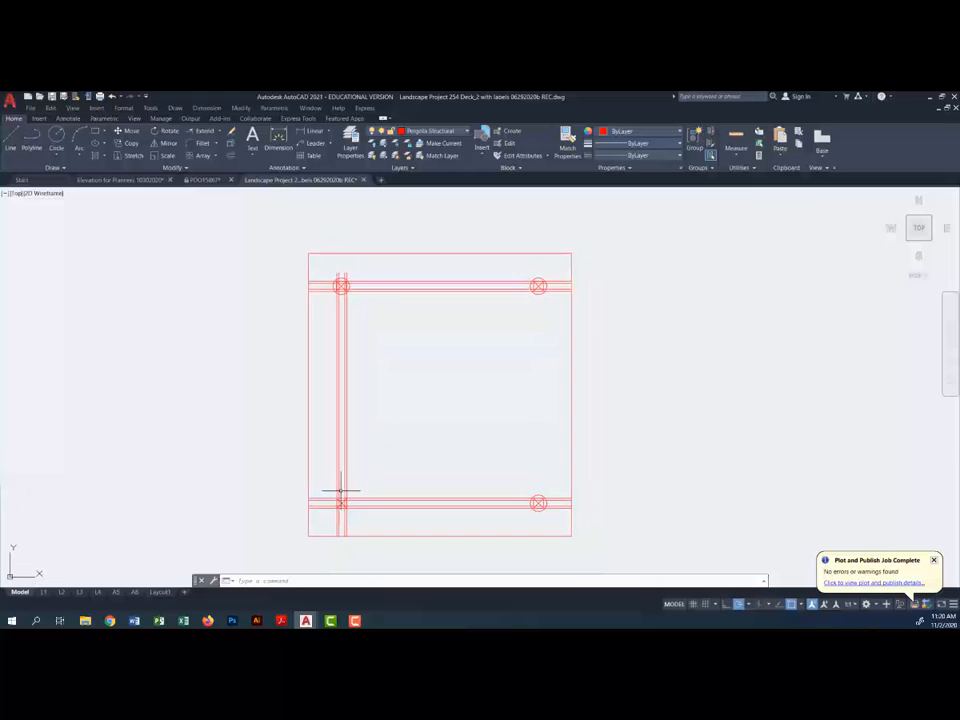
{"action": "scroll", "coordinate": [332, 240], "scroll_direction": "up", "scroll_amount": 4}
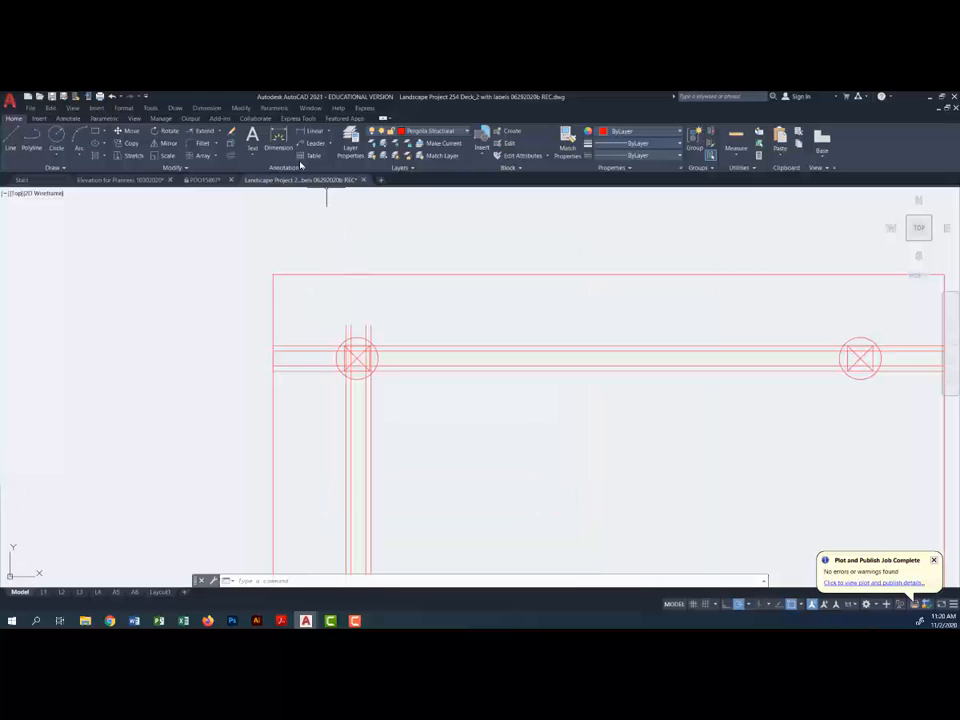
{"action": "left_click", "coordinate": [204, 131]}
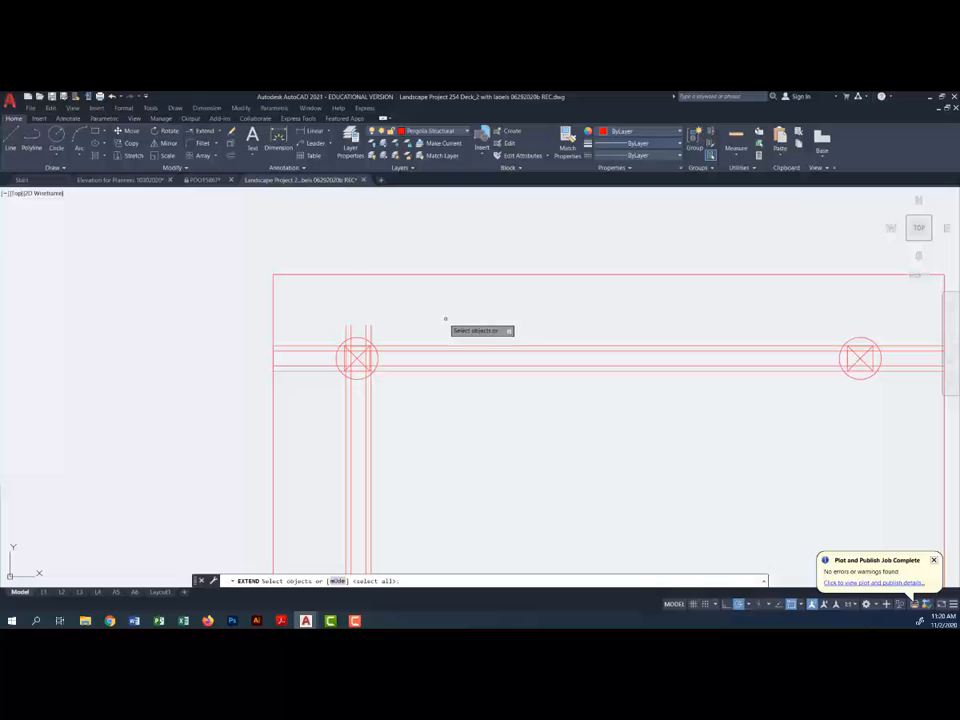
{"action": "left_click", "coordinate": [418, 275]}
{"action": "key", "text": "Return"}
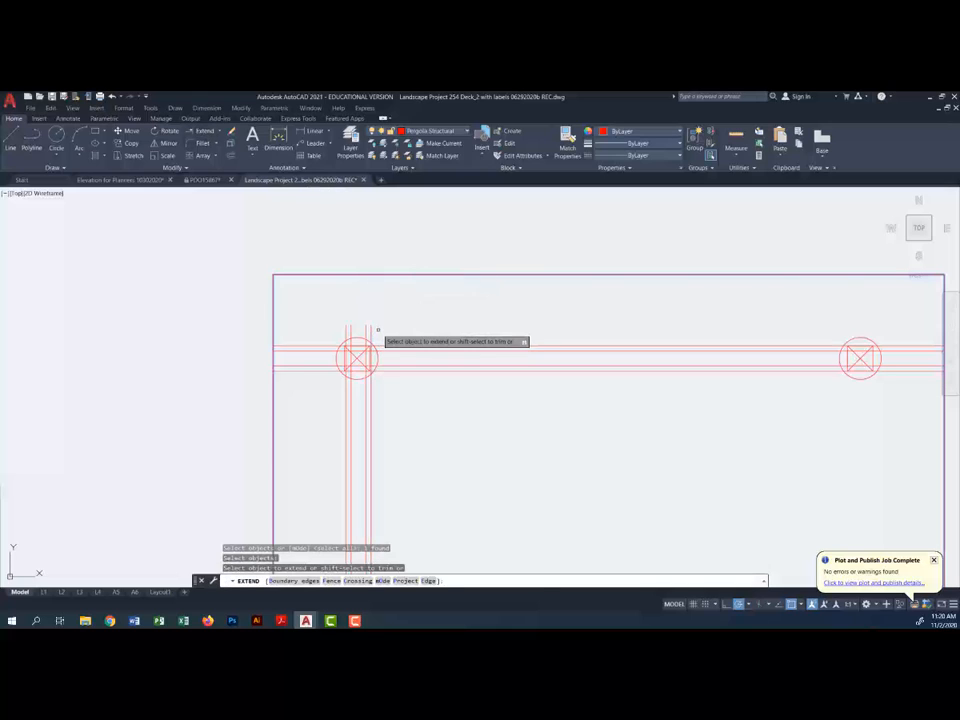
{"action": "left_click", "coordinate": [376, 322]}
{"action": "left_click", "coordinate": [337, 310]}
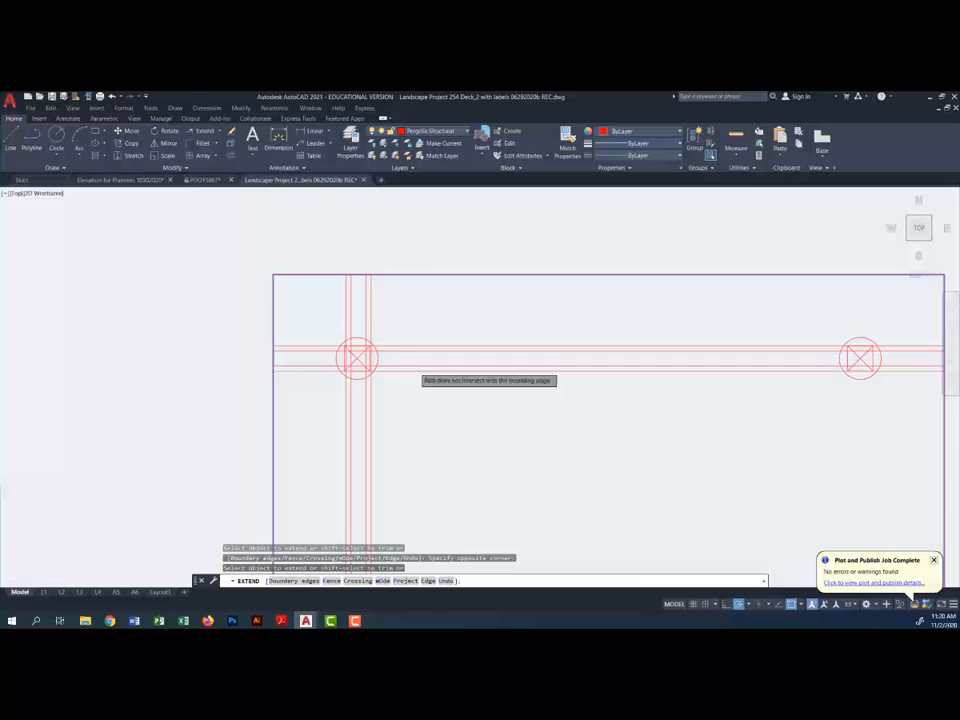
Step: Copy the four vertical beam lines from the lower-left post's centre to the lower-right post's centre
{"action": "scroll", "coordinate": [398, 353], "scroll_direction": "down", "scroll_amount": 5}
{"action": "scroll", "coordinate": [397, 500], "scroll_direction": "up", "scroll_amount": 6}
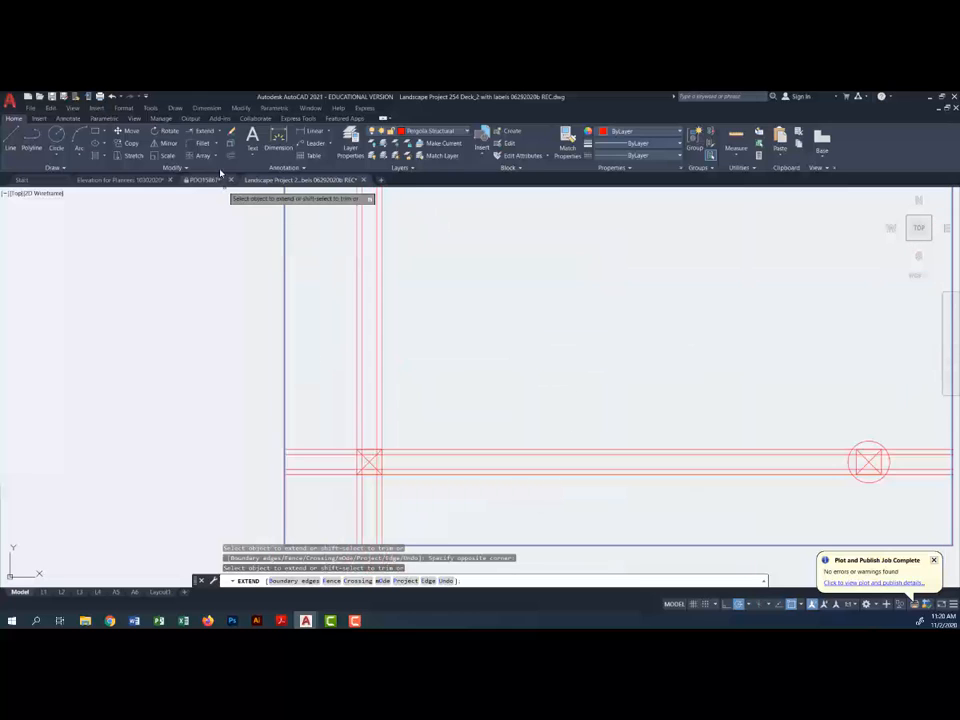
{"action": "left_click", "coordinate": [131, 143]}
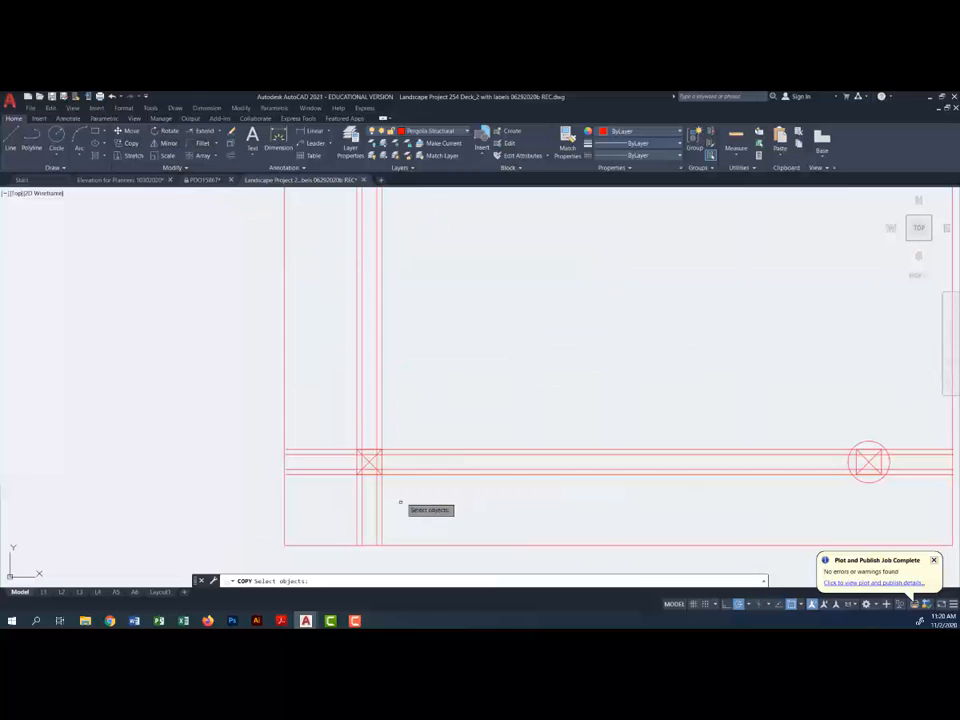
{"action": "left_click", "coordinate": [398, 500]}
{"action": "left_click", "coordinate": [325, 494]}
{"action": "key", "text": "Return"}
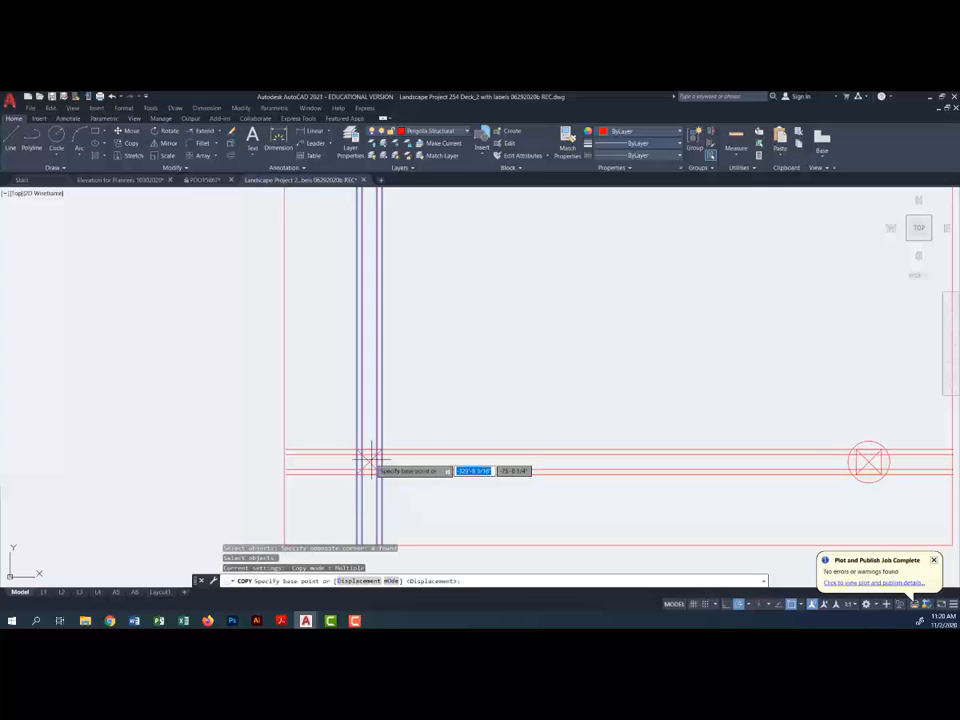
{"action": "left_click", "coordinate": [368, 461]}
{"action": "left_click", "coordinate": [868, 461]}
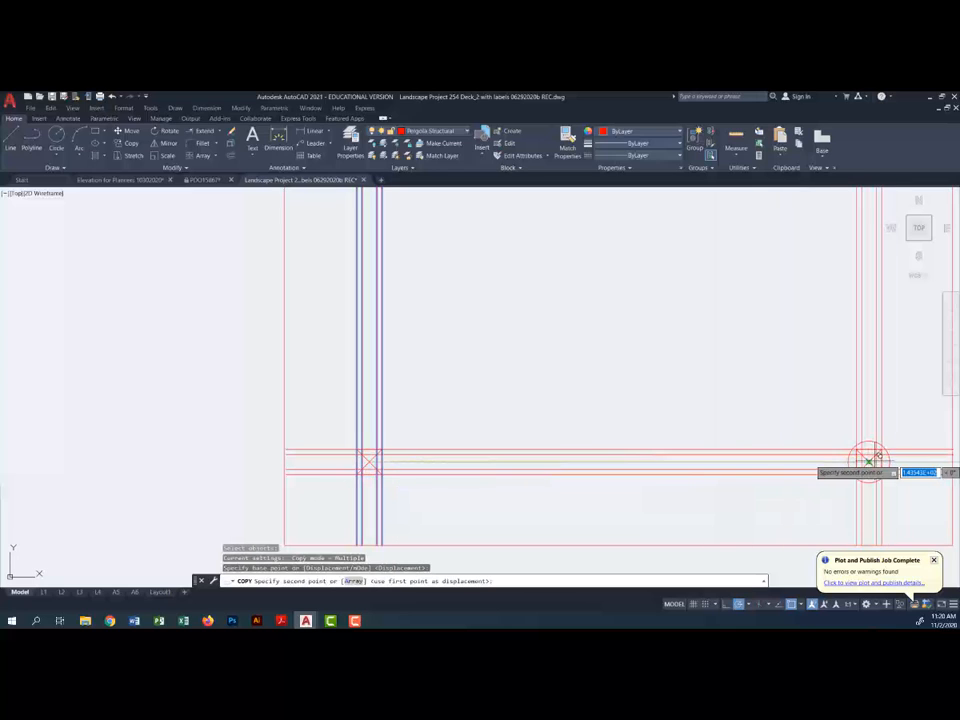
{"action": "scroll", "coordinate": [729, 418], "scroll_direction": "down", "scroll_amount": 6}
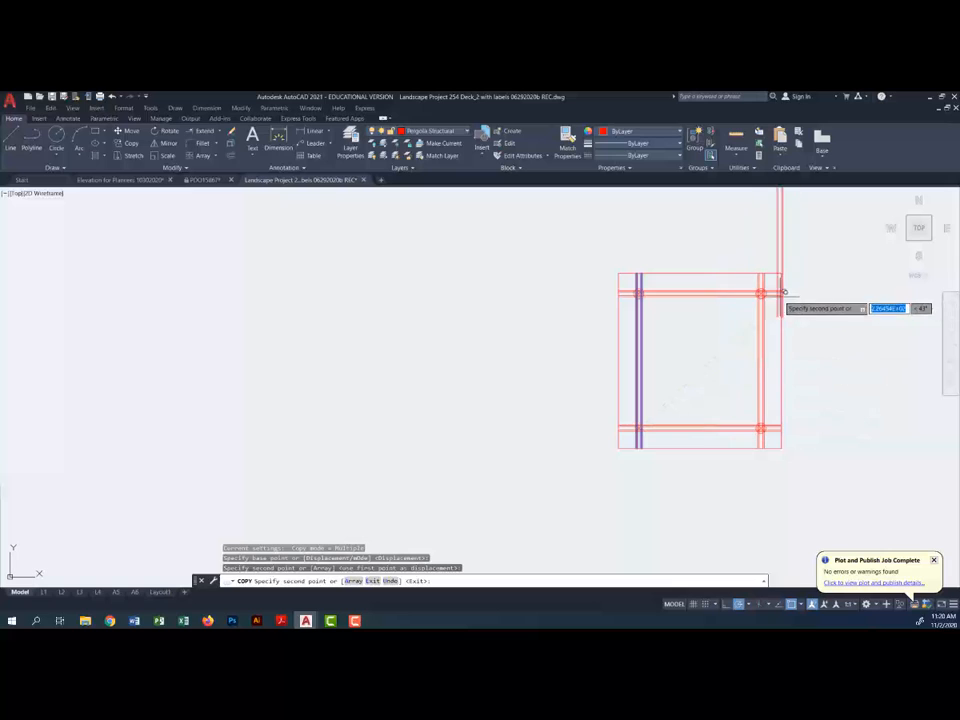
{"action": "scroll", "coordinate": [800, 288], "scroll_direction": "up", "scroll_amount": 6}
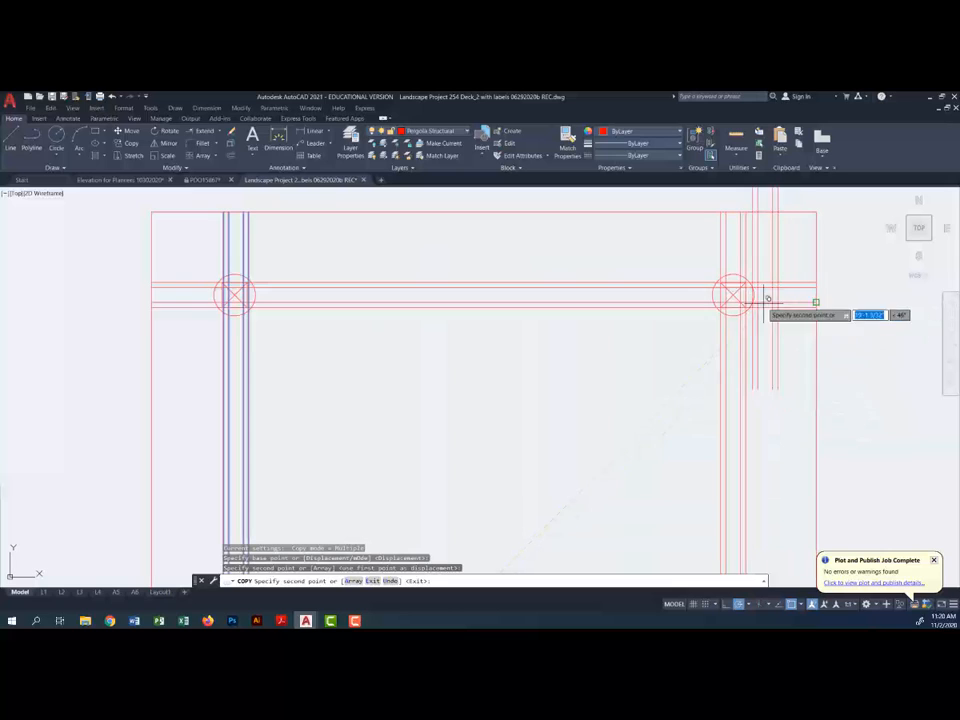
{"action": "key", "text": "Escape"}
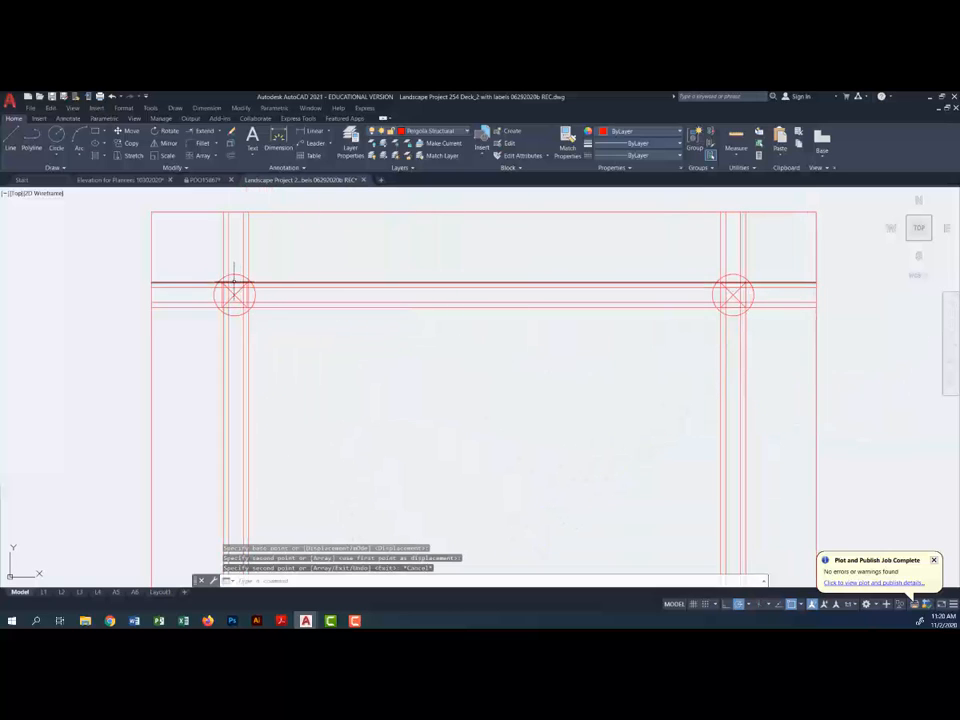
Step: Move the upper-left post symbol by its centre to the midpoint between opposite outer corners of the crossing beams
{"action": "scroll", "coordinate": [234, 281], "scroll_direction": "up", "scroll_amount": 6}
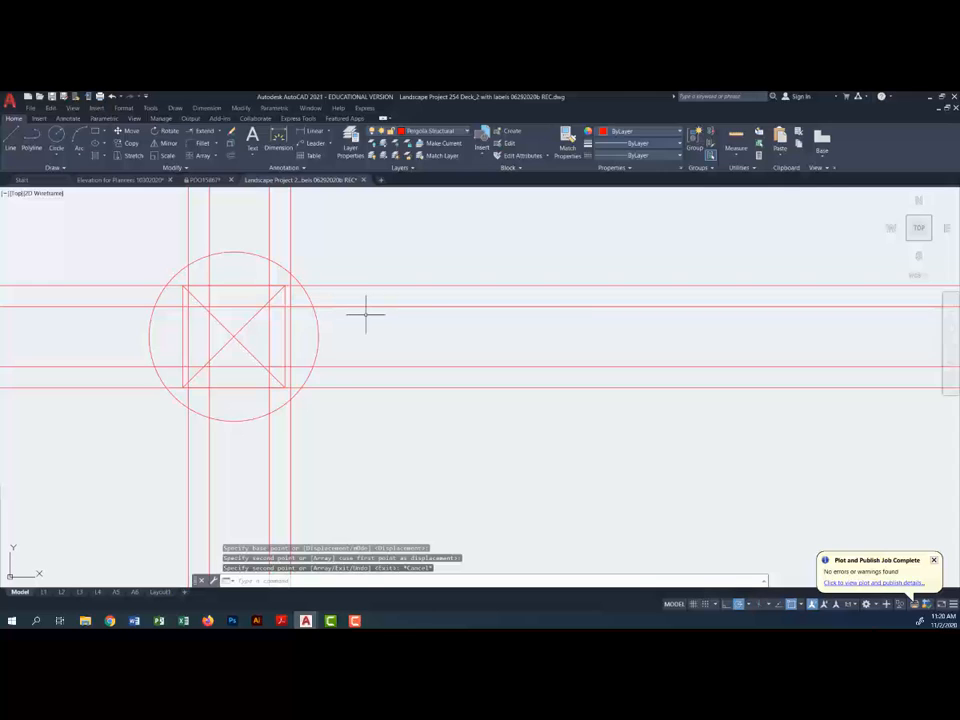
{"action": "left_click", "coordinate": [127, 131]}
{"action": "left_click", "coordinate": [118, 231]}
{"action": "left_click", "coordinate": [349, 437]}
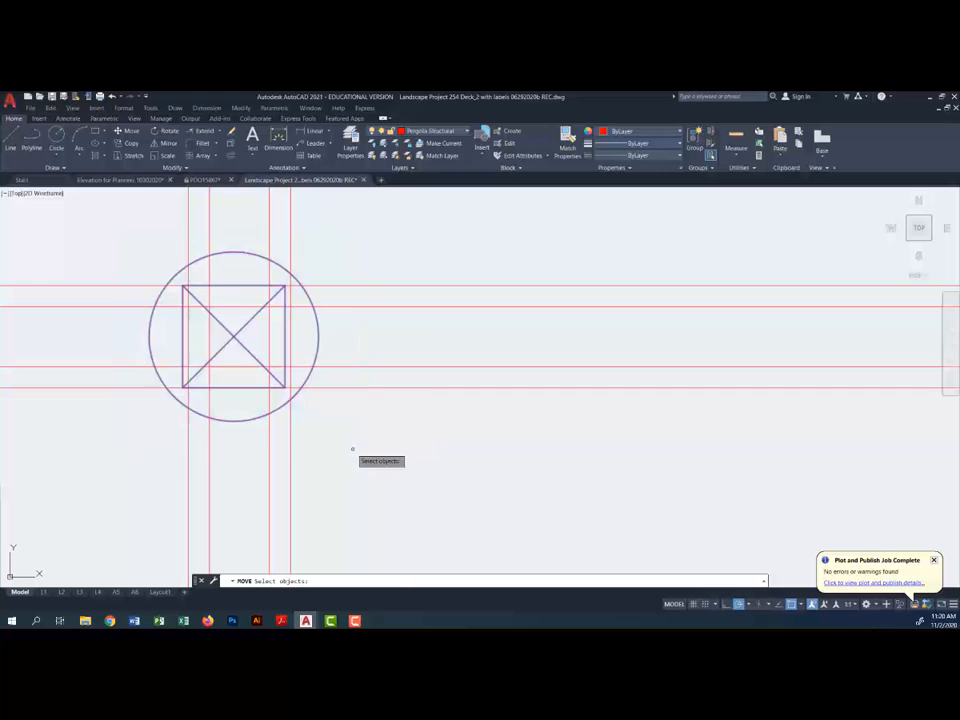
{"action": "key", "text": "Return"}
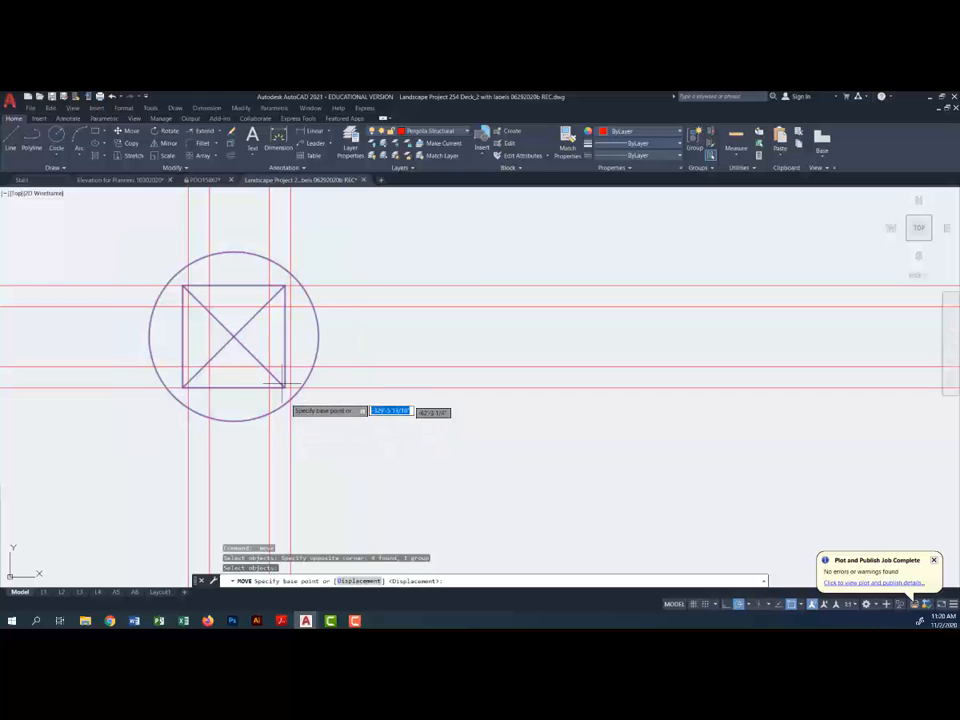
{"action": "left_click", "coordinate": [233, 334]}
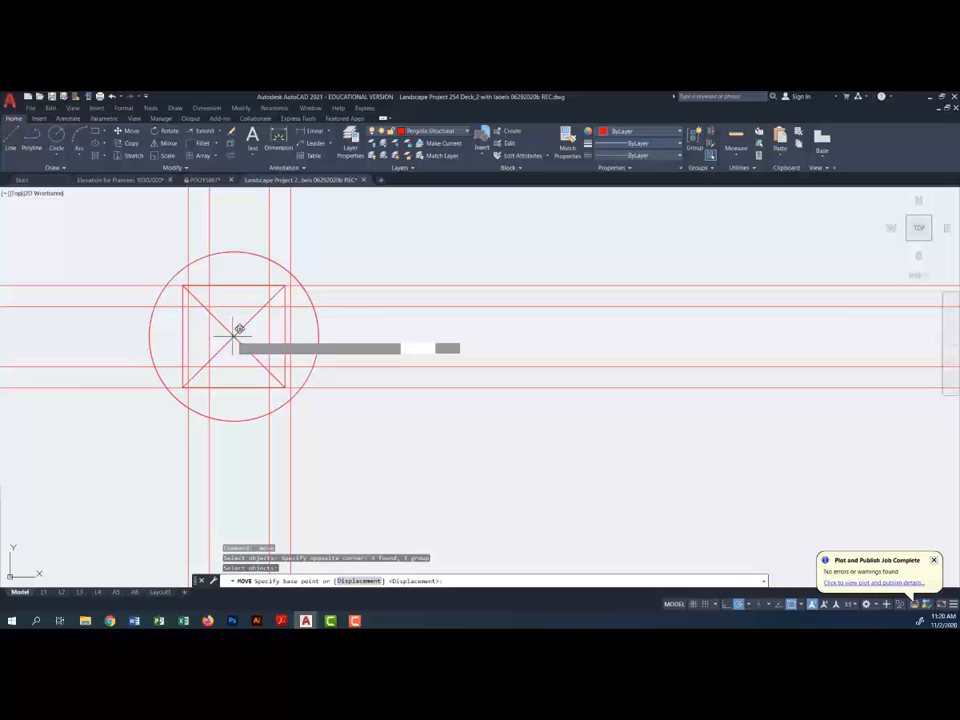
{"action": "right_click", "coordinate": [237, 334], "text": "shift"}
{"action": "left_click", "coordinate": [290, 364]}
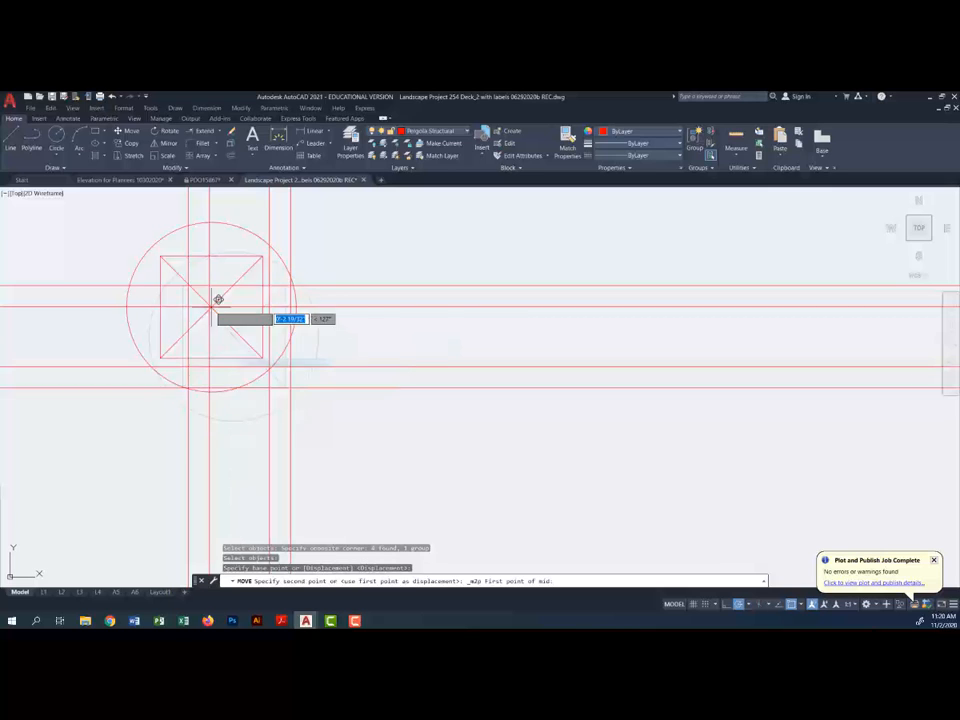
{"action": "left_click", "coordinate": [188, 284]}
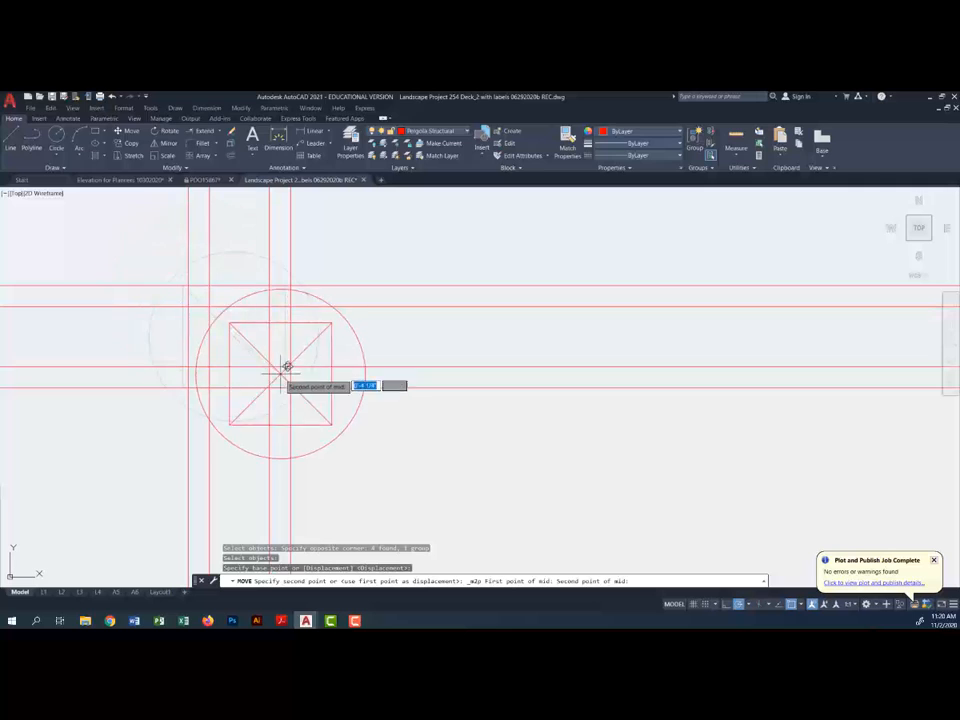
{"action": "left_click", "coordinate": [289, 383]}
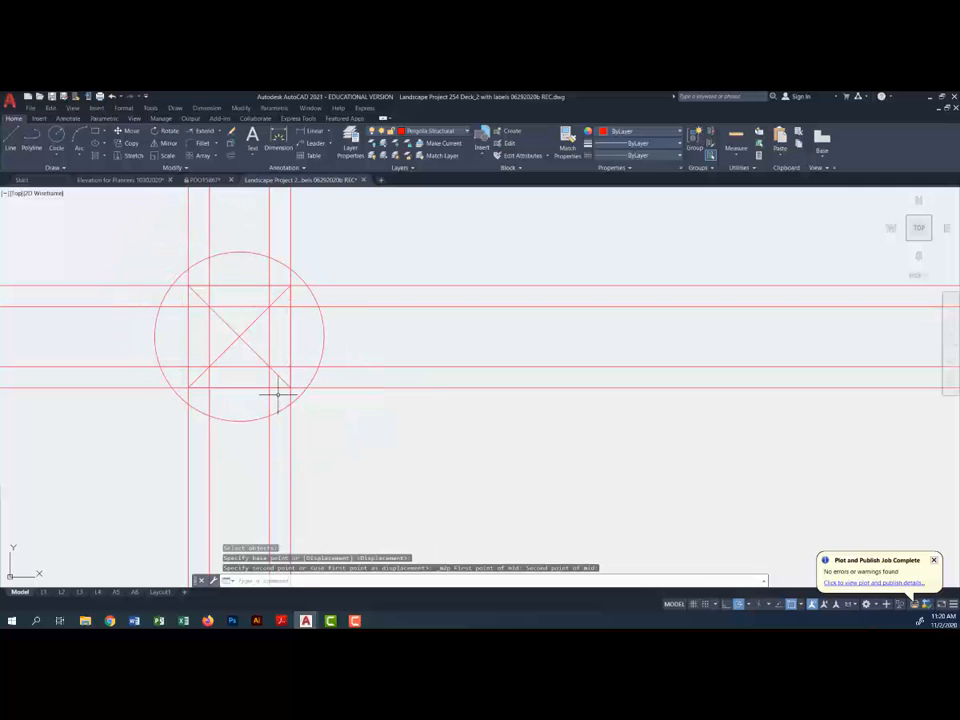
Step: Offset both lines of the inner vertical beam at the left posts 16 inches to the right
{"action": "scroll", "coordinate": [277, 392], "scroll_direction": "down", "scroll_amount": 5}
{"action": "mouse_move", "coordinate": [348, 458]}
{"action": "middle_mouse_down"}
{"action": "mouse_move", "coordinate": [334, 356]}
{"action": "mouse_move", "coordinate": [336, 364]}
{"action": "middle_mouse_up"}
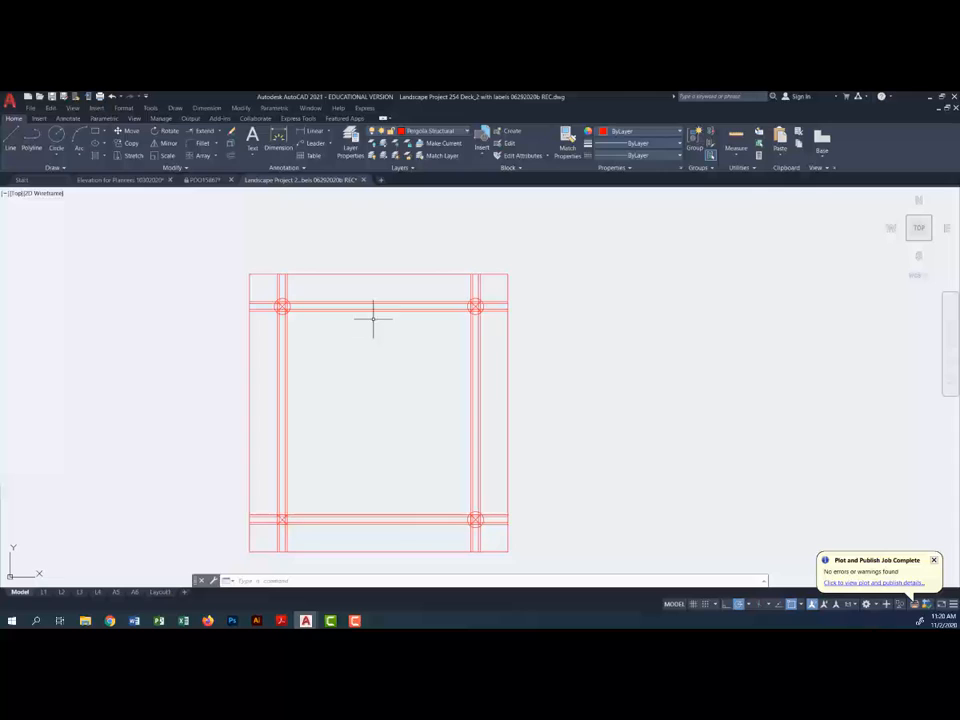
{"action": "scroll", "coordinate": [331, 281], "scroll_direction": "up", "scroll_amount": 2}
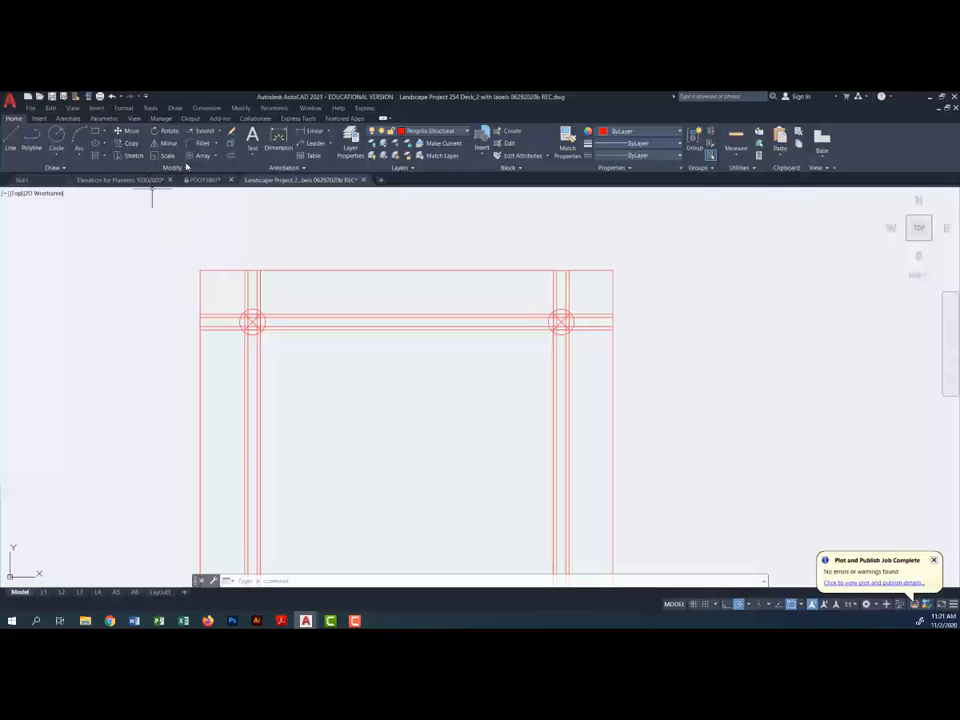
{"action": "key", "text": "Return"}
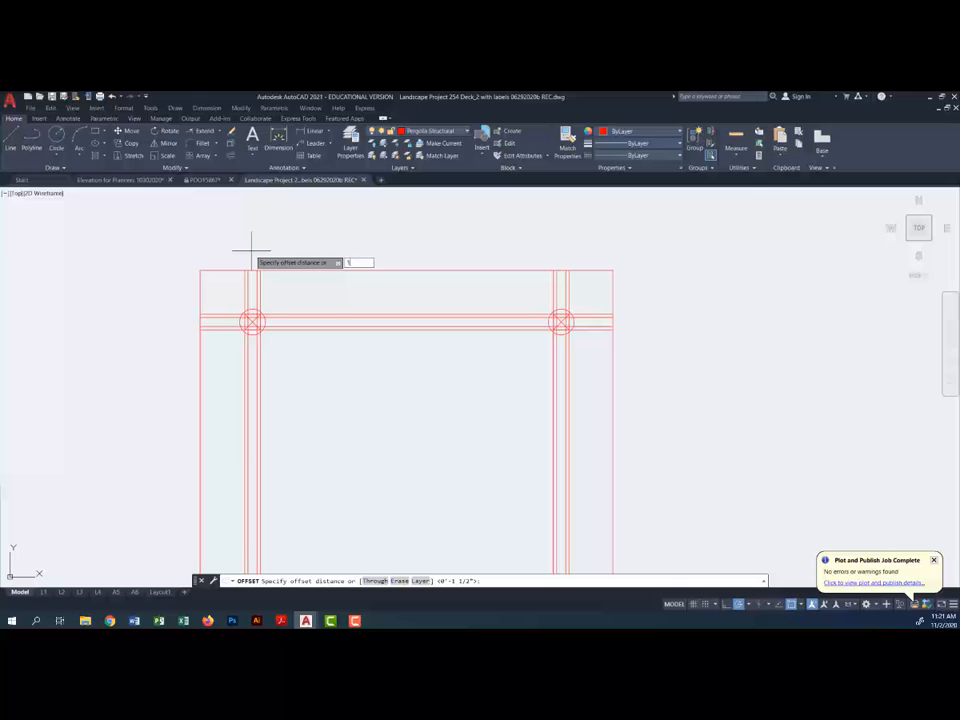
{"action": "key", "text": "Return"}
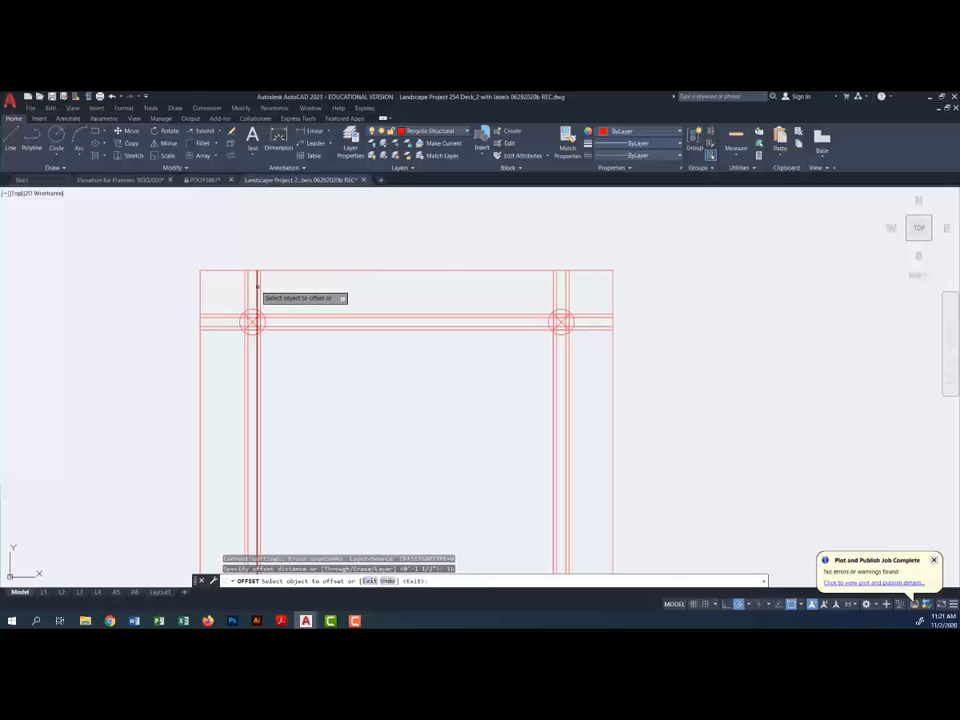
{"action": "left_click", "coordinate": [257, 287]}
{"action": "left_click", "coordinate": [272, 286]}
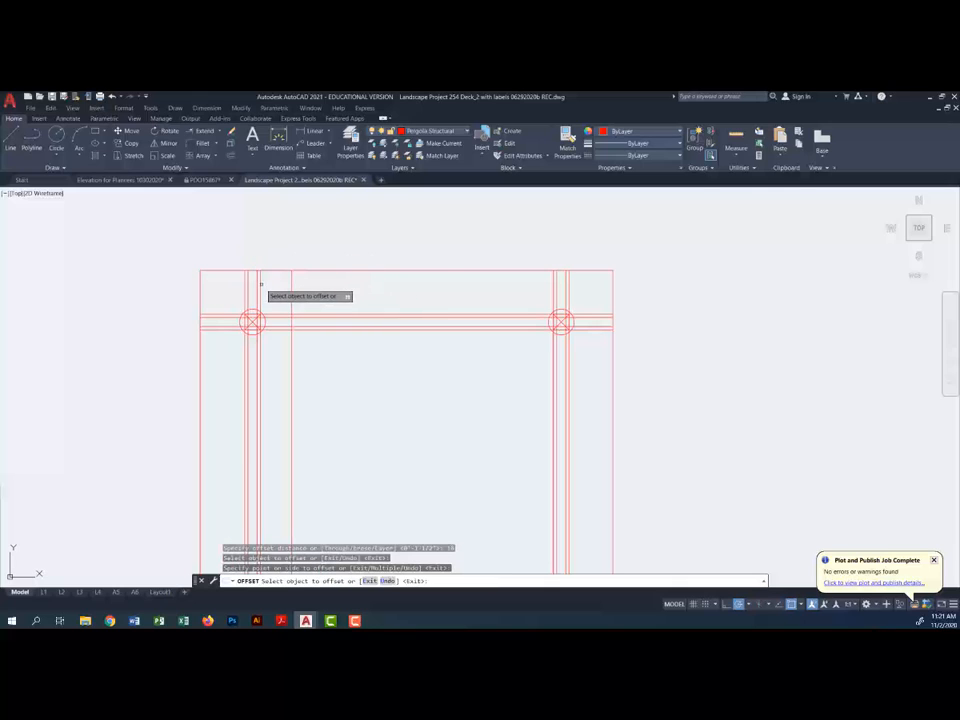
{"action": "left_click", "coordinate": [261, 284]}
{"action": "left_click", "coordinate": [340, 284]}
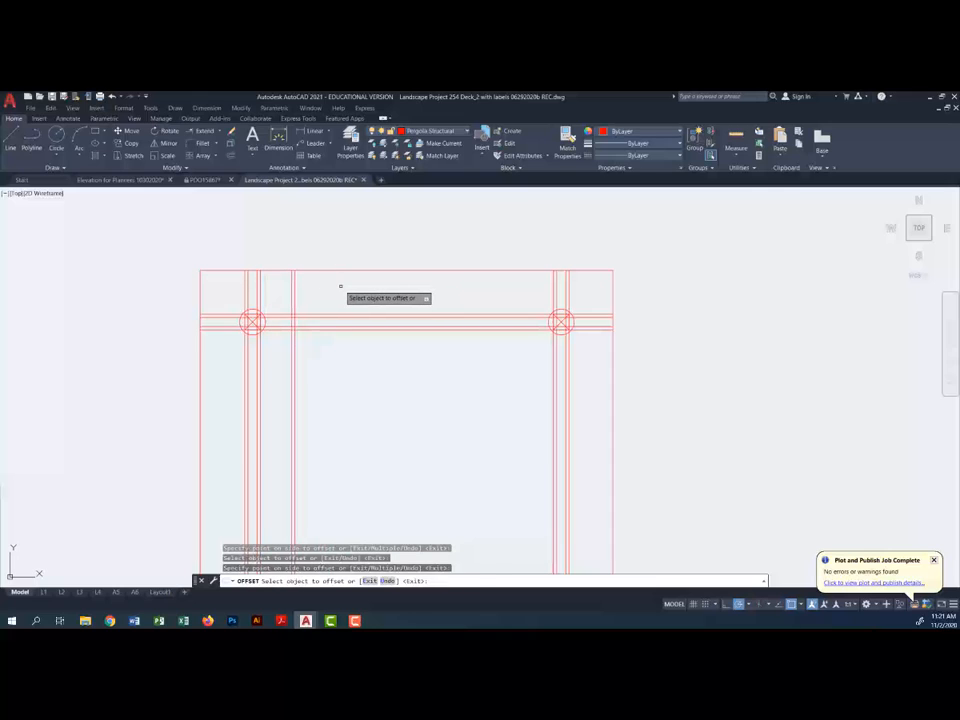
{"action": "key", "text": "Escape"}
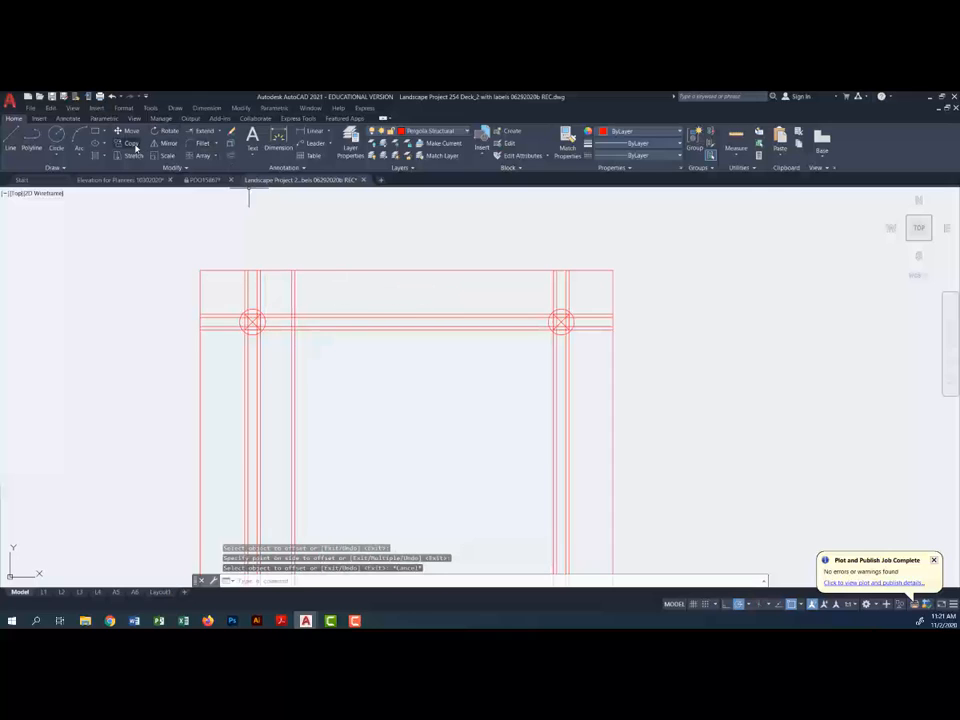
Step: Copy the offset pair of vertical lines three times to the right at 16-inch spacing
{"action": "left_click", "coordinate": [133, 145]}
{"action": "left_click", "coordinate": [296, 280]}
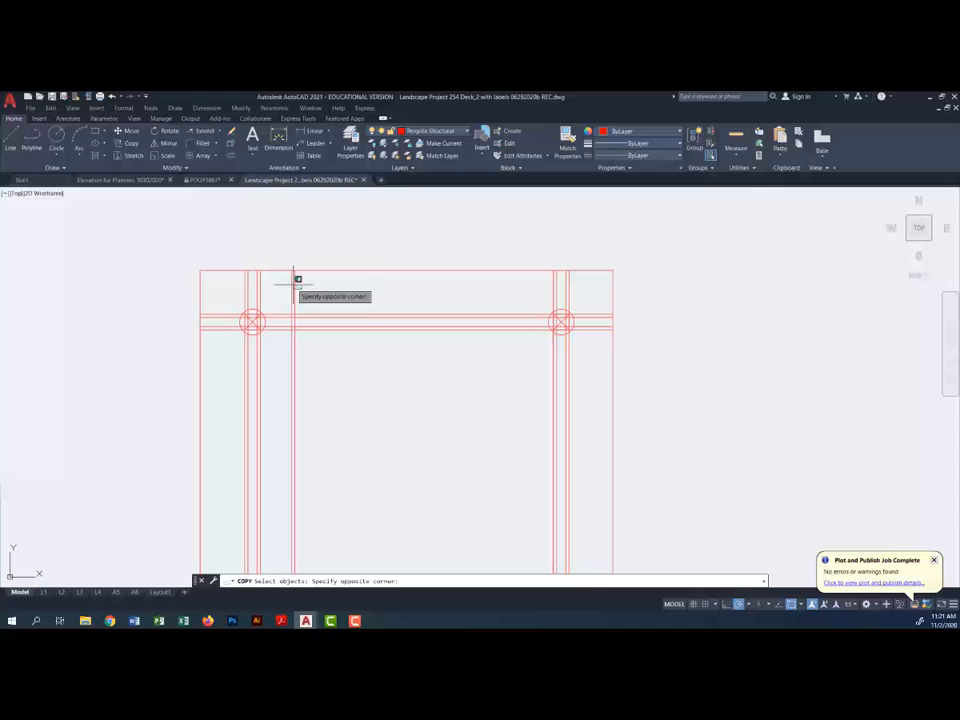
{"action": "left_click", "coordinate": [281, 277]}
{"action": "key", "text": "Return"}
{"action": "left_click", "coordinate": [265, 270]}
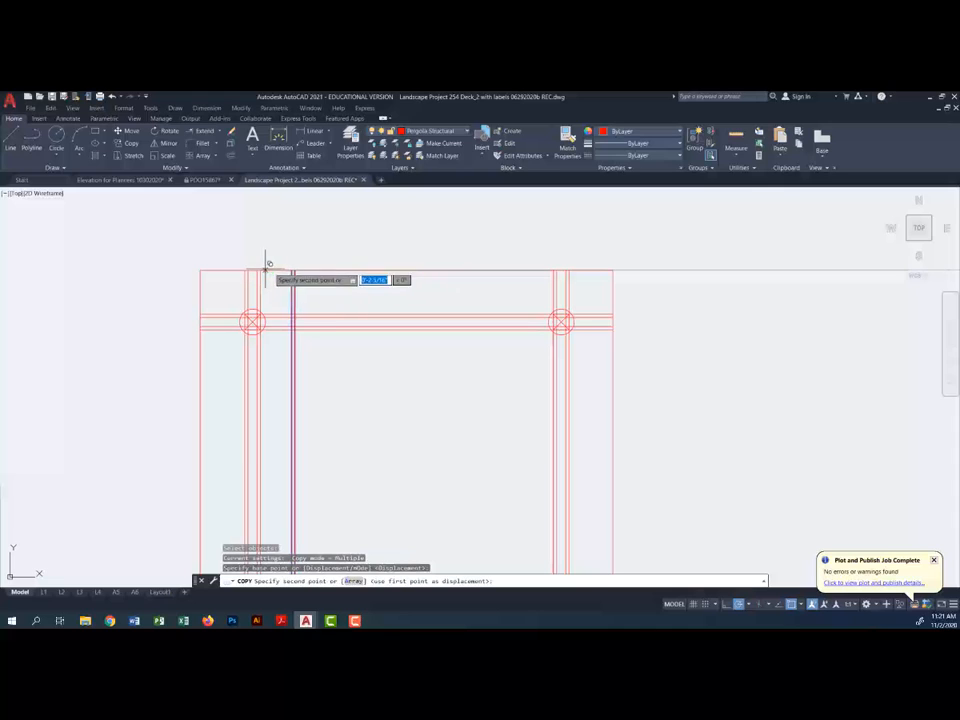
{"action": "left_click", "coordinate": [330, 270]}
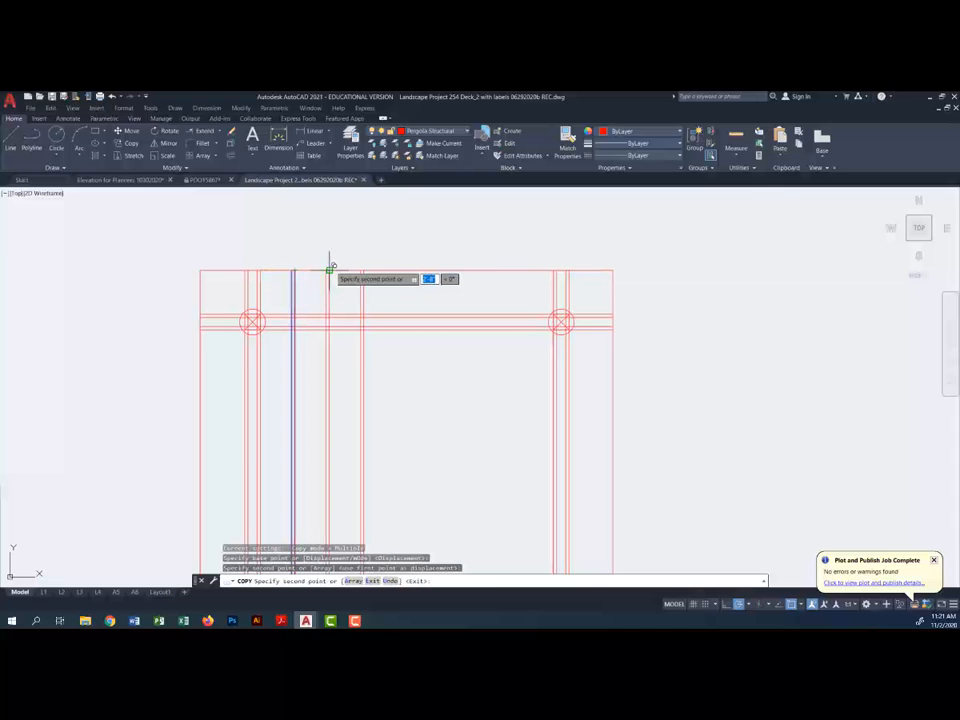
{"action": "left_click", "coordinate": [363, 268]}
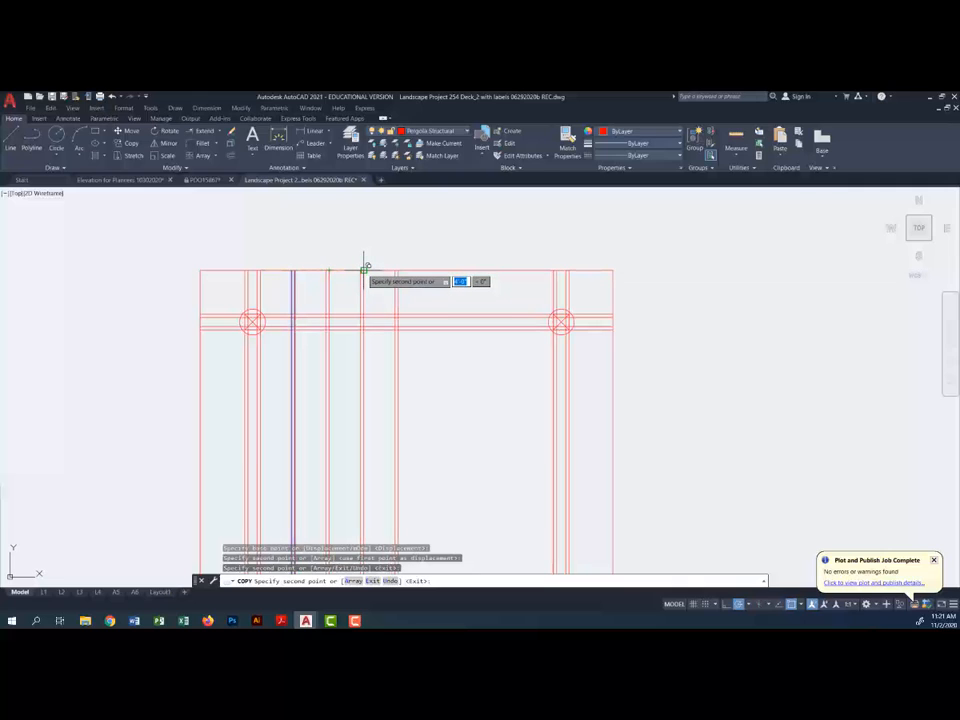
{"action": "left_click", "coordinate": [364, 270]}
{"action": "key", "text": "Escape"}
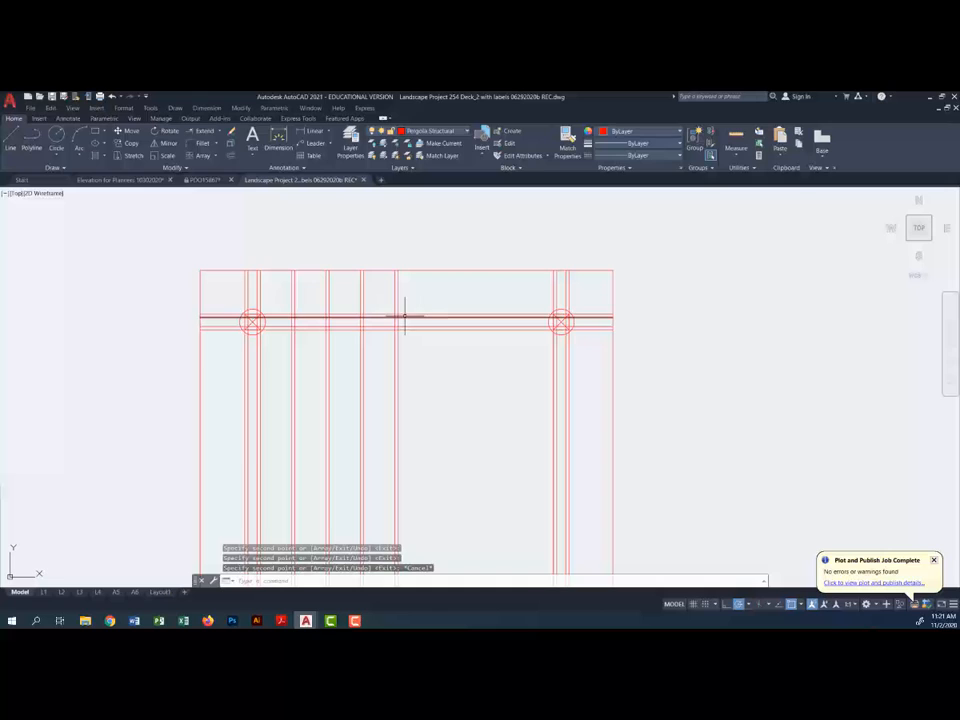
Step: Check the spacing between the inner vertical beam at the left posts and the first intermediate member with a linear dimension
{"action": "left_click", "coordinate": [301, 131]}
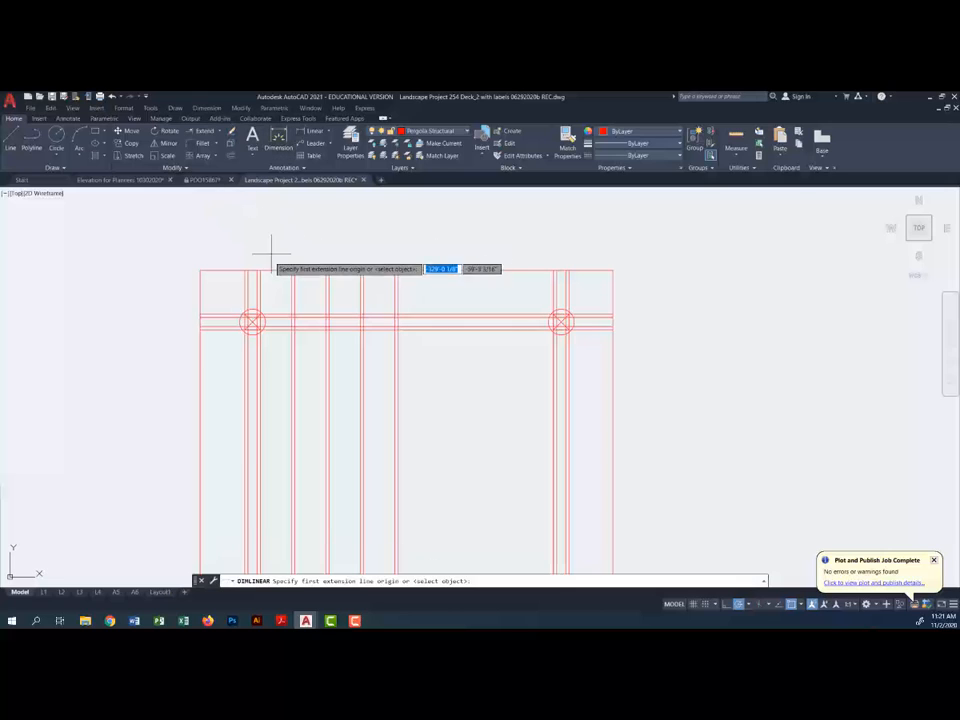
{"action": "left_click", "coordinate": [264, 270]}
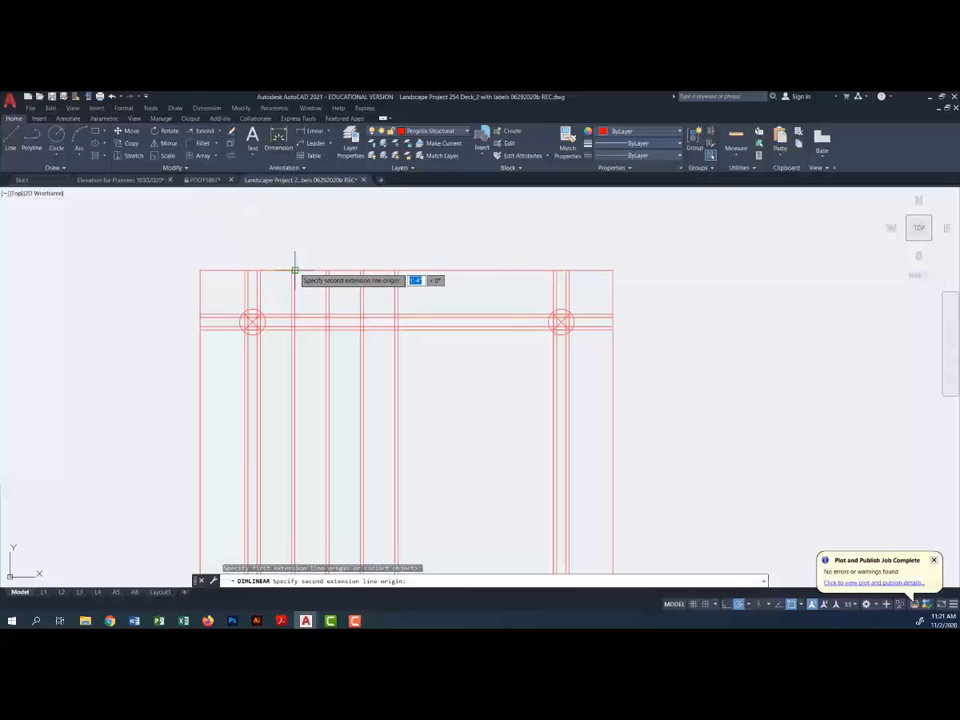
{"action": "left_click", "coordinate": [295, 270]}
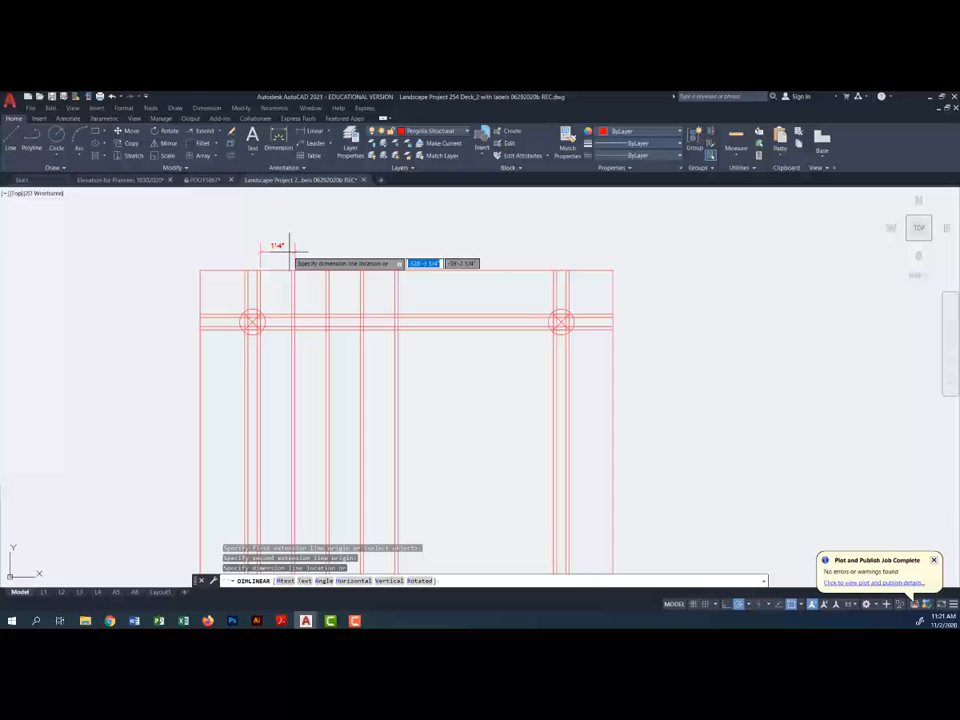
{"action": "key", "text": "Escape"}
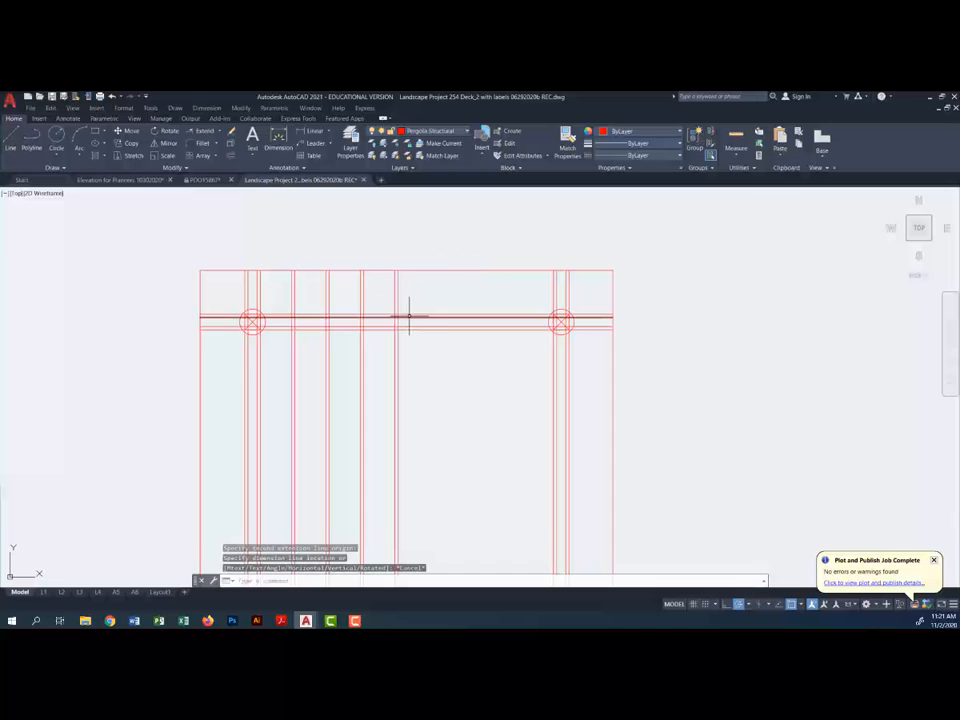
Step: Mirror the four pairs of intermediate vertical lines about a vertical axis through the midpoint of the plan's top edge, keeping the originals
{"action": "middle_click_drag", "start_coordinate": [409, 300], "coordinate": [368, 229]}
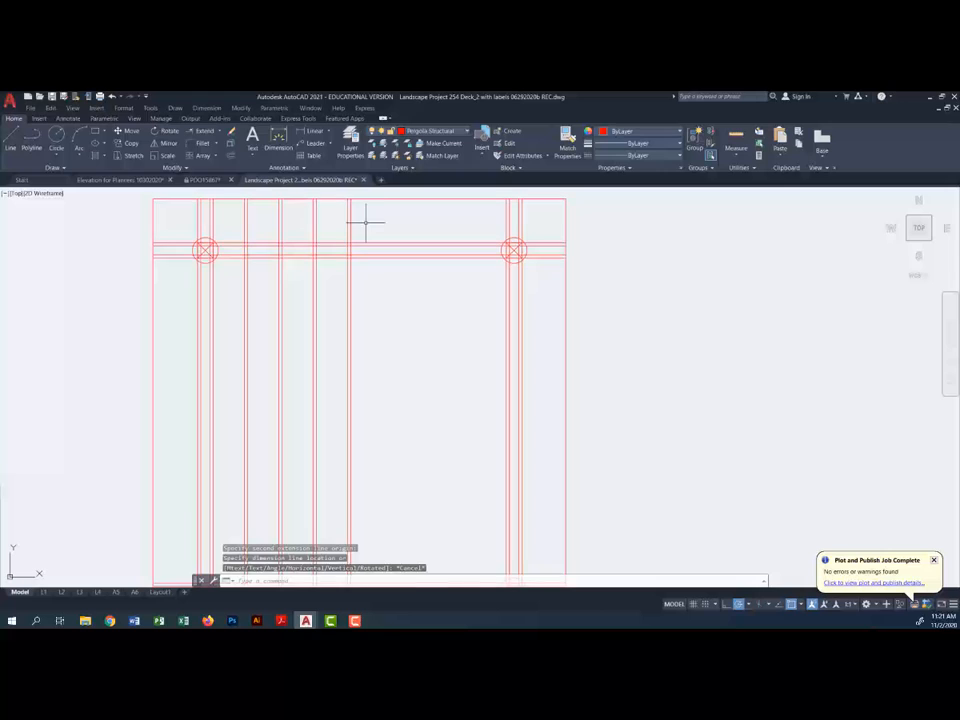
{"action": "scroll", "coordinate": [364, 223], "scroll_direction": "down", "scroll_amount": 4}
{"action": "scroll", "coordinate": [366, 222], "scroll_direction": "up", "scroll_amount": 2}
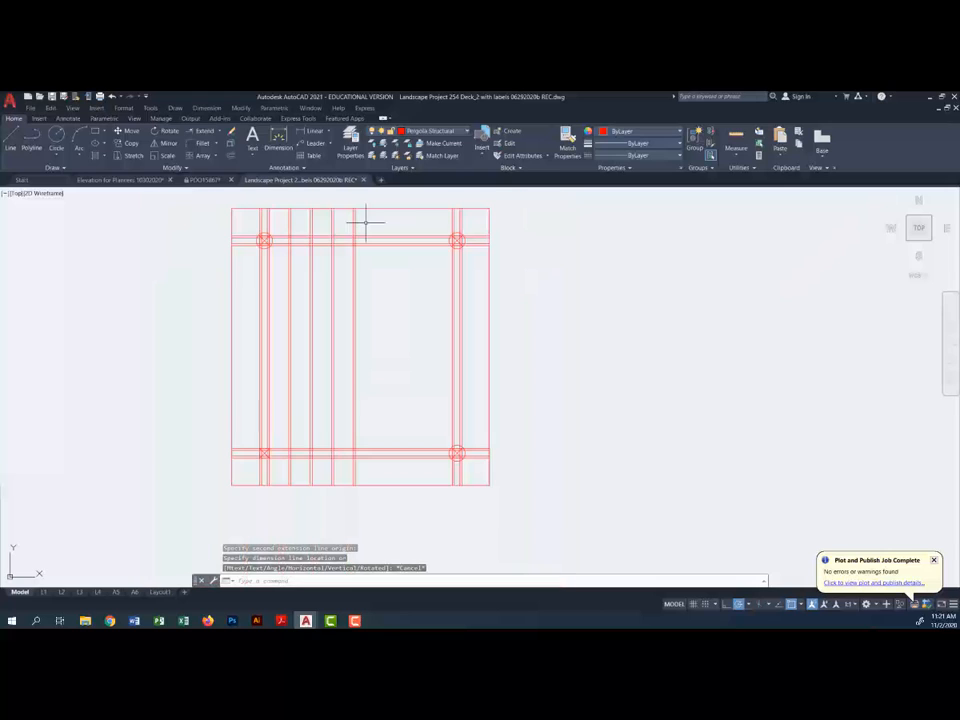
{"action": "left_click", "coordinate": [169, 144]}
{"action": "left_click", "coordinate": [381, 366]}
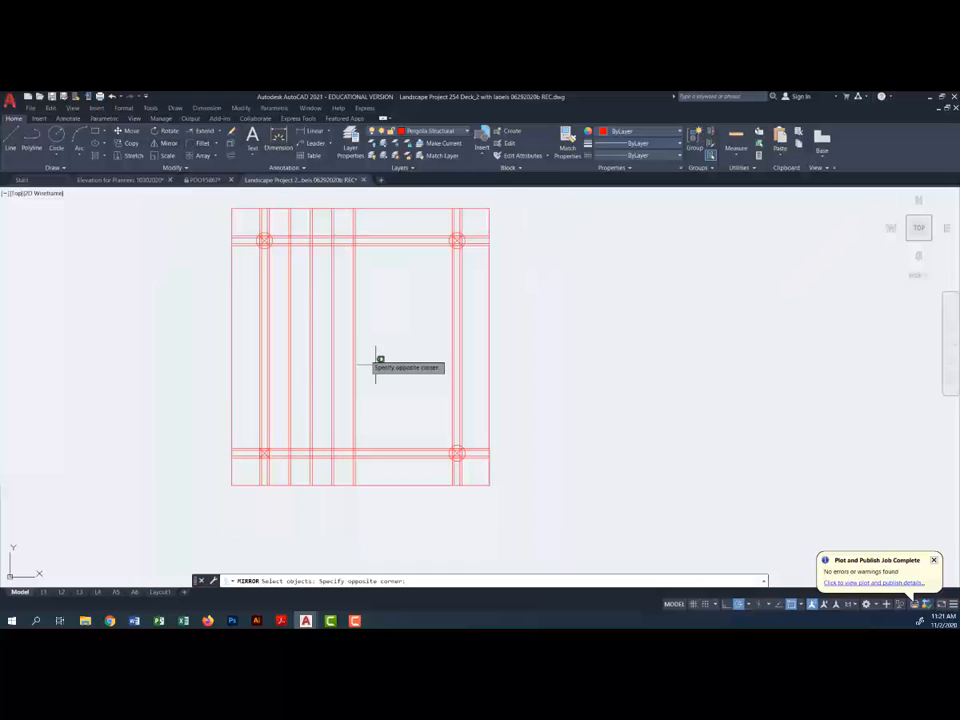
{"action": "left_click", "coordinate": [283, 298]}
{"action": "key", "text": "Return"}
{"action": "right_click", "coordinate": [382, 288], "text": "shift"}
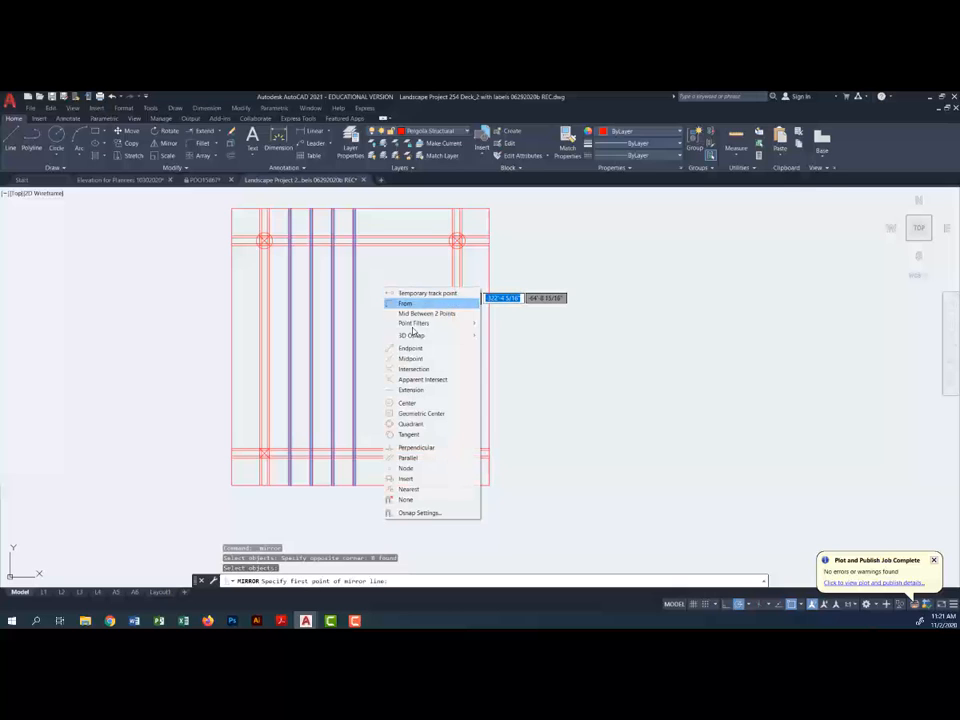
{"action": "left_click", "coordinate": [406, 358]}
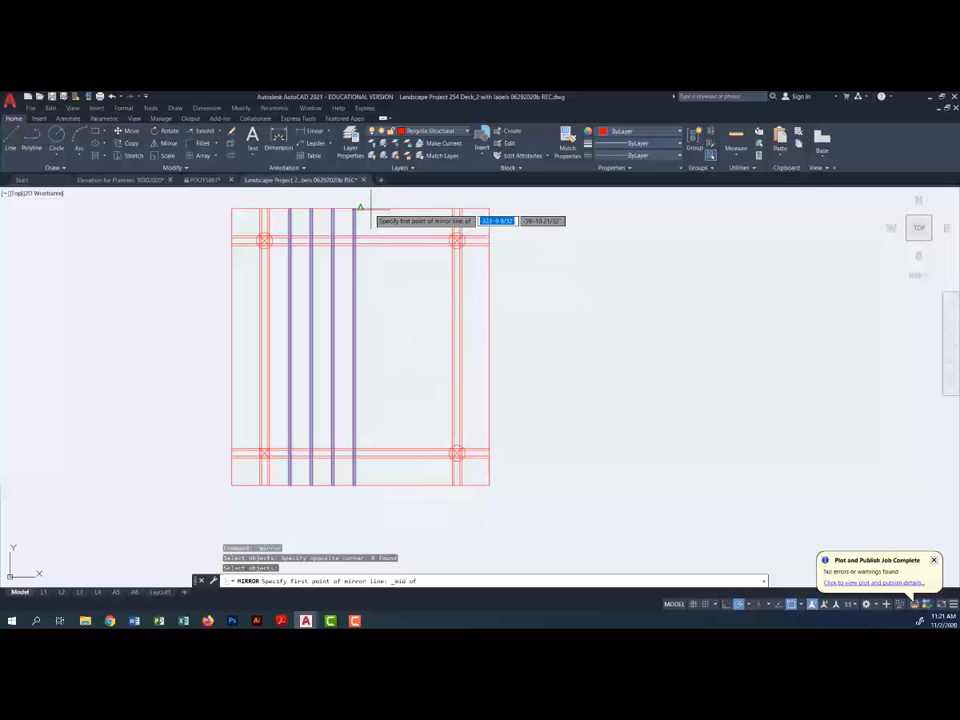
{"action": "left_click", "coordinate": [360, 208]}
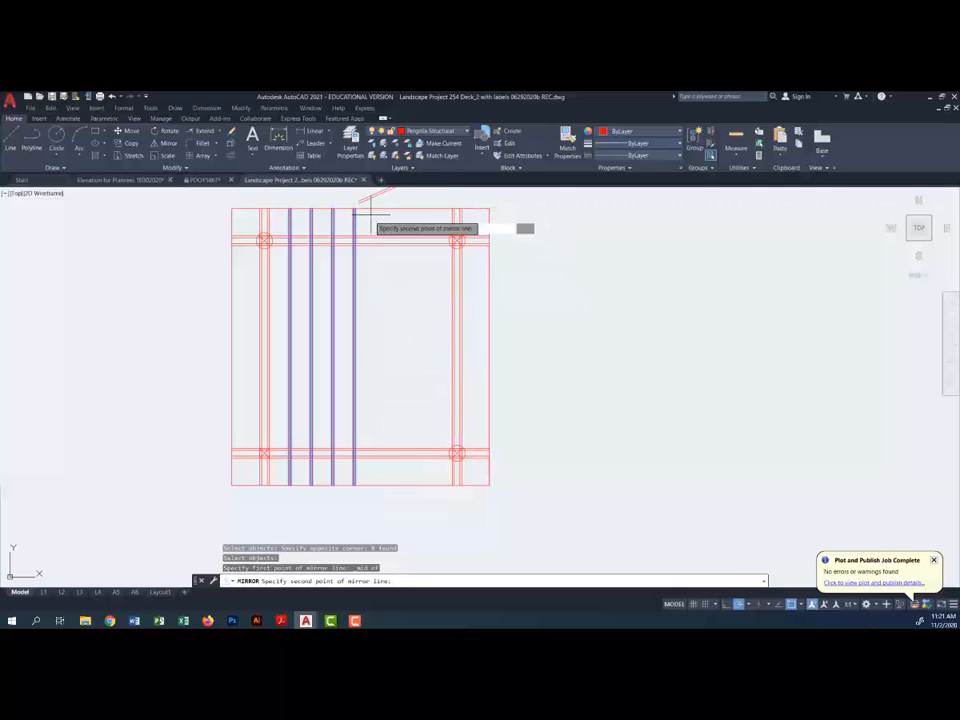
{"action": "left_click", "coordinate": [361, 502]}
{"action": "key", "text": "Return"}
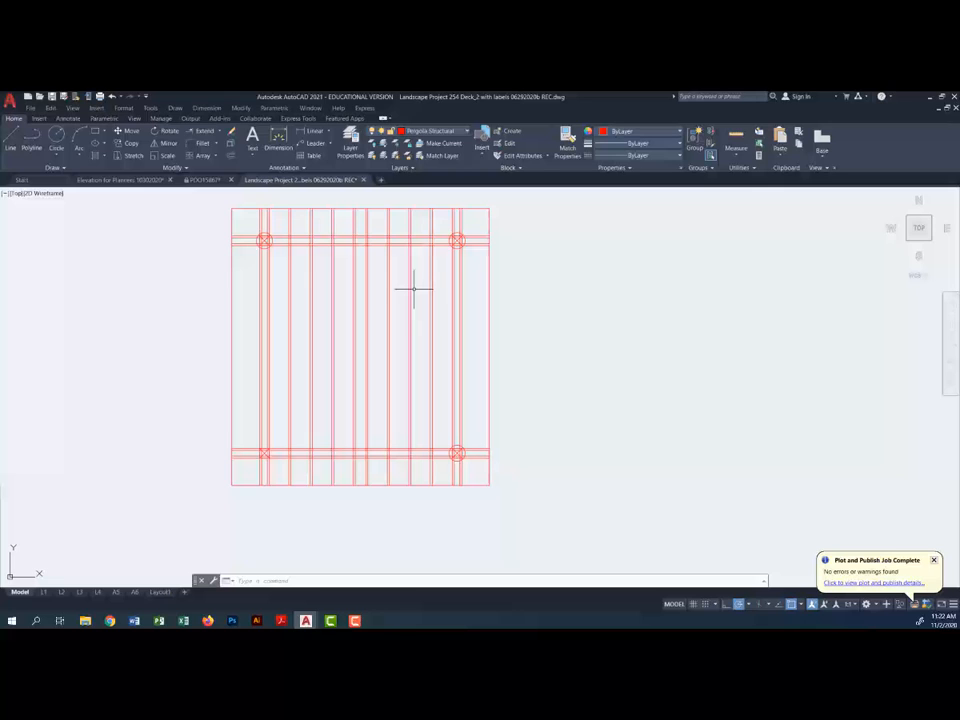
Step: Draw vertical projection lines straight down from the lower-left and lower-right corners of the right-hand pergola outline
{"action": "scroll", "coordinate": [413, 289], "scroll_direction": "down", "scroll_amount": 2}
{"action": "scroll", "coordinate": [413, 289], "scroll_direction": "down", "scroll_amount": 3}
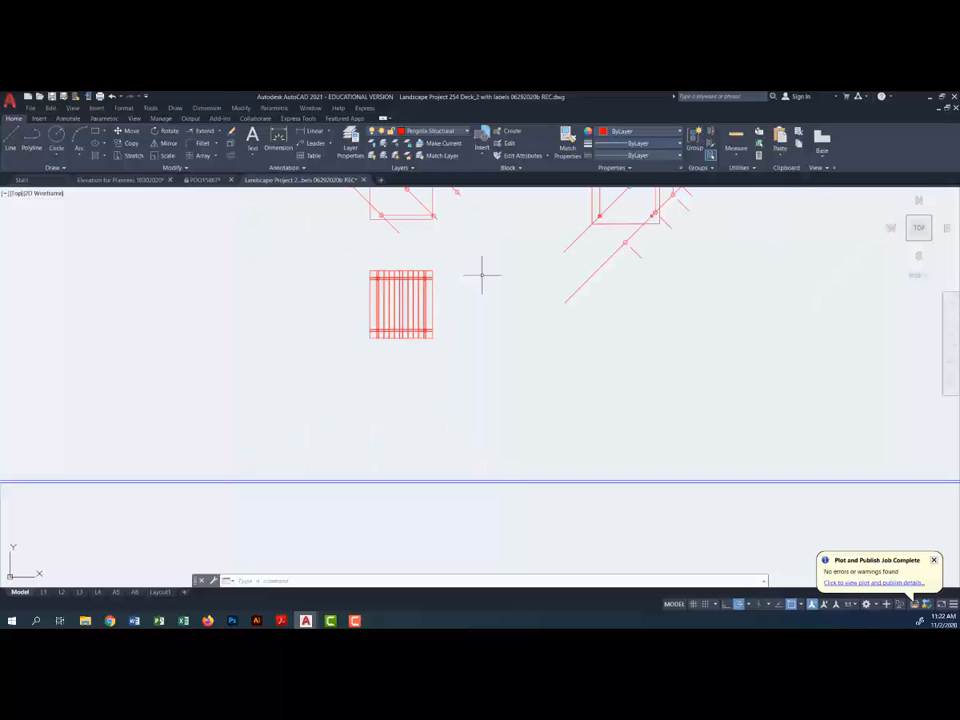
{"action": "middle_click_drag", "start_coordinate": [520, 260], "coordinate": [392, 325]}
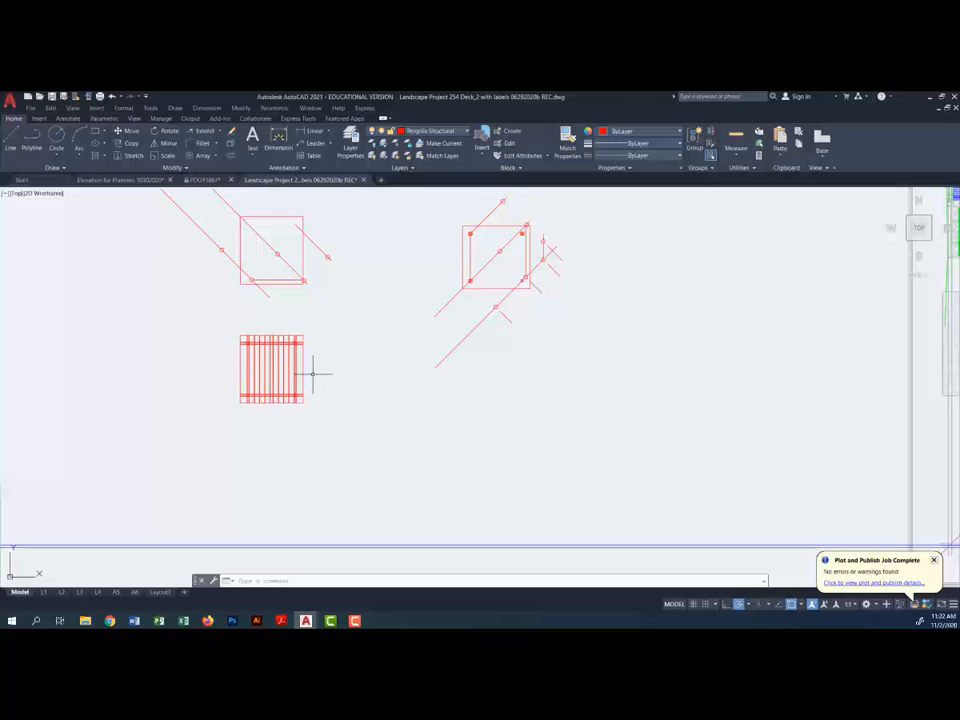
{"action": "left_click", "coordinate": [13, 138]}
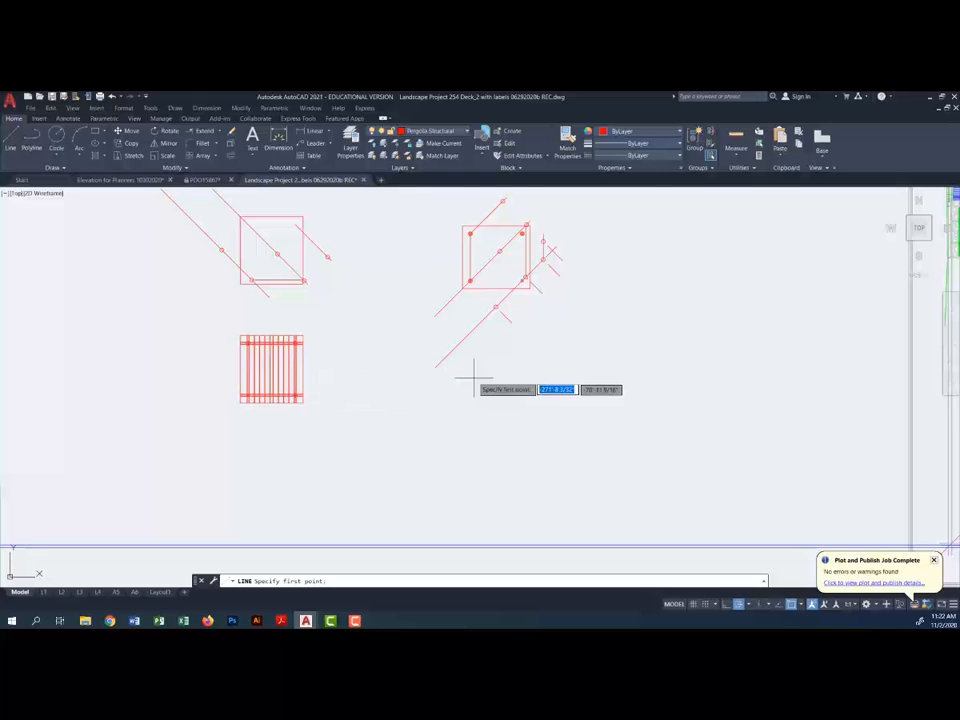
{"action": "left_click", "coordinate": [462, 289]}
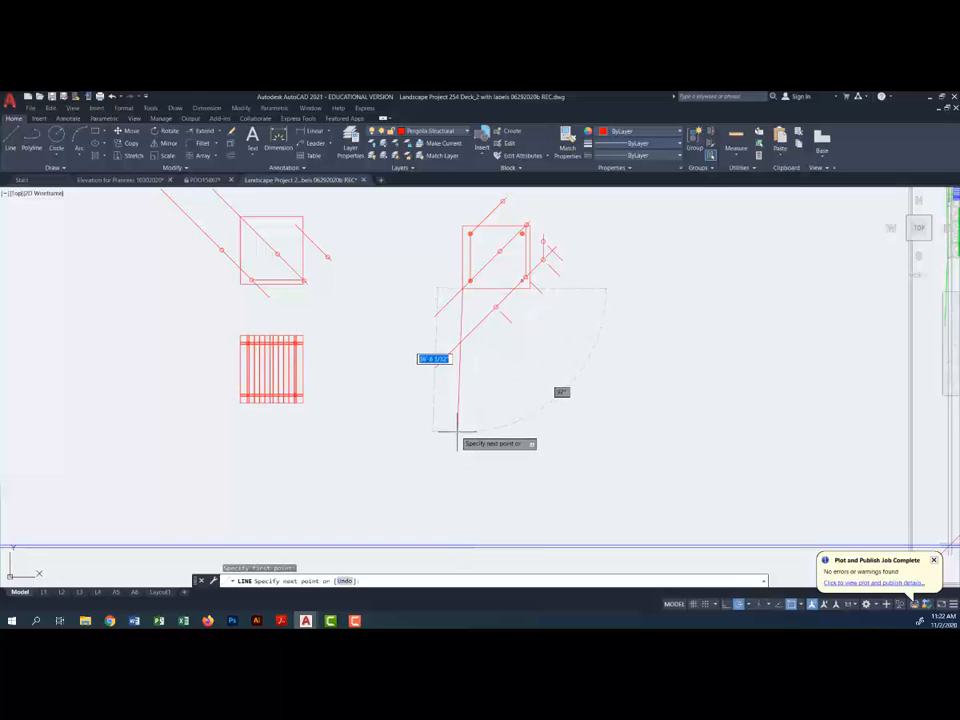
{"action": "left_click", "coordinate": [462, 432]}
{"action": "key", "text": "Return"}
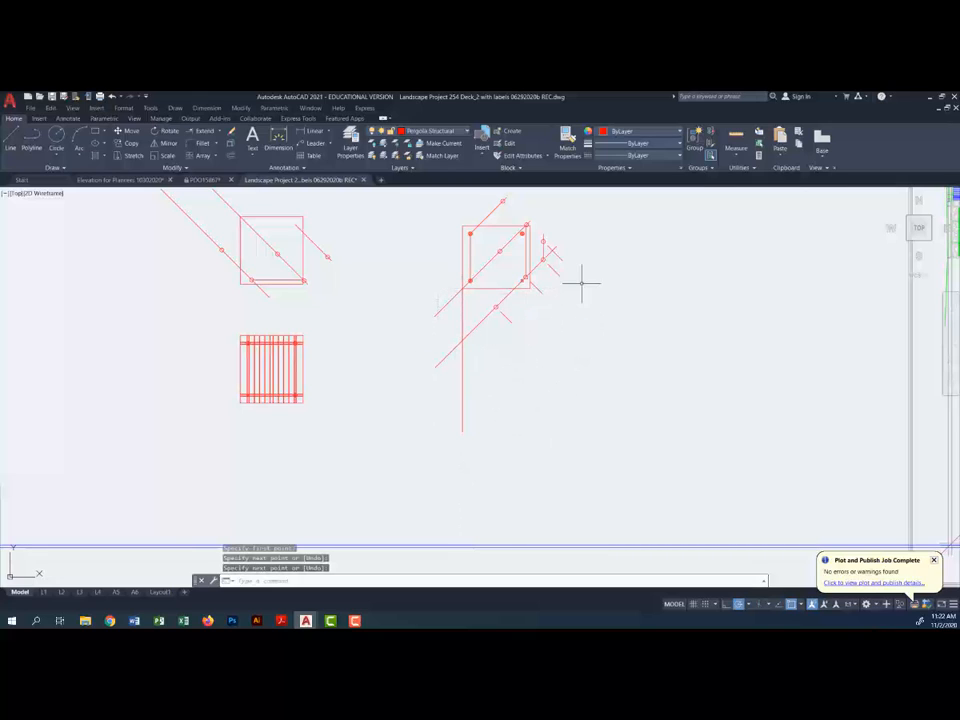
{"action": "key", "text": "Return"}
{"action": "left_click", "coordinate": [528, 285]}
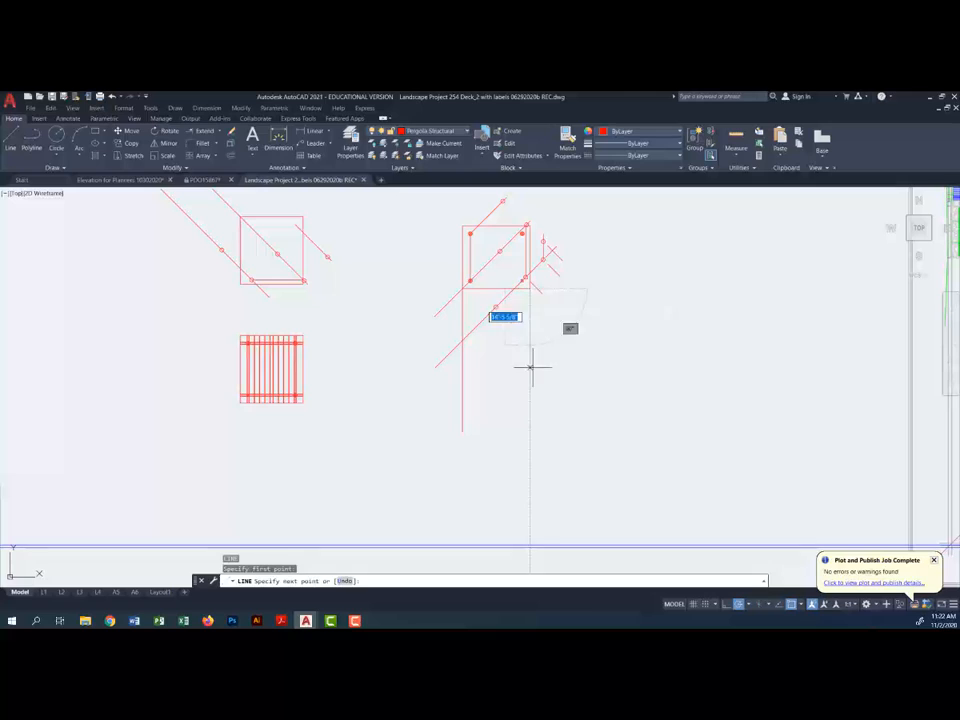
{"action": "left_click", "coordinate": [530, 420]}
{"action": "key", "text": "Return"}
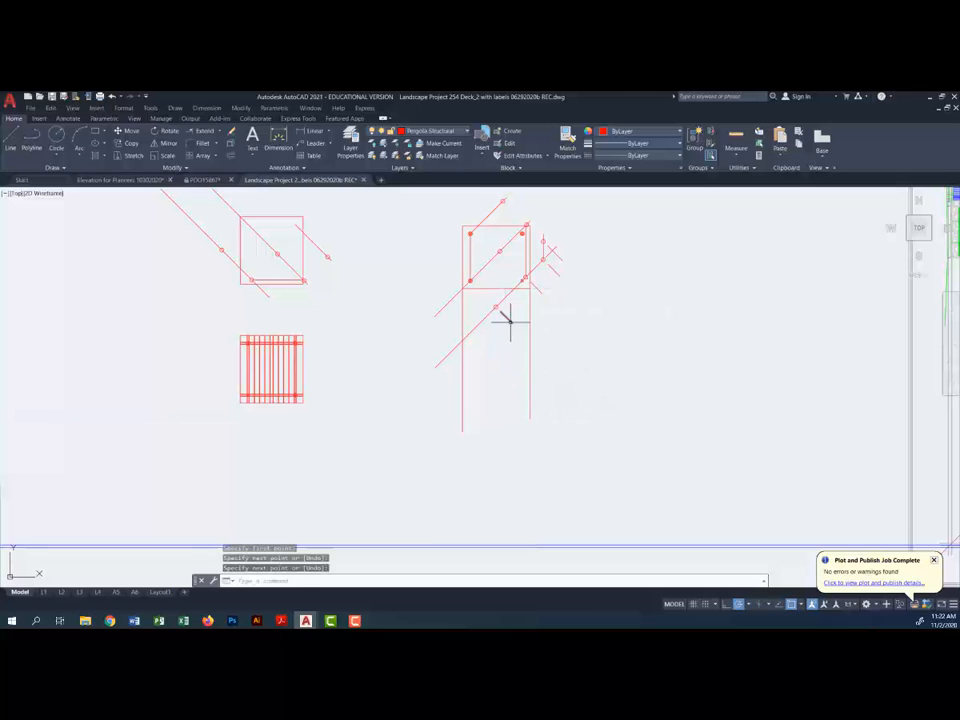
Step: Delete the four short diagonal section lines beside the right-hand pergola outline
{"action": "left_click", "coordinate": [507, 316]}
{"action": "left_click", "coordinate": [537, 286]}
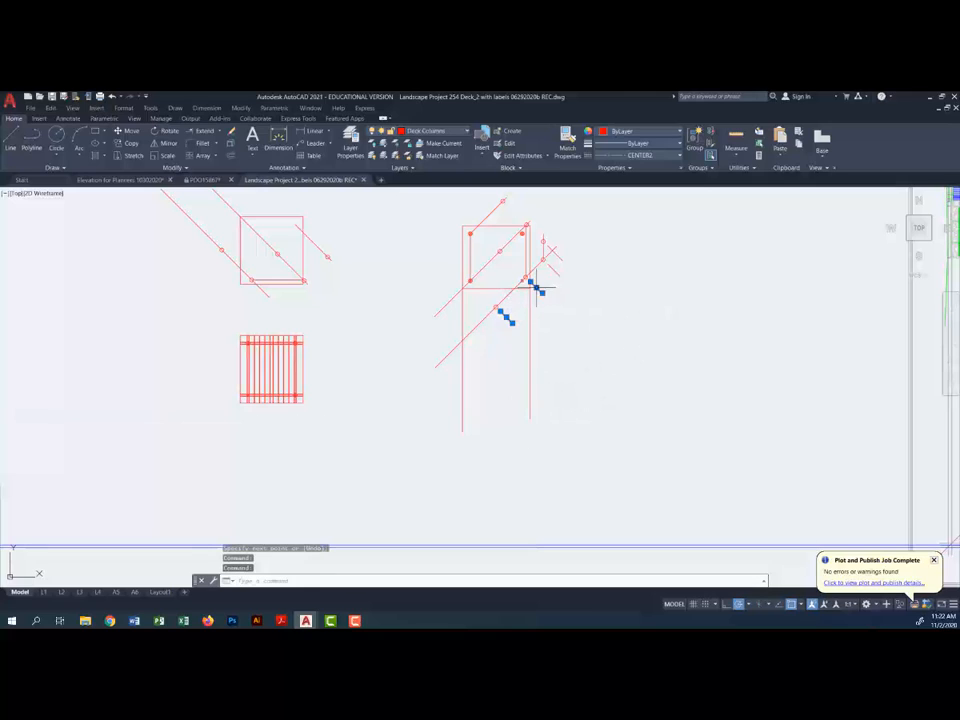
{"action": "left_click", "coordinate": [554, 268]}
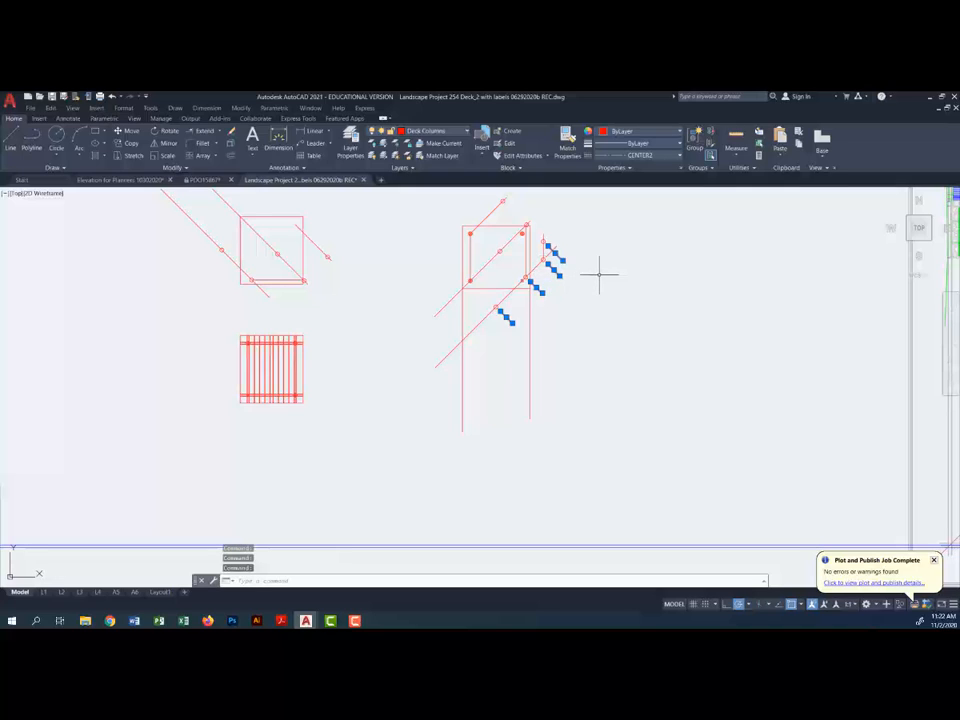
{"action": "key", "text": "Delete"}
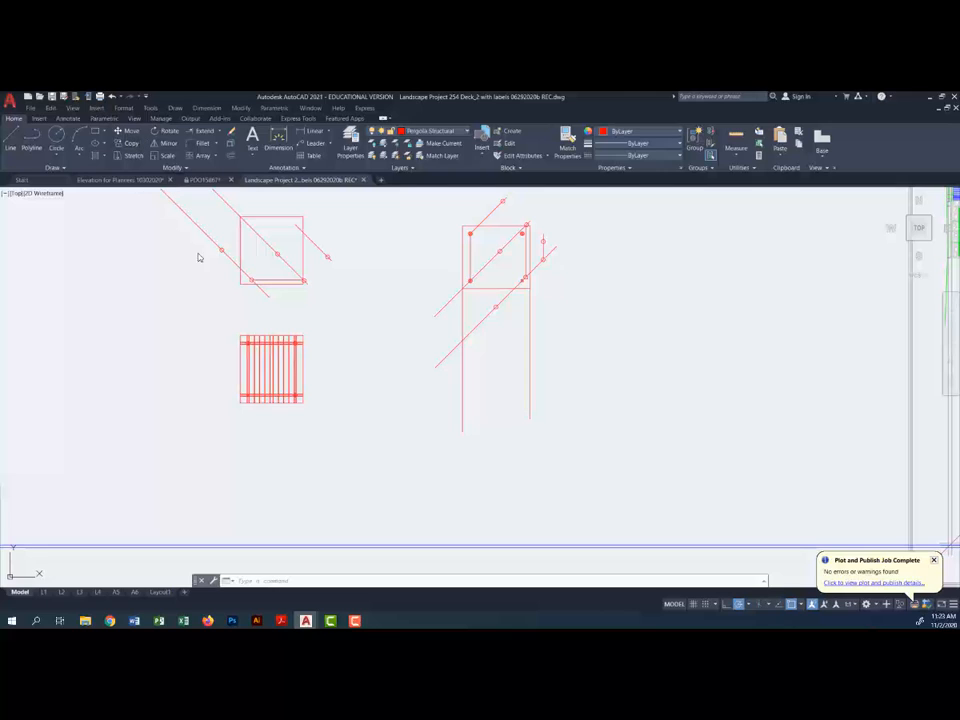
Step: Copy the whole pergola structural plan horizontally to the right, from the left outline's lower-left corner to the left projection line
{"action": "type", "text": "co"}
{"action": "key", "text": "Return"}
{"action": "left_click", "coordinate": [221, 324]}
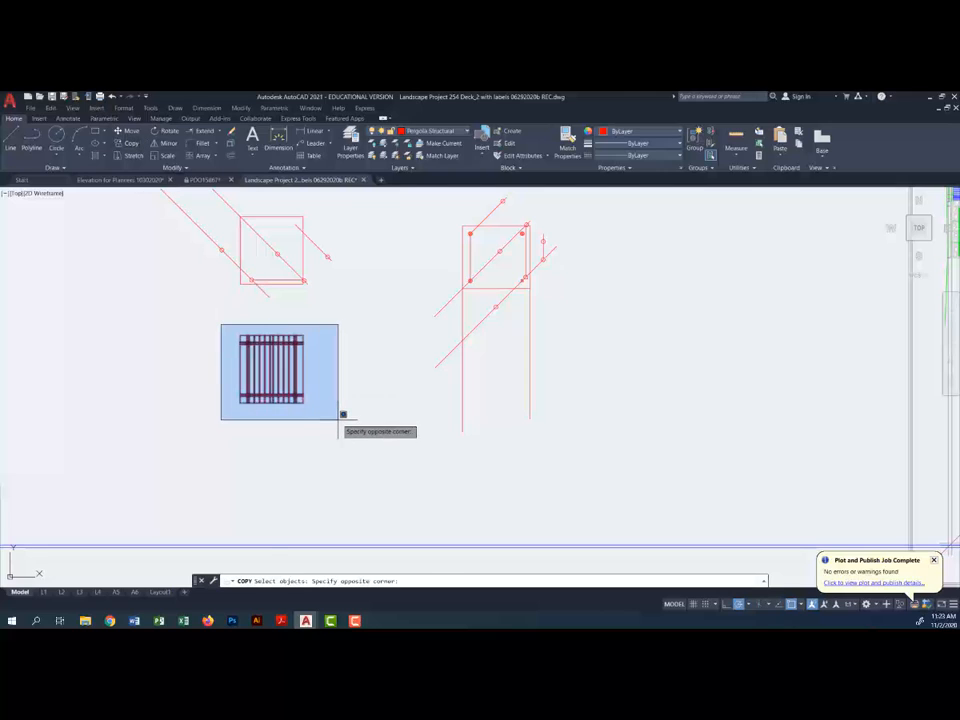
{"action": "left_click", "coordinate": [342, 414]}
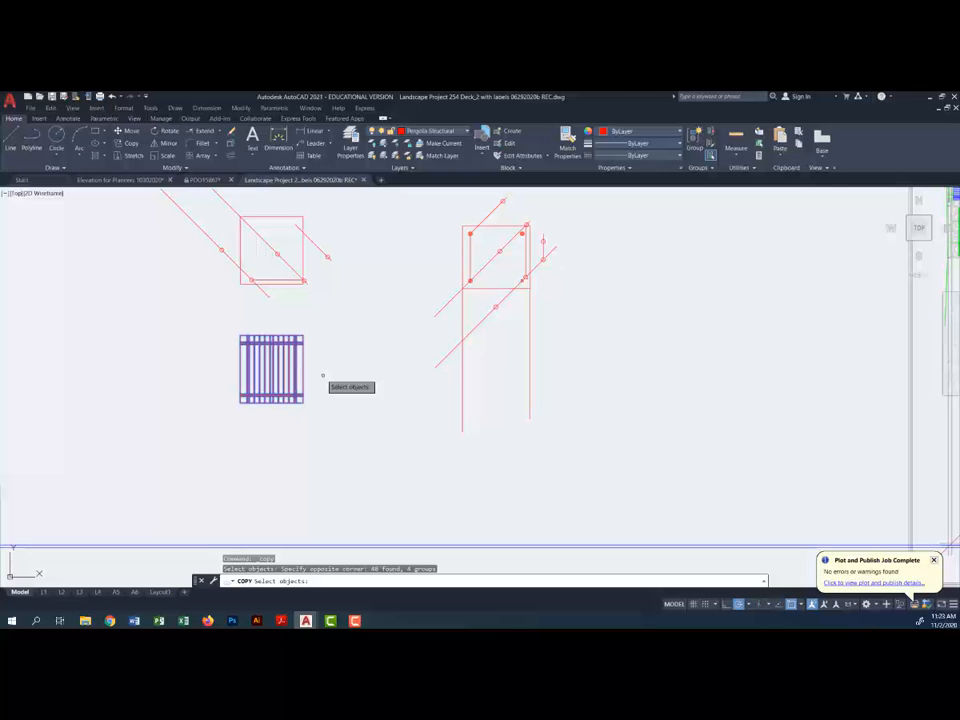
{"action": "key", "text": "Return"}
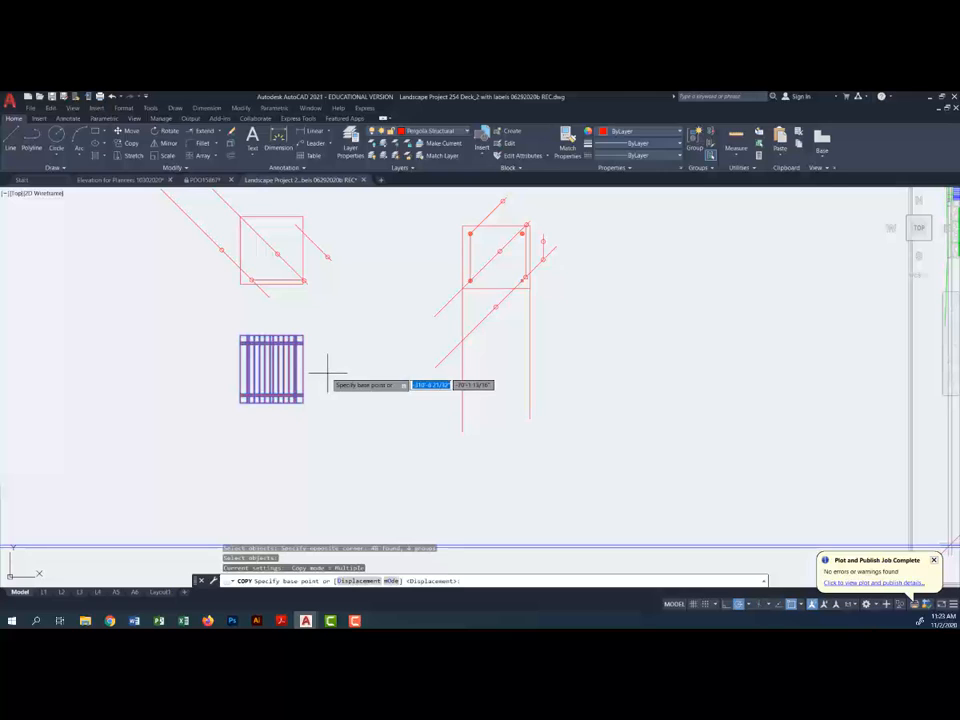
{"action": "left_click", "coordinate": [240, 284]}
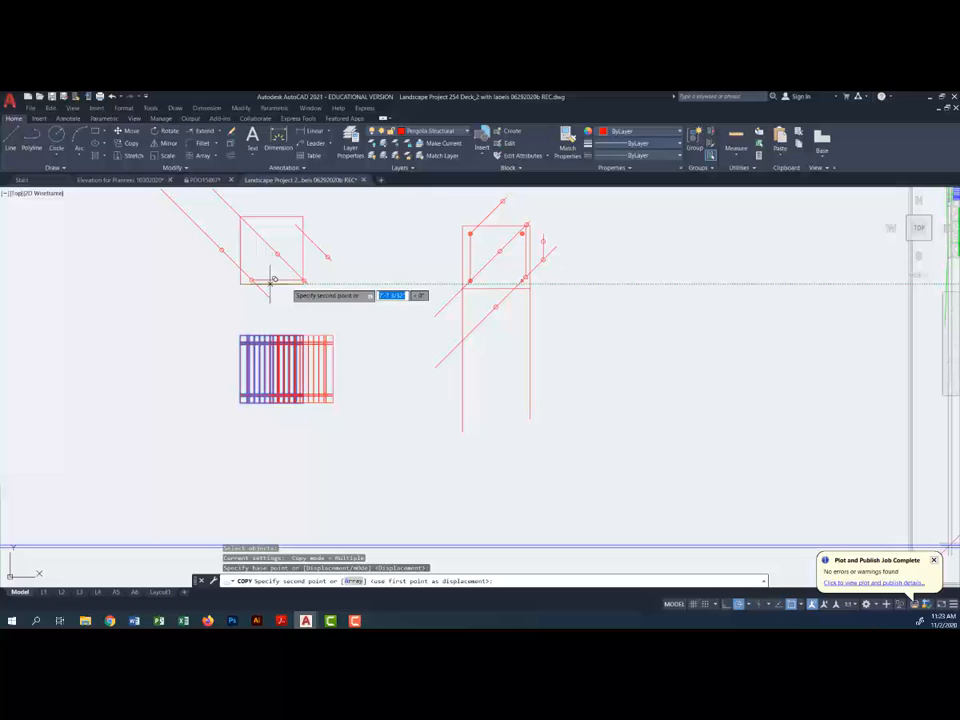
{"action": "left_click", "coordinate": [464, 282]}
{"action": "key", "text": "Escape"}
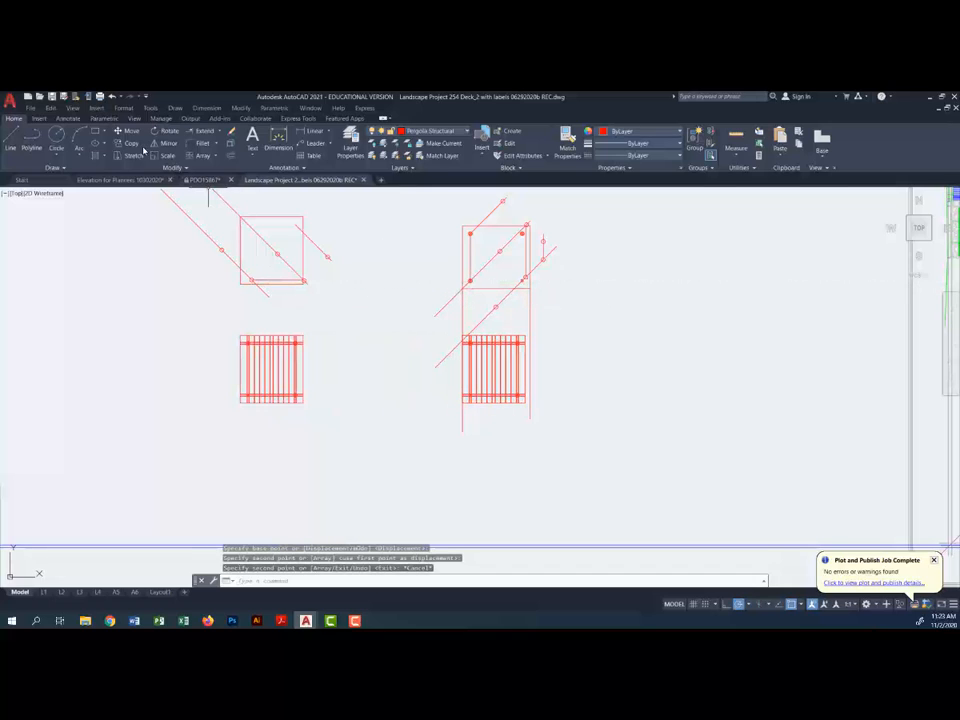
Step: Rotate the copied structural plan to 270° about the midpoint between its opposite outer corners
{"action": "left_click", "coordinate": [450, 321]}
{"action": "left_click", "coordinate": [561, 403]}
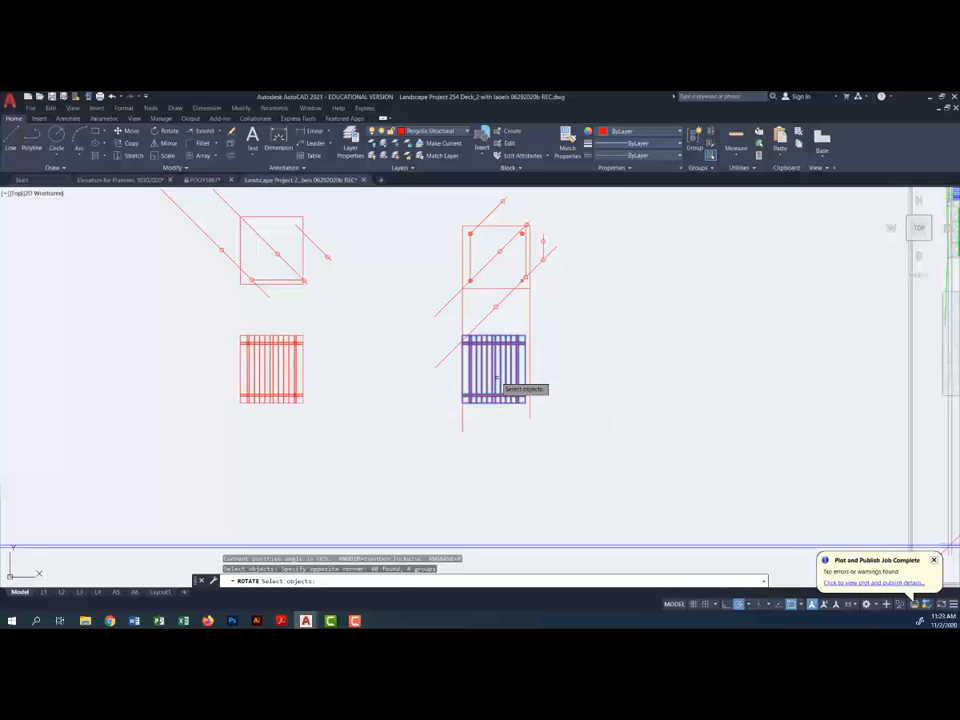
{"action": "key", "text": "Return"}
{"action": "right_click", "coordinate": [499, 383], "text": "shift"}
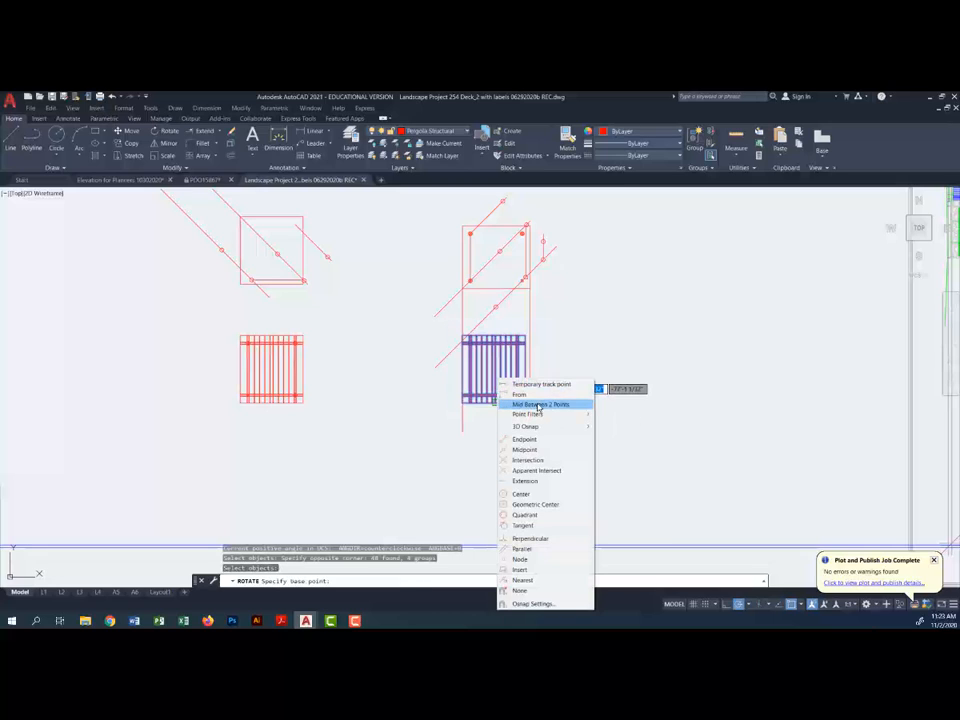
{"action": "left_click", "coordinate": [536, 404]}
{"action": "left_click", "coordinate": [463, 336]}
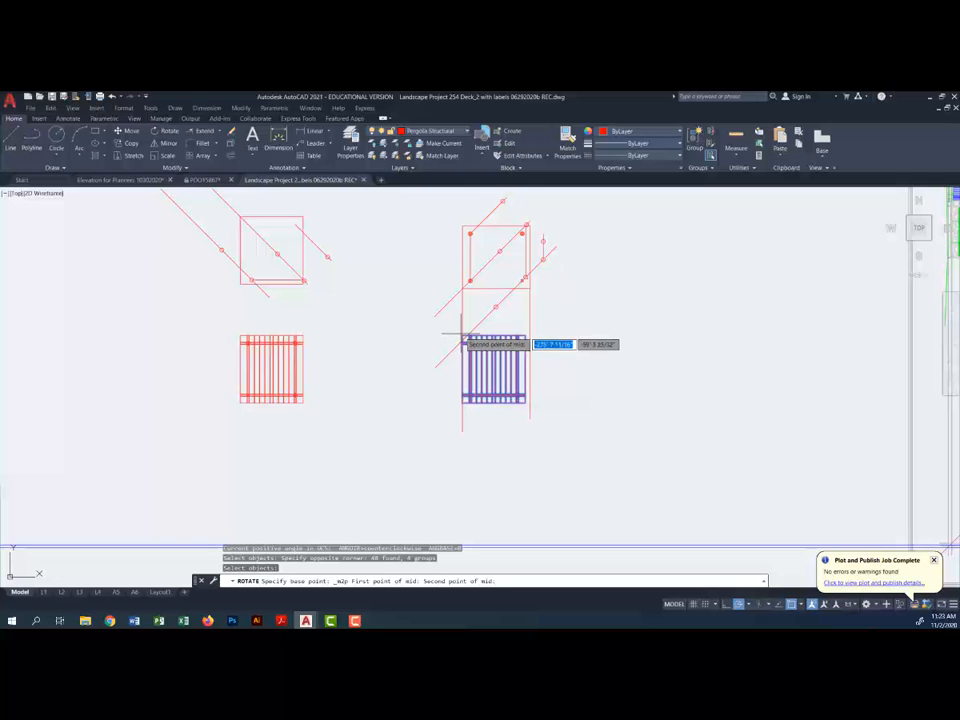
{"action": "left_click", "coordinate": [527, 401]}
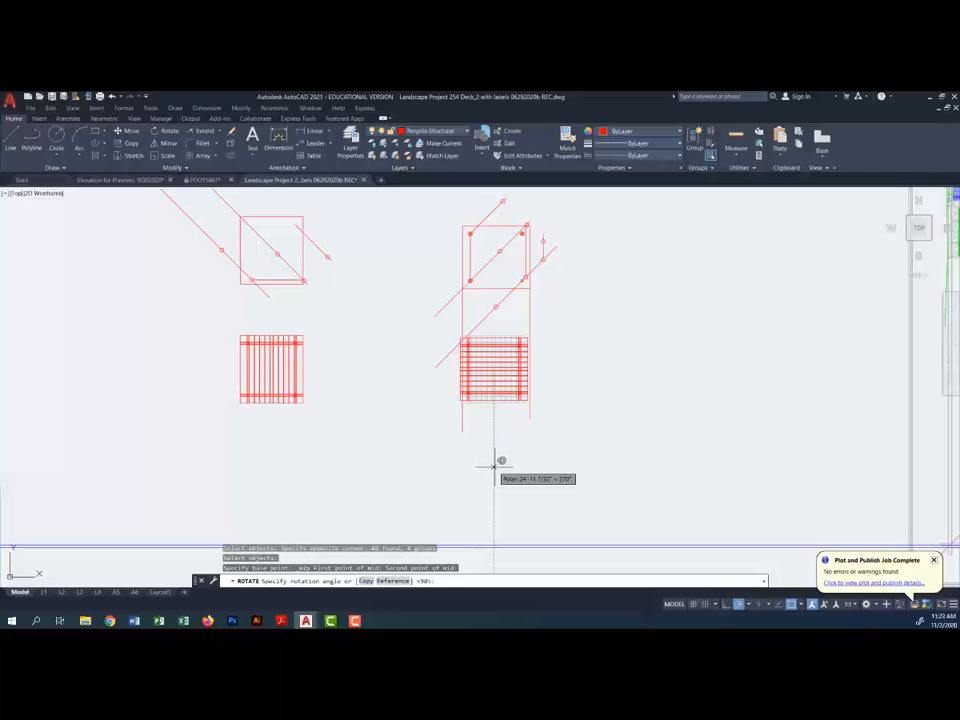
{"action": "left_click", "coordinate": [494, 466]}
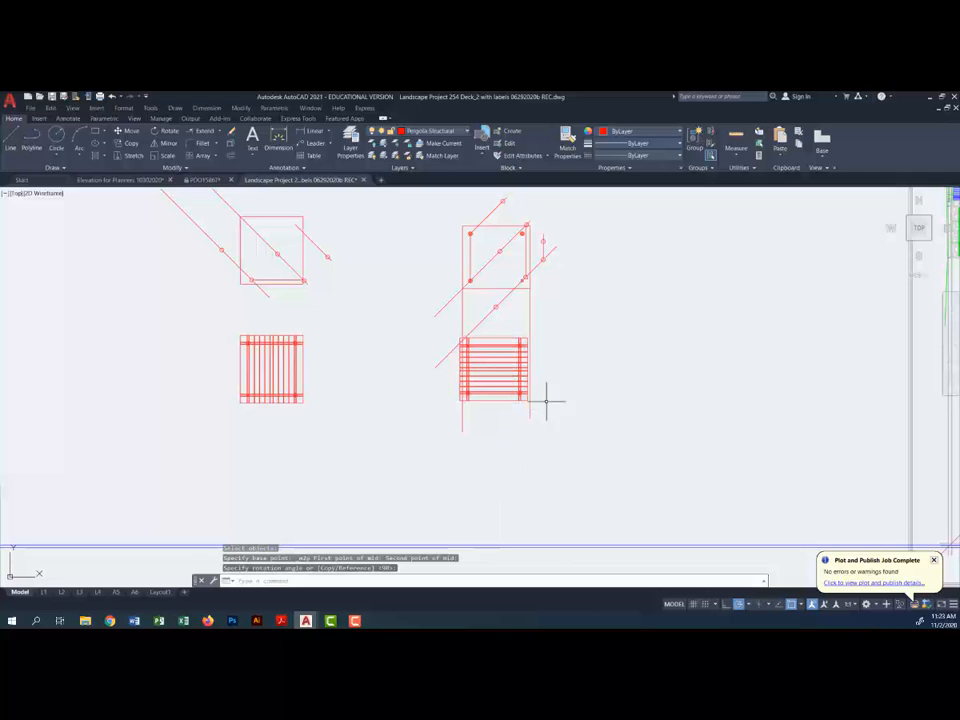
Step: Move the rotated plan horizontally from its upper-left corner onto the left projection line so it fits between both lines
{"action": "scroll", "coordinate": [541, 366], "scroll_direction": "up", "scroll_amount": 2}
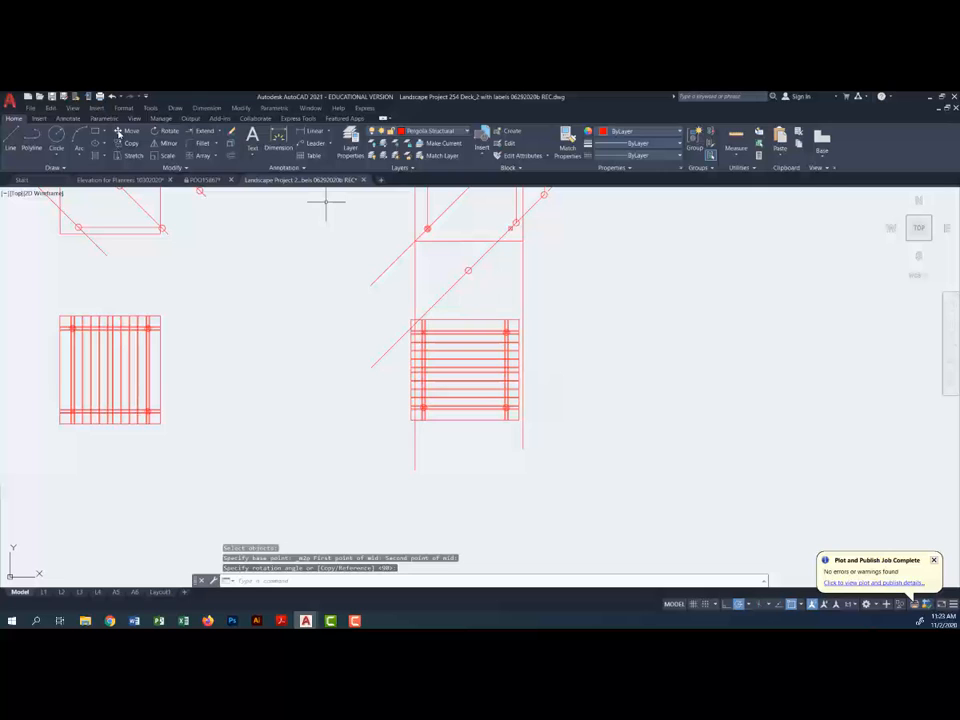
{"action": "left_click", "coordinate": [130, 131]}
{"action": "left_click", "coordinate": [399, 300]}
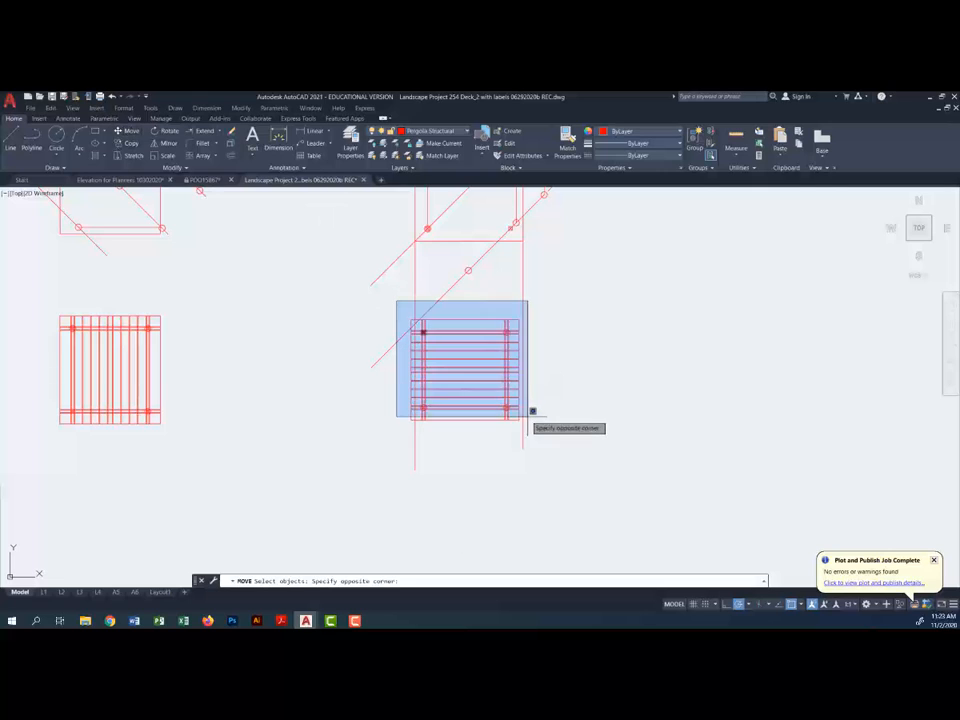
{"action": "left_click", "coordinate": [535, 425]}
{"action": "scroll", "coordinate": [418, 318], "scroll_direction": "up", "scroll_amount": 5}
{"action": "key", "text": "Return"}
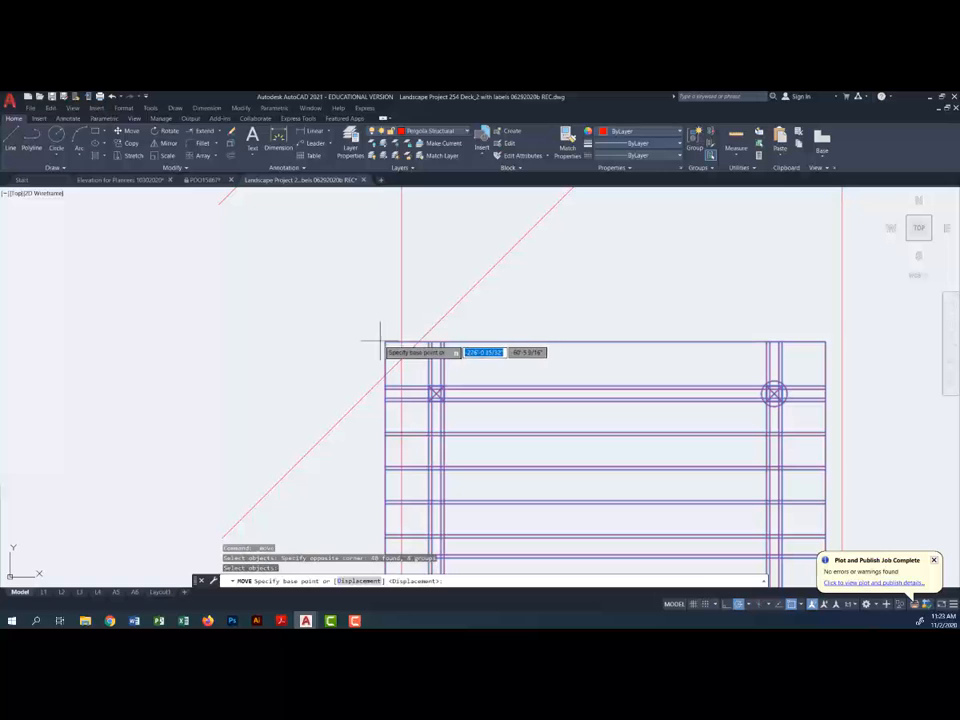
{"action": "left_click", "coordinate": [385, 342]}
{"action": "left_click", "coordinate": [402, 342]}
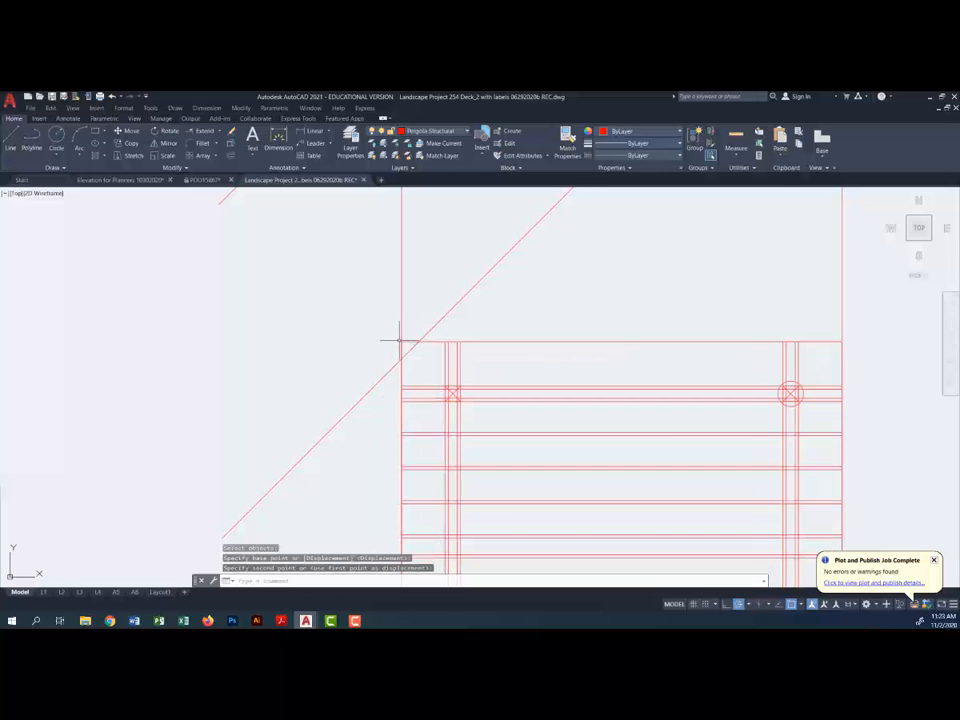
Step: Turn on the deck Structure 2 layer and move the horizontal deck line below the front elevation's door onto it
{"action": "scroll", "coordinate": [538, 322], "scroll_direction": "down", "scroll_amount": 4}
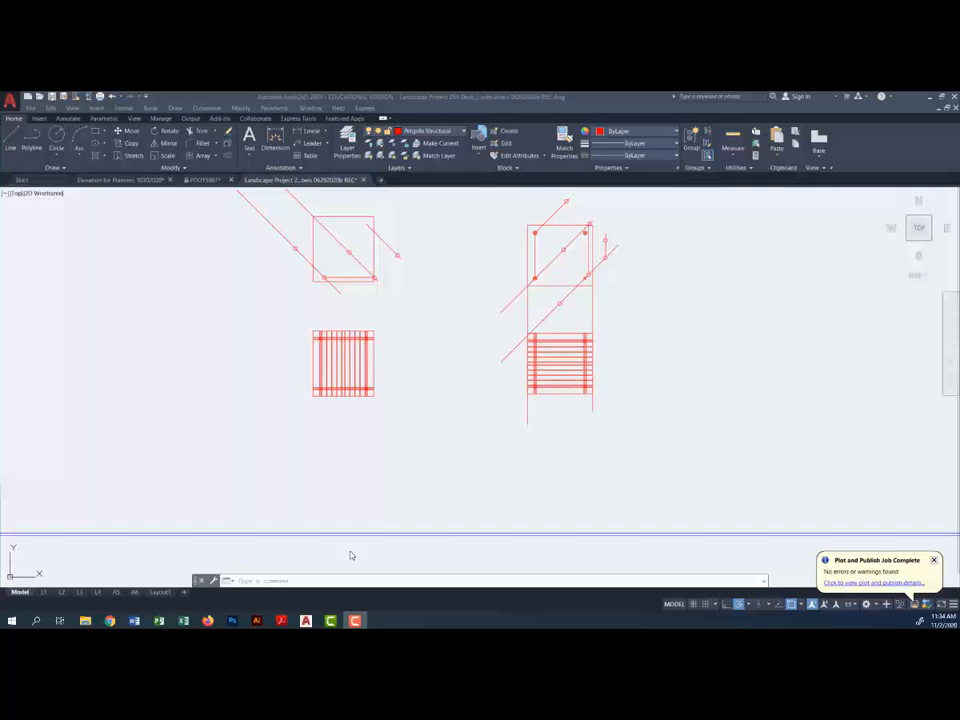
{"action": "scroll", "coordinate": [582, 429], "scroll_direction": "down", "scroll_amount": 3}
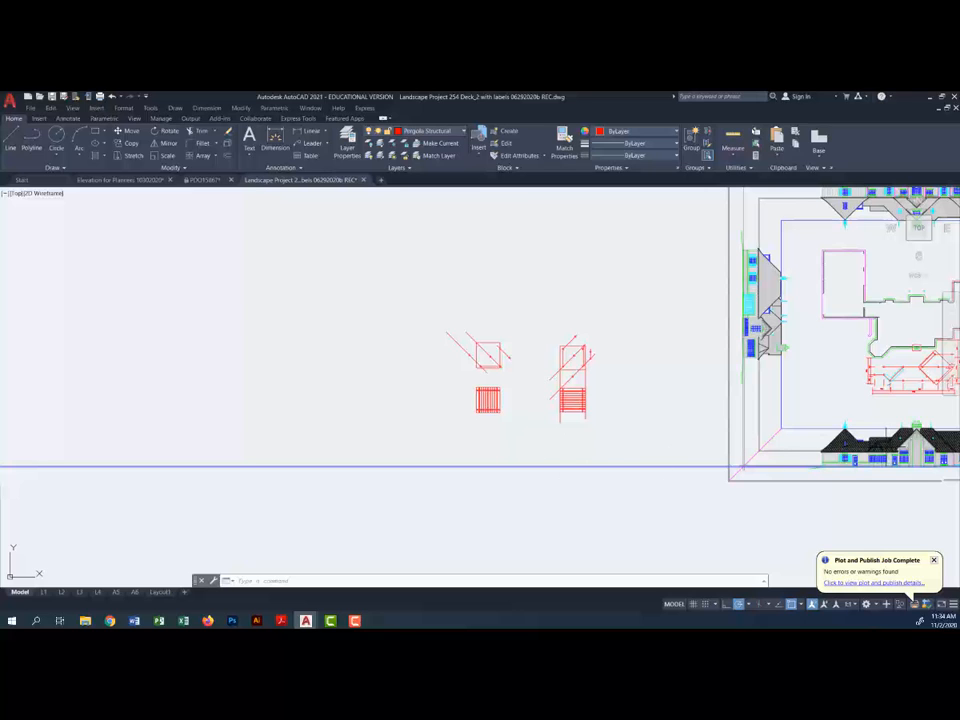
{"action": "middle_click_drag", "start_coordinate": [878, 446], "coordinate": [400, 484]}
{"action": "scroll", "coordinate": [414, 497], "scroll_direction": "up", "scroll_amount": 5}
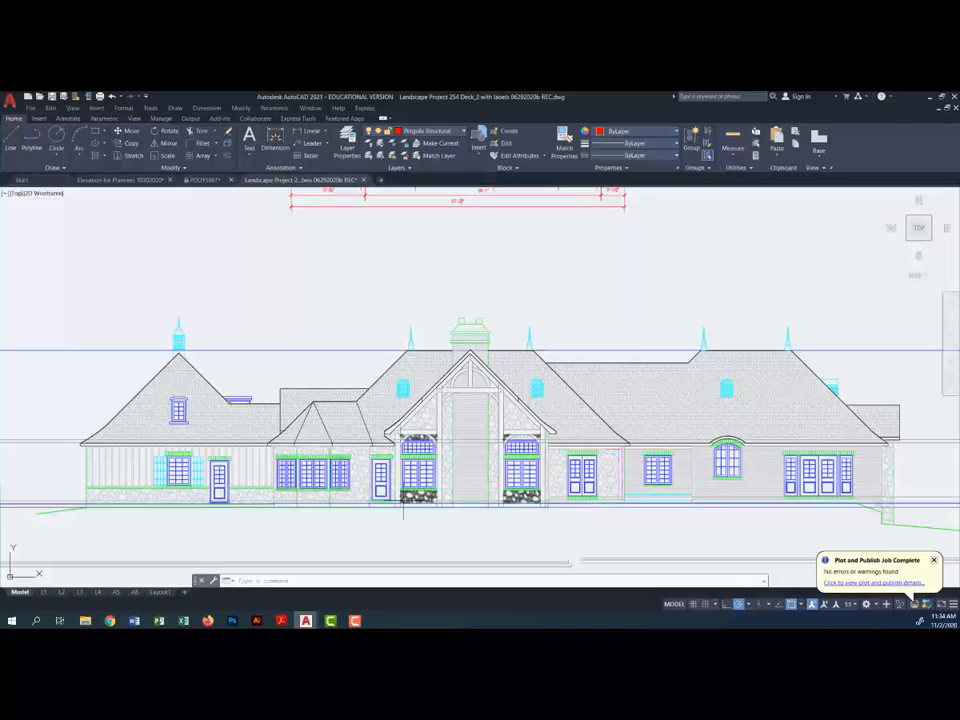
{"action": "scroll", "coordinate": [368, 490], "scroll_direction": "up", "scroll_amount": 2}
{"action": "scroll", "coordinate": [403, 507], "scroll_direction": "up", "scroll_amount": 6}
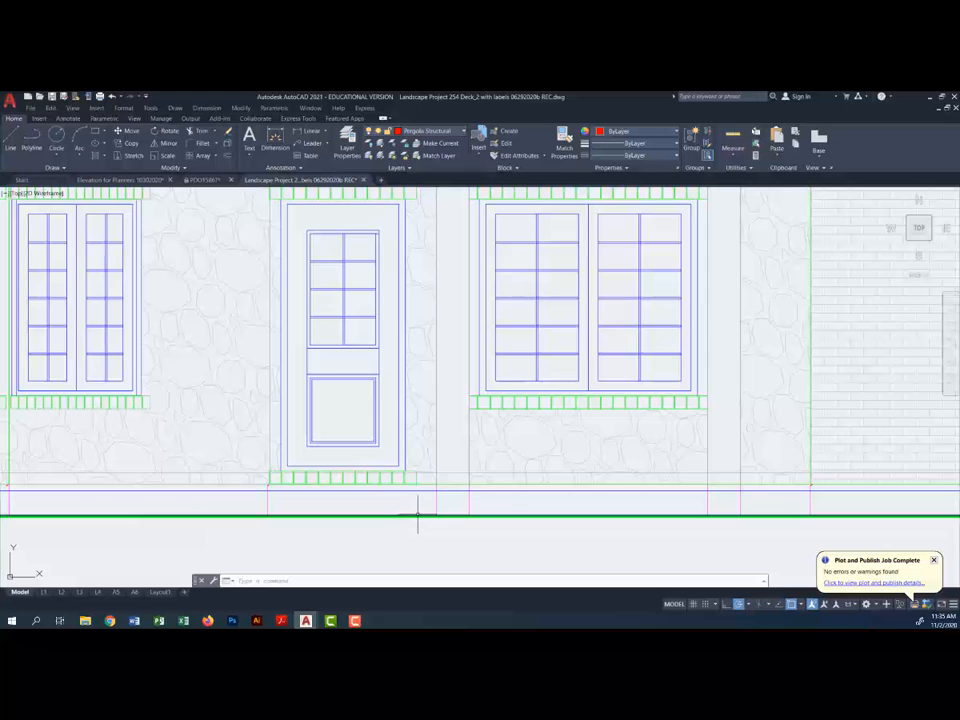
{"action": "left_click", "coordinate": [418, 515]}
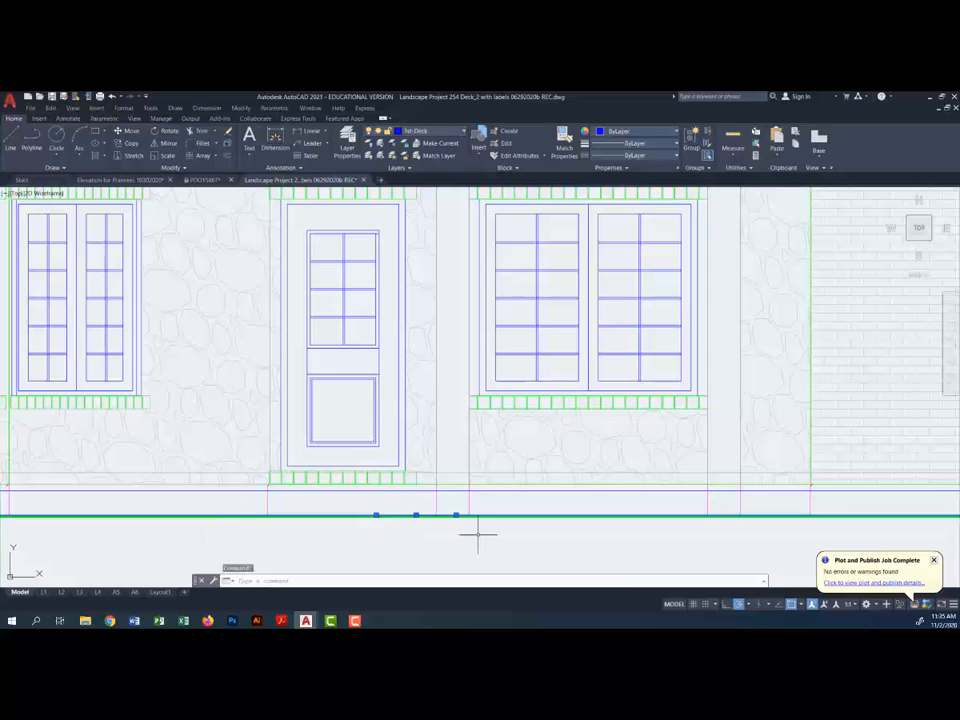
{"action": "left_click", "coordinate": [464, 133]}
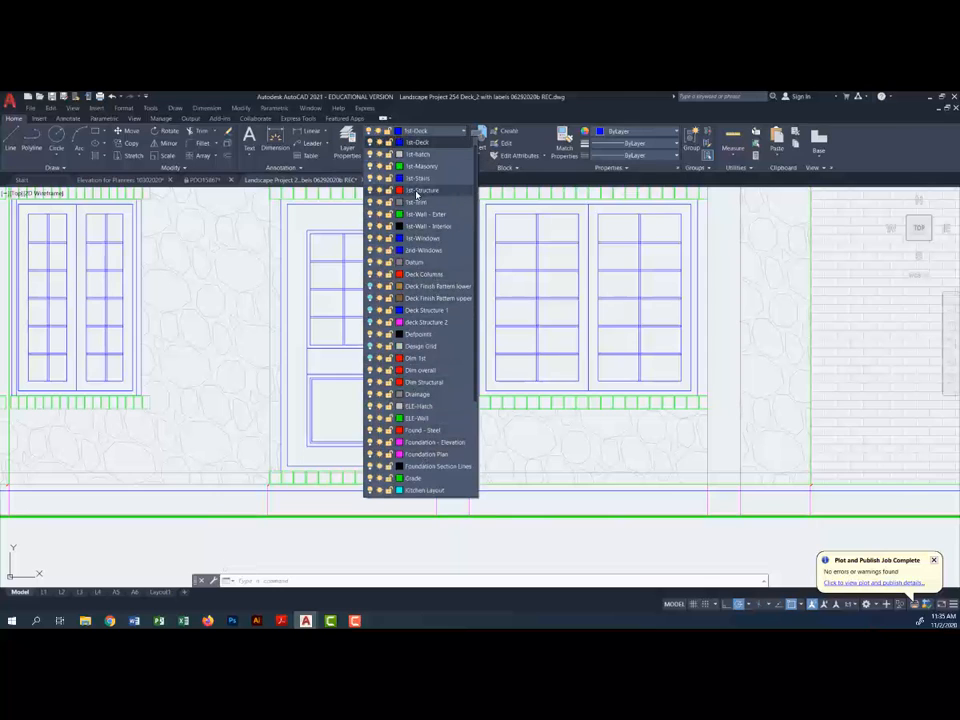
{"action": "scroll", "coordinate": [424, 238], "scroll_direction": "up", "scroll_amount": 1}
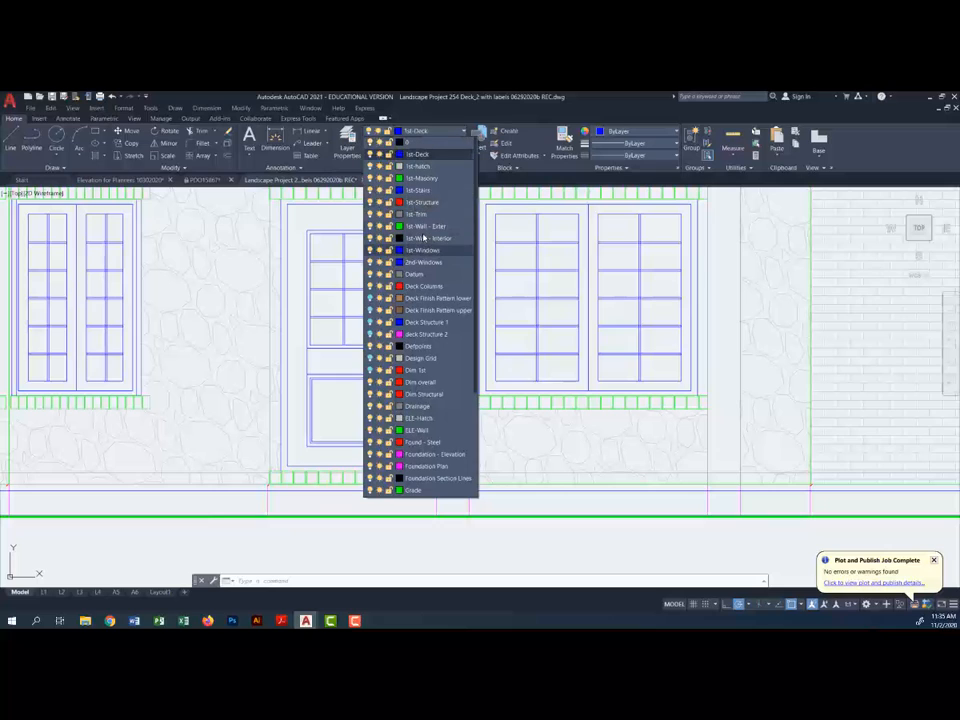
{"action": "left_click", "coordinate": [370, 335]}
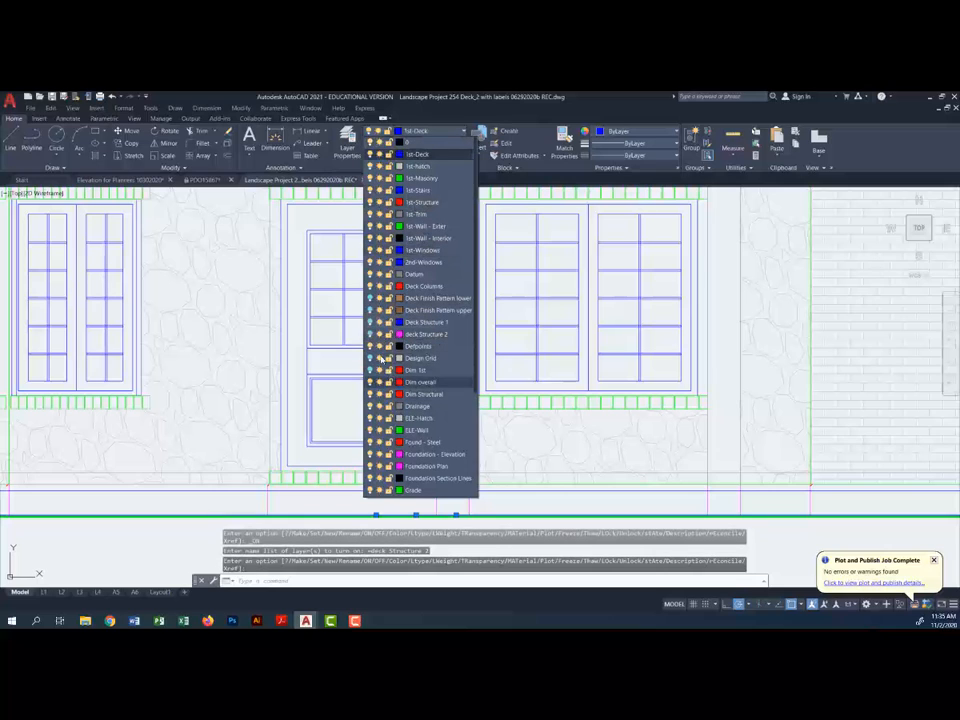
{"action": "left_click", "coordinate": [491, 519]}
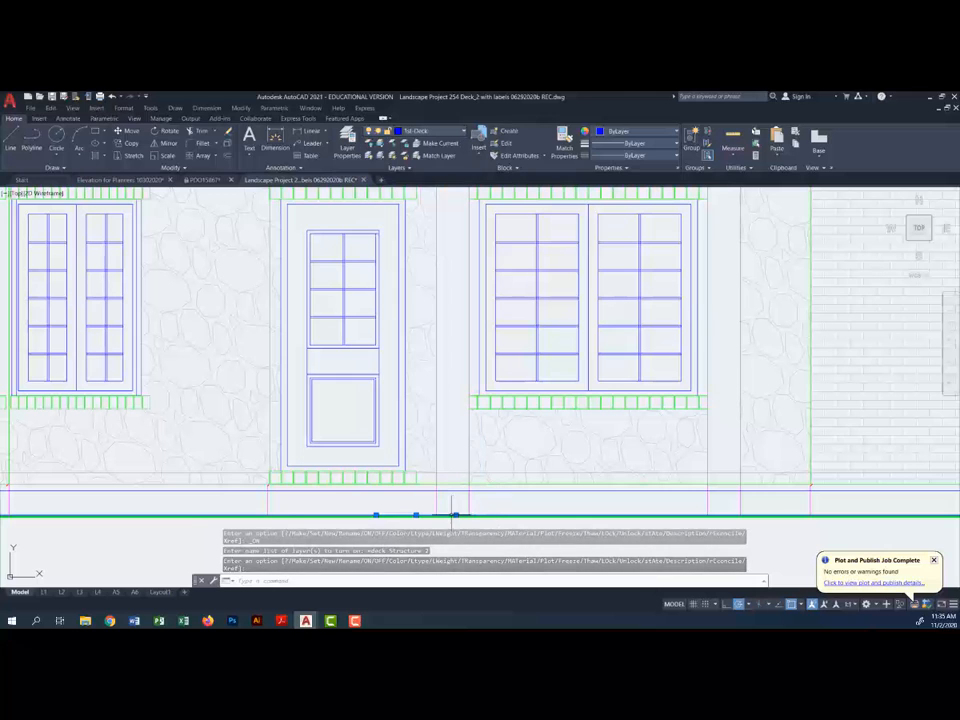
{"action": "left_click", "coordinate": [440, 131]}
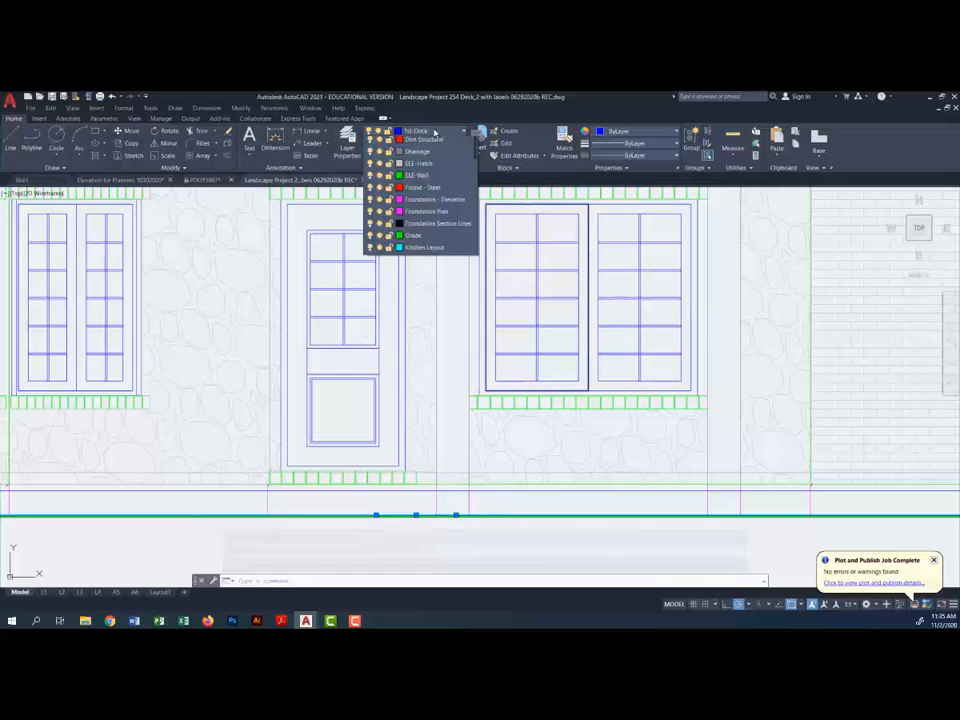
{"action": "left_click", "coordinate": [430, 322]}
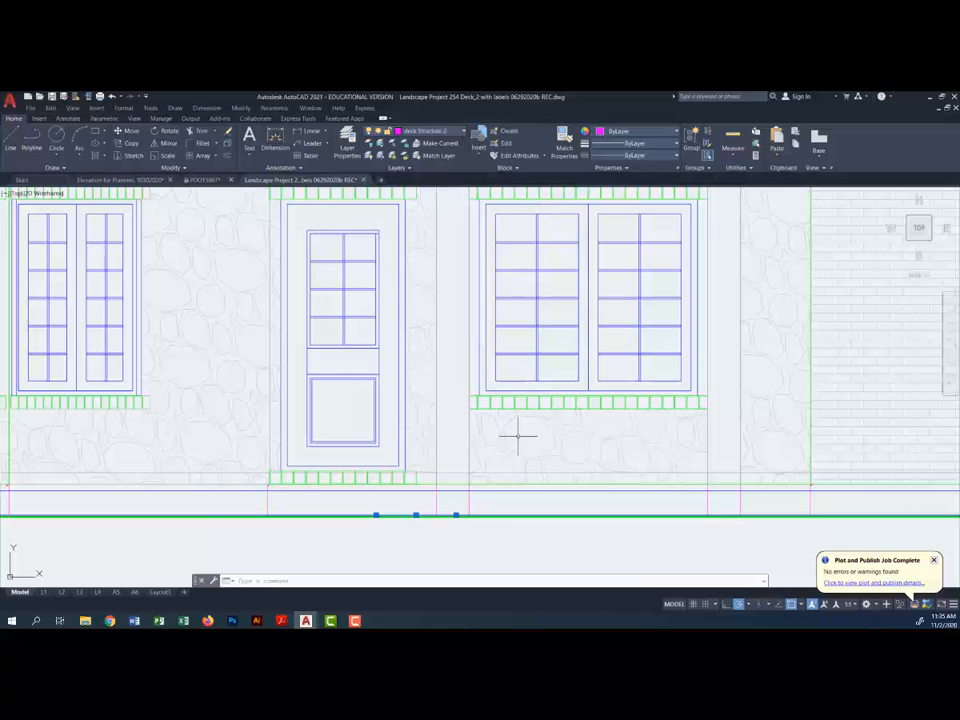
Step: Open layout L2 with the deck framing plan
{"action": "scroll", "coordinate": [521, 435], "scroll_direction": "down", "scroll_amount": 3}
{"action": "scroll", "coordinate": [542, 434], "scroll_direction": "down", "scroll_amount": 4}
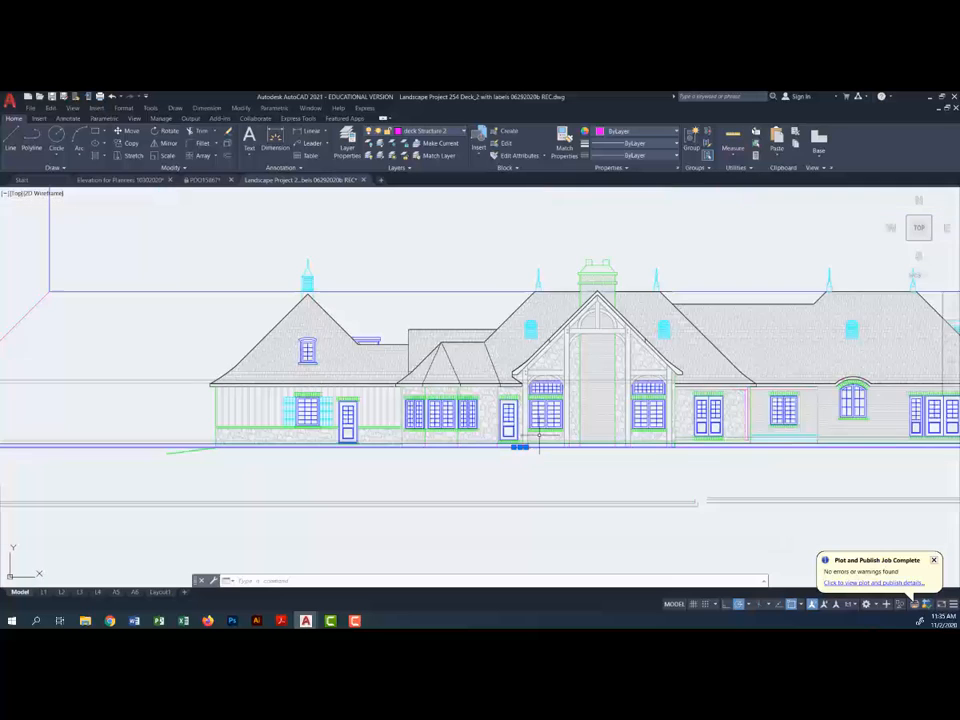
{"action": "middle_click_drag", "start_coordinate": [415, 376], "coordinate": [457, 456]}
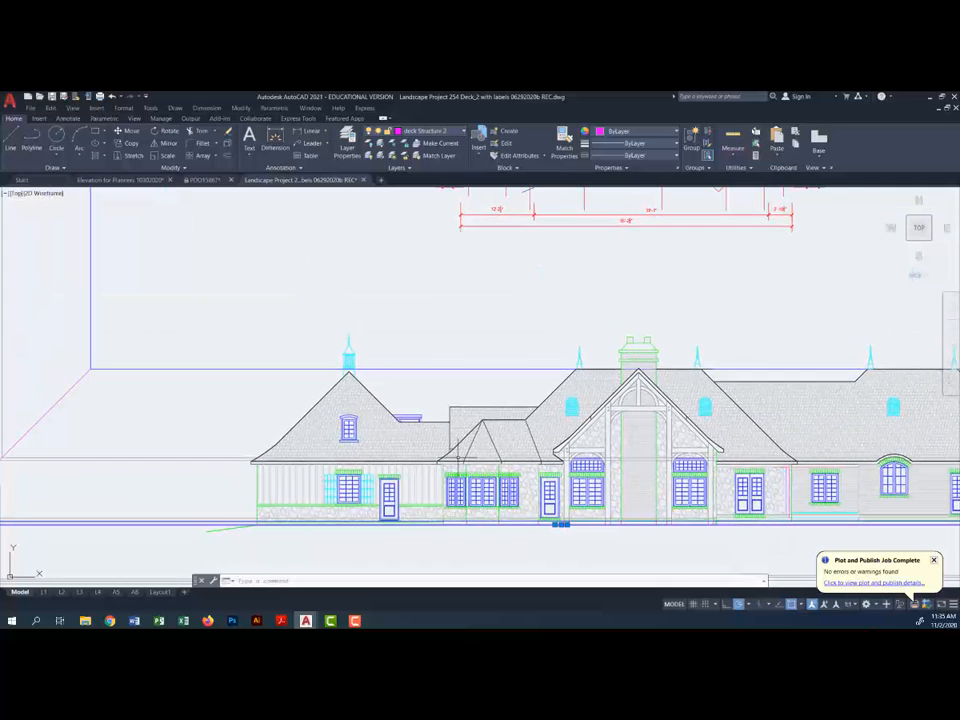
{"action": "scroll", "coordinate": [541, 279], "scroll_direction": "down", "scroll_amount": 6}
{"action": "scroll", "coordinate": [580, 238], "scroll_direction": "up", "scroll_amount": 6}
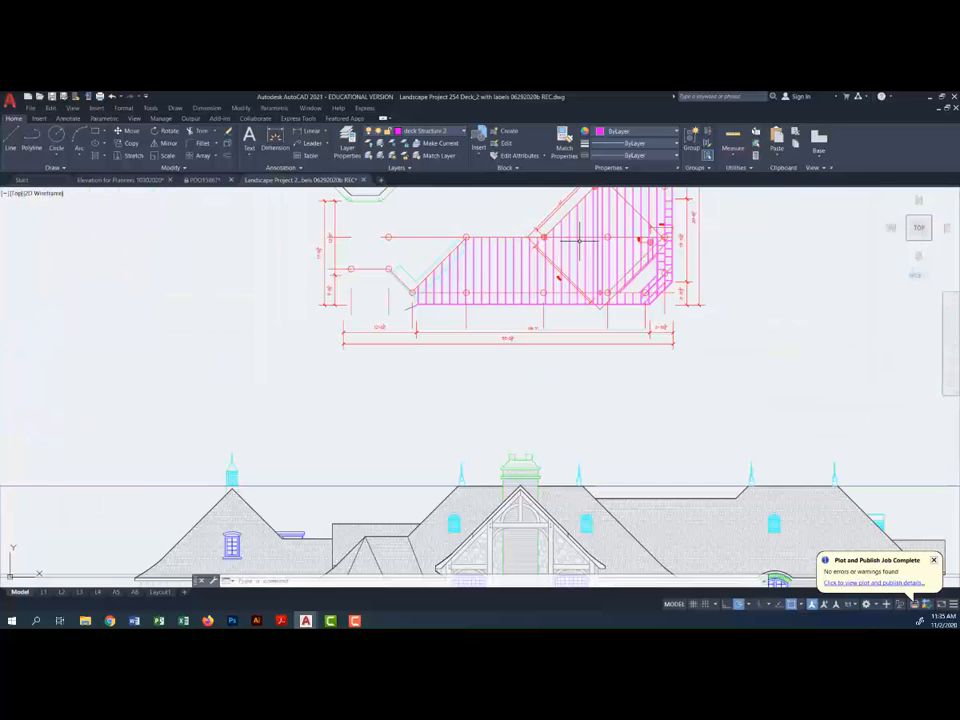
{"action": "scroll", "coordinate": [587, 254], "scroll_direction": "down", "scroll_amount": 4}
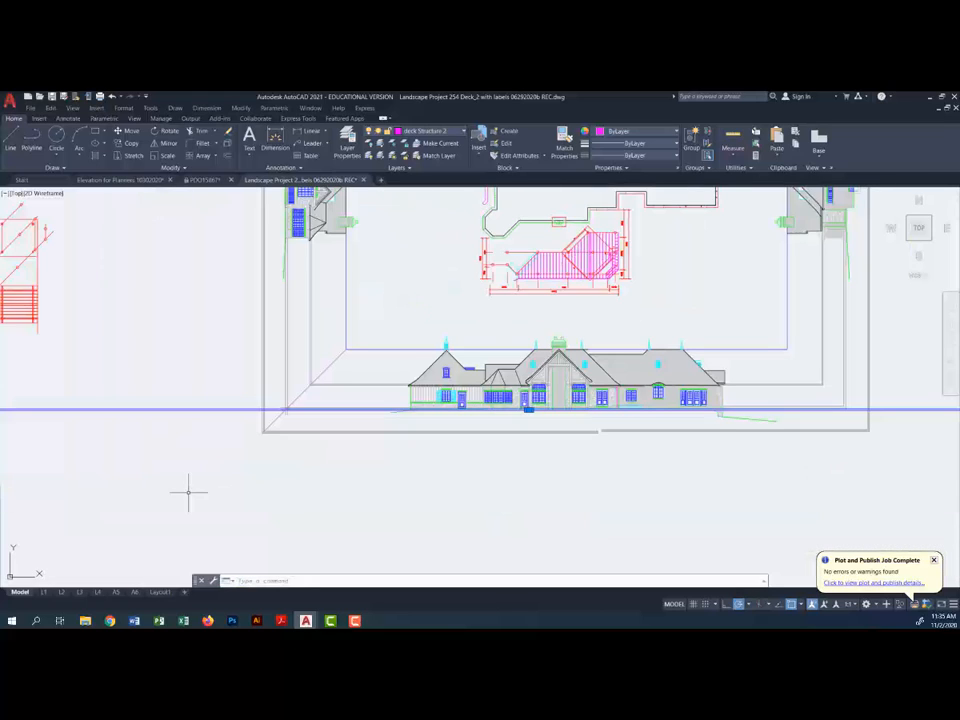
{"action": "left_click", "coordinate": [61, 593]}
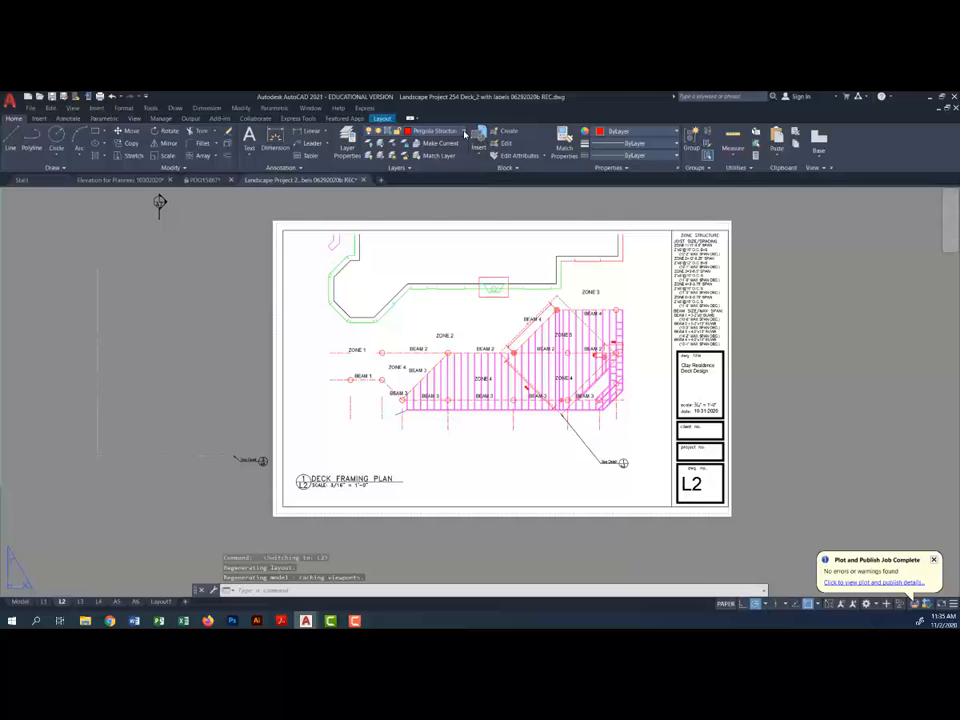
Step: Turn on the Deck Finish Pattern upper, Deck Structure 1 and Dim 1st layers in the layout
{"action": "left_click", "coordinate": [464, 134]}
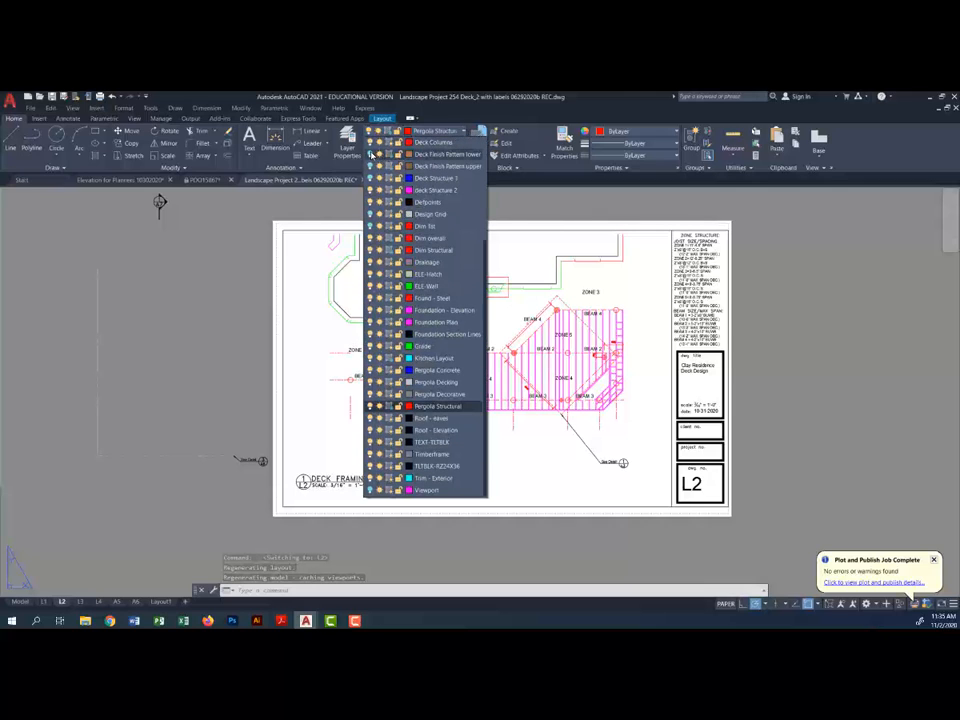
{"action": "left_click", "coordinate": [370, 165]}
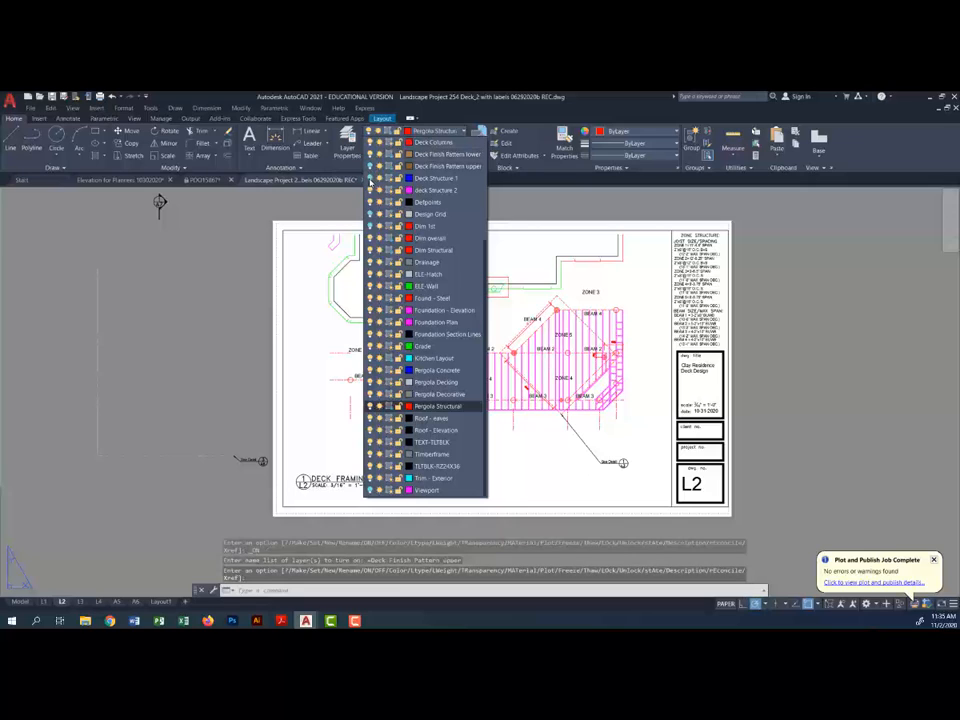
{"action": "left_click", "coordinate": [370, 178]}
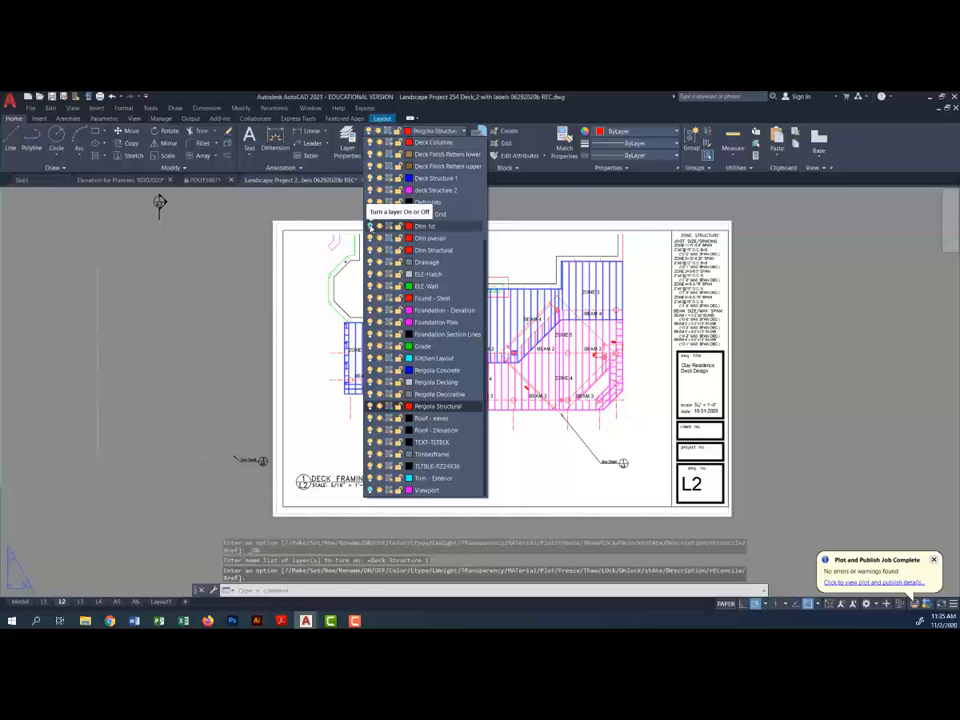
{"action": "left_click", "coordinate": [370, 226]}
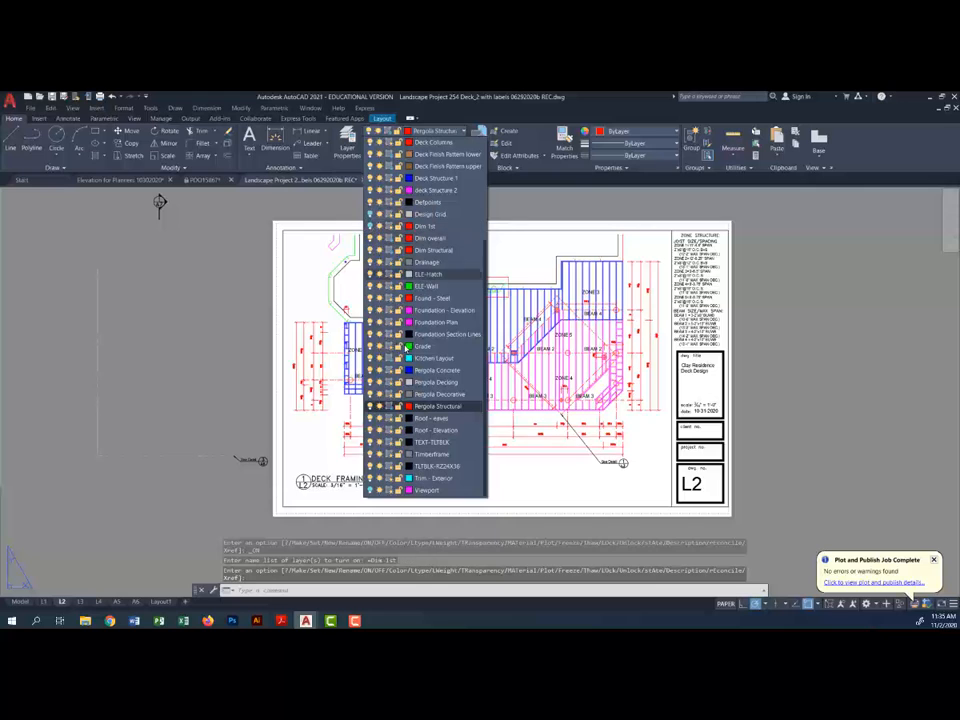
{"action": "left_click", "coordinate": [580, 488]}
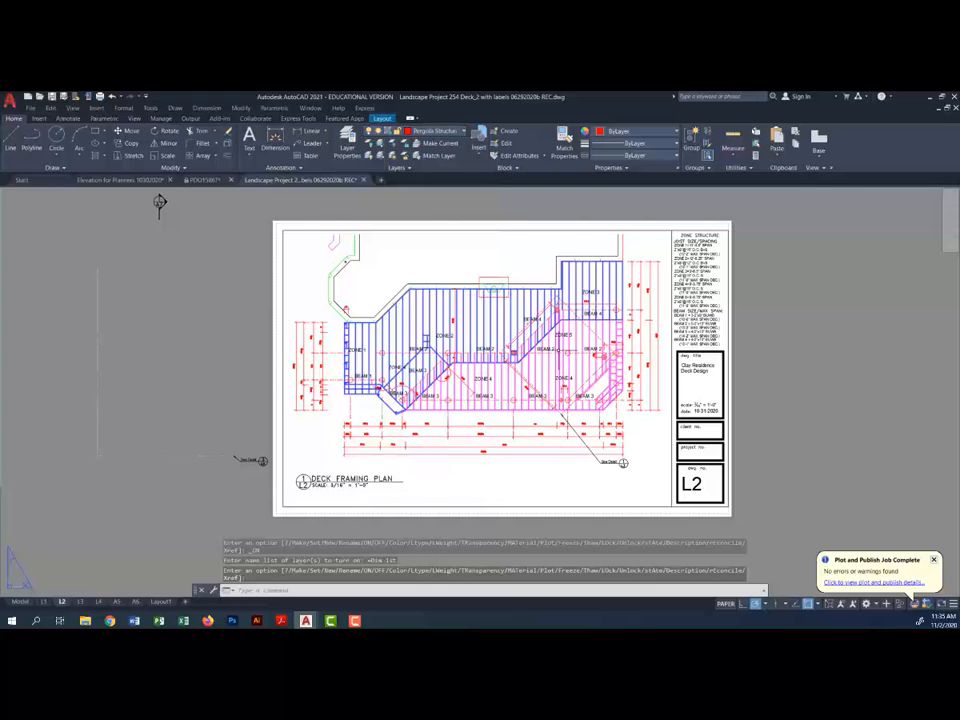
{"action": "scroll", "coordinate": [550, 330], "scroll_direction": "up", "scroll_amount": 2}
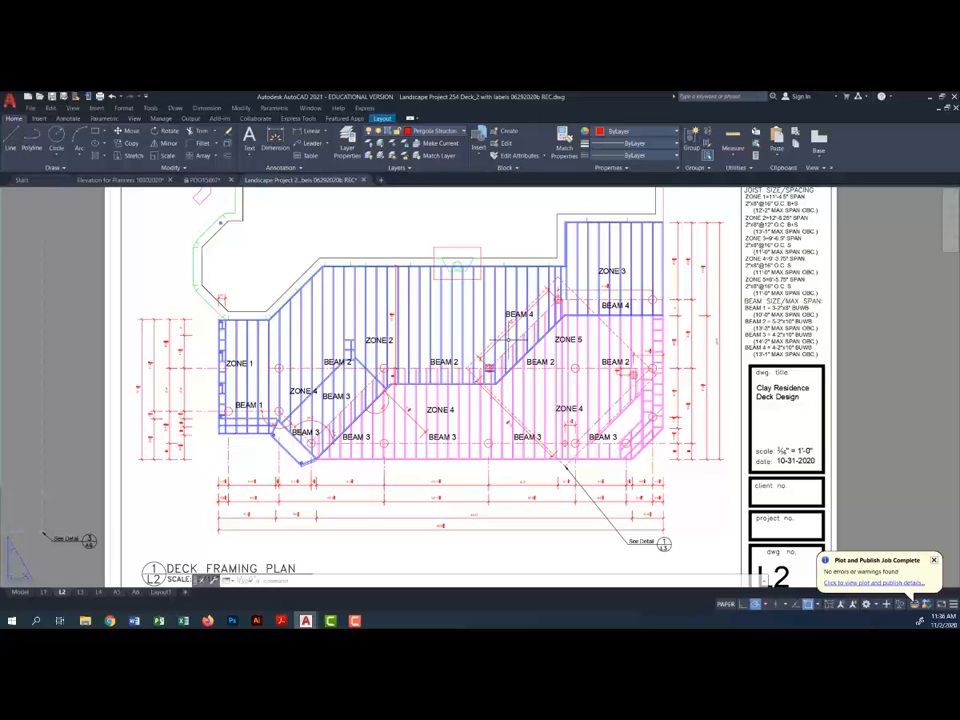
Step: Return to model space and offset the blue horizontal deck line below the pergola plans 8' upward
{"action": "left_click", "coordinate": [22, 593]}
{"action": "scroll", "coordinate": [354, 410], "scroll_direction": "up", "scroll_amount": 5}
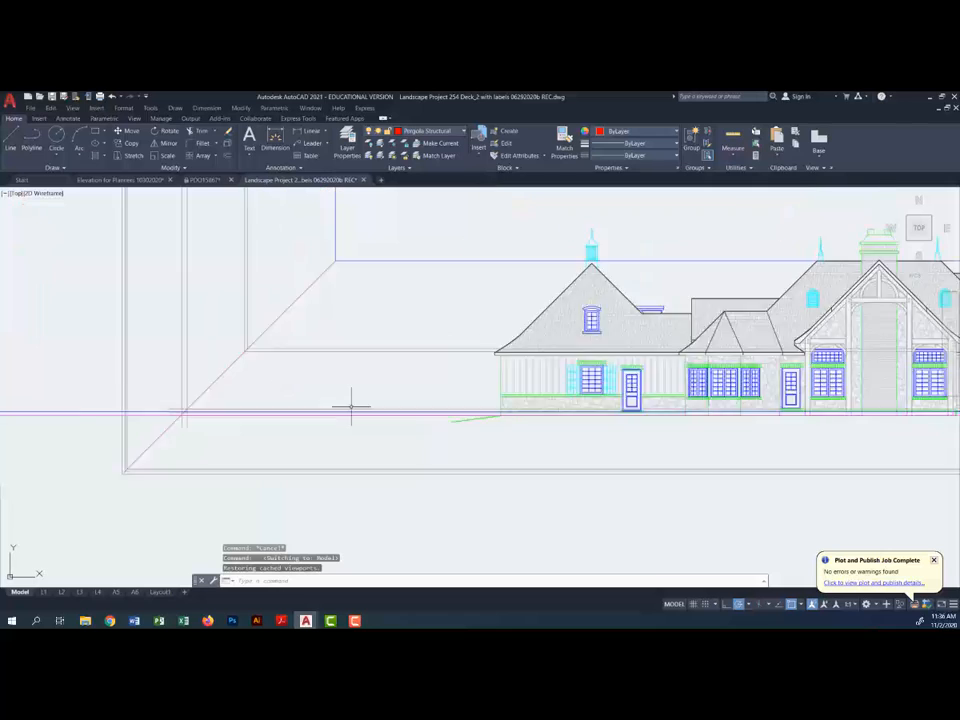
{"action": "scroll", "coordinate": [531, 450], "scroll_direction": "down", "scroll_amount": 3}
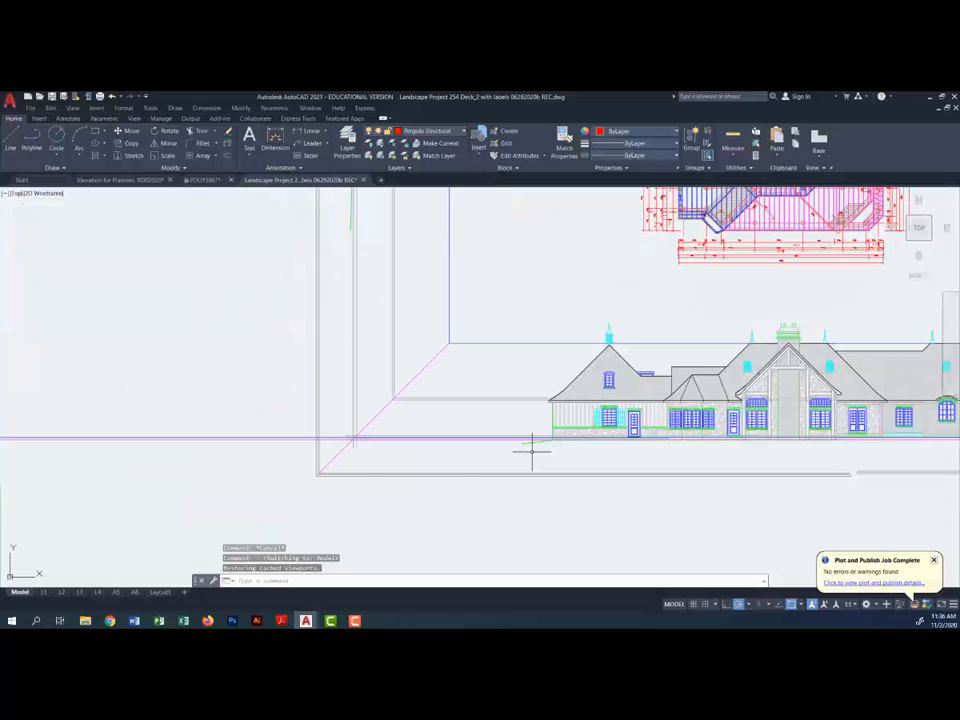
{"action": "middle_click_drag", "start_coordinate": [369, 467], "coordinate": [913, 451]}
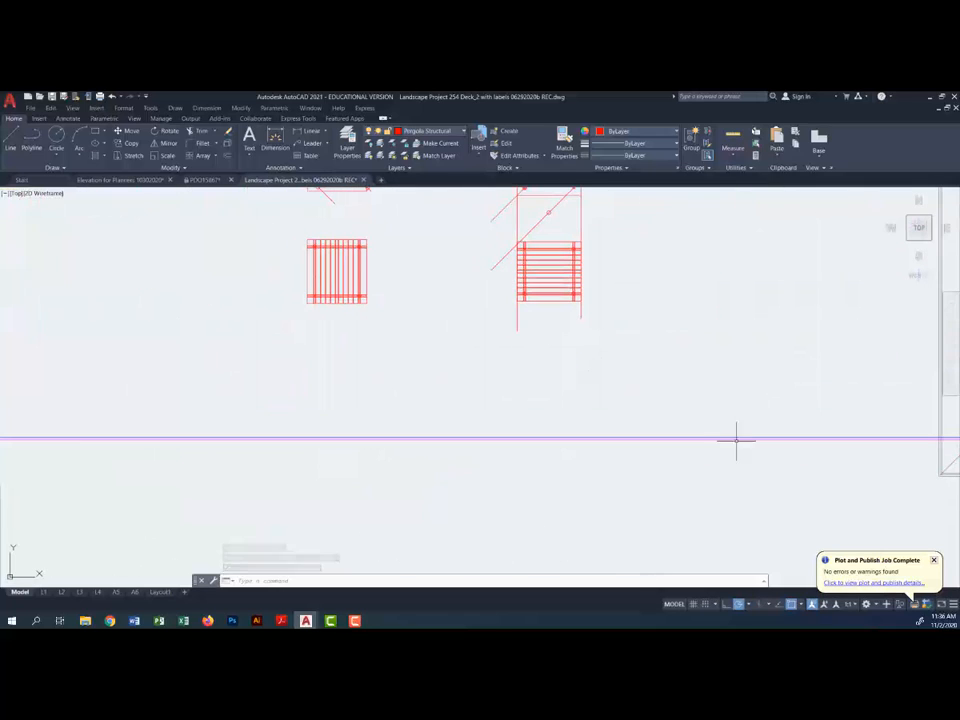
{"action": "scroll", "coordinate": [350, 381], "scroll_direction": "up", "scroll_amount": 2}
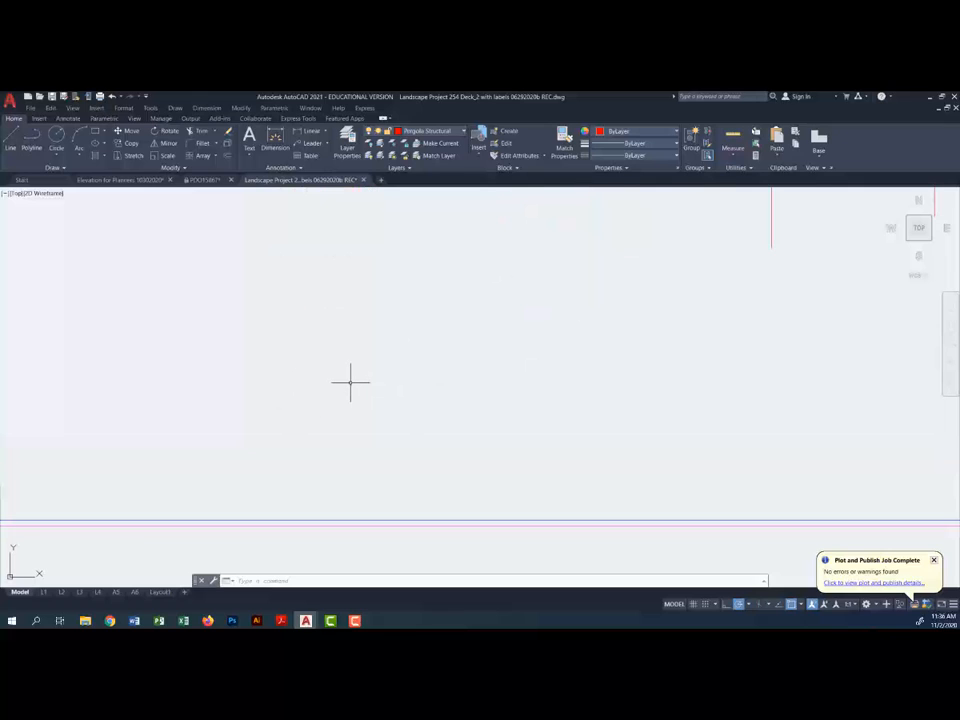
{"action": "middle_click_drag", "start_coordinate": [356, 375], "coordinate": [339, 417]}
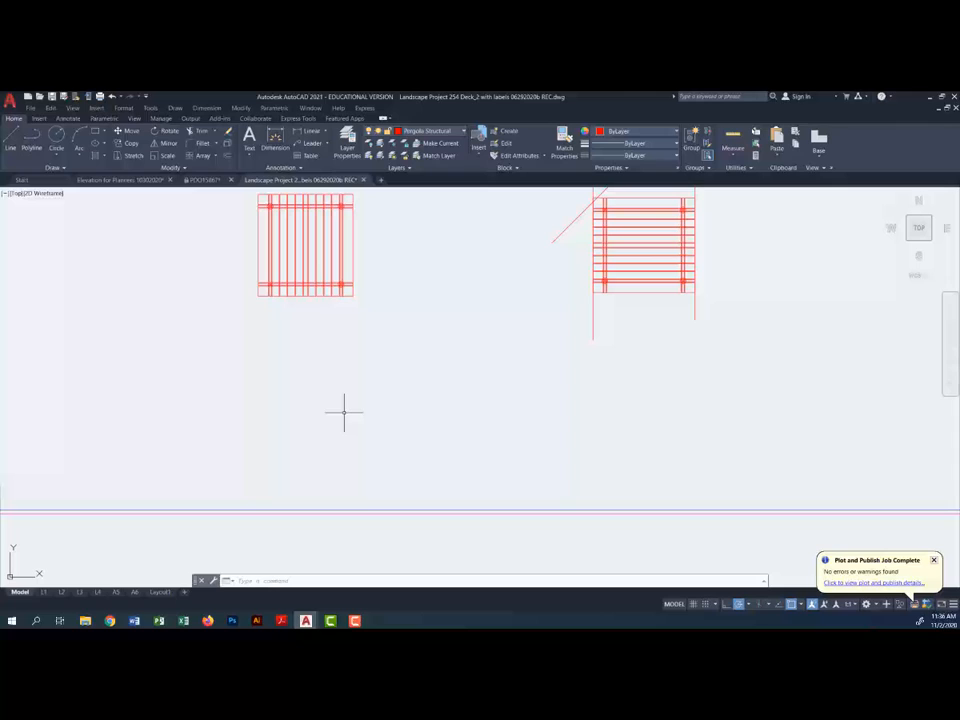
{"action": "left_click", "coordinate": [227, 156]}
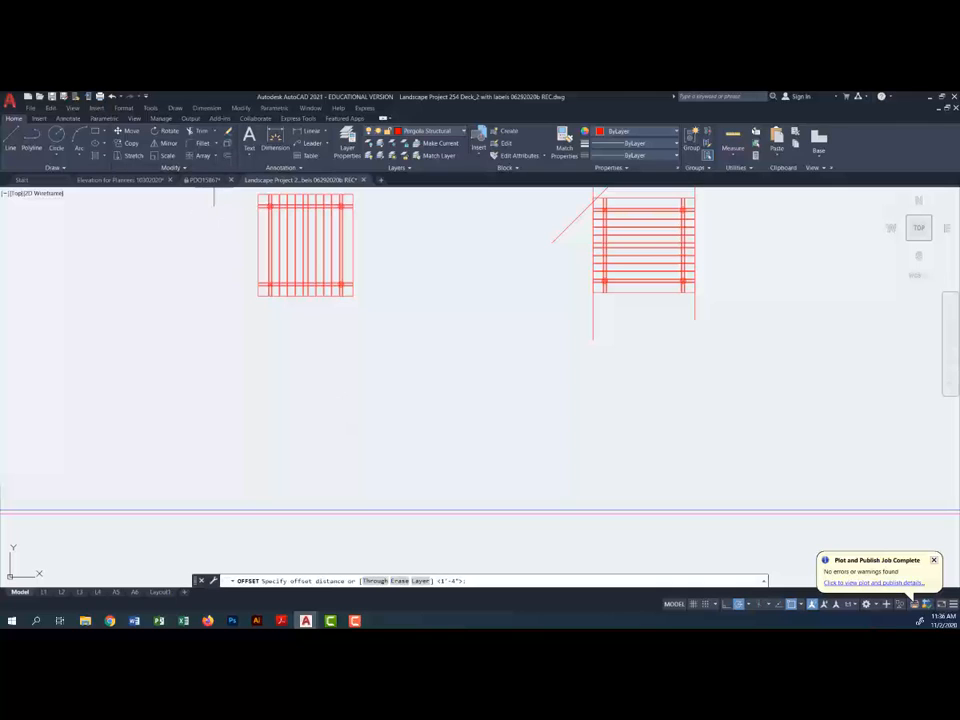
{"action": "key", "text": "Return"}
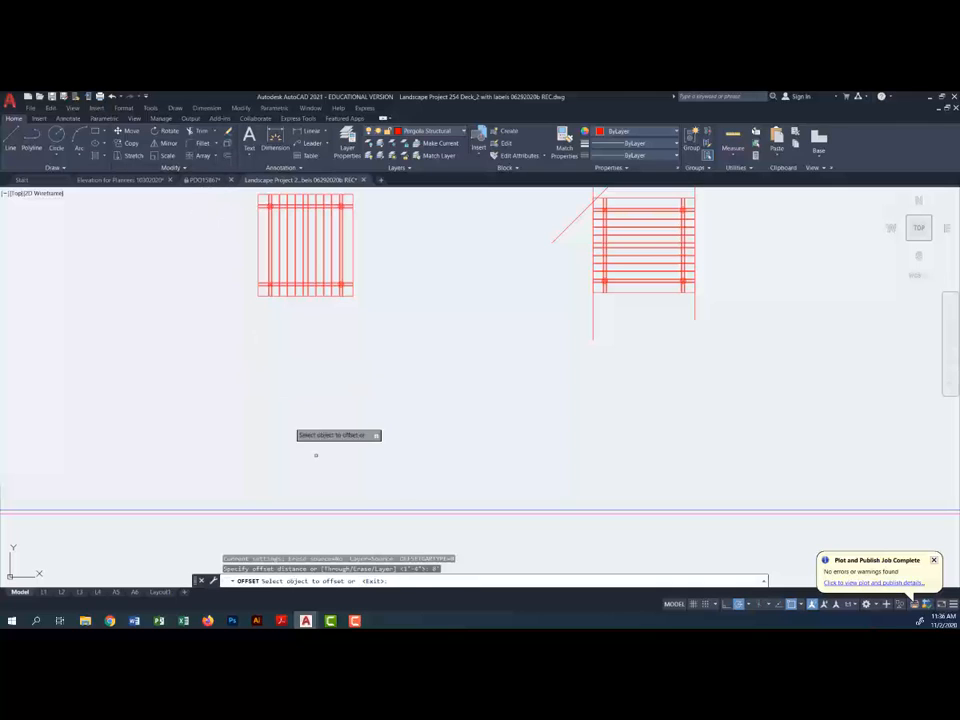
{"action": "left_click", "coordinate": [310, 510]}
{"action": "left_click", "coordinate": [324, 460]}
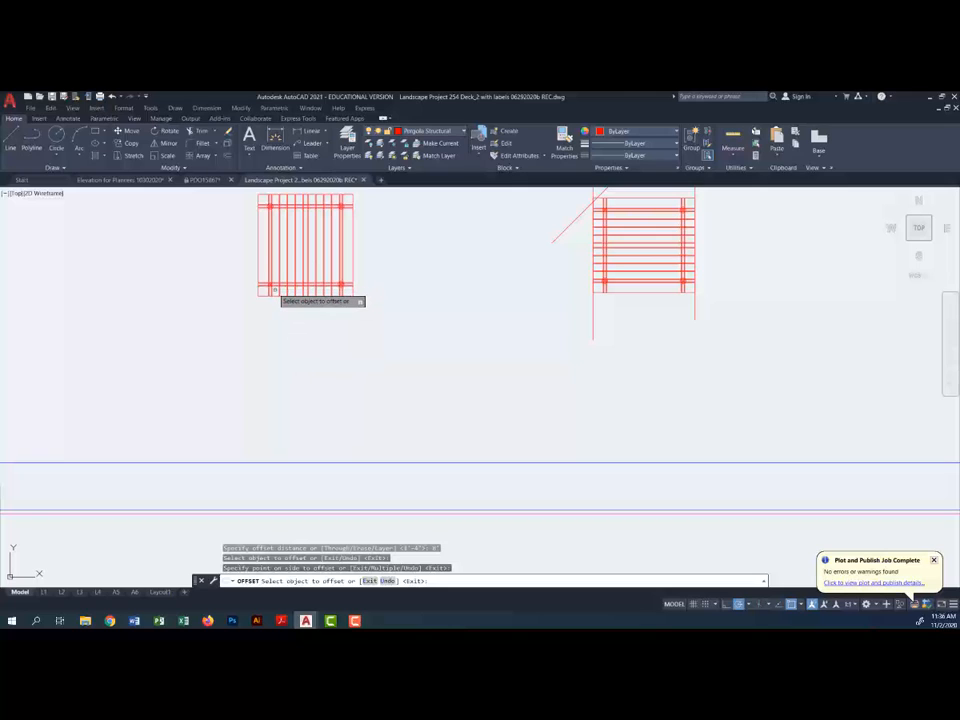
Step: Copy the left pergola plan's lower double beam with its two posts and post circle straight down, just above the 8' height line
{"action": "scroll", "coordinate": [276, 290], "scroll_direction": "up", "scroll_amount": 3}
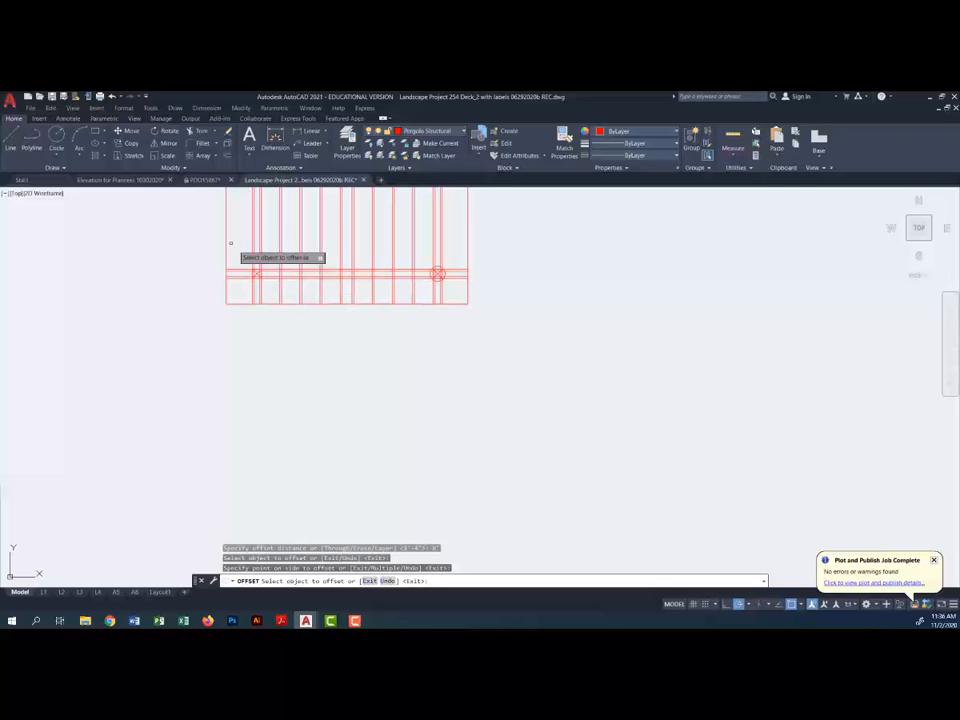
{"action": "left_click", "coordinate": [133, 143]}
{"action": "left_click", "coordinate": [245, 272]}
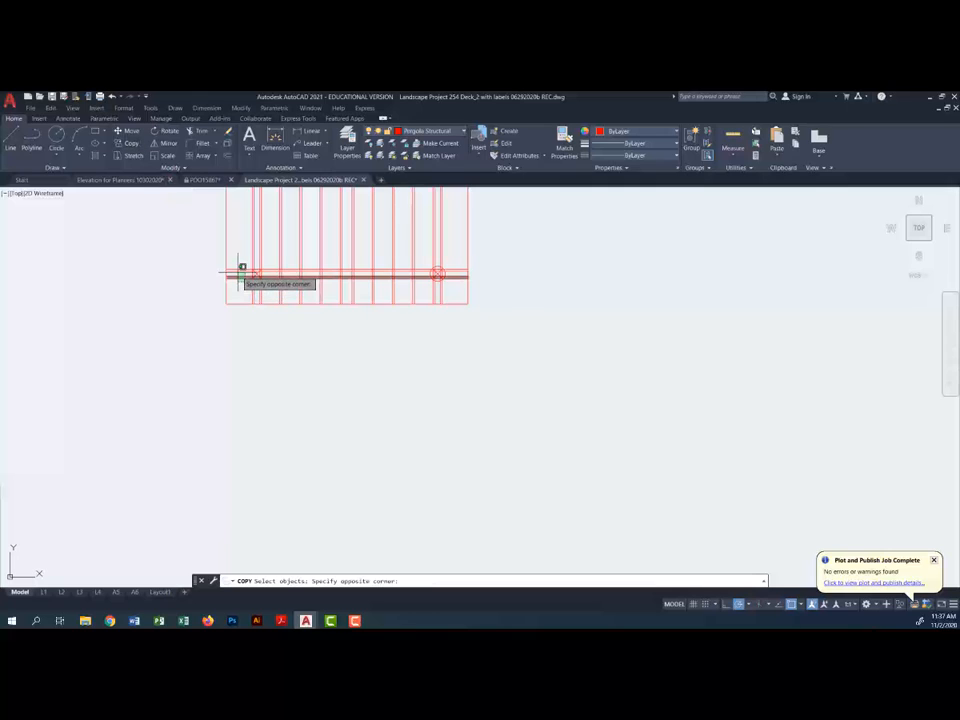
{"action": "left_click", "coordinate": [266, 281]}
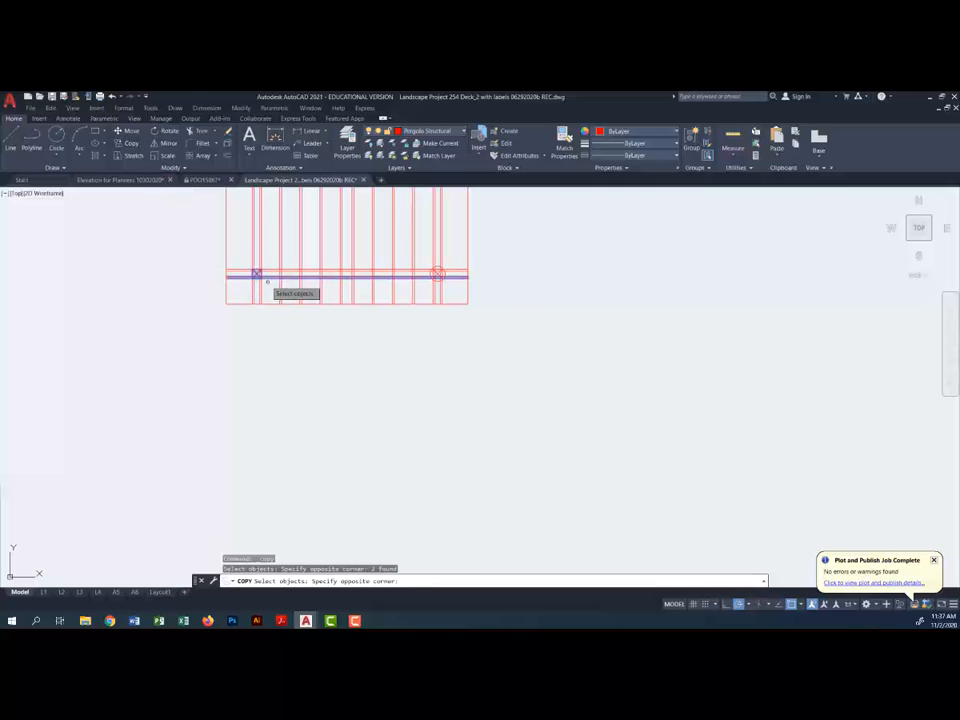
{"action": "left_click", "coordinate": [267, 281]}
{"action": "left_click", "coordinate": [428, 265]}
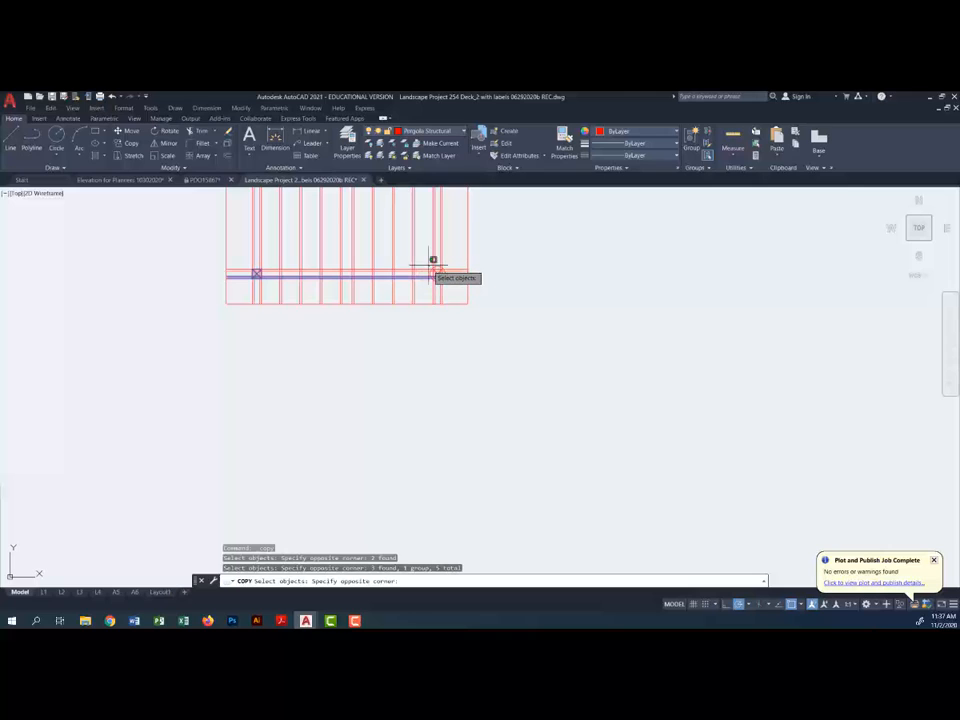
{"action": "left_click", "coordinate": [438, 275]}
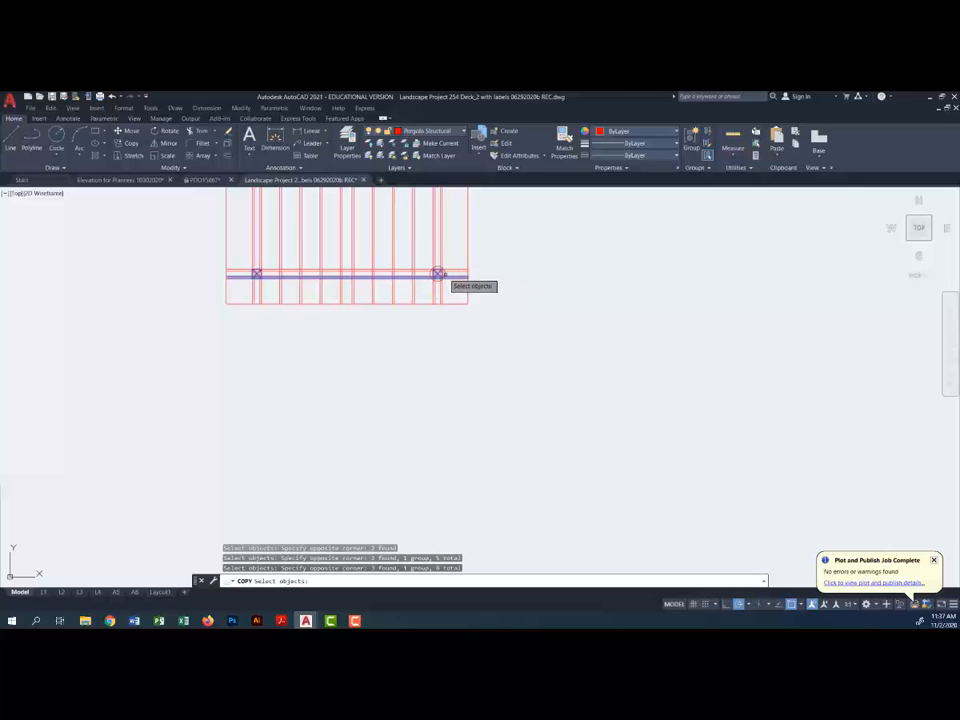
{"action": "left_click", "coordinate": [438, 273]}
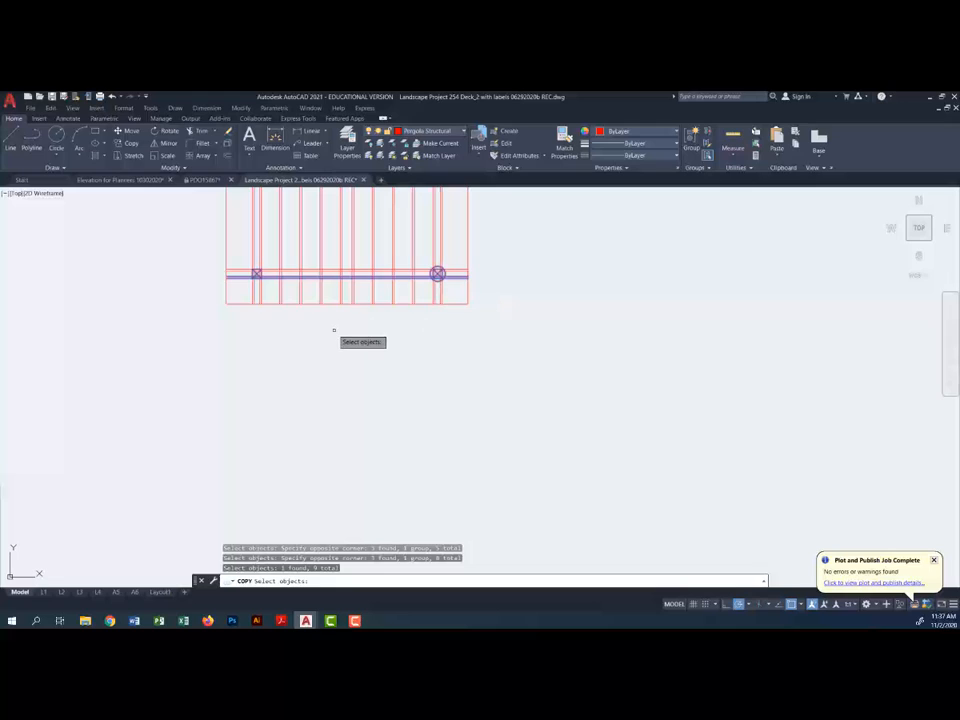
{"action": "scroll", "coordinate": [334, 329], "scroll_direction": "down", "scroll_amount": 5}
{"action": "key", "text": "Return"}
{"action": "left_click", "coordinate": [403, 330]}
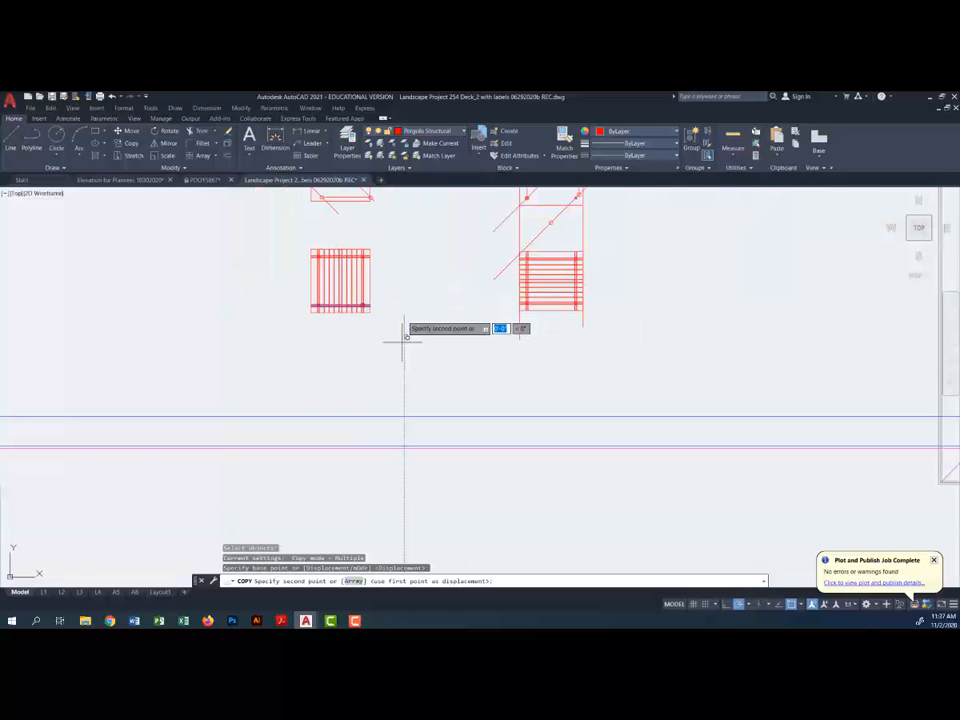
{"action": "left_click", "coordinate": [404, 404]}
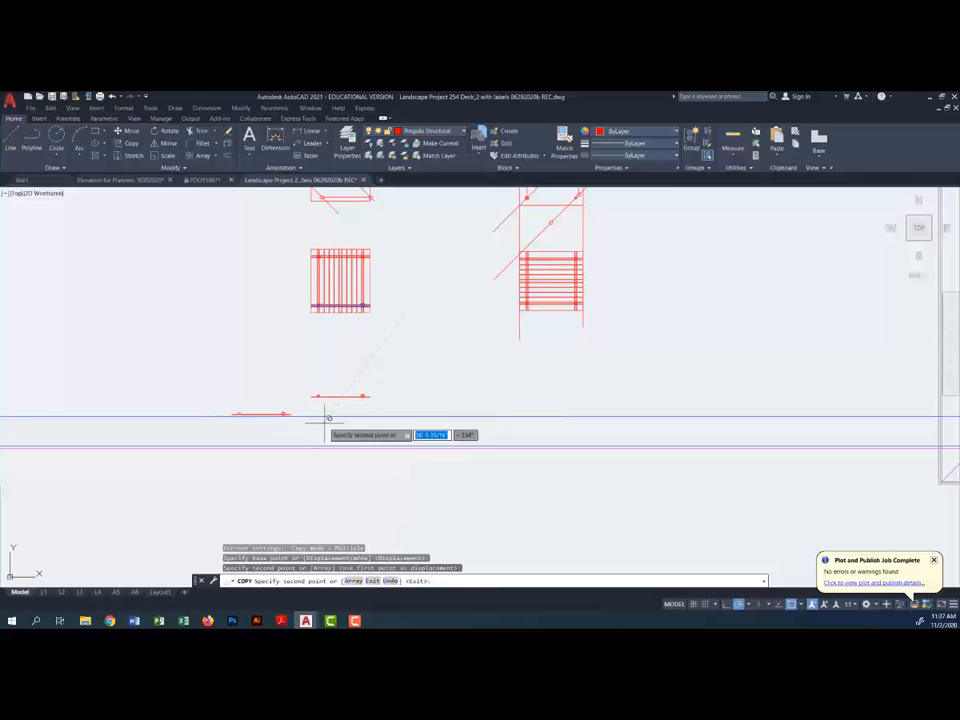
{"action": "key", "text": "Escape"}
{"action": "scroll", "coordinate": [322, 410], "scroll_direction": "up", "scroll_amount": 4}
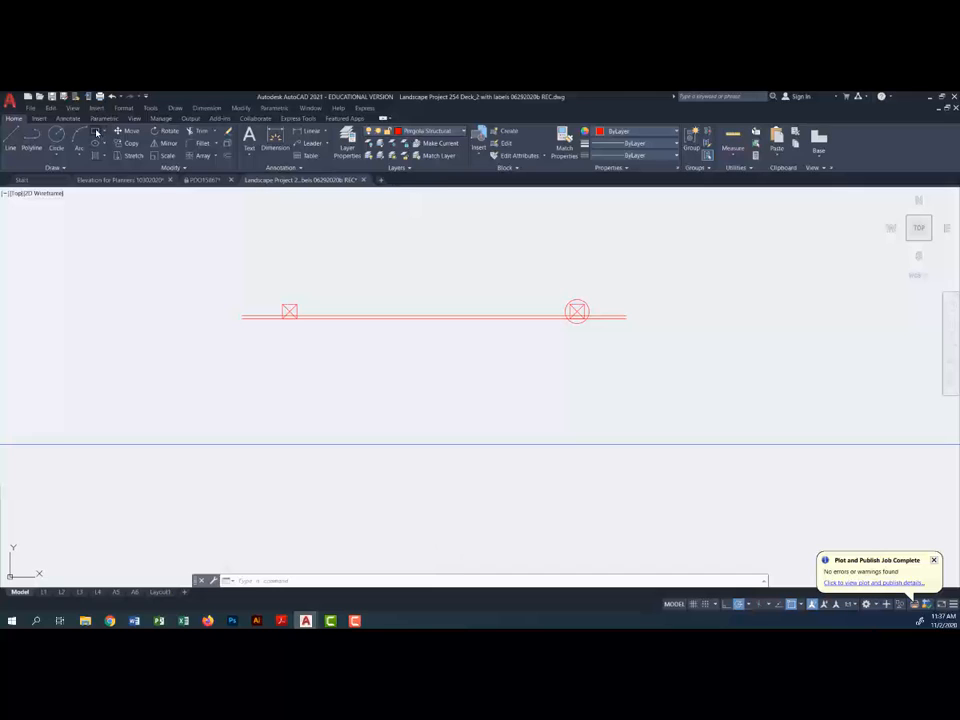
{"action": "left_click", "coordinate": [96, 133]}
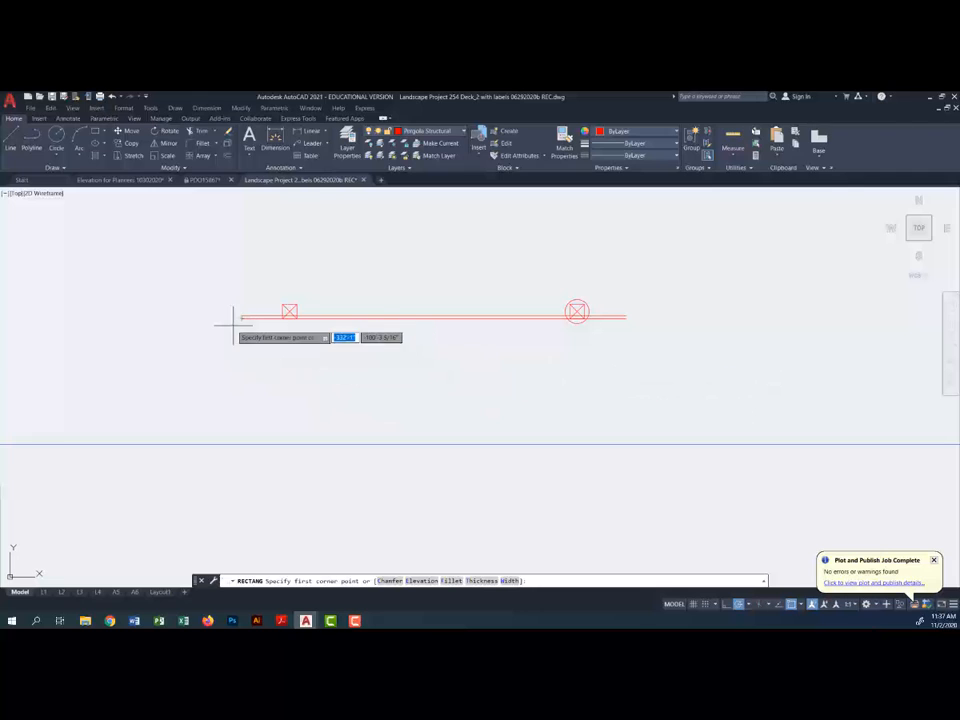
{"action": "left_click", "coordinate": [241, 317]}
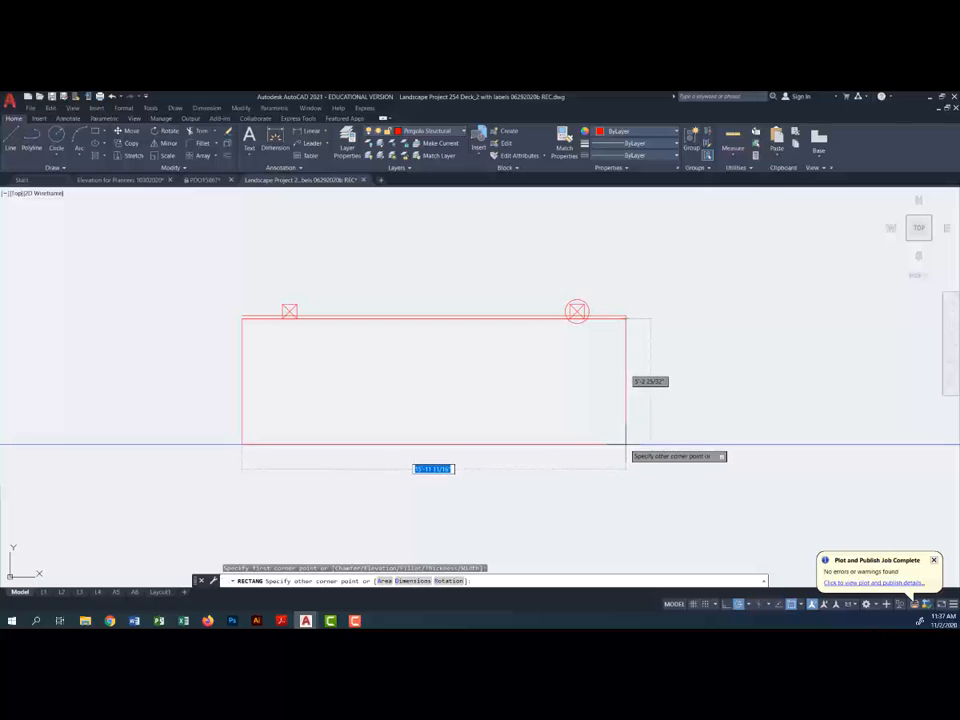
{"action": "key", "text": "Escape"}
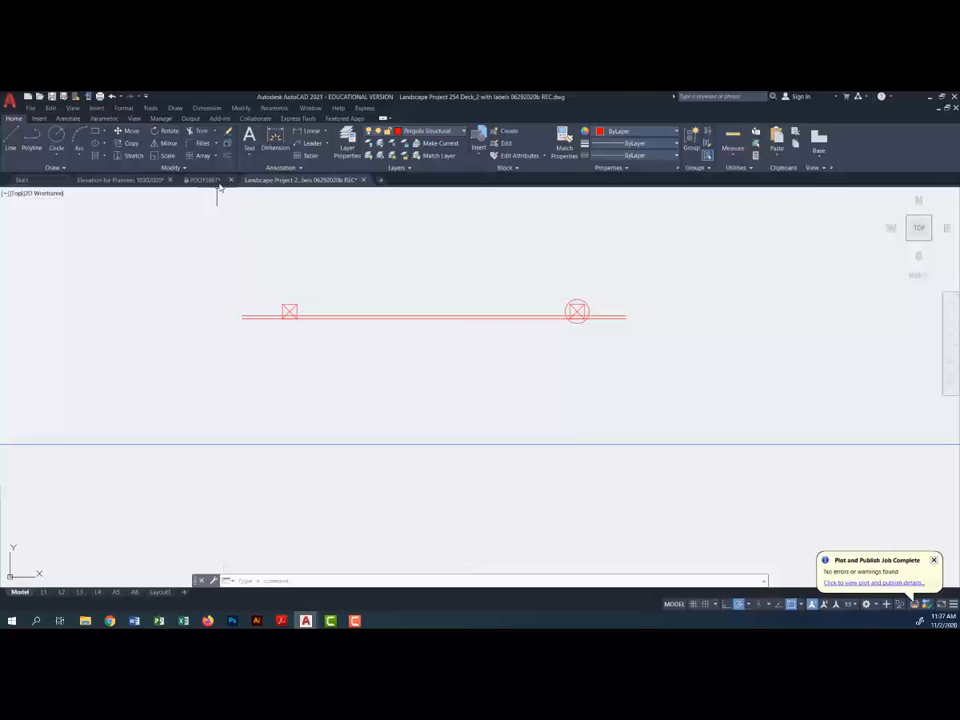
Step: Offset the blue 8' height line 9.25" upward to form the beam's depth
{"action": "type", "text": "o"}
{"action": "key", "text": "Return"}
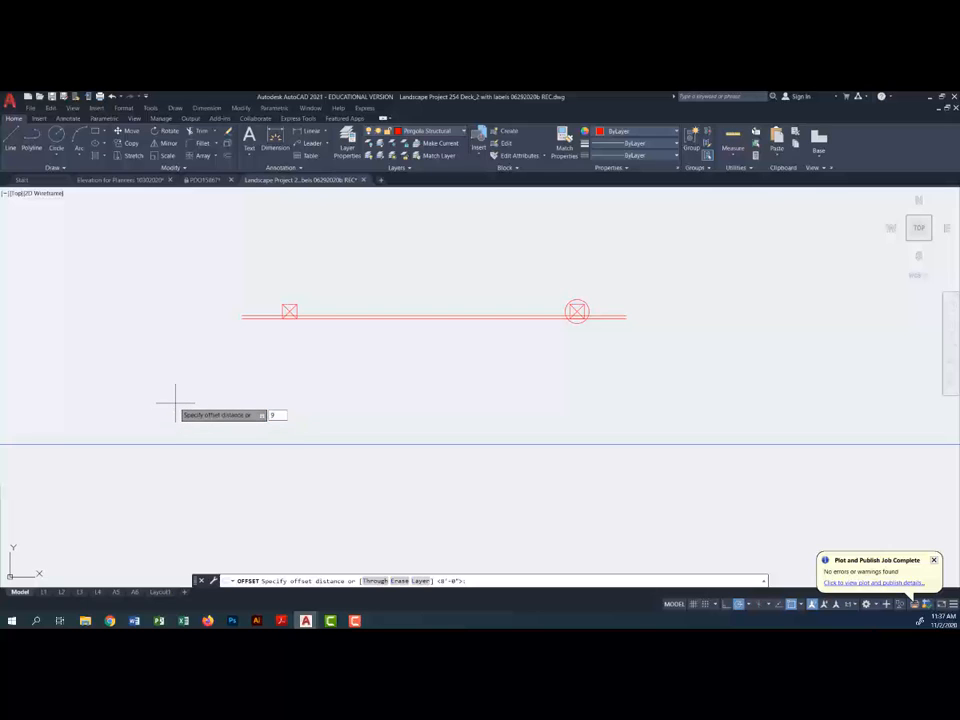
{"action": "key", "text": "Return"}
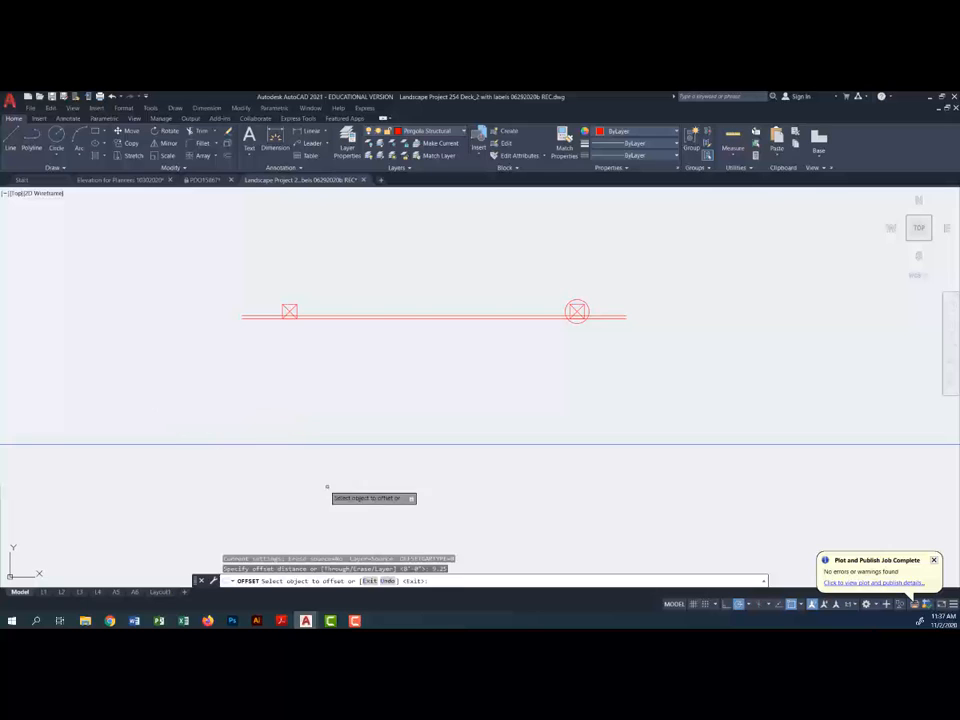
{"action": "left_click", "coordinate": [333, 443]}
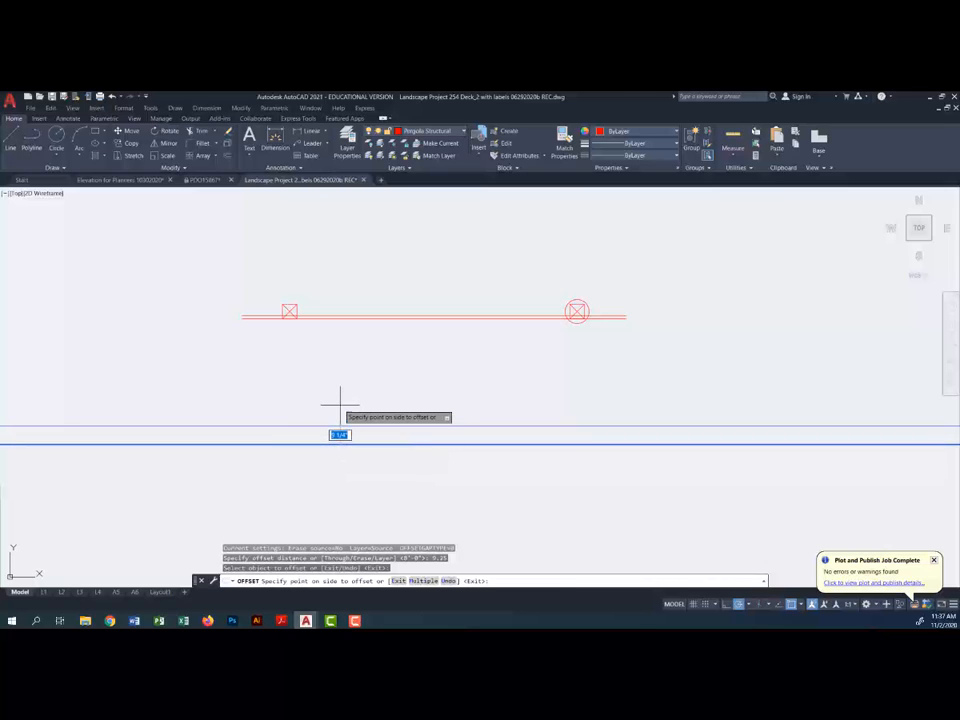
{"action": "left_click", "coordinate": [339, 405]}
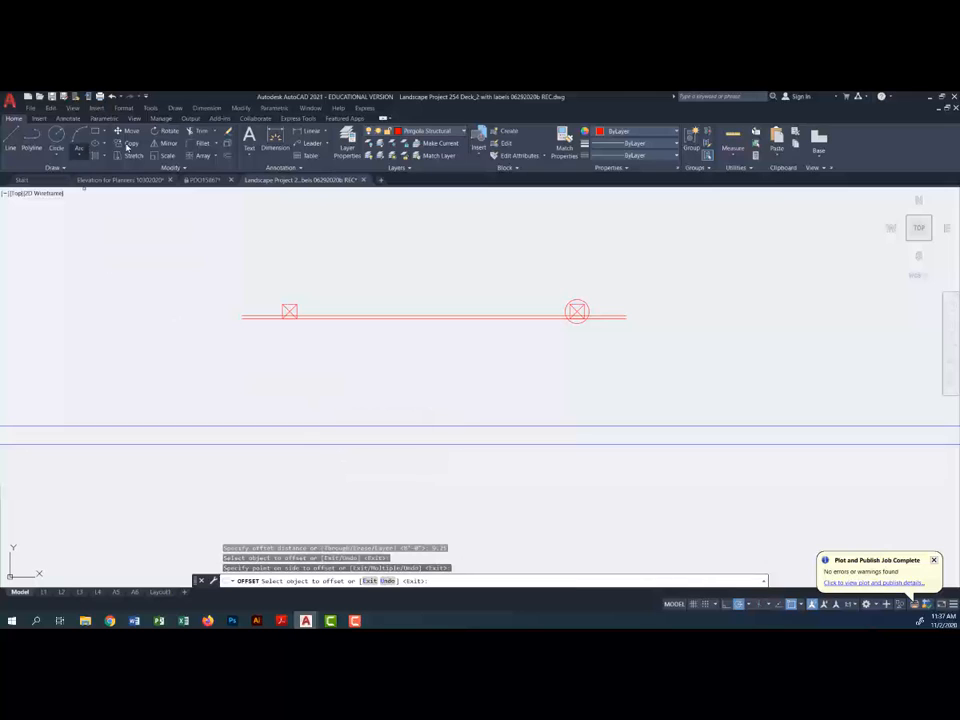
Step: Draw vertical lines from both ends of the copied beam down past the two blue height lines
{"action": "left_click", "coordinate": [12, 138]}
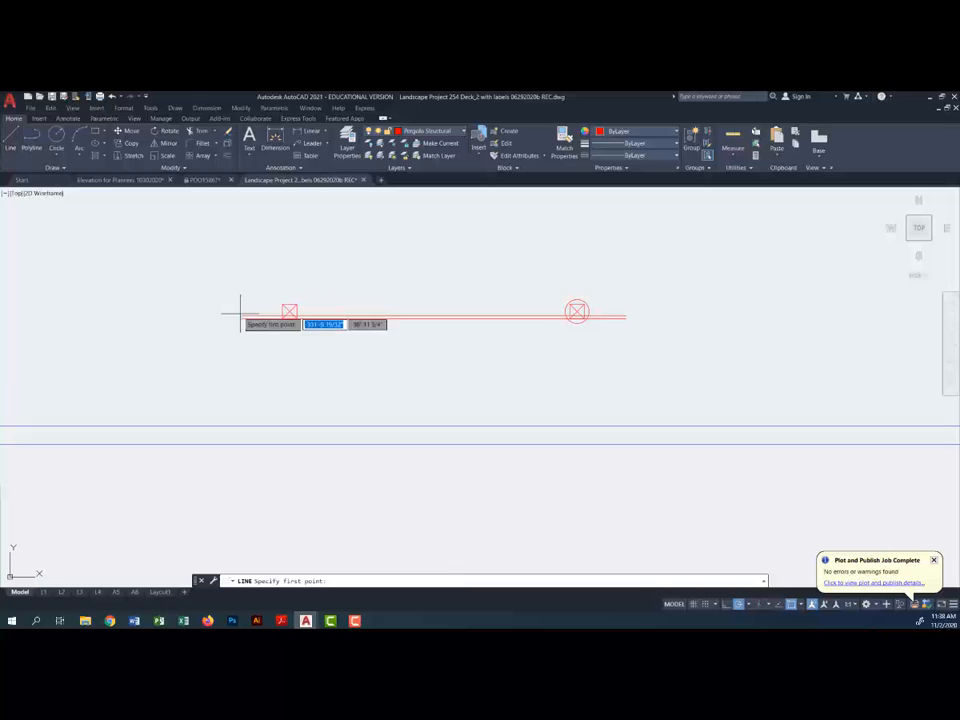
{"action": "left_click", "coordinate": [241, 316]}
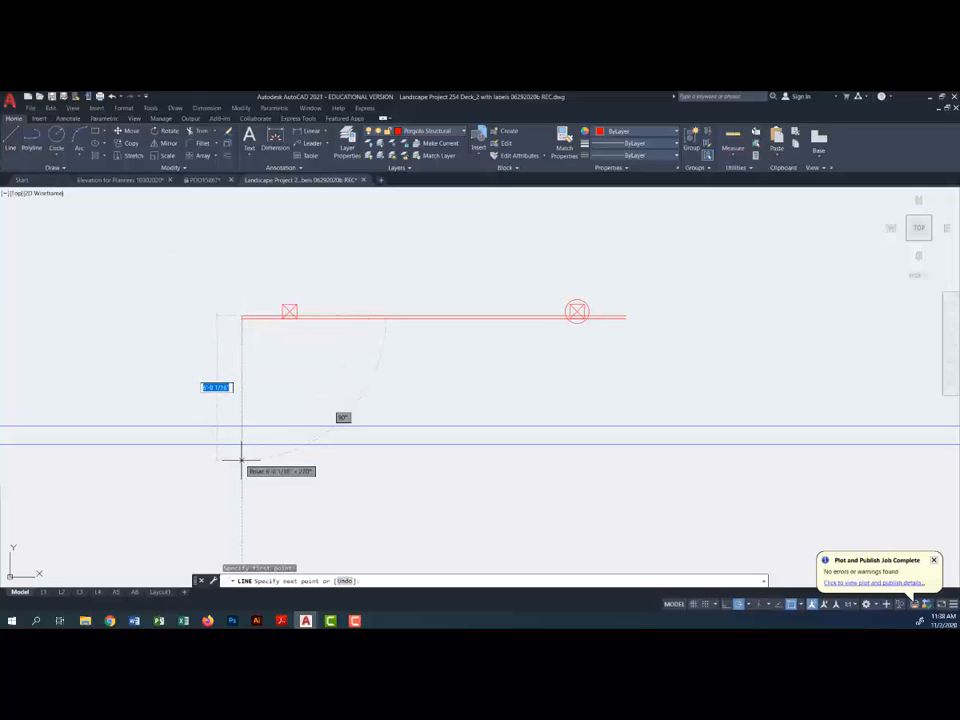
{"action": "left_click", "coordinate": [241, 462]}
{"action": "key", "text": "Return"}
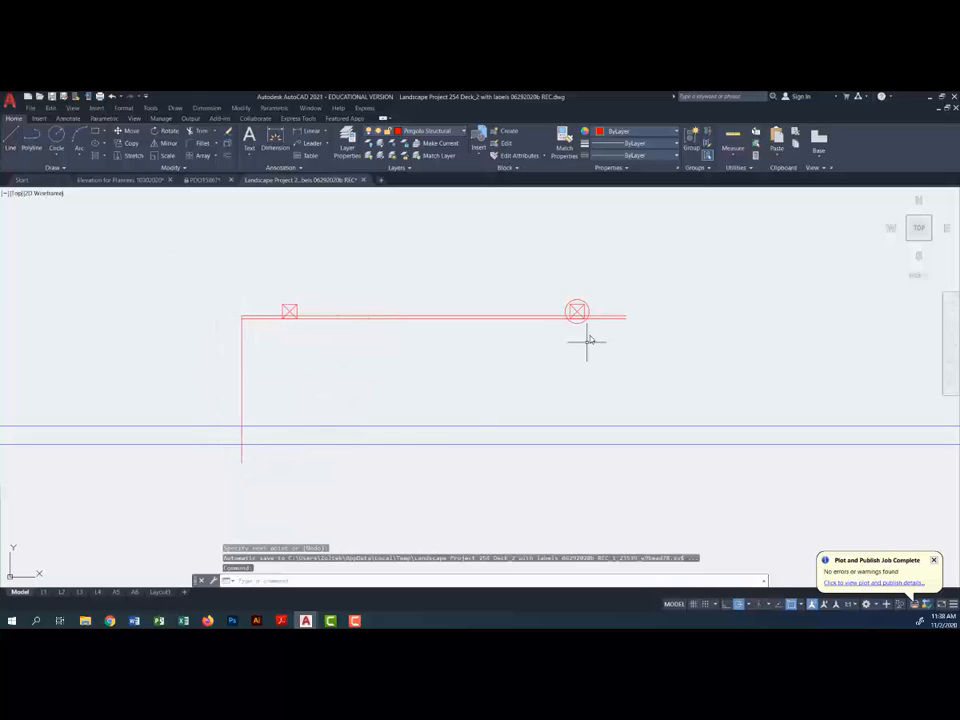
{"action": "key", "text": "Return"}
{"action": "left_click", "coordinate": [625, 318]}
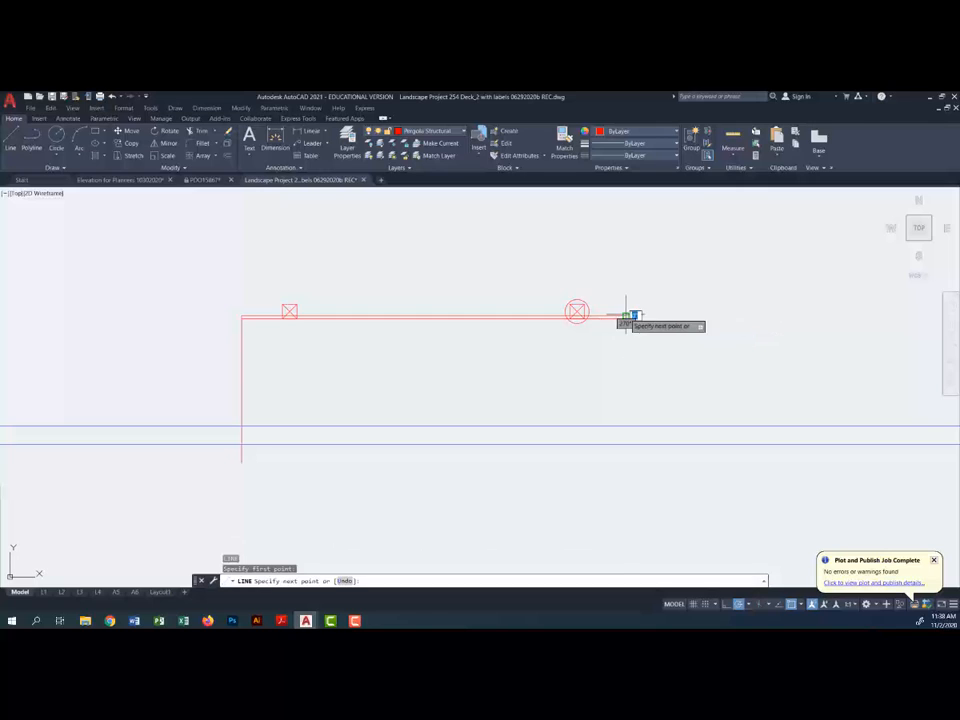
{"action": "left_click", "coordinate": [621, 440]}
{"action": "key", "text": "Return"}
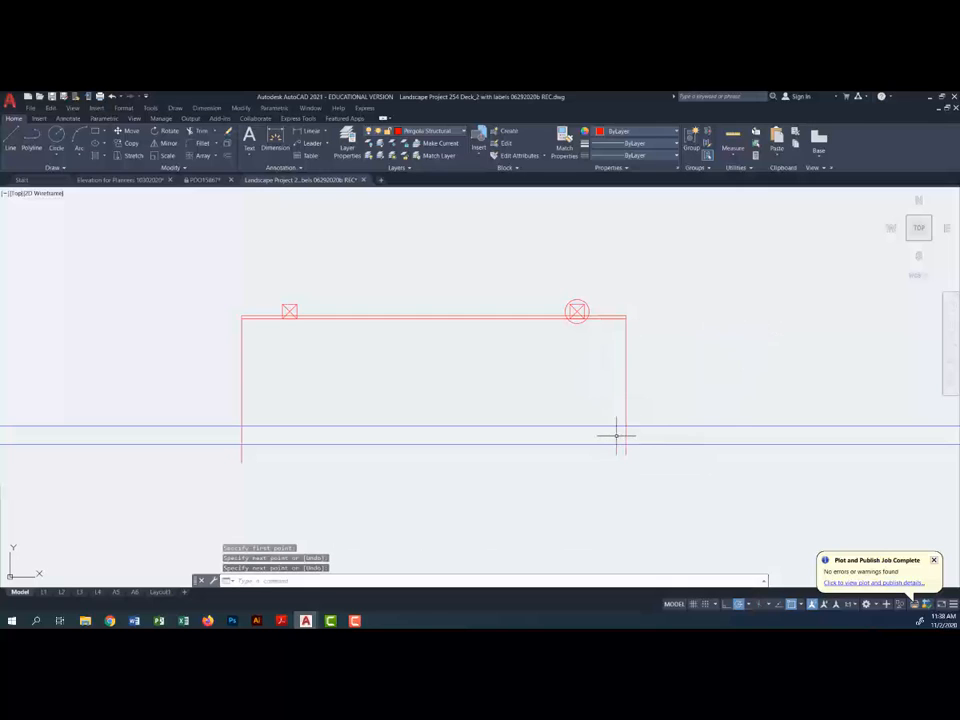
Step: Move the two blue horizontal height lines to the Pergola Structural layer
{"action": "left_click", "coordinate": [362, 452]}
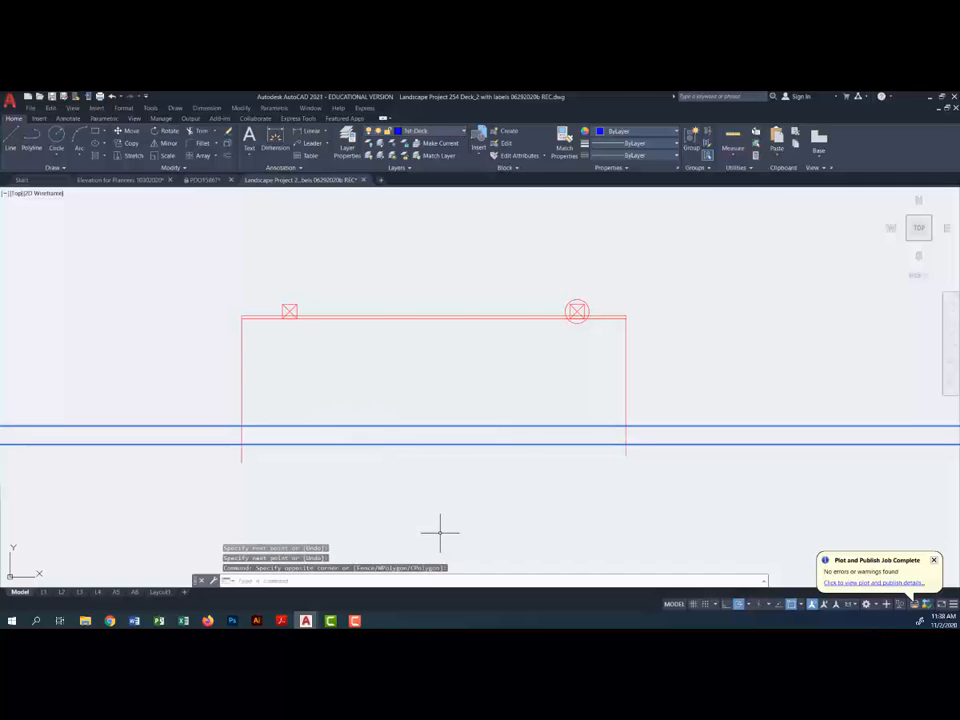
{"action": "left_click", "coordinate": [465, 133]}
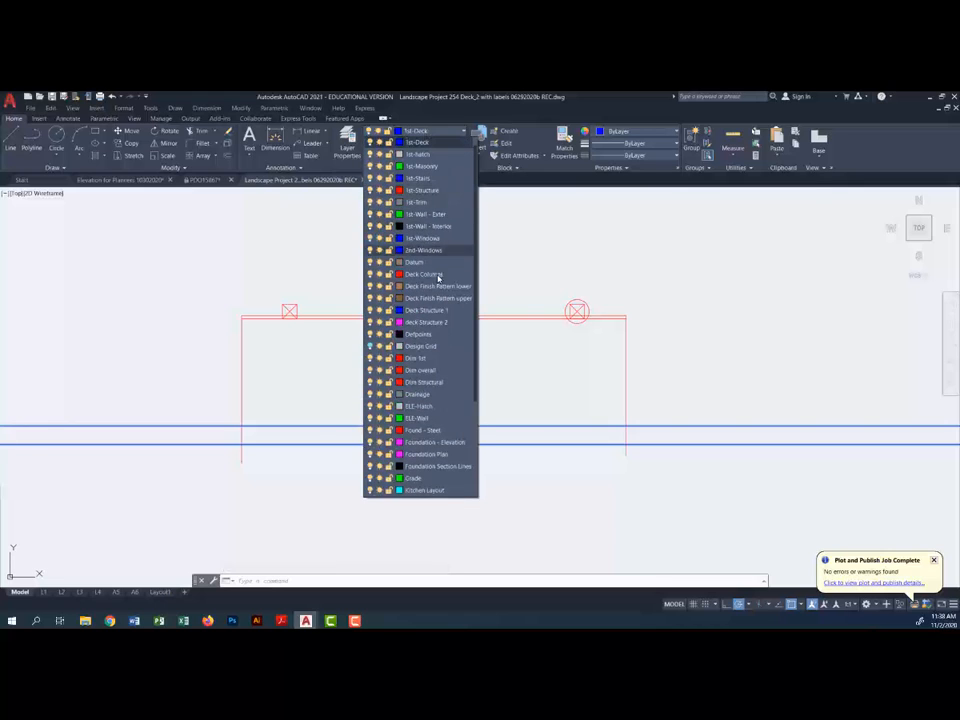
{"action": "scroll", "coordinate": [425, 410], "scroll_direction": "down", "scroll_amount": 2}
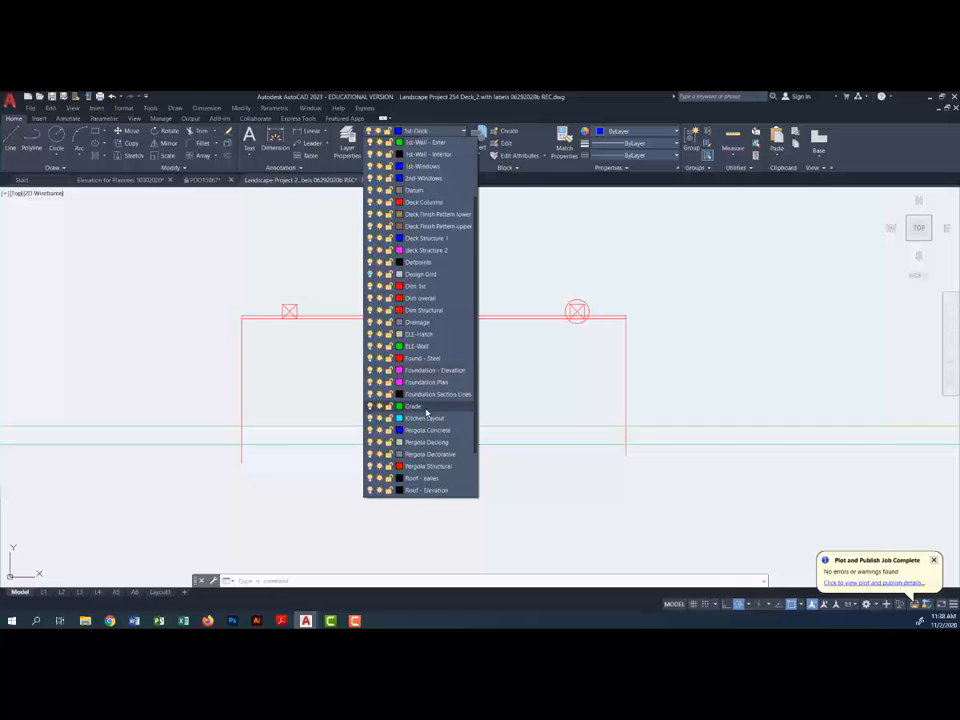
{"action": "scroll", "coordinate": [426, 412], "scroll_direction": "down", "scroll_amount": 1}
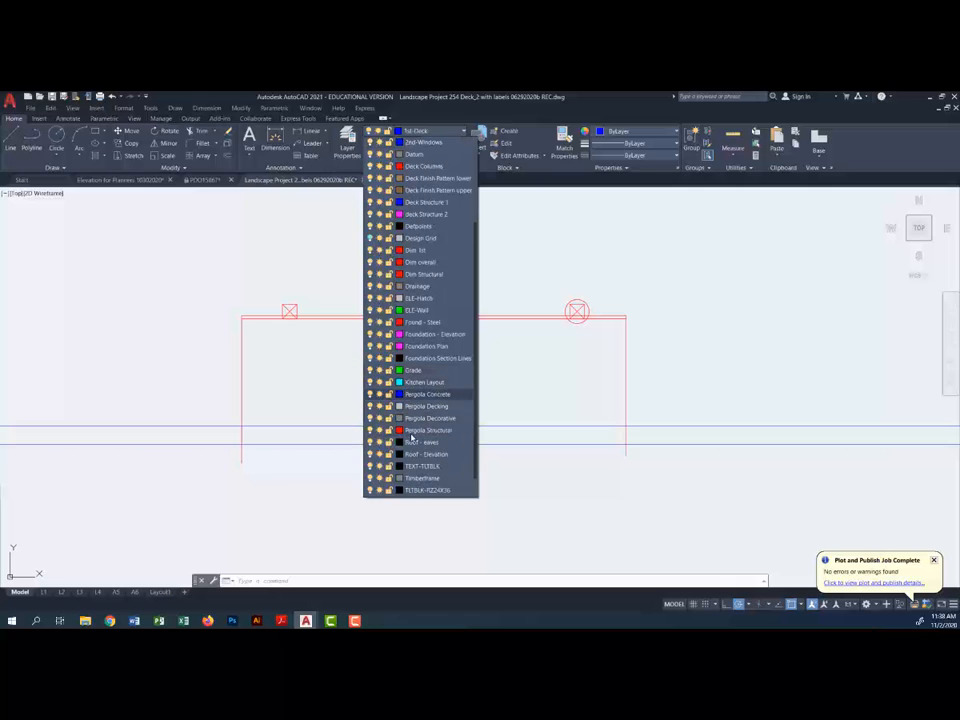
{"action": "left_click", "coordinate": [413, 431]}
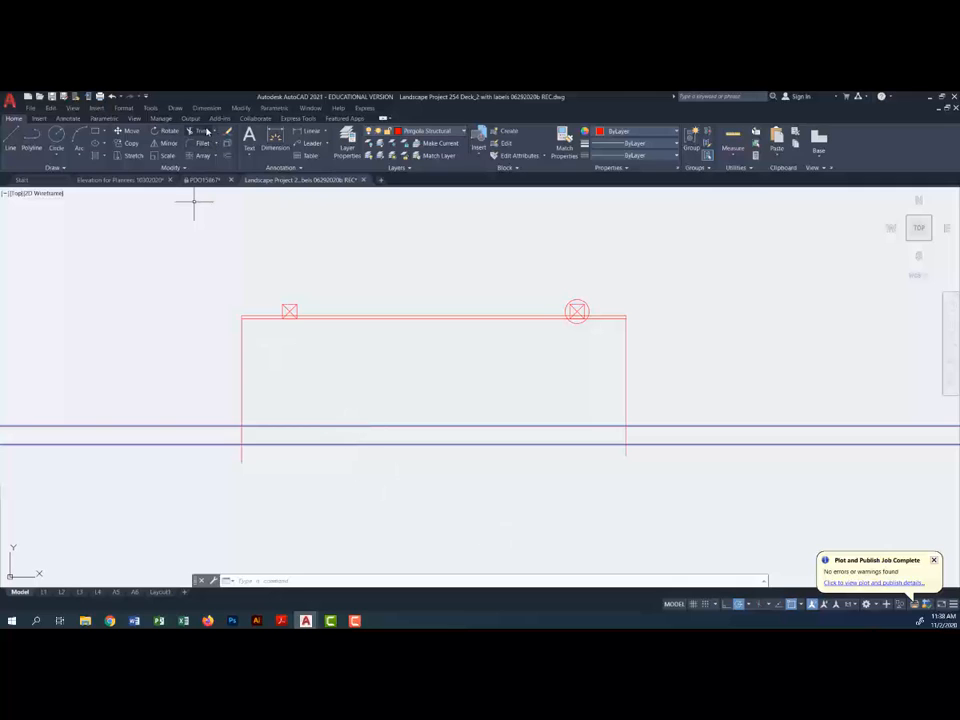
Step: Trim both vertical end lines to the segments between the two horizontal height lines
{"action": "left_click", "coordinate": [200, 131]}
{"action": "left_click", "coordinate": [678, 485]}
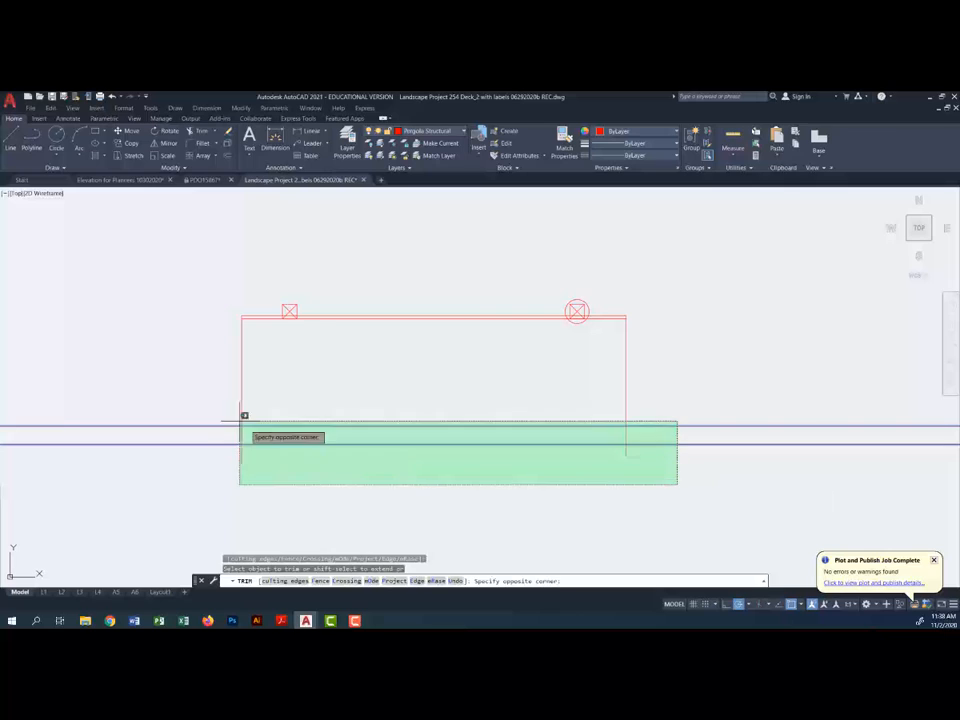
{"action": "left_click", "coordinate": [202, 387]}
{"action": "left_click", "coordinate": [222, 401]}
{"action": "right_click", "coordinate": [224, 405]}
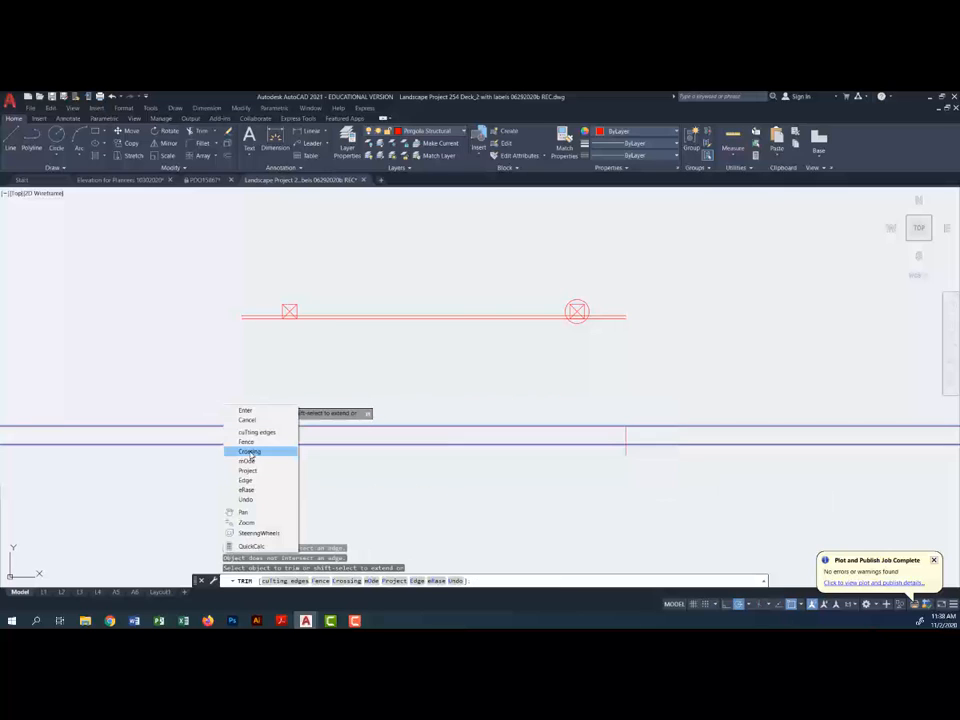
{"action": "left_click", "coordinate": [620, 456]}
{"action": "left_click", "coordinate": [629, 453]}
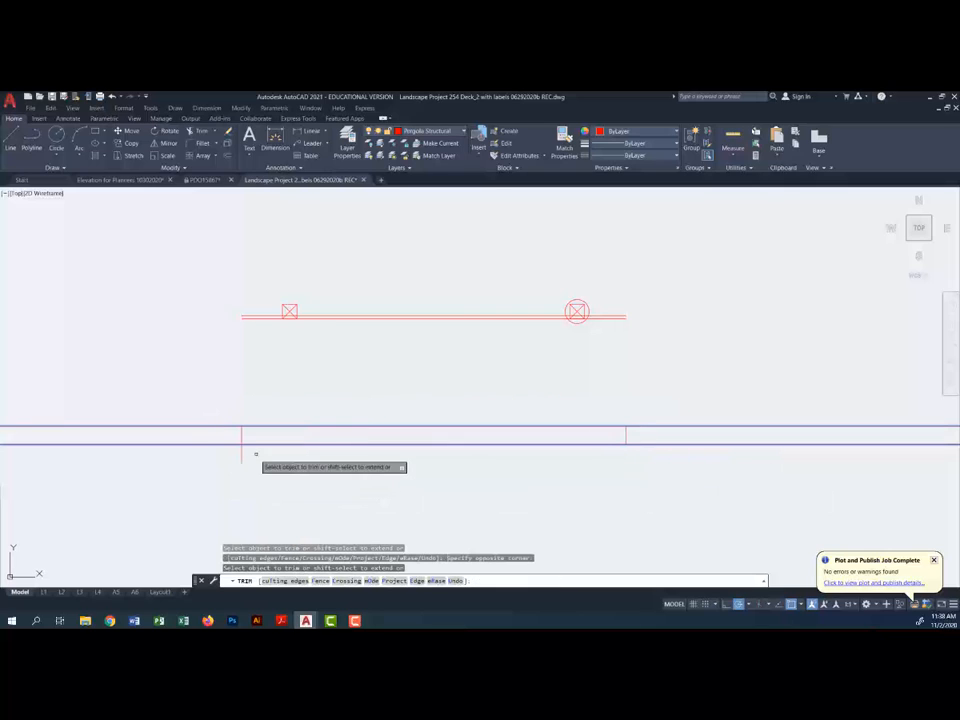
{"action": "left_click", "coordinate": [215, 455]}
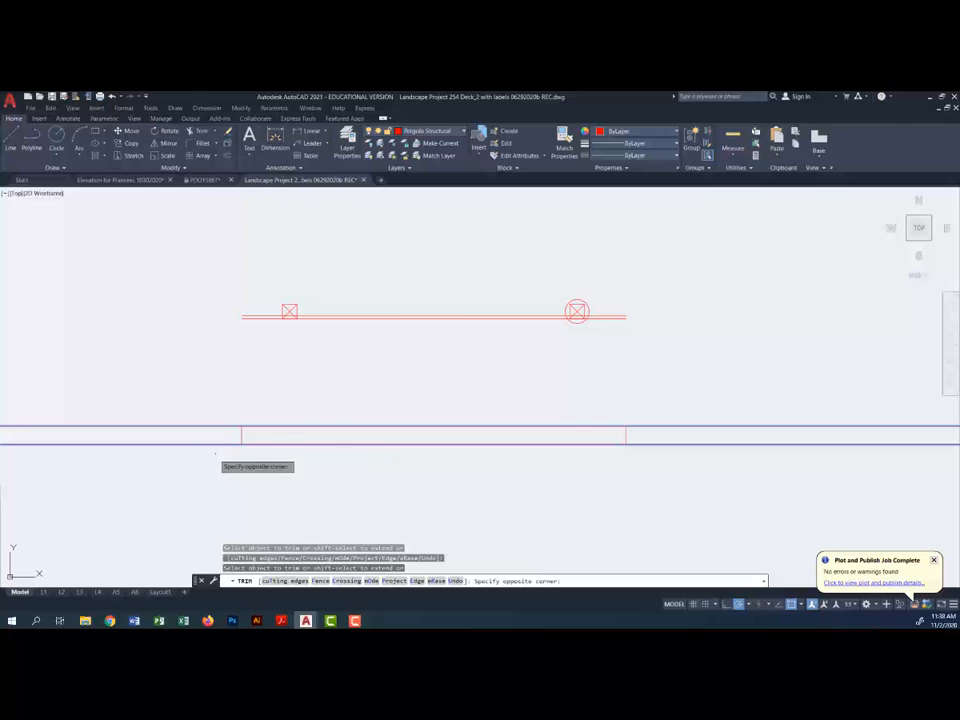
{"action": "left_click", "coordinate": [188, 406]}
{"action": "key", "text": "Return"}
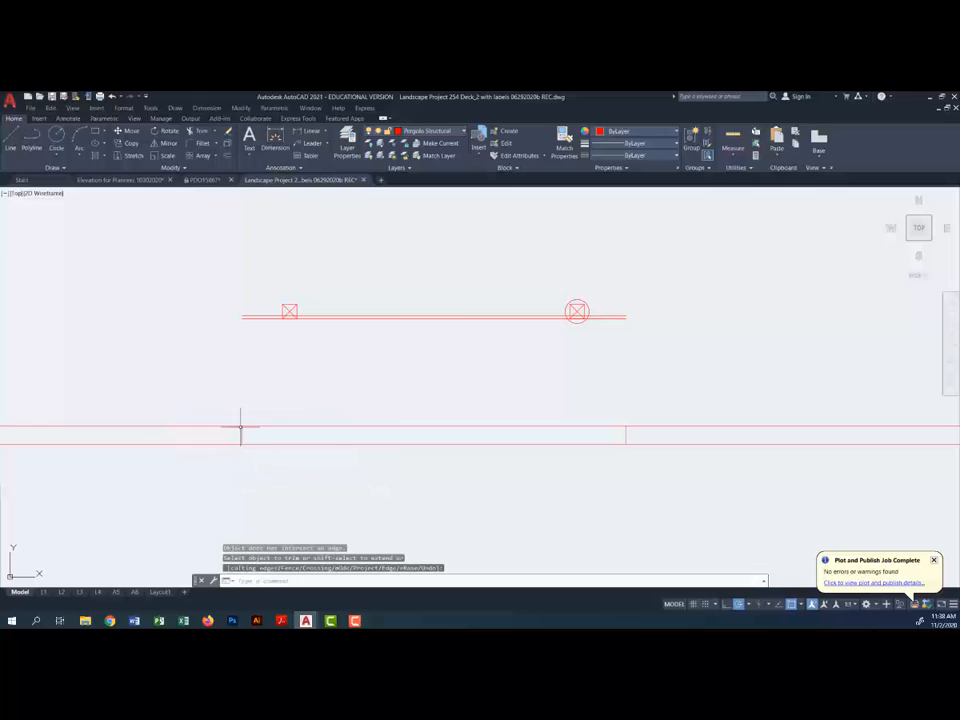
Step: Trim the horizontal lines beyond the two vertical end lines to leave the closed beam outline
{"action": "key", "text": "Return"}
{"action": "left_click", "coordinate": [231, 414]}
{"action": "left_click", "coordinate": [646, 453]}
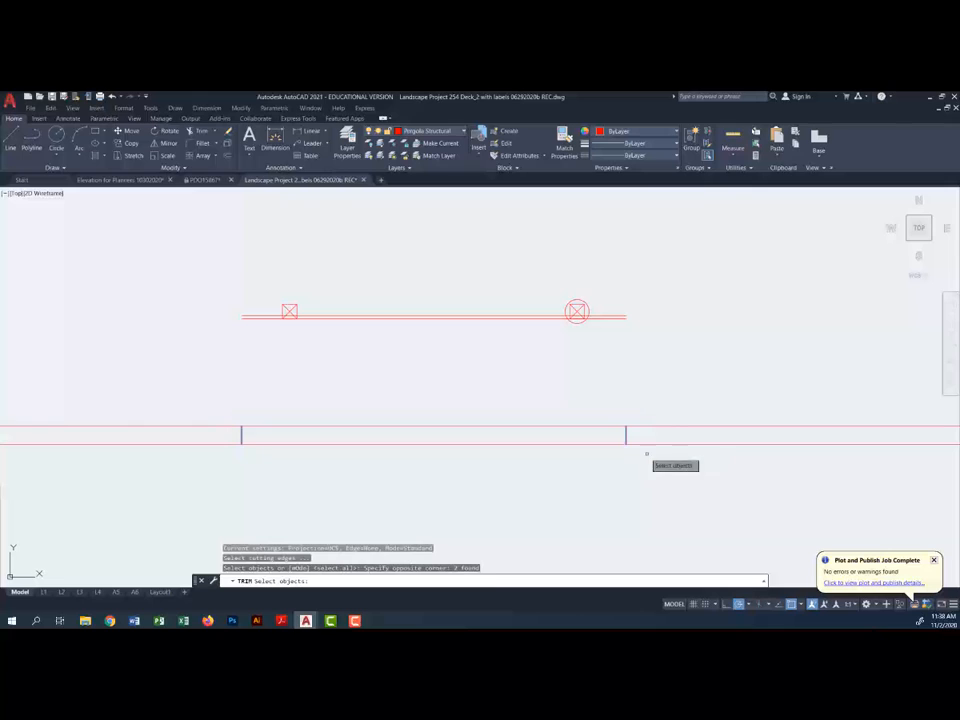
{"action": "key", "text": "Return"}
{"action": "left_click", "coordinate": [682, 454]}
{"action": "left_click", "coordinate": [655, 412]}
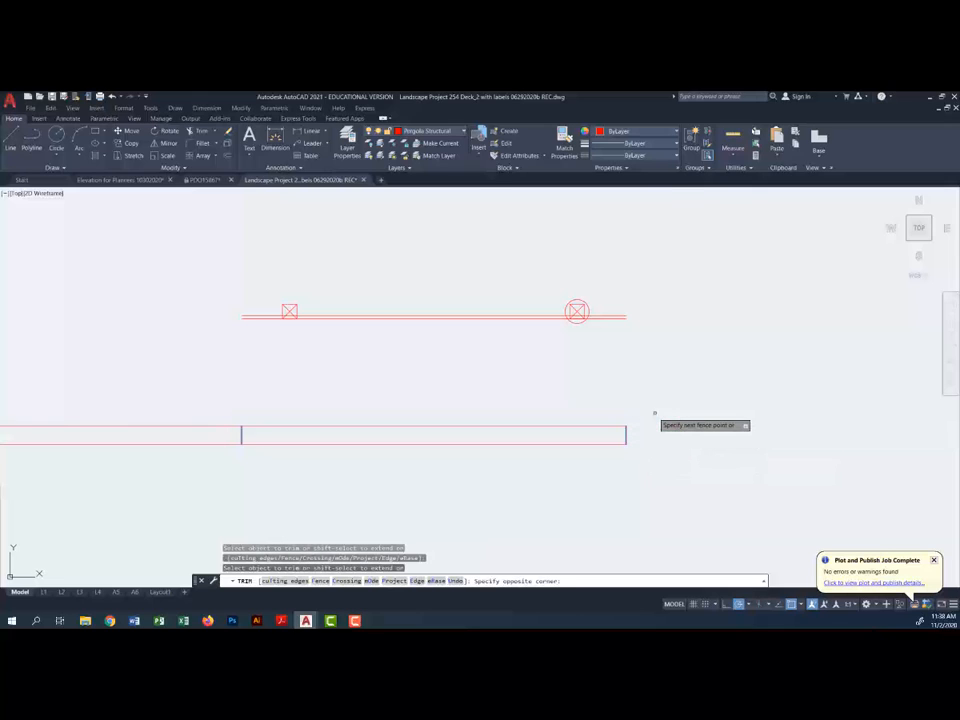
{"action": "left_click", "coordinate": [229, 450]}
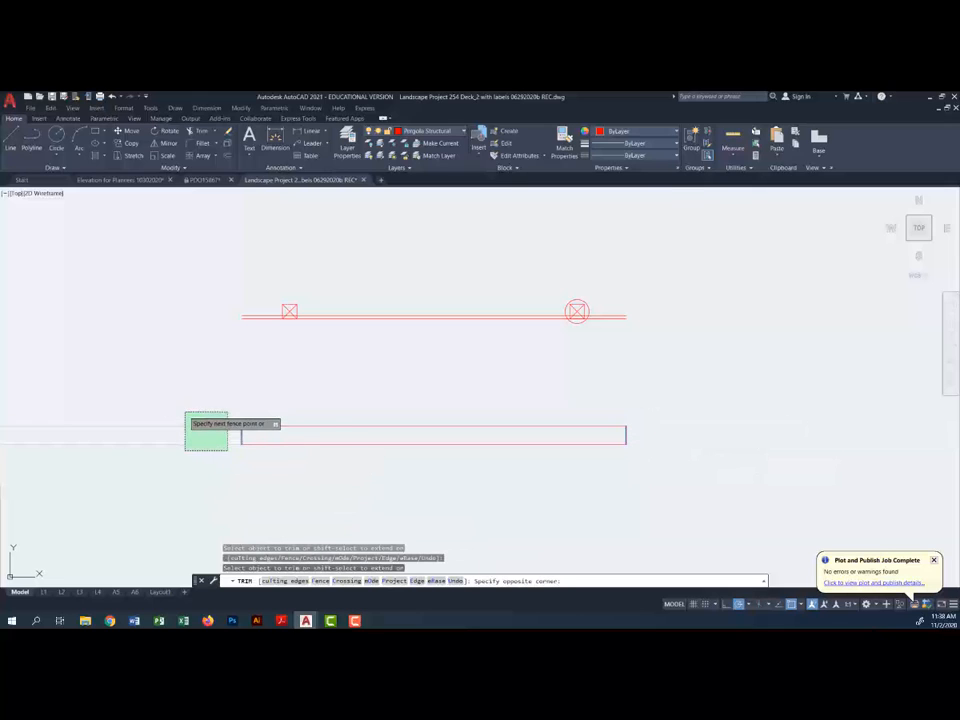
{"action": "left_click", "coordinate": [184, 411]}
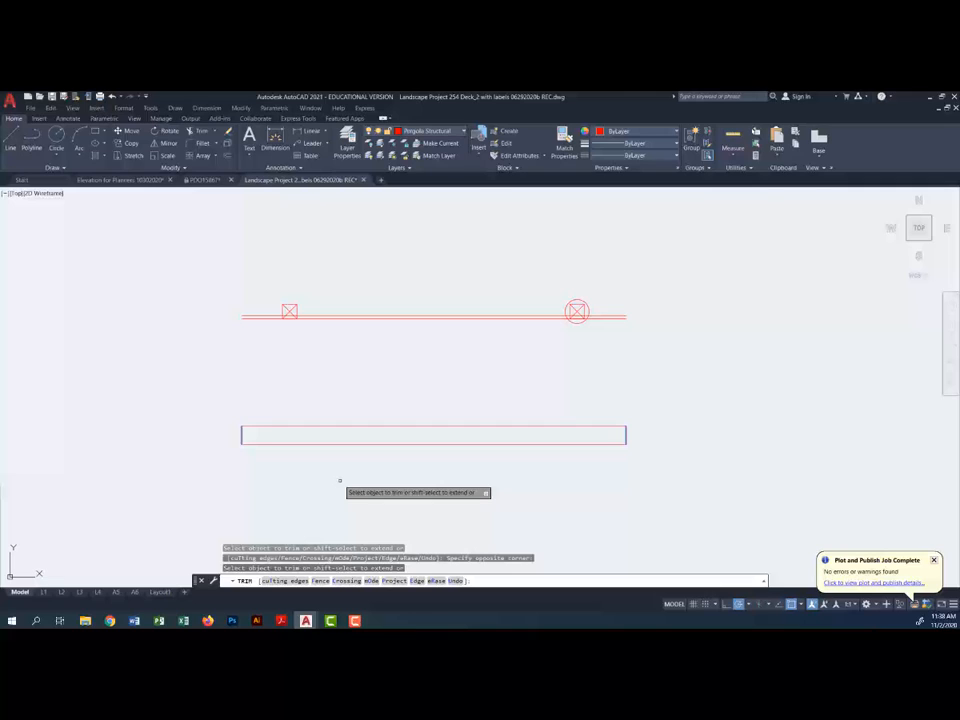
Step: Examine the rafter layout over the lower beam in the plan against the beam elevation below it, ending the active Trim
{"action": "scroll", "coordinate": [360, 437], "scroll_direction": "down", "scroll_amount": 4}
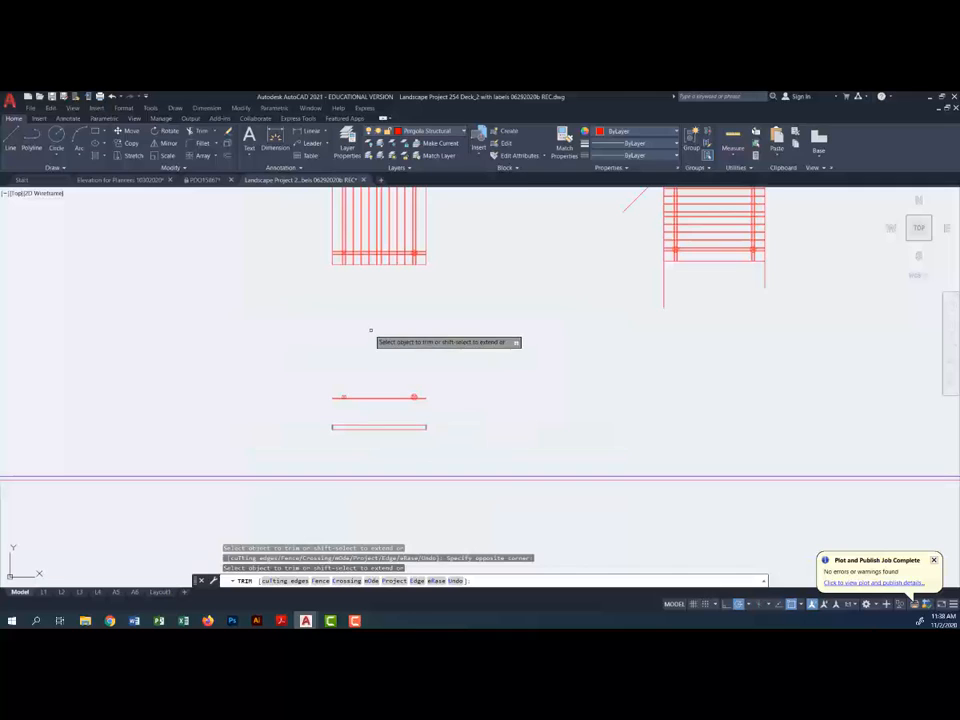
{"action": "scroll", "coordinate": [348, 245], "scroll_direction": "up", "scroll_amount": 5}
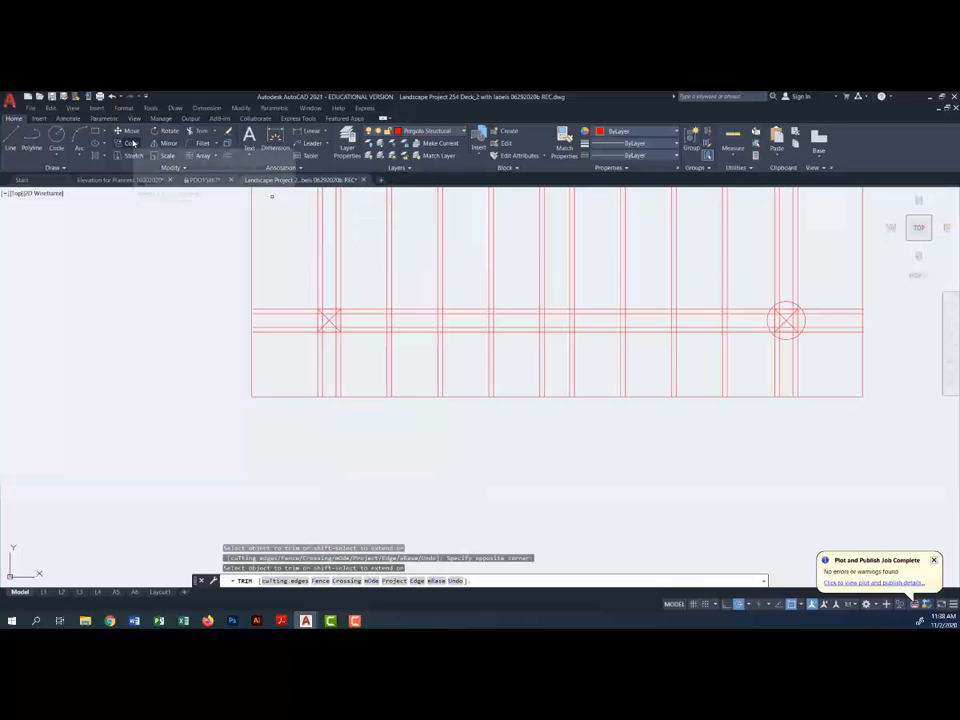
{"action": "scroll", "coordinate": [442, 412], "scroll_direction": "down", "scroll_amount": 6}
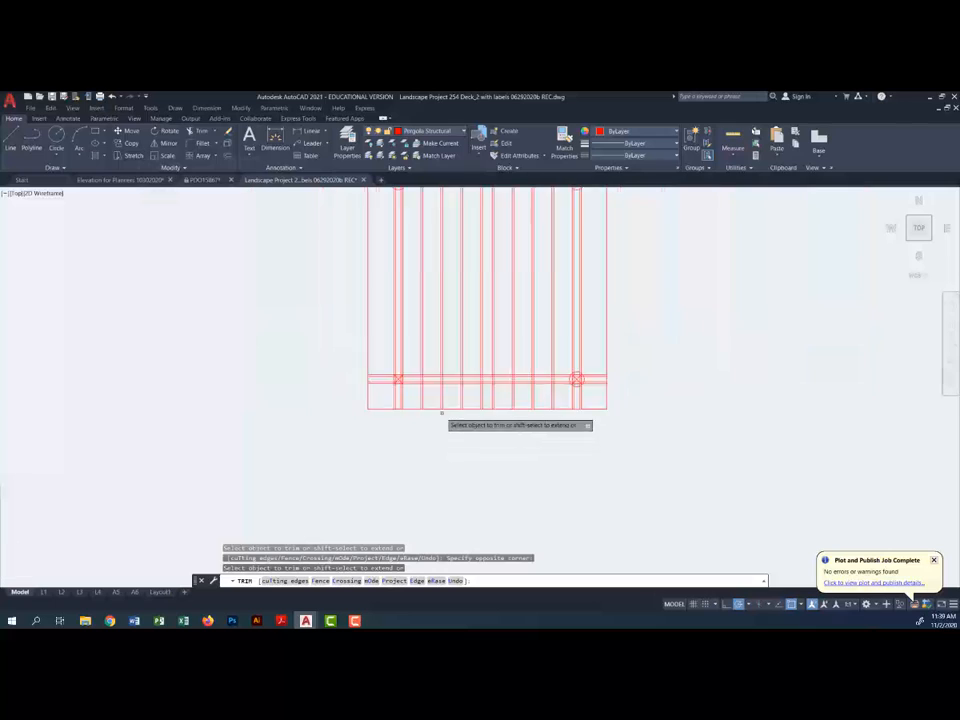
{"action": "mouse_move", "coordinate": [455, 485]}
{"action": "middle_mouse_down"}
{"action": "mouse_move", "coordinate": [399, 405]}
{"action": "mouse_move", "coordinate": [345, 354]}
{"action": "middle_mouse_up"}
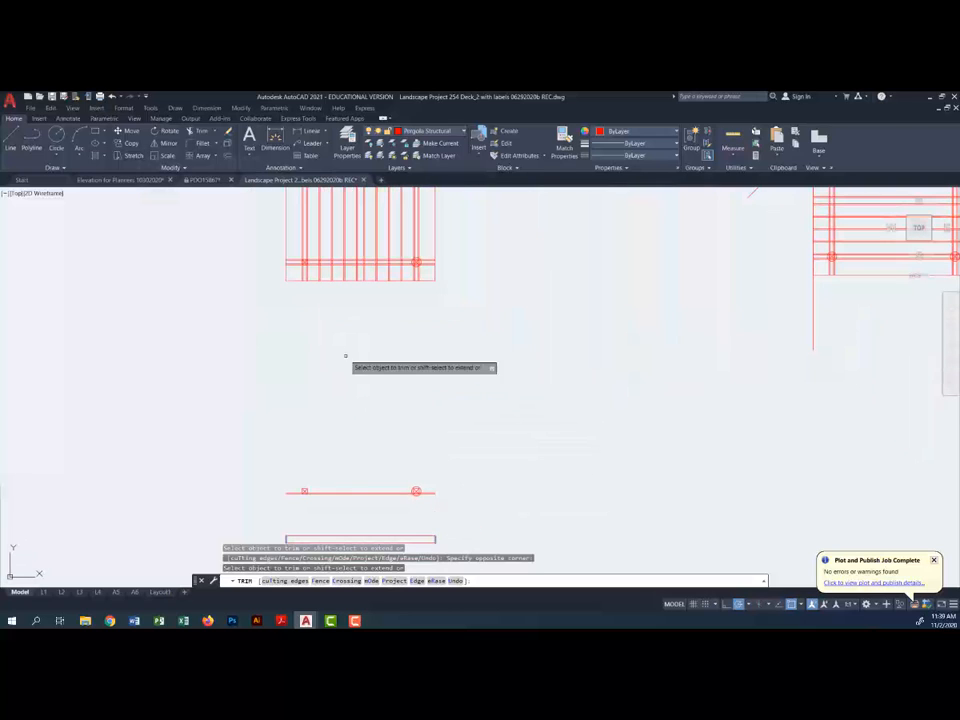
{"action": "middle_click_drag", "start_coordinate": [336, 448], "coordinate": [332, 433]}
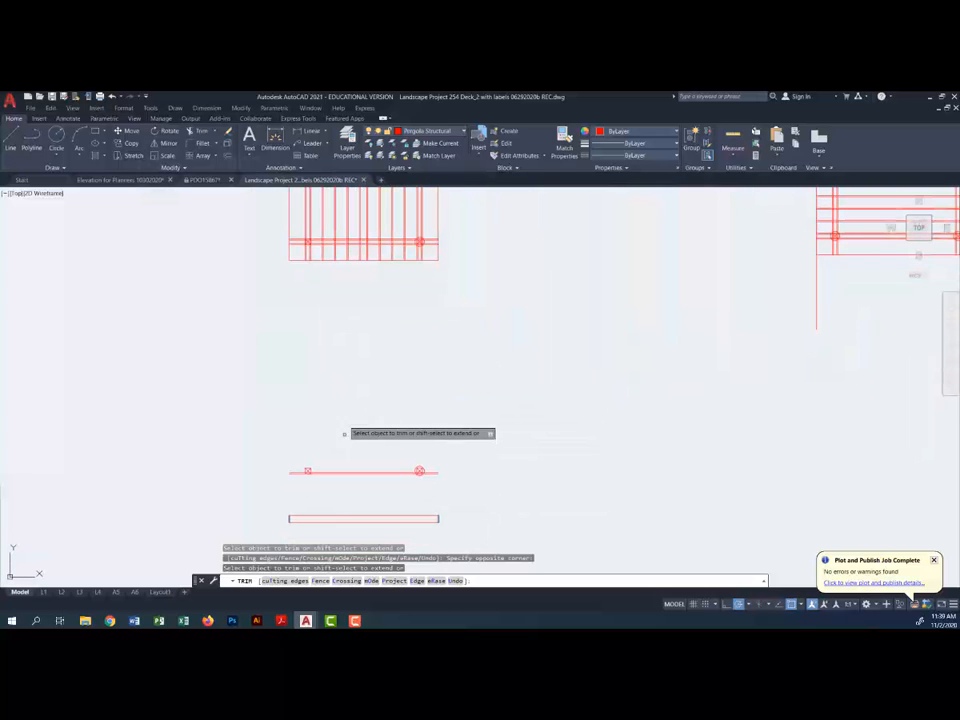
{"action": "scroll", "coordinate": [336, 523], "scroll_direction": "up", "scroll_amount": 2}
{"action": "scroll", "coordinate": [336, 510], "scroll_direction": "up", "scroll_amount": 2}
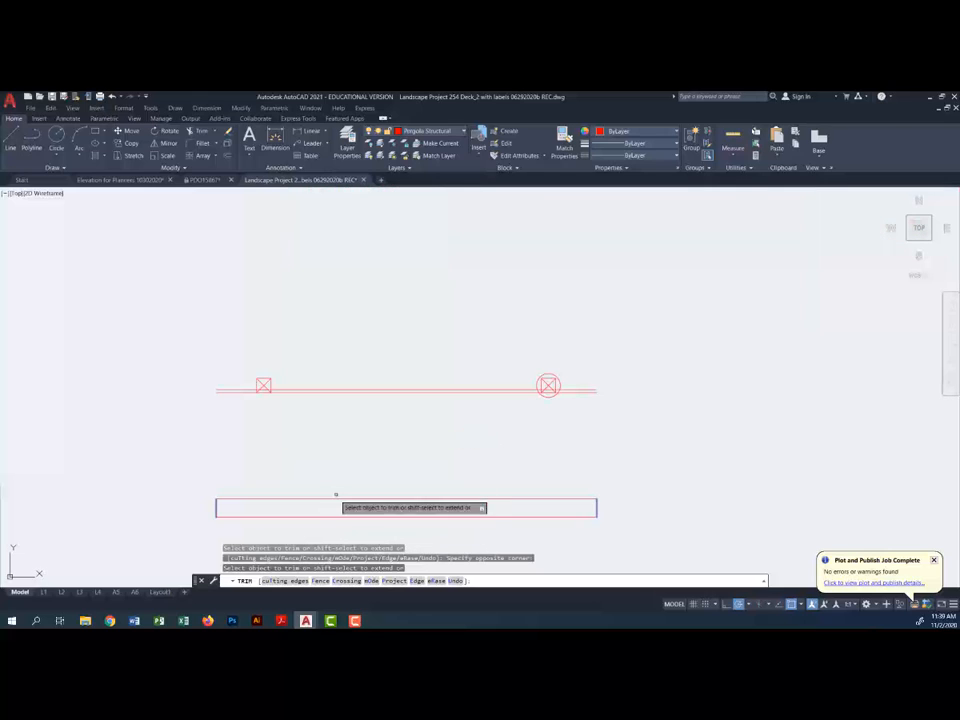
{"action": "scroll", "coordinate": [336, 500], "scroll_direction": "up", "scroll_amount": 4}
{"action": "scroll", "coordinate": [337, 494], "scroll_direction": "down", "scroll_amount": 2}
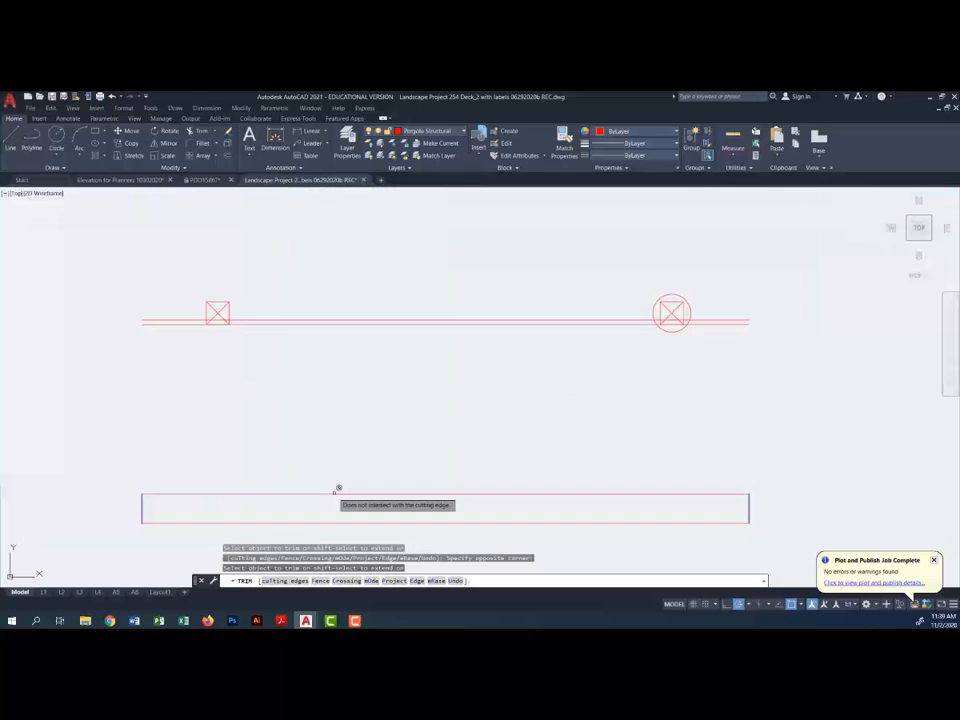
{"action": "key", "text": "Escape"}
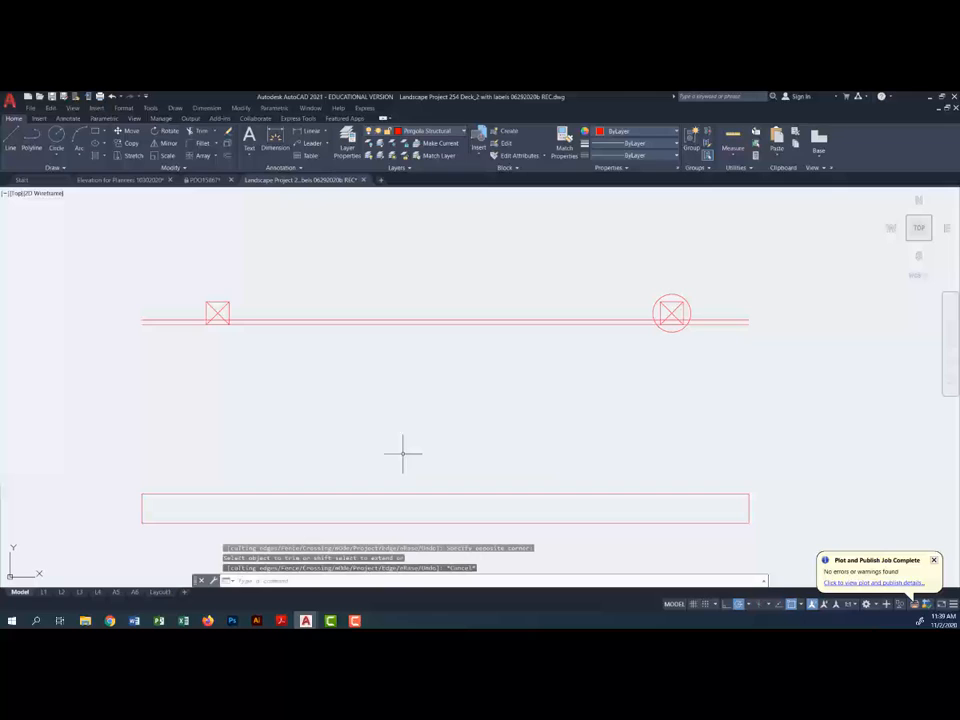
Step: Offset the top edge of the beam elevation 2" downward to mark the rafter notch depth
{"action": "left_click", "coordinate": [228, 157]}
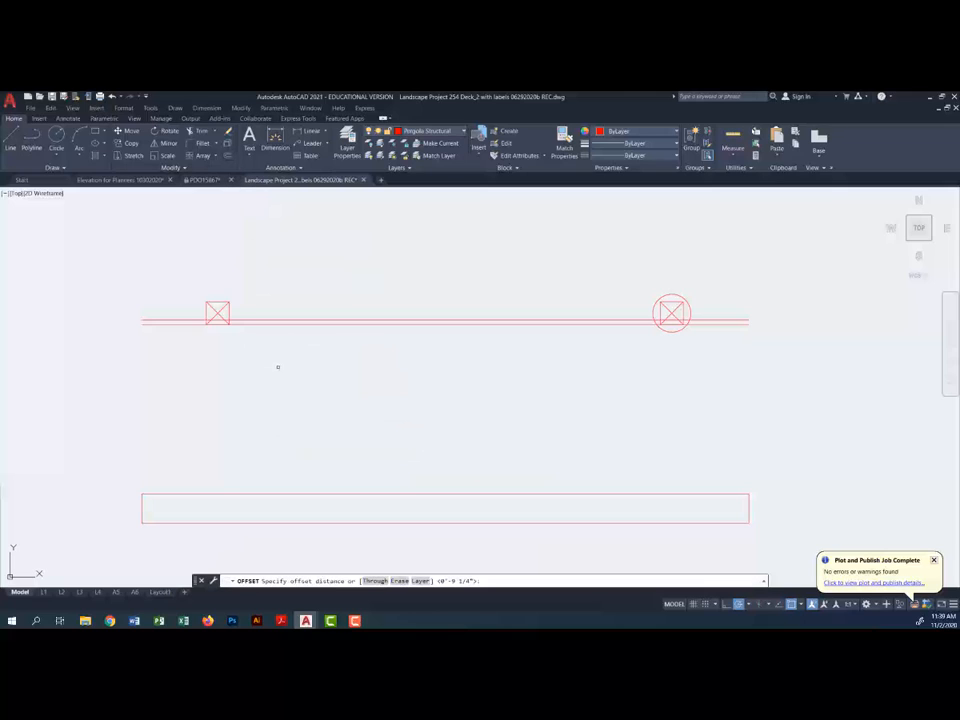
{"action": "type", "text": "2"}
{"action": "key", "text": "Return"}
{"action": "left_click", "coordinate": [361, 495]}
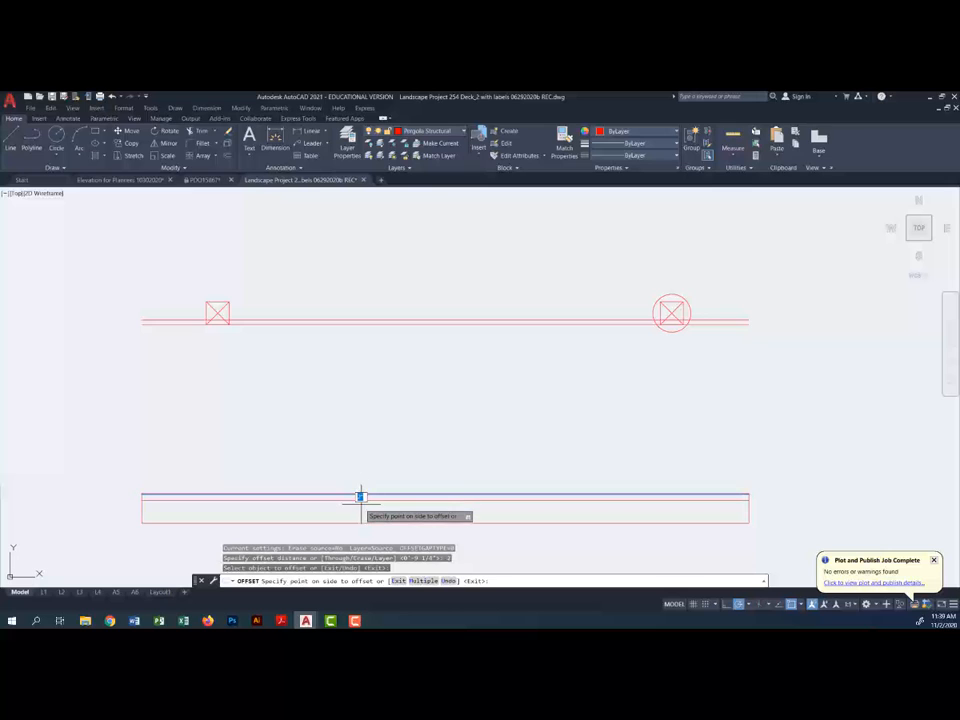
{"action": "left_click", "coordinate": [361, 498]}
Step: Copy the plan's rafter lines from its lower-left corner to the left end of the notch line in the beam elevation
{"action": "scroll", "coordinate": [362, 437], "scroll_direction": "down", "scroll_amount": 5}
{"action": "middle_click_drag", "start_coordinate": [360, 313], "coordinate": [354, 435]}
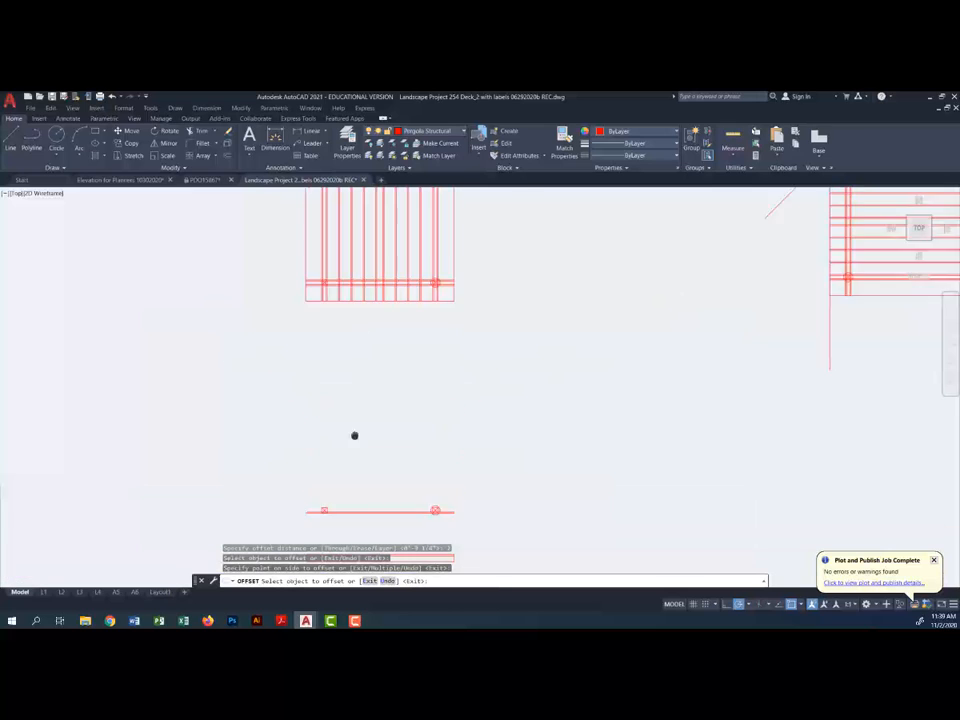
{"action": "scroll", "coordinate": [356, 400], "scroll_direction": "up", "scroll_amount": 6}
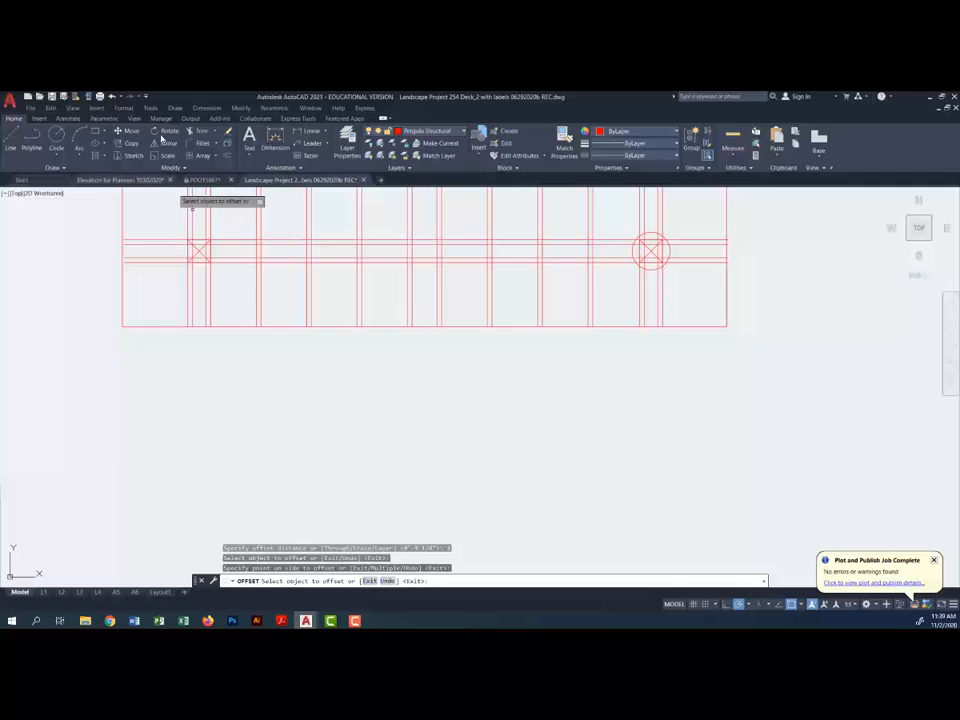
{"action": "left_click", "coordinate": [134, 144]}
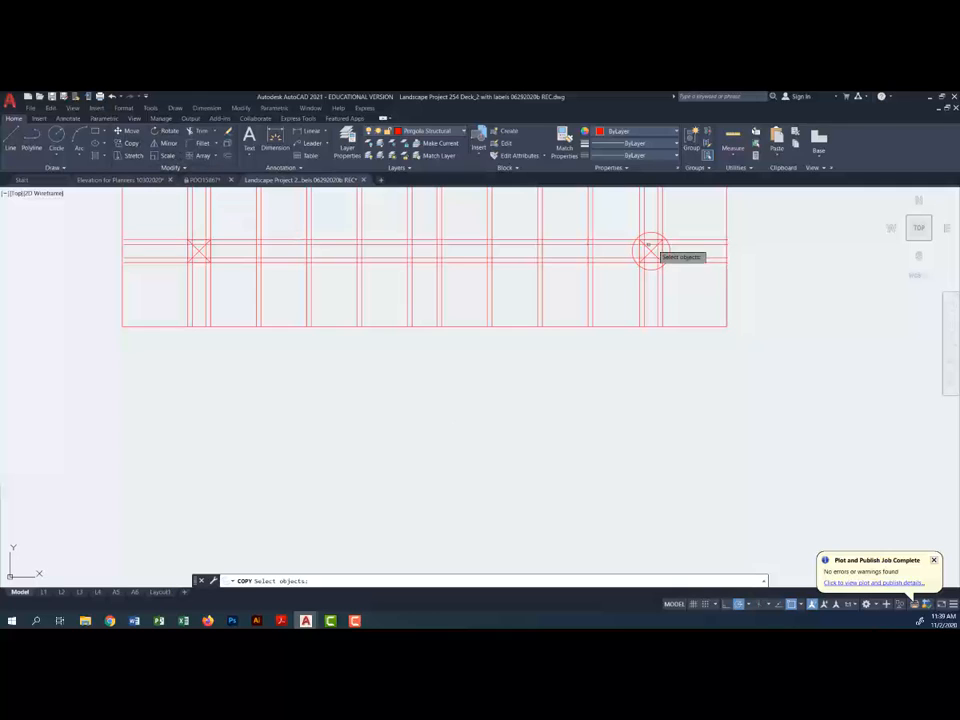
{"action": "left_click", "coordinate": [681, 311]}
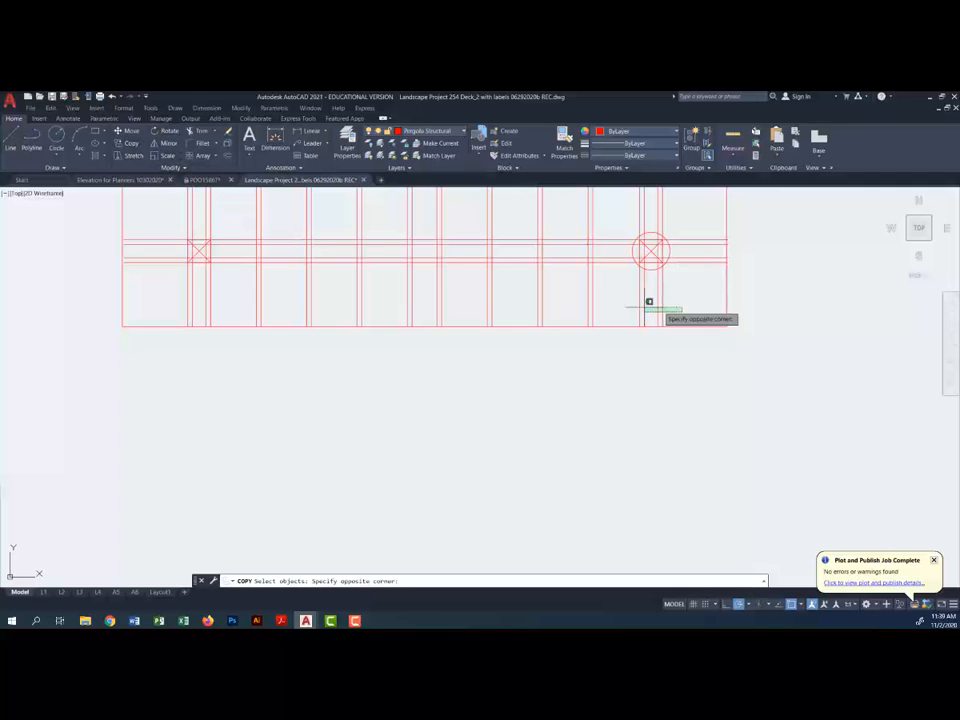
{"action": "left_click", "coordinate": [177, 284]}
{"action": "key", "text": "Return"}
{"action": "left_click", "coordinate": [122, 327]}
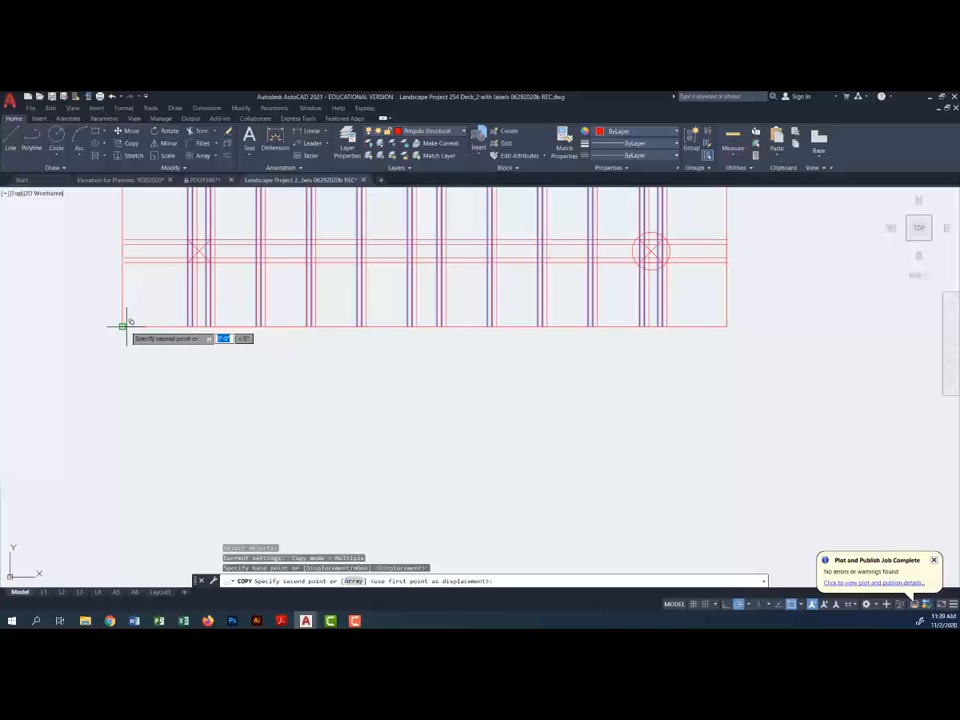
{"action": "scroll", "coordinate": [133, 298], "scroll_direction": "down", "scroll_amount": 3}
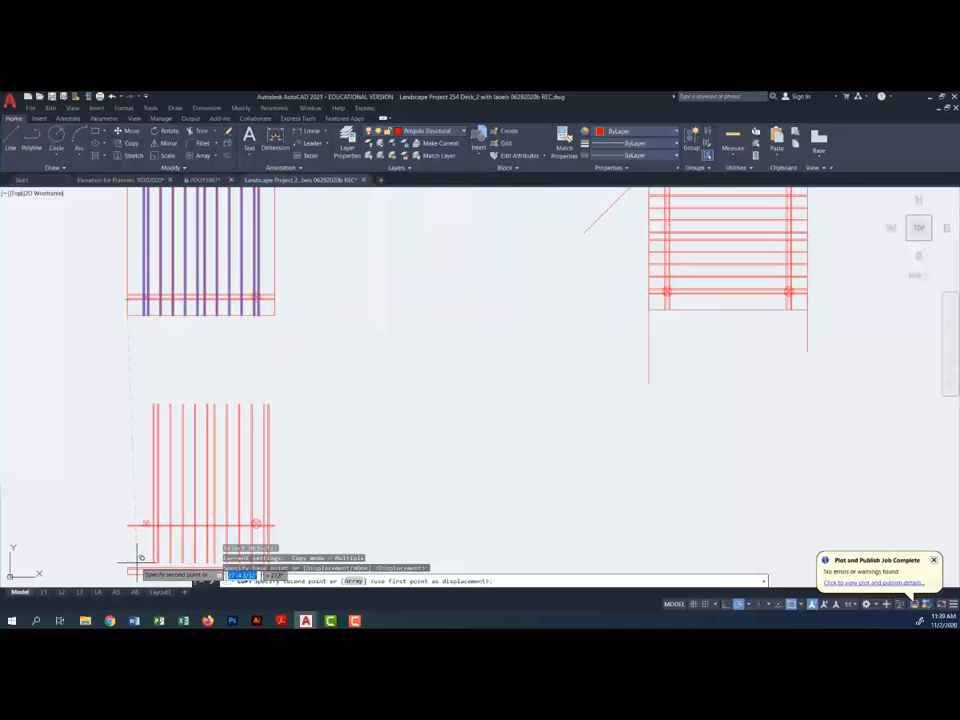
{"action": "middle_click_drag", "start_coordinate": [136, 551], "coordinate": [204, 360]}
{"action": "scroll", "coordinate": [195, 356], "scroll_direction": "up", "scroll_amount": 5}
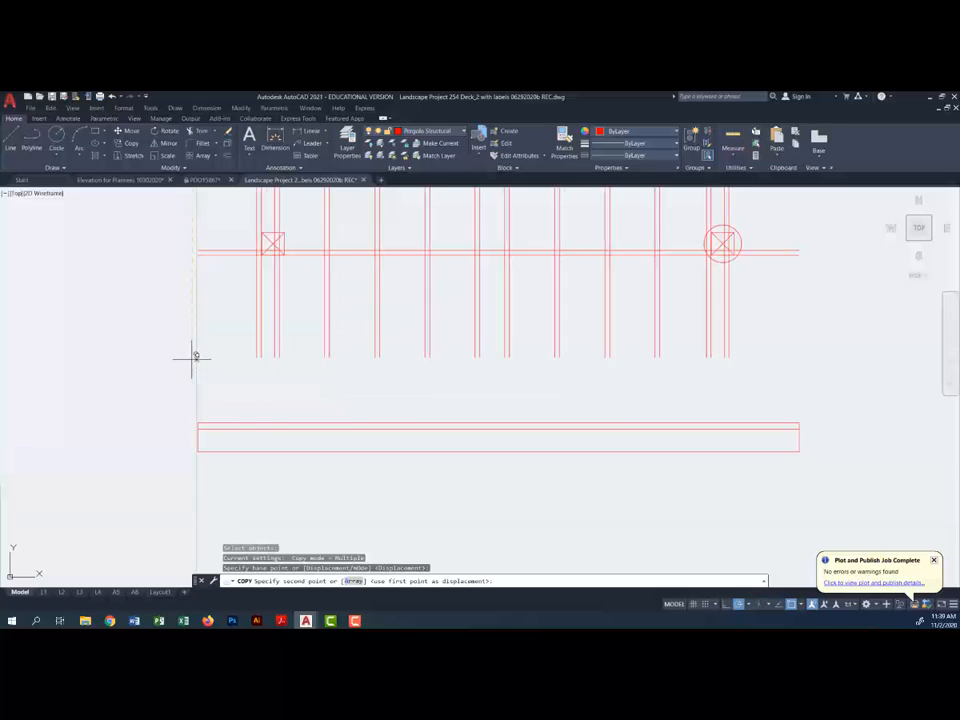
{"action": "left_click", "coordinate": [199, 427]}
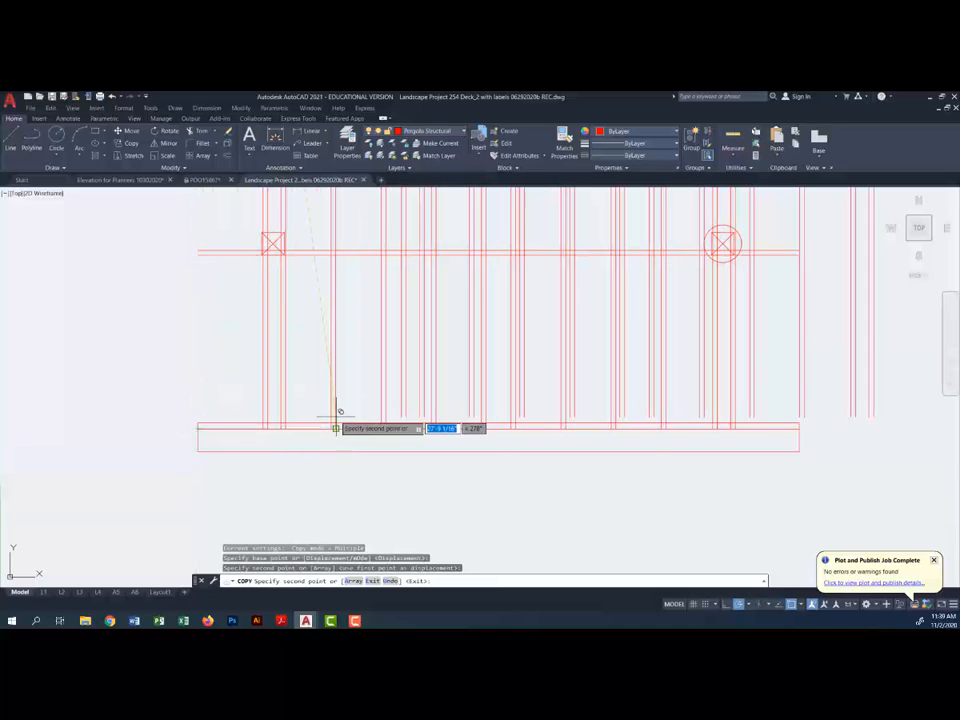
{"action": "key", "text": "Escape"}
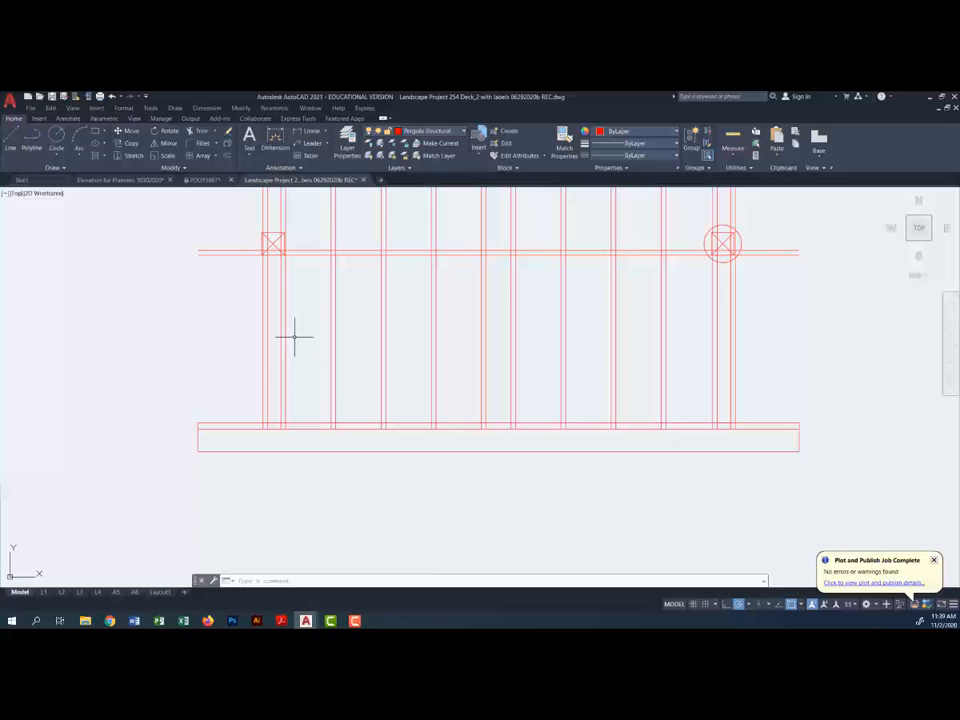
Step: Offset the notch line 7.25" upward to mark the top of the rafters
{"action": "left_click", "coordinate": [230, 157]}
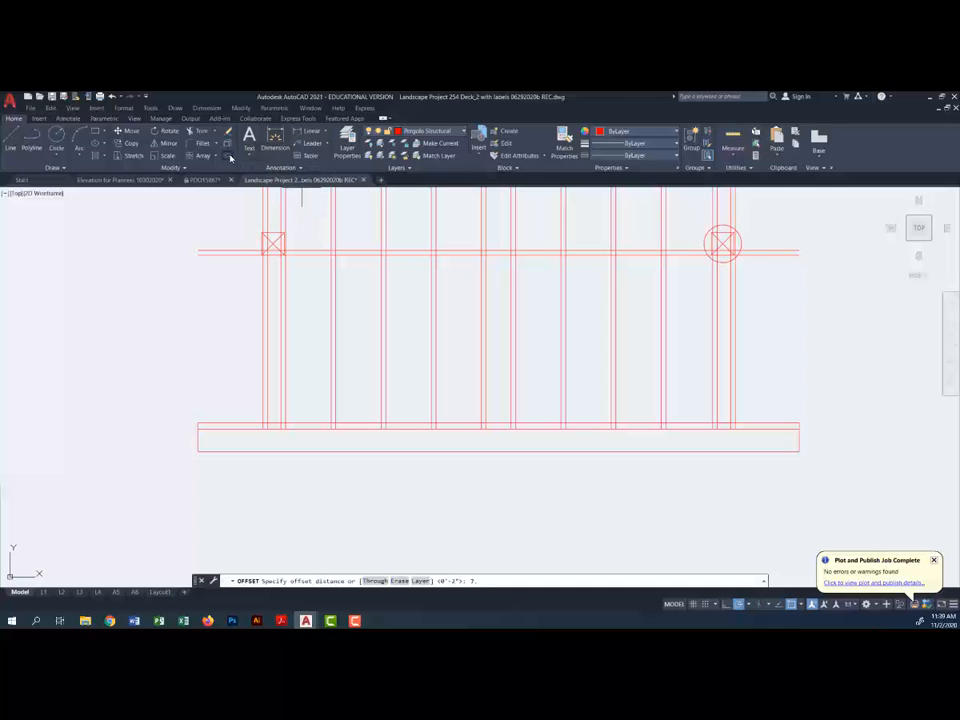
{"action": "type", "text": "7.25"}
{"action": "key", "text": "Return"}
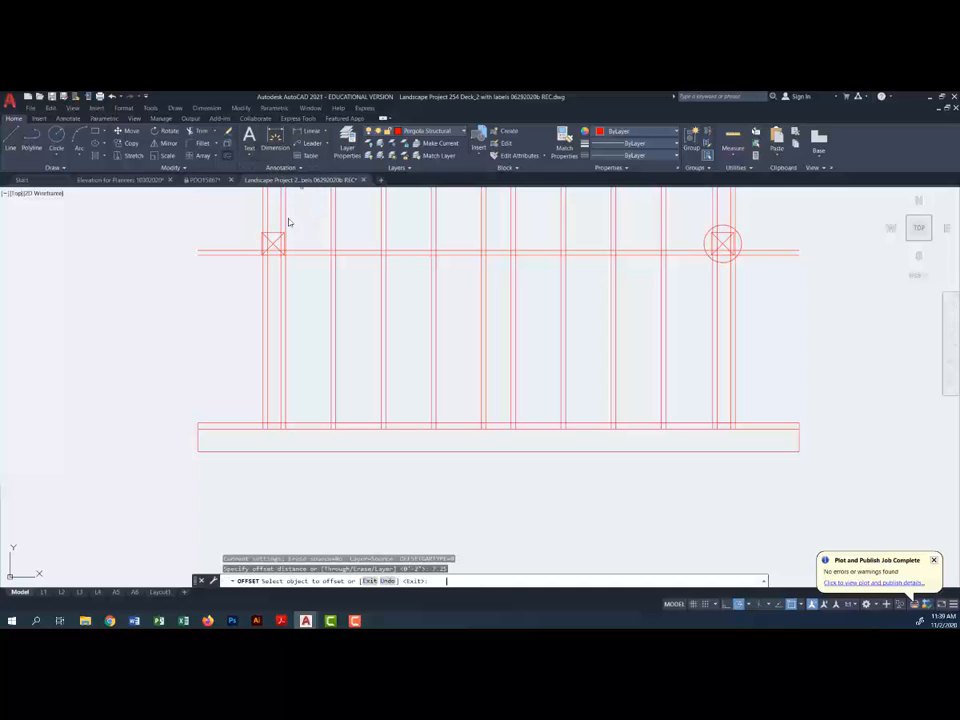
{"action": "left_click", "coordinate": [318, 425]}
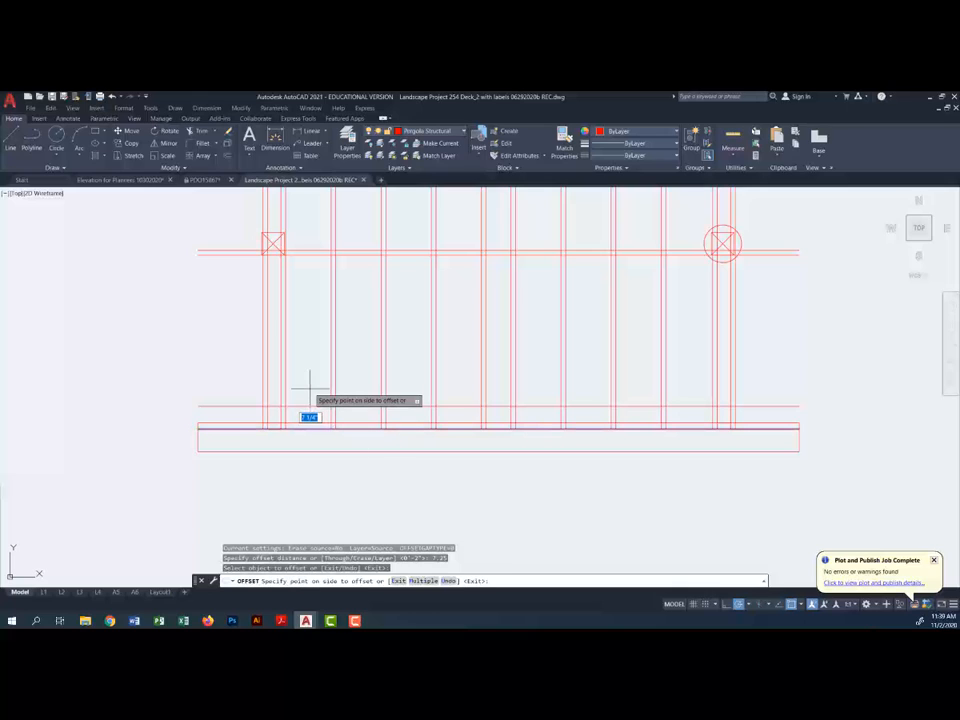
{"action": "left_click", "coordinate": [309, 384]}
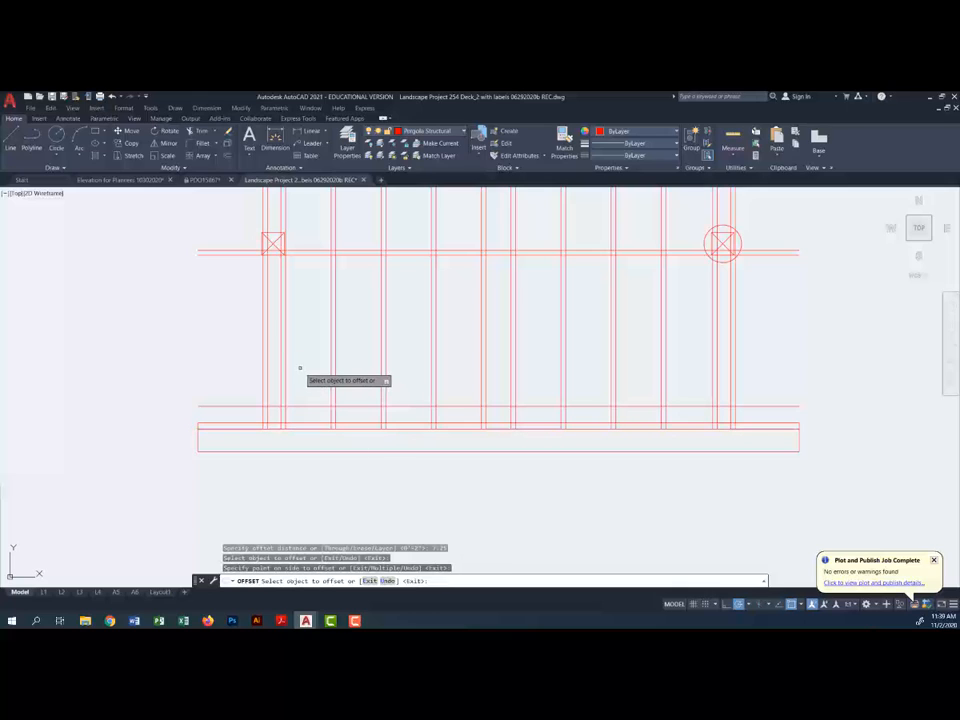
{"action": "key", "text": "Escape"}
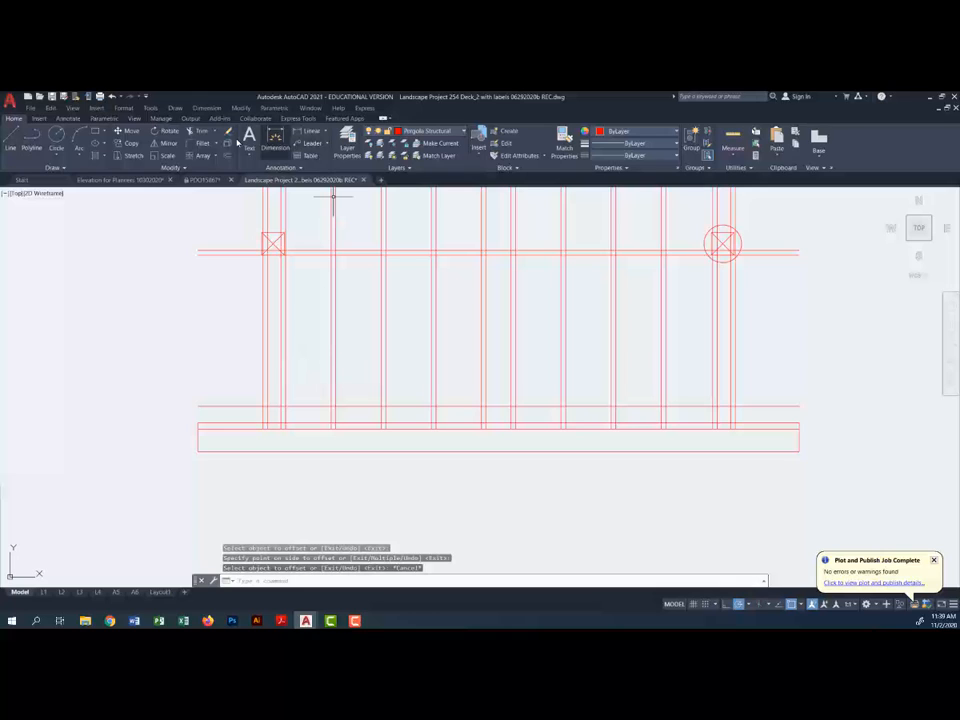
Step: Trim all copied rafter lines above the rafter top line, using the elevation lines and rafters as cutting edges
{"action": "left_click", "coordinate": [201, 131]}
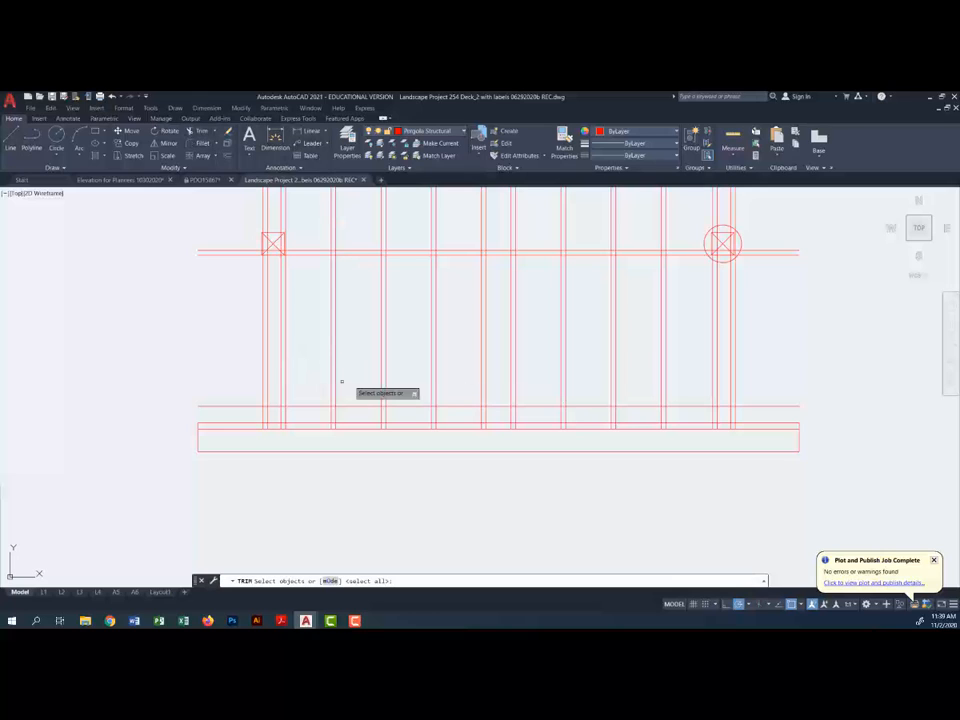
{"action": "left_click", "coordinate": [146, 351]}
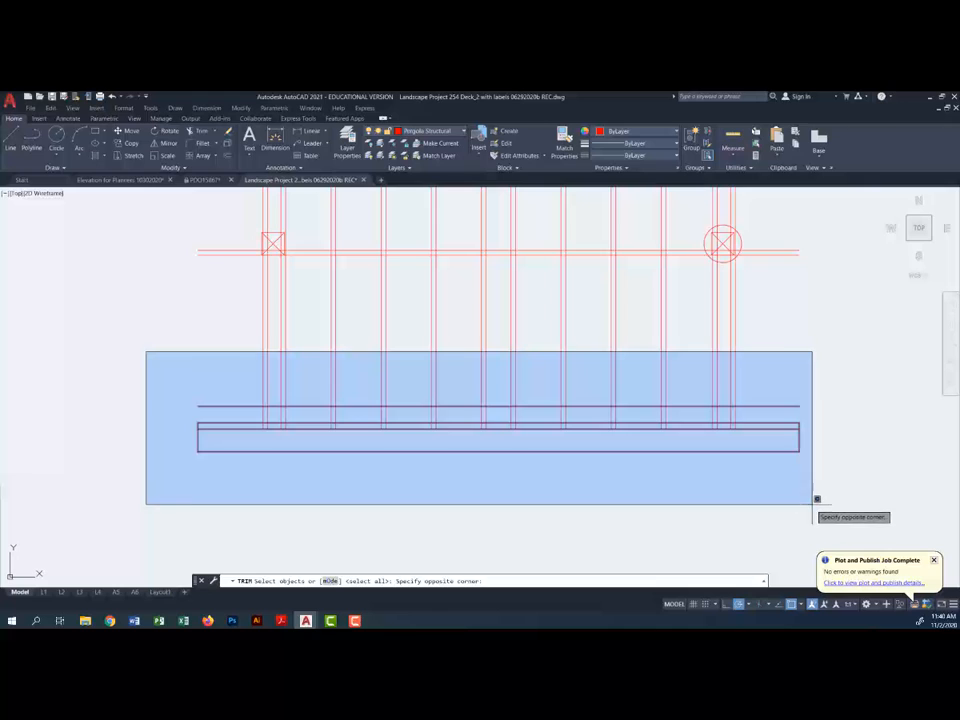
{"action": "left_click", "coordinate": [814, 506]}
{"action": "left_click", "coordinate": [765, 384]}
{"action": "left_click", "coordinate": [196, 327]}
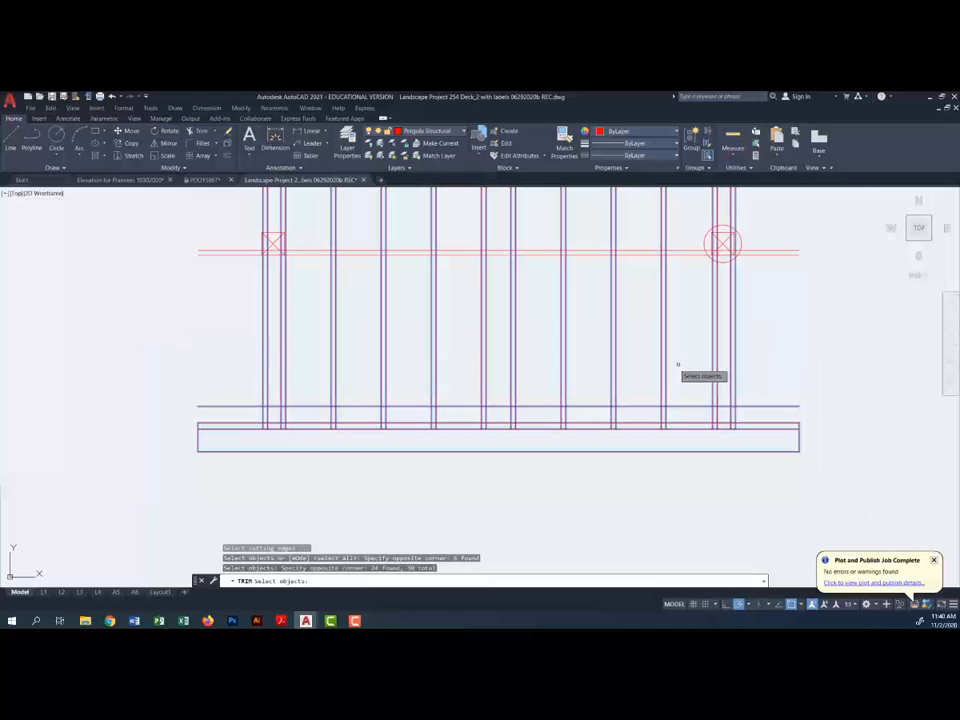
{"action": "key", "text": "Return"}
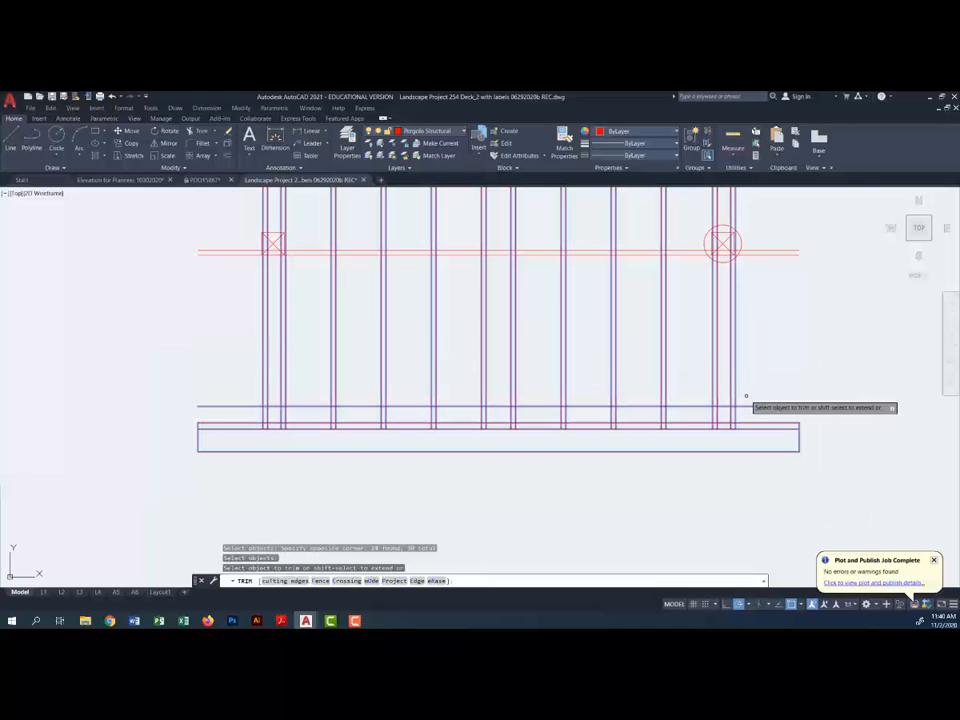
{"action": "left_click", "coordinate": [746, 395]}
{"action": "left_click", "coordinate": [163, 364]}
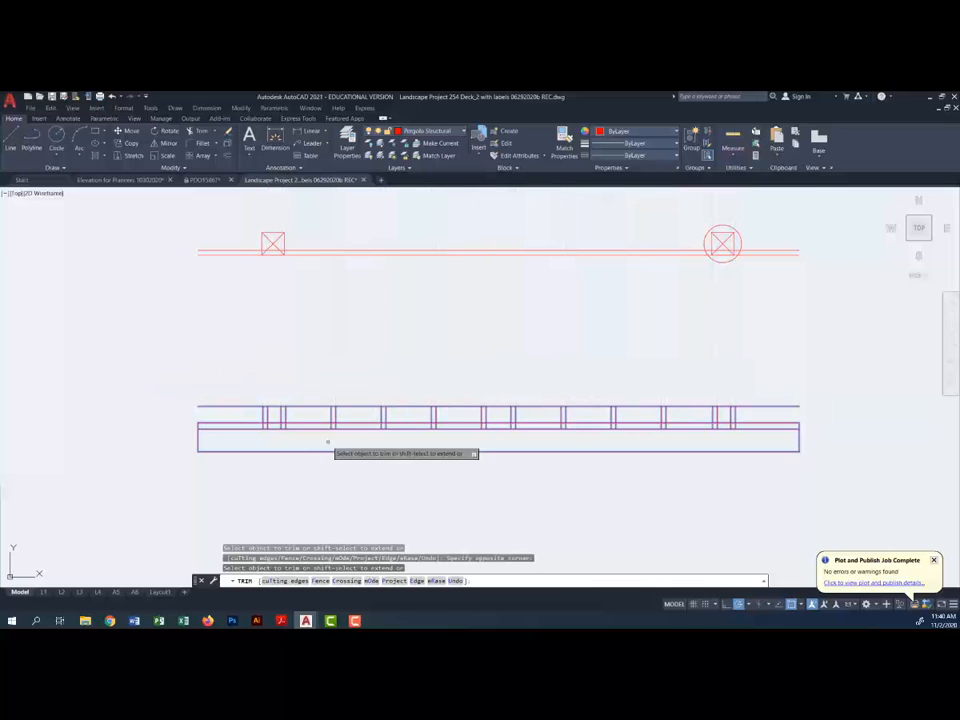
Step: Trim the rafter top line and the notch line between and beyond the rafters, leaving only the closed rafter ends on the beam elevation
{"action": "left_click", "coordinate": [761, 411]}
{"action": "left_click", "coordinate": [751, 392]}
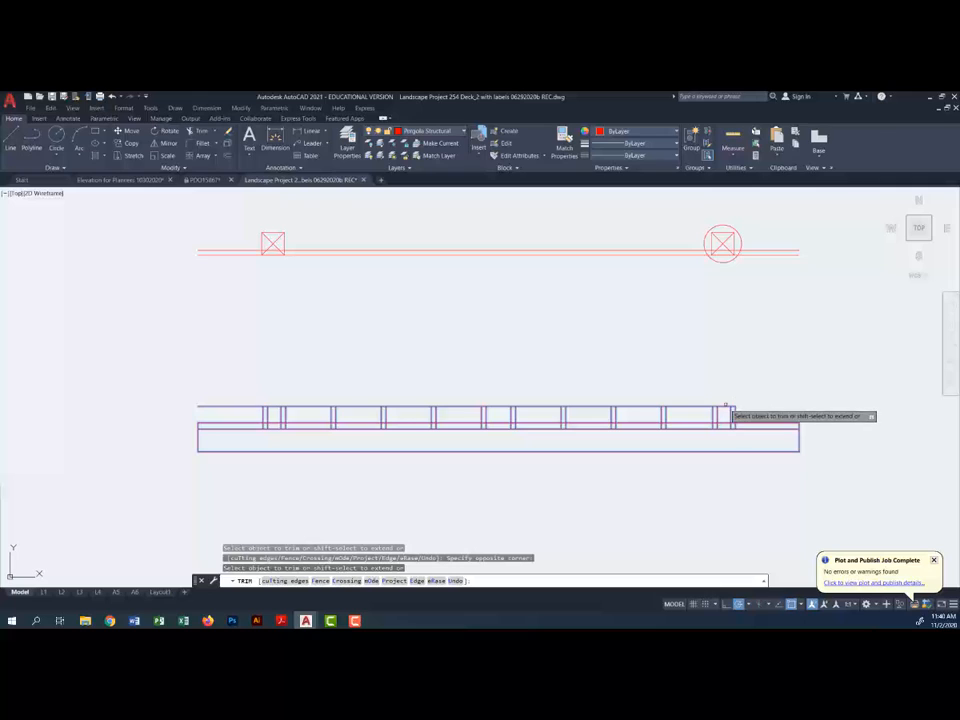
{"action": "left_click", "coordinate": [729, 406]}
{"action": "left_click", "coordinate": [698, 406]}
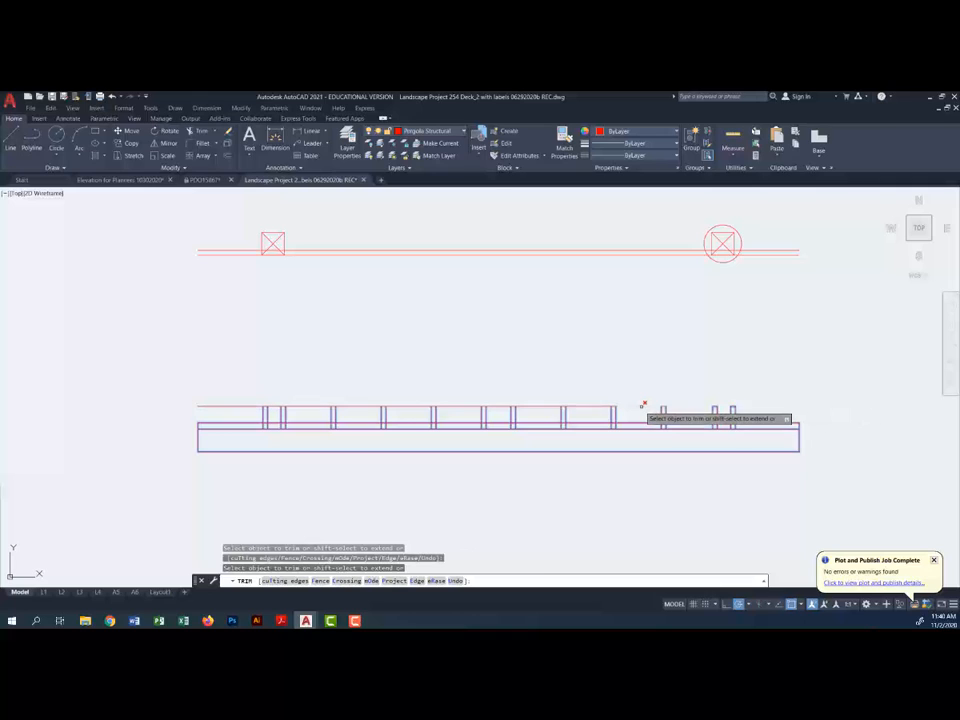
{"action": "left_click", "coordinate": [598, 406]}
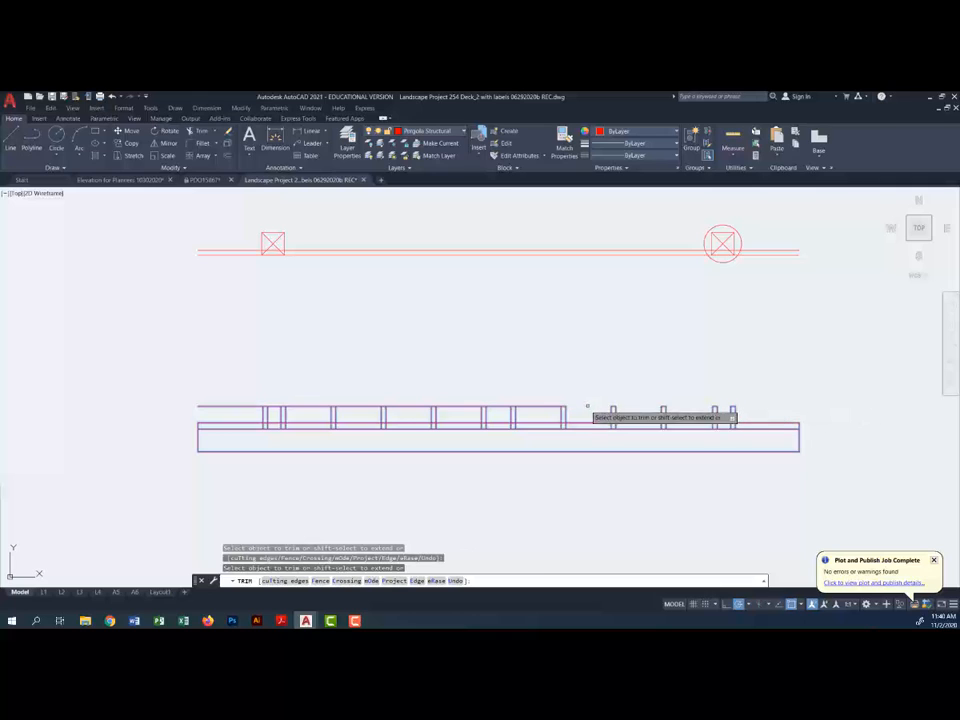
{"action": "left_click", "coordinate": [545, 405]}
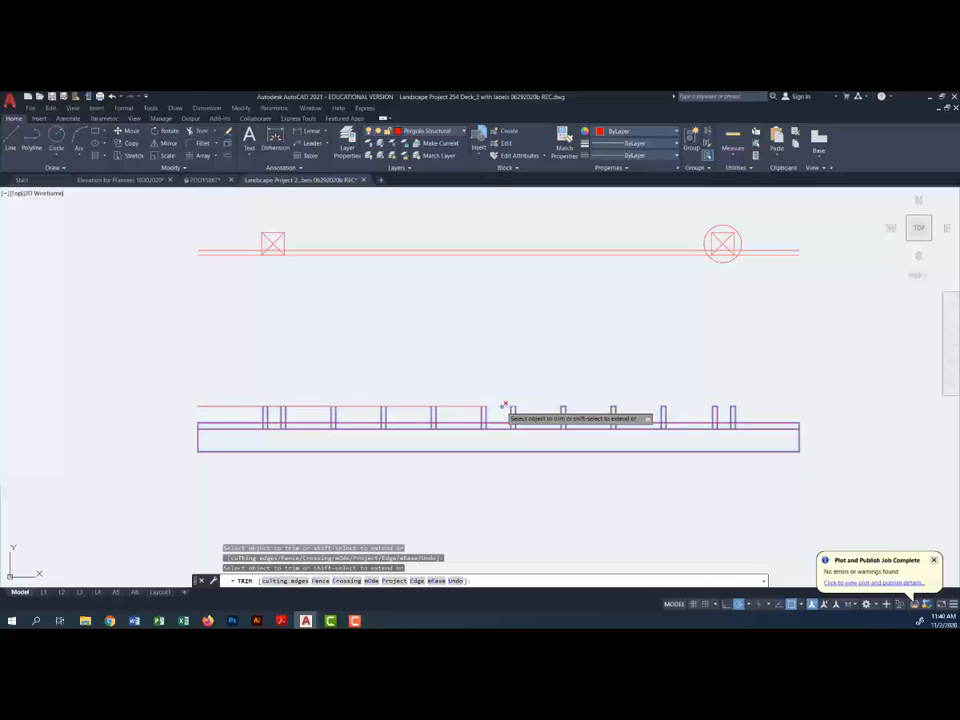
{"action": "left_click", "coordinate": [463, 405]}
{"action": "left_click", "coordinate": [411, 405]}
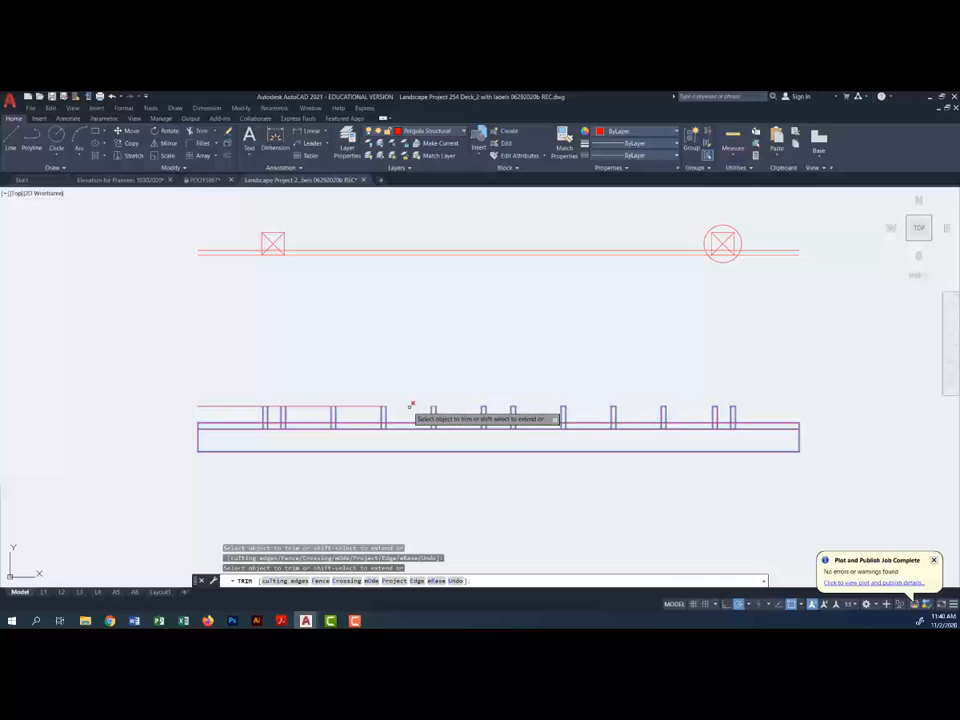
{"action": "left_click", "coordinate": [358, 404]}
{"action": "left_click", "coordinate": [311, 404]}
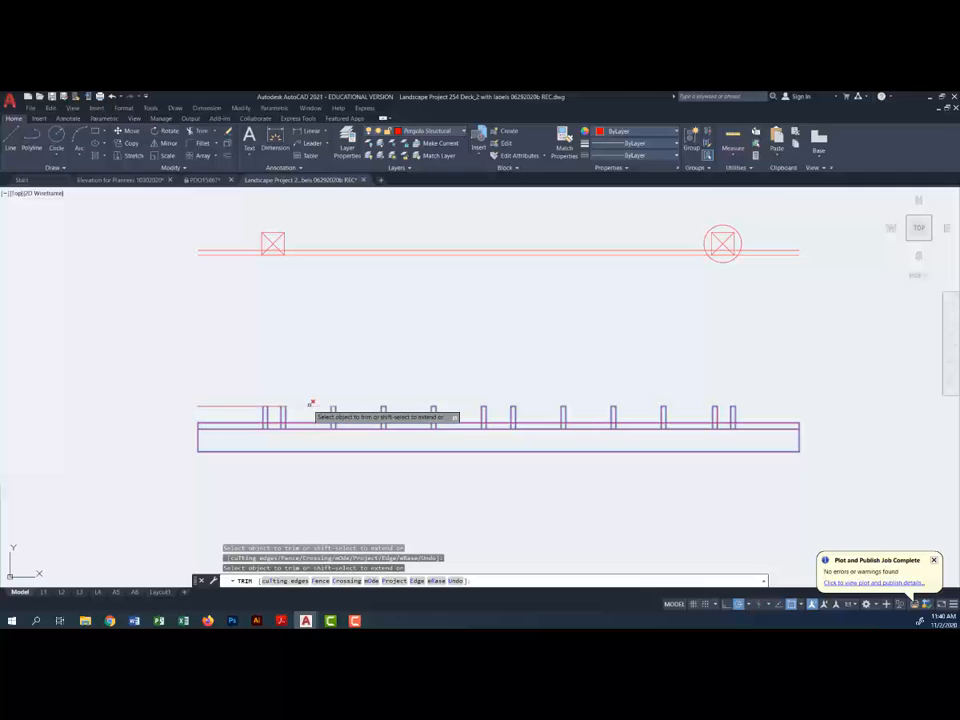
{"action": "left_click", "coordinate": [258, 406]}
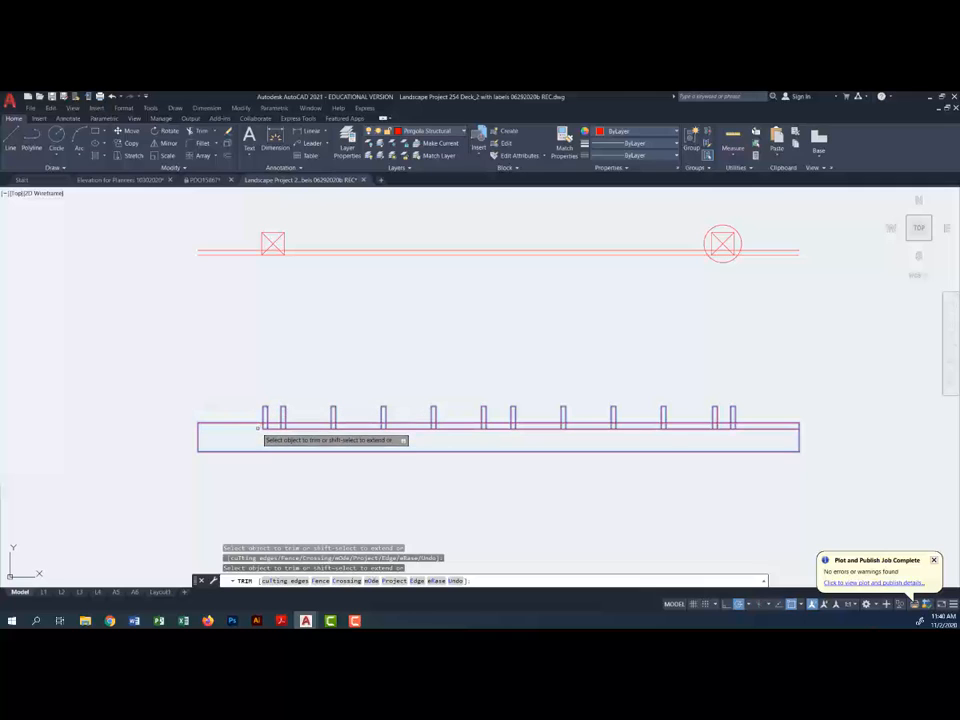
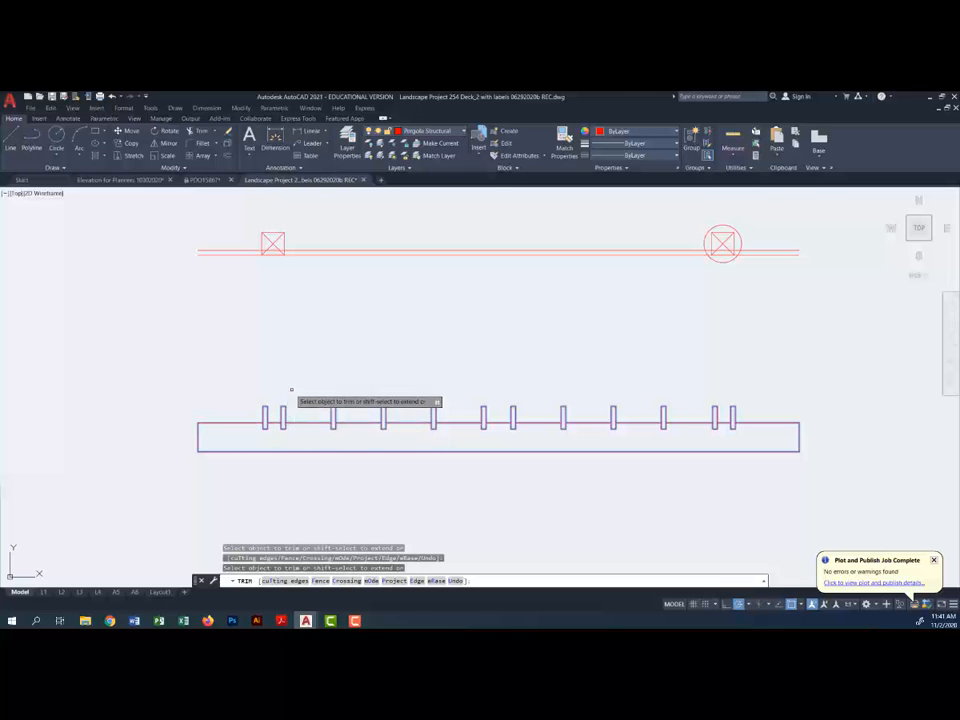
{"action": "scroll", "coordinate": [293, 400], "scroll_direction": "down", "scroll_amount": 4}
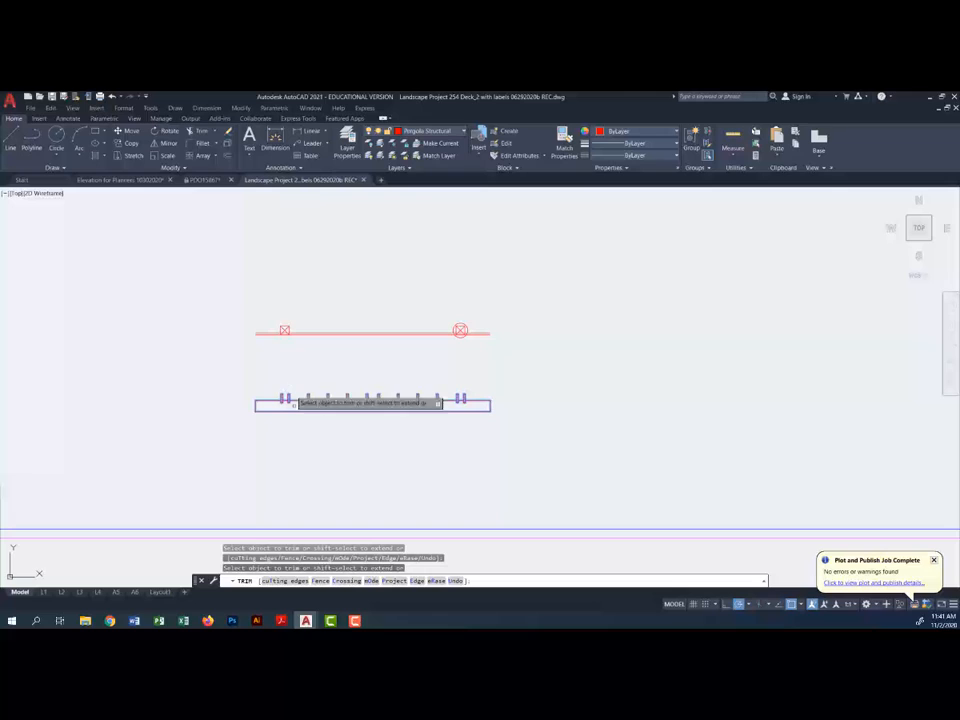
{"action": "left_click", "coordinate": [299, 524]}
{"action": "key", "text": "Escape"}
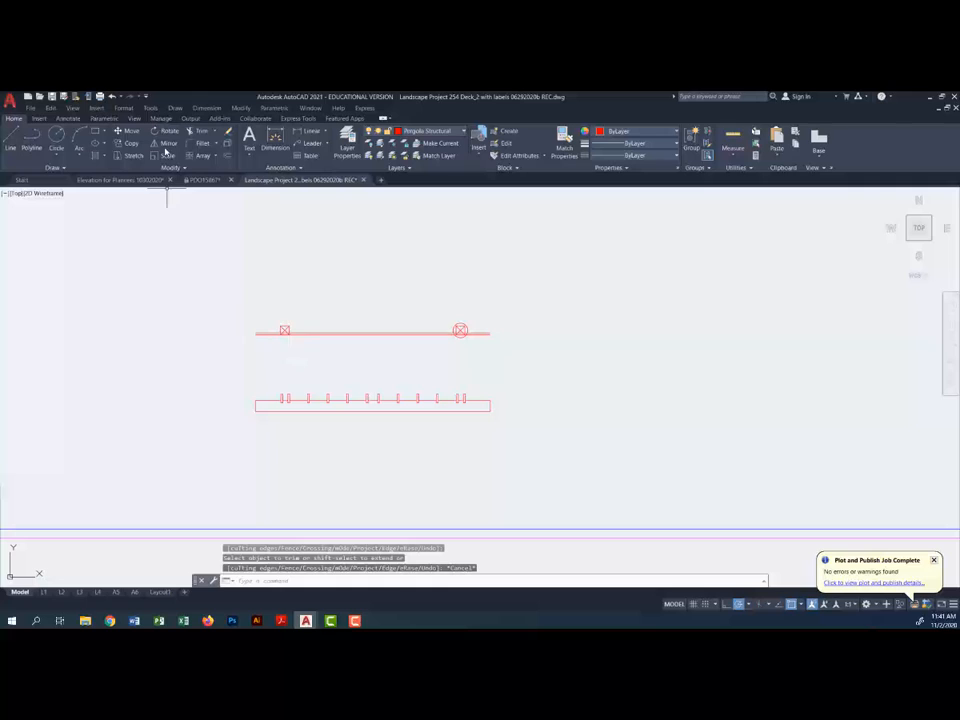
Step: Draw the left post's two vertical edges from the outer sides of the left rafter pair down past the deck lines, about 9'-11" long
{"action": "left_click", "coordinate": [8, 139]}
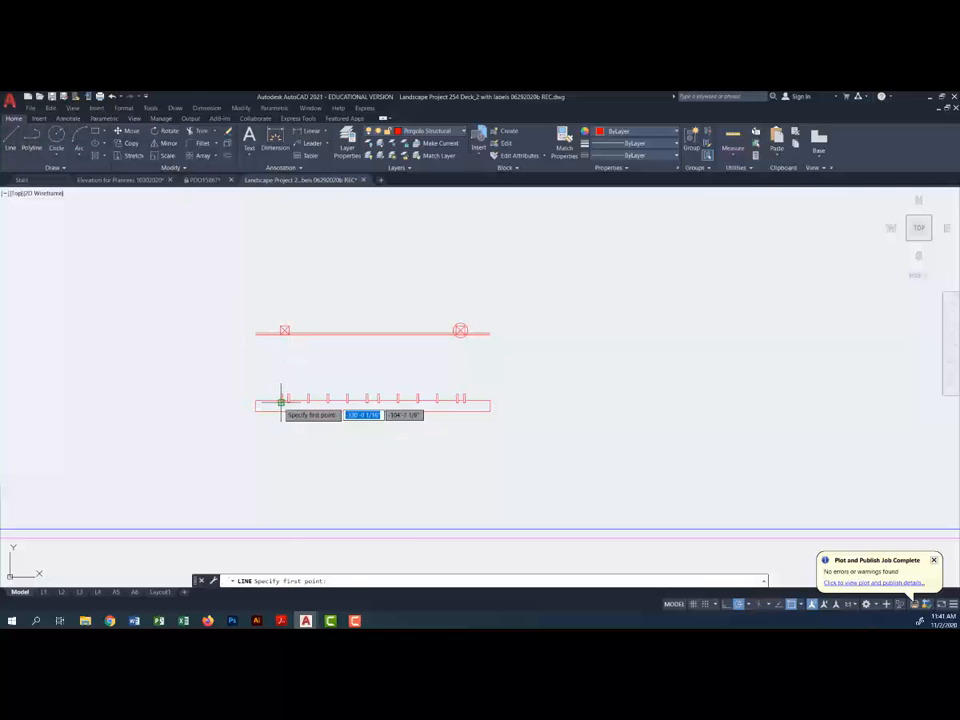
{"action": "left_click", "coordinate": [281, 401]}
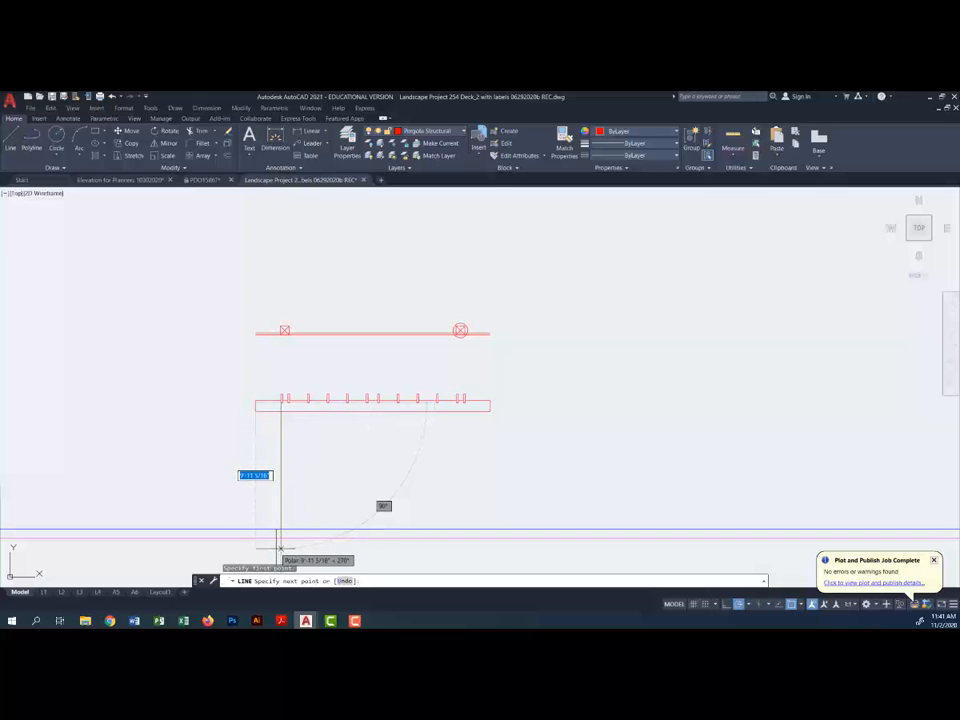
{"action": "left_click", "coordinate": [281, 546]}
{"action": "key", "text": "Return"}
{"action": "key", "text": "Return"}
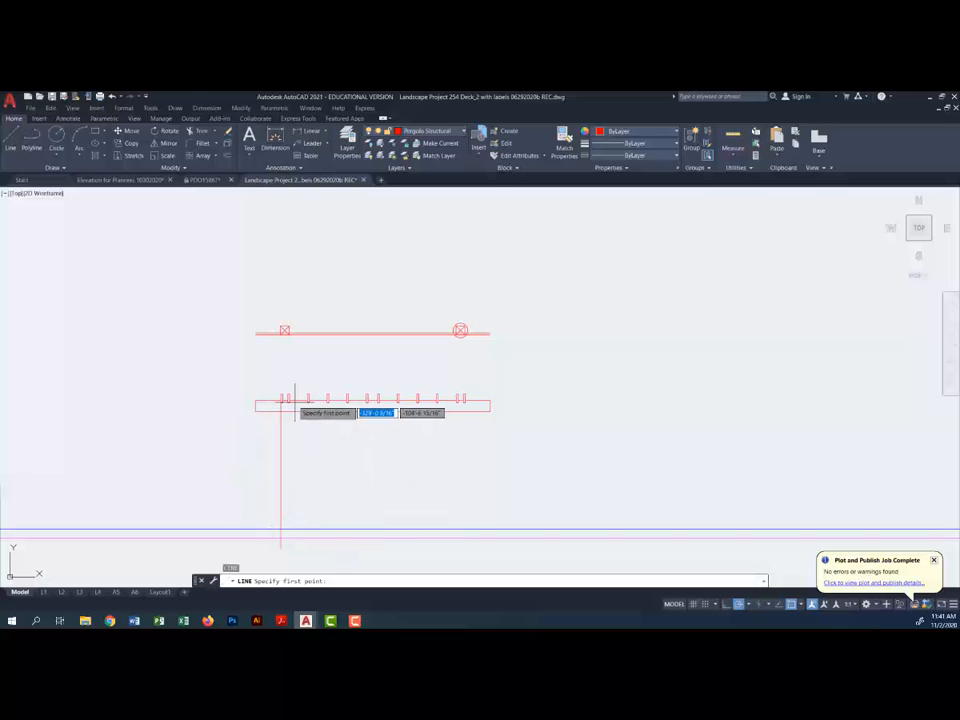
{"action": "left_click", "coordinate": [289, 400]}
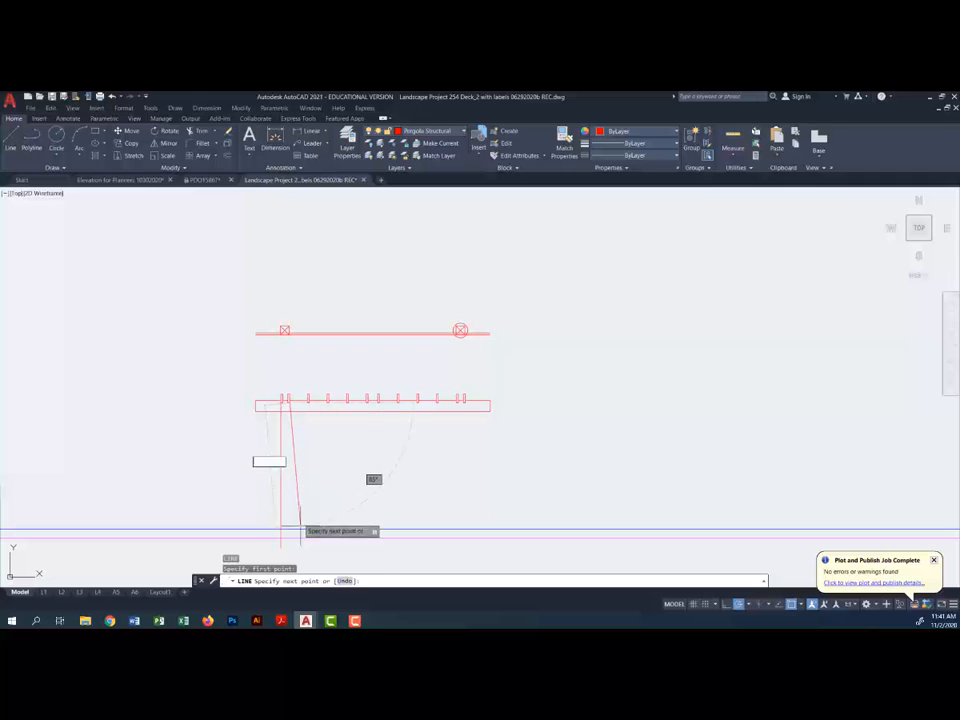
{"action": "left_click", "coordinate": [290, 546]}
{"action": "key", "text": "Return"}
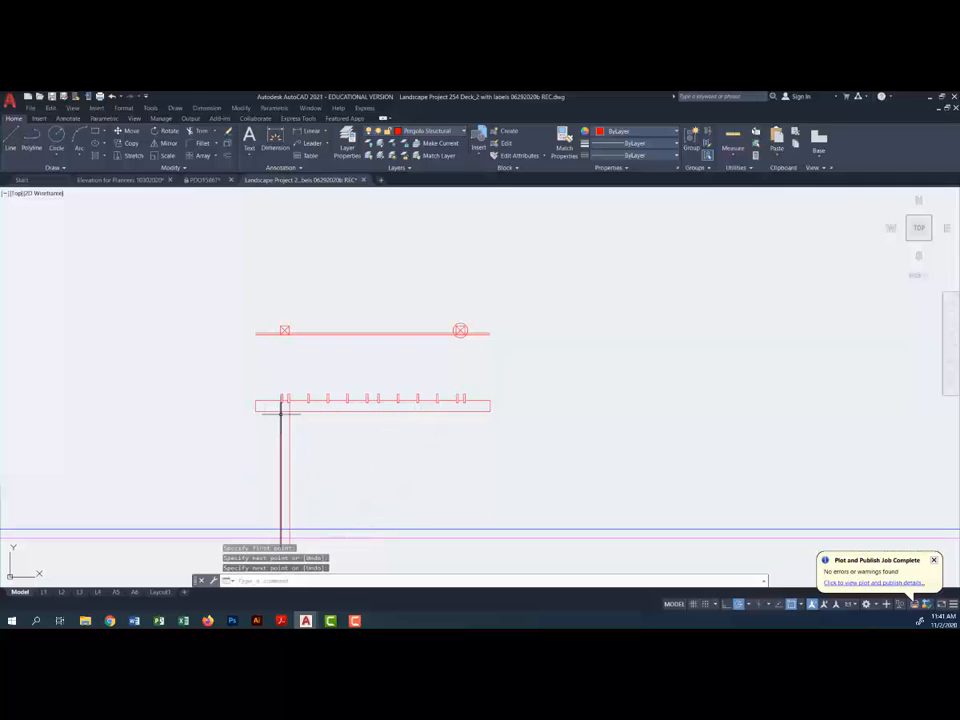
Step: Draw two short vertical lines upward from the inner top corners of the left rafter pair for the top of the post
{"action": "scroll", "coordinate": [285, 393], "scroll_direction": "up", "scroll_amount": 4}
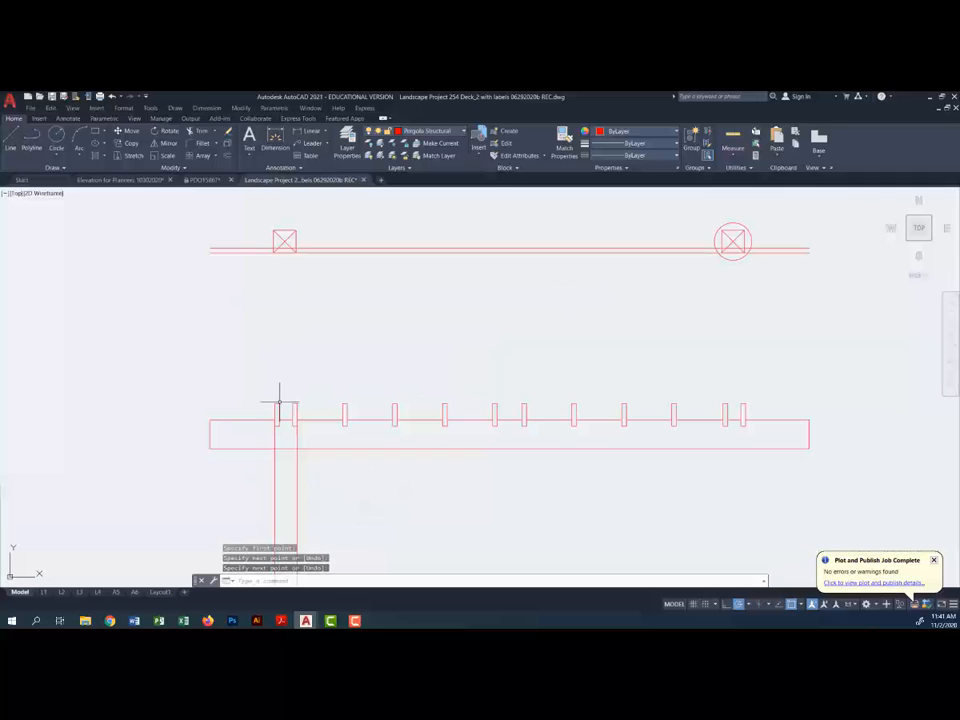
{"action": "key", "text": "Return"}
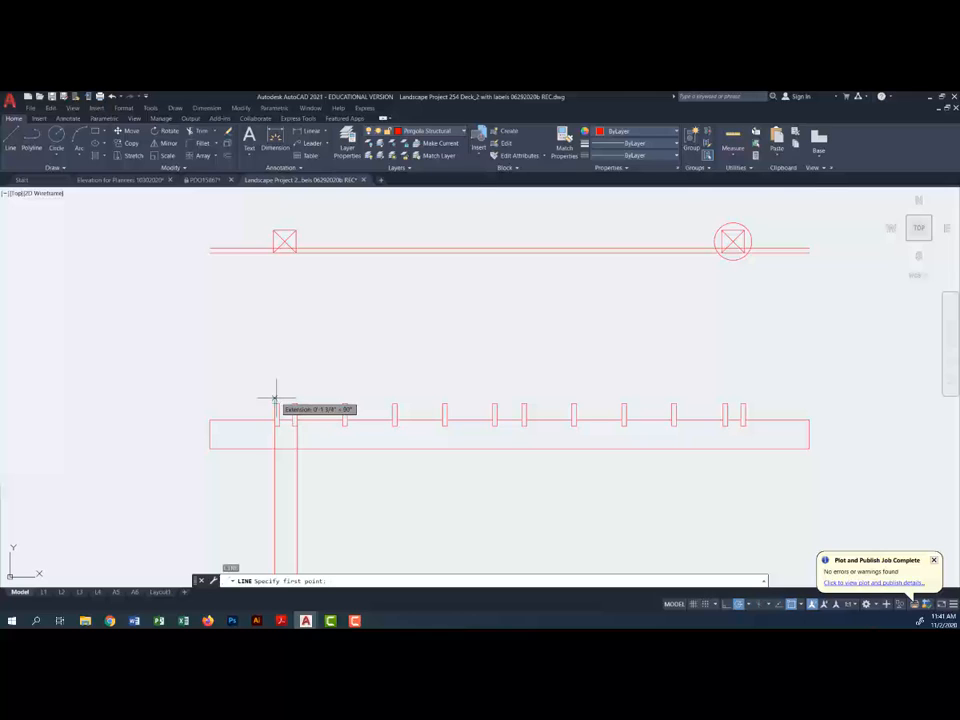
{"action": "left_click", "coordinate": [276, 402]}
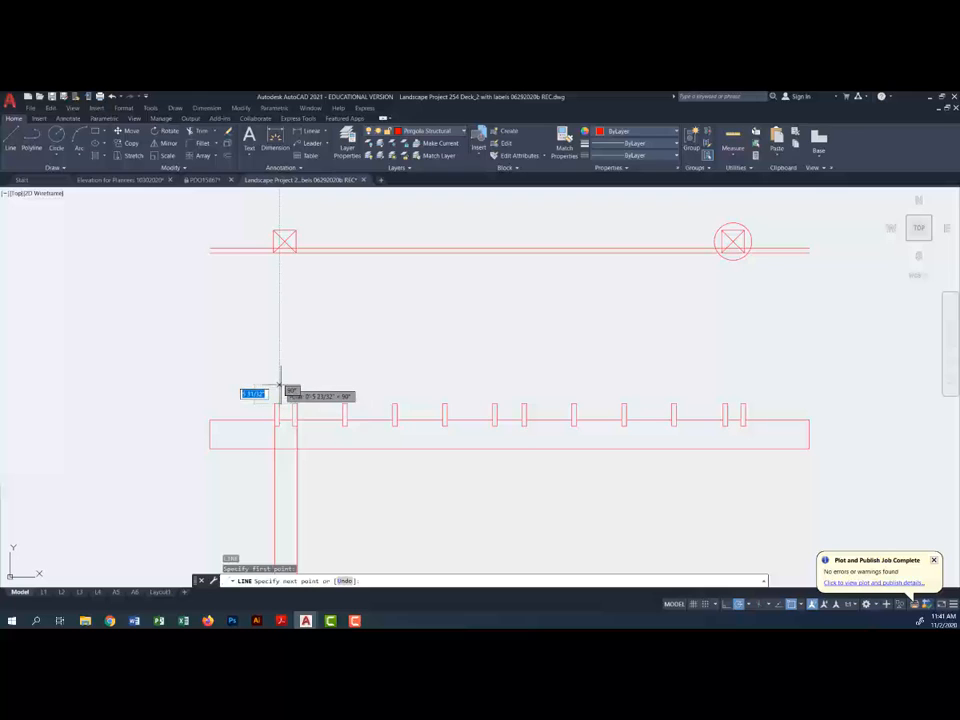
{"action": "left_click", "coordinate": [279, 390]}
{"action": "key", "text": "Return"}
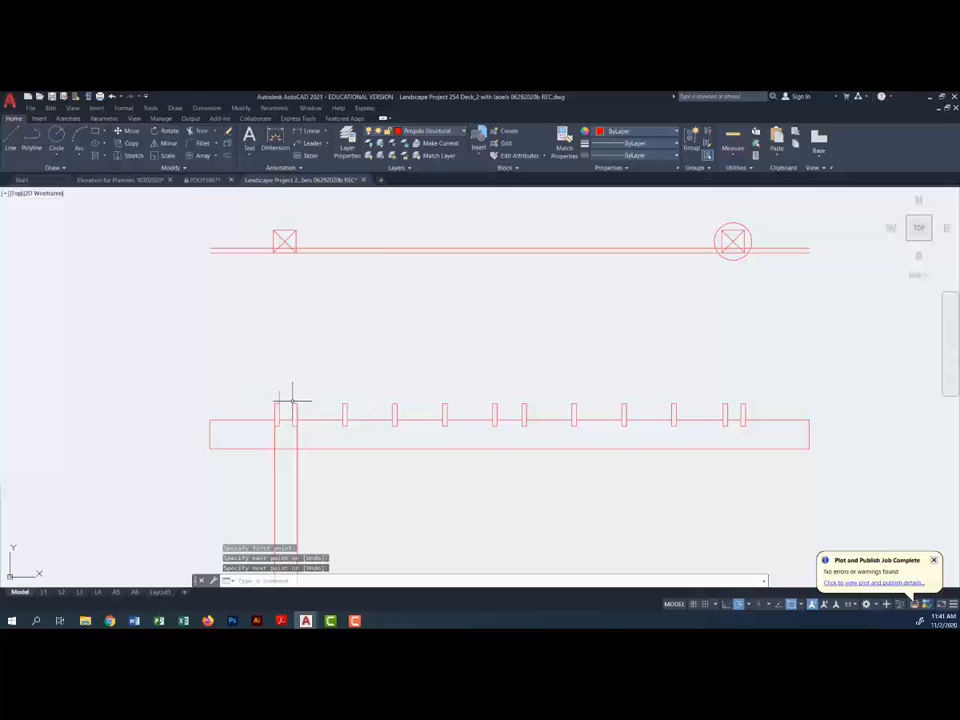
{"action": "key", "text": "Return"}
{"action": "left_click", "coordinate": [292, 399]}
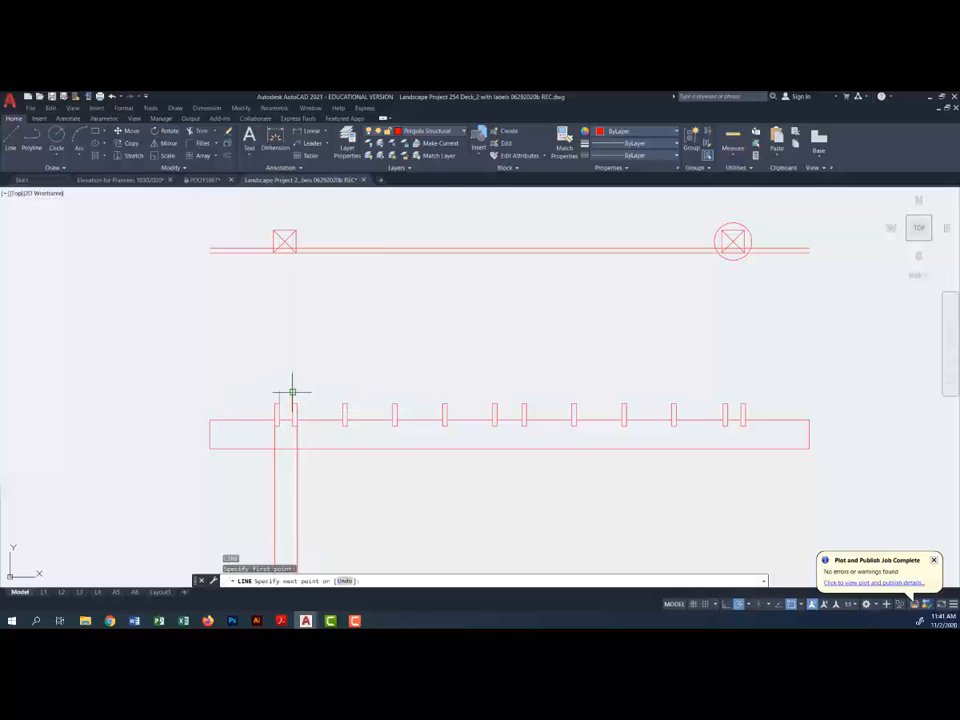
{"action": "left_click", "coordinate": [320, 393]}
{"action": "key", "text": "Return"}
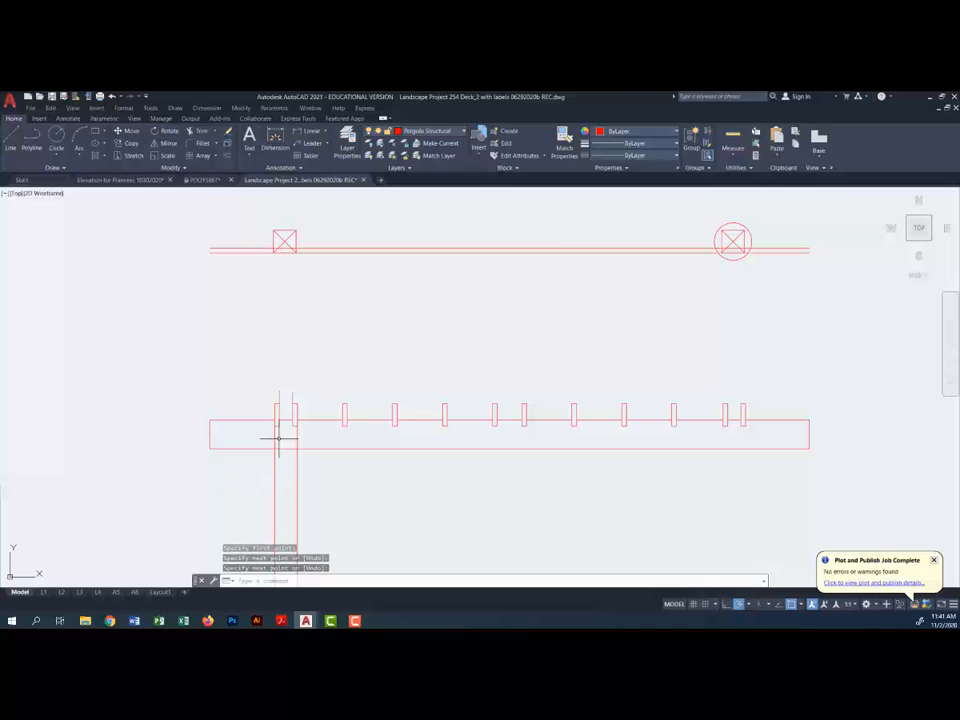
Step: Trim the left post's edges inside the beam, using the beam's bottom edge as the cutting edge
{"action": "left_click", "coordinate": [201, 131]}
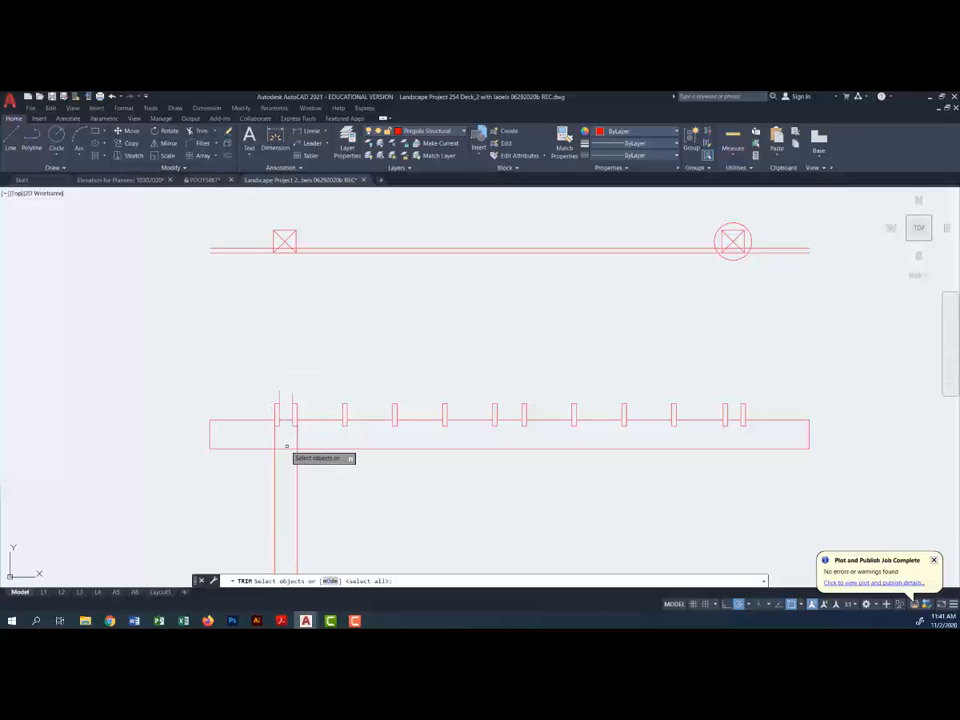
{"action": "left_click", "coordinate": [287, 448]}
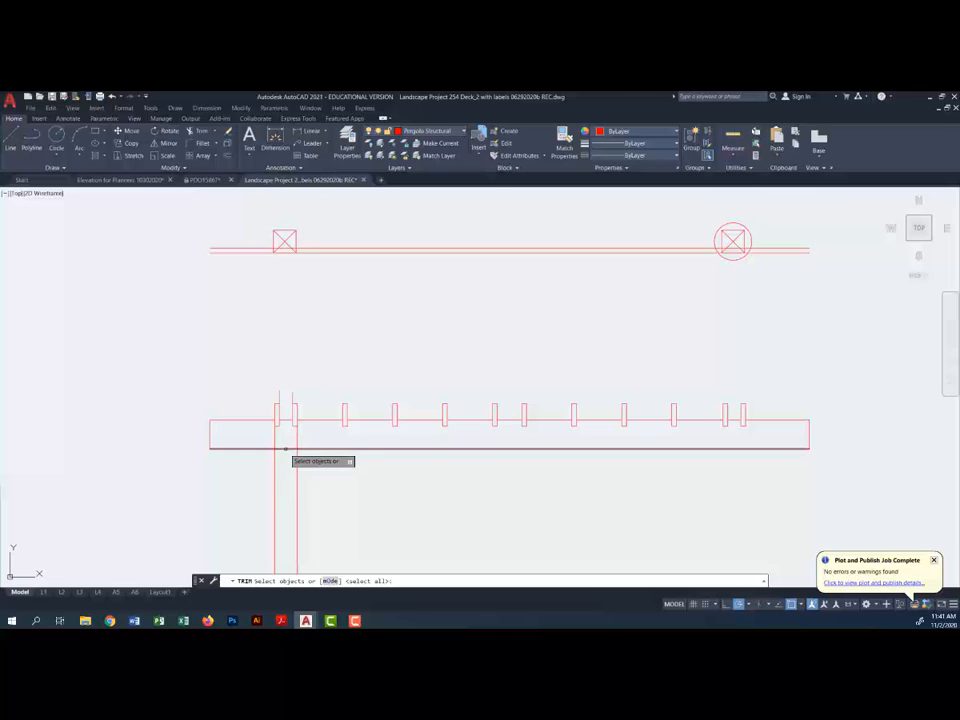
{"action": "key", "text": "Return"}
{"action": "left_click", "coordinate": [313, 439]}
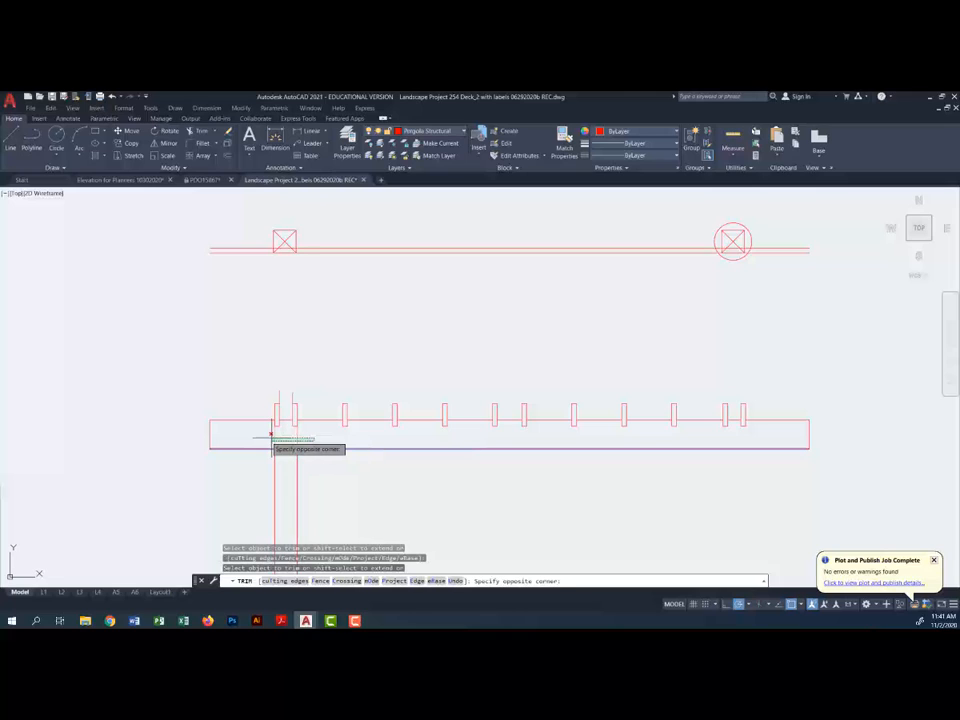
{"action": "left_click", "coordinate": [268, 440]}
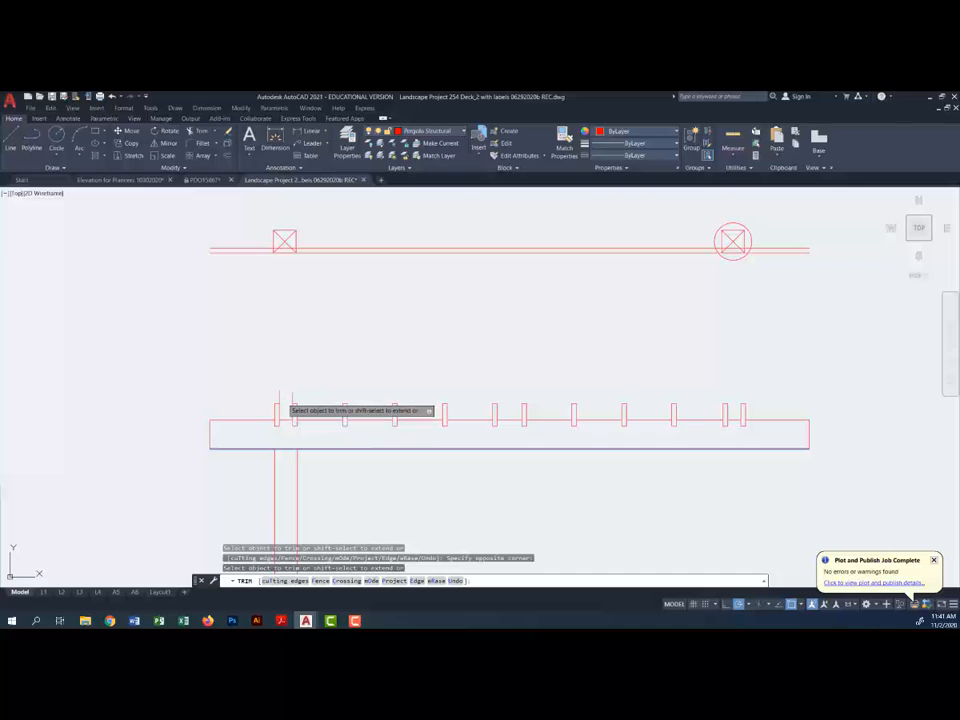
Step: Offset the top edge of the leftmost rafter 1" upward to mark the top of the post
{"action": "scroll", "coordinate": [283, 403], "scroll_direction": "up", "scroll_amount": 4}
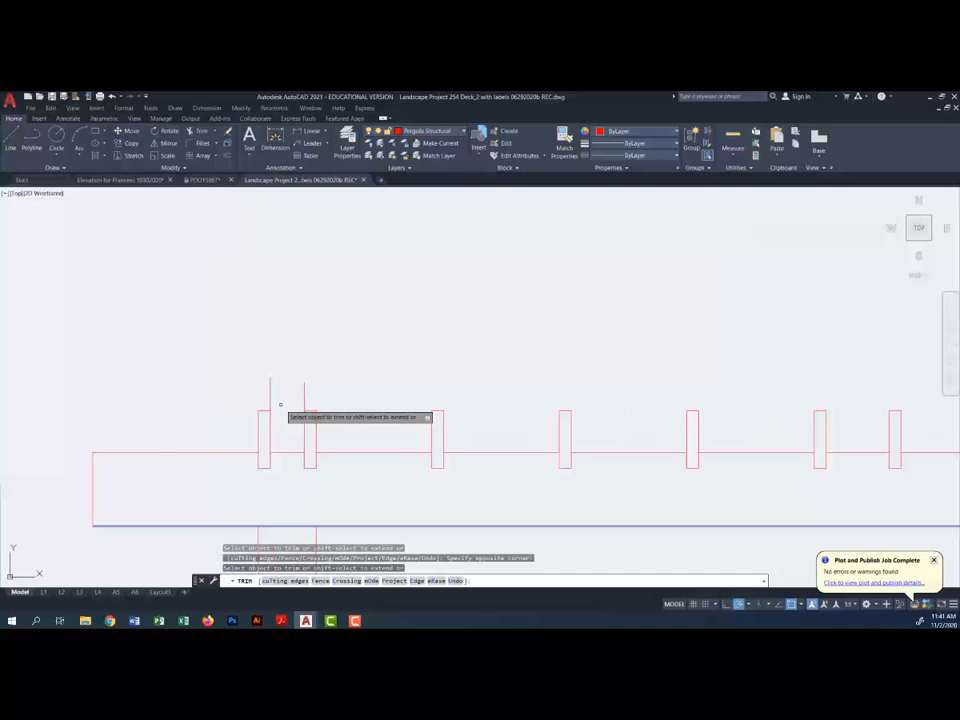
{"action": "left_click", "coordinate": [228, 156]}
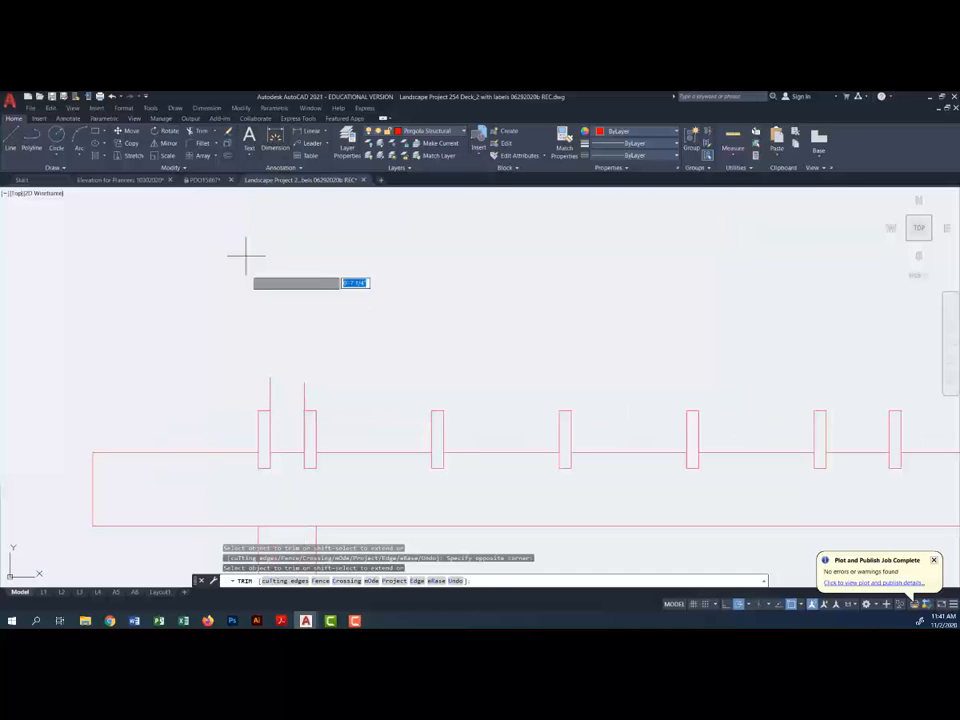
{"action": "key", "text": "Return"}
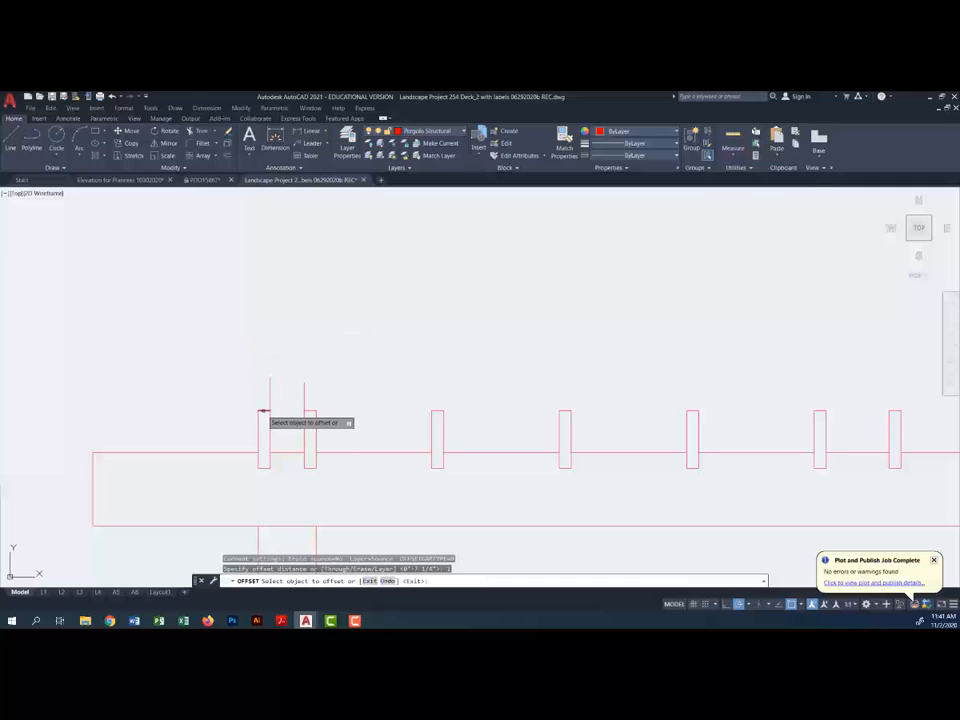
{"action": "left_click", "coordinate": [264, 410]}
{"action": "left_click", "coordinate": [266, 384]}
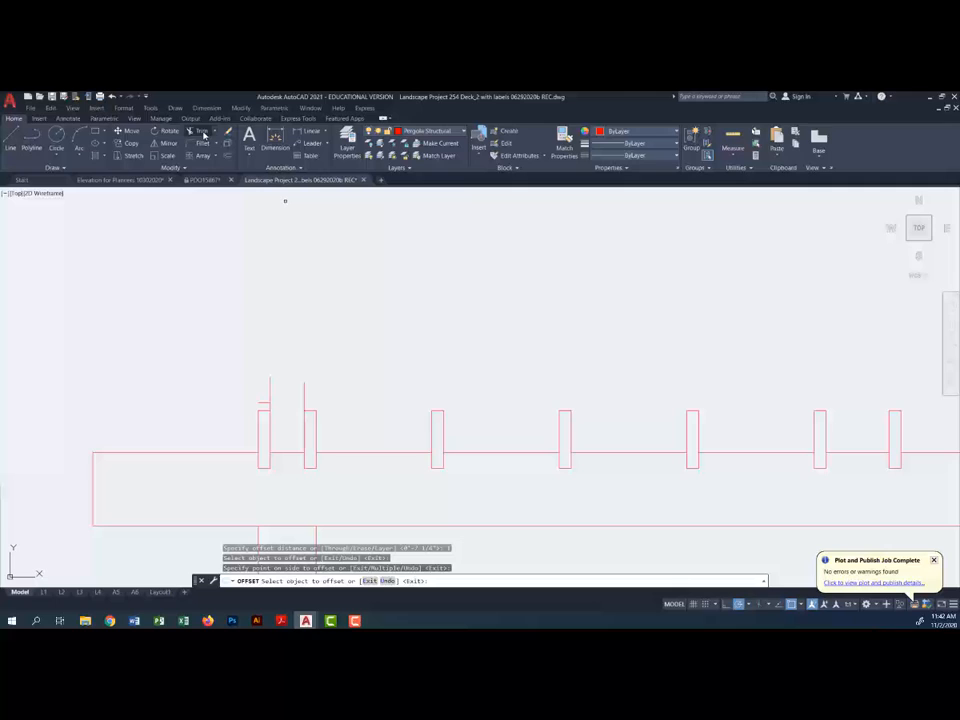
Step: Fillet the offset line with both short vertical lines at zero radius to close the post top between the left rafters
{"action": "left_click", "coordinate": [304, 400]}
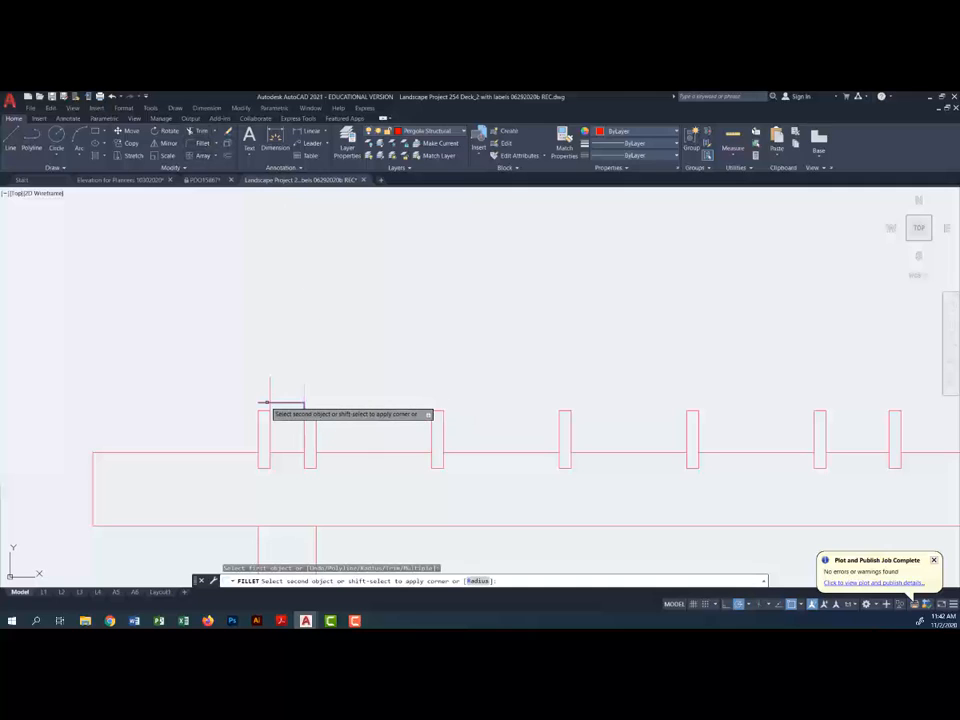
{"action": "left_click", "coordinate": [268, 403]}
{"action": "key", "text": "Return"}
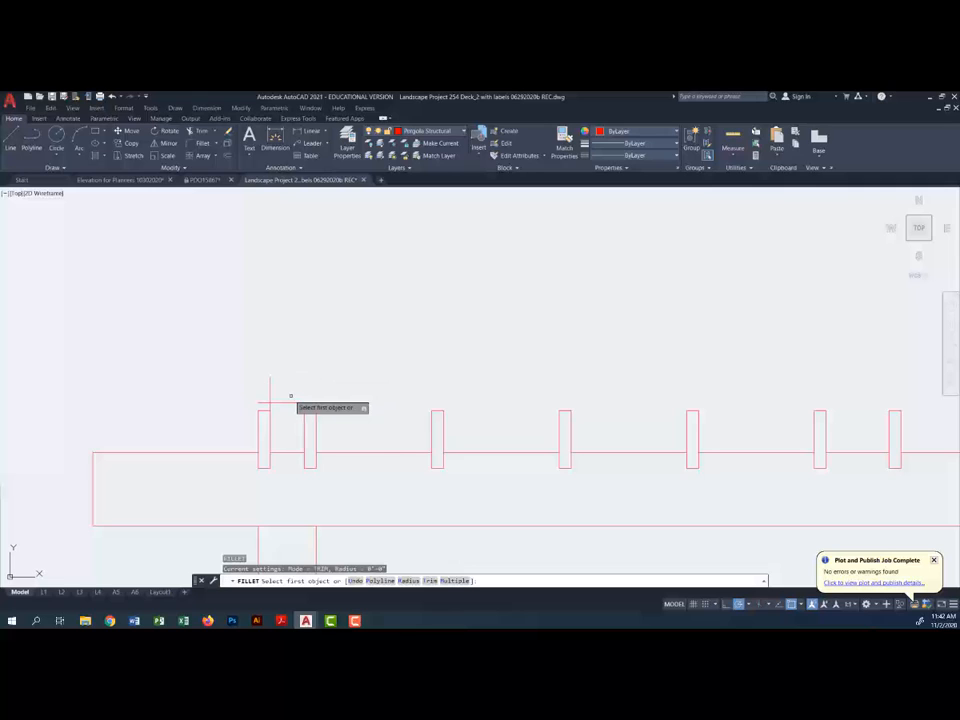
{"action": "left_click", "coordinate": [278, 403]}
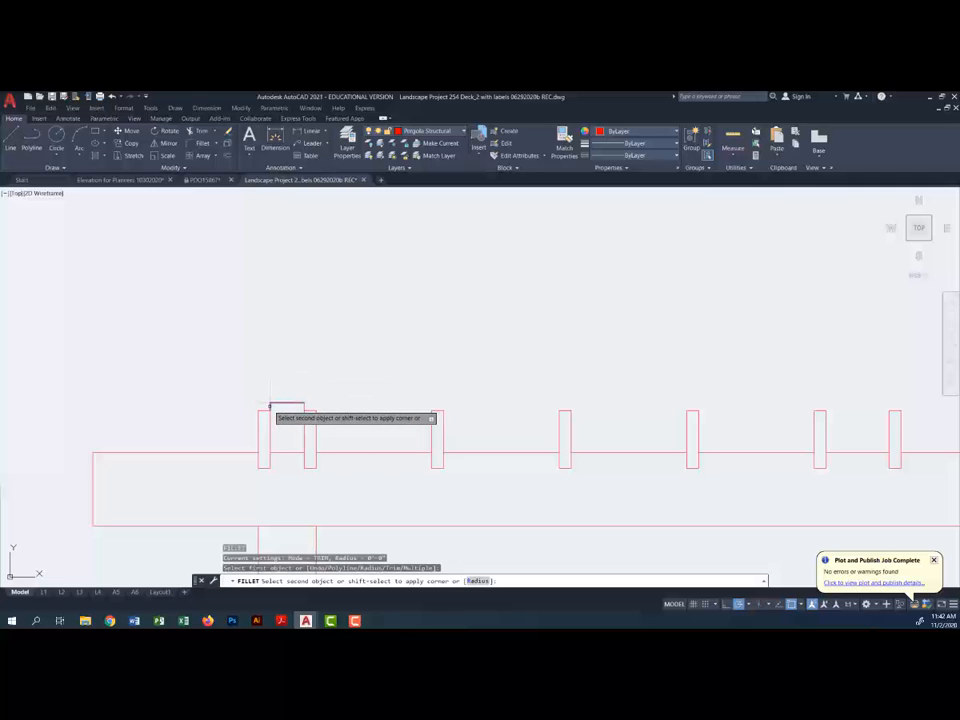
{"action": "left_click", "coordinate": [269, 394]}
Step: Copy the left post's two edges and its cap to the right rafter pair, using the leftmost rafter's corner as base point
{"action": "scroll", "coordinate": [304, 340], "scroll_direction": "down", "scroll_amount": 5}
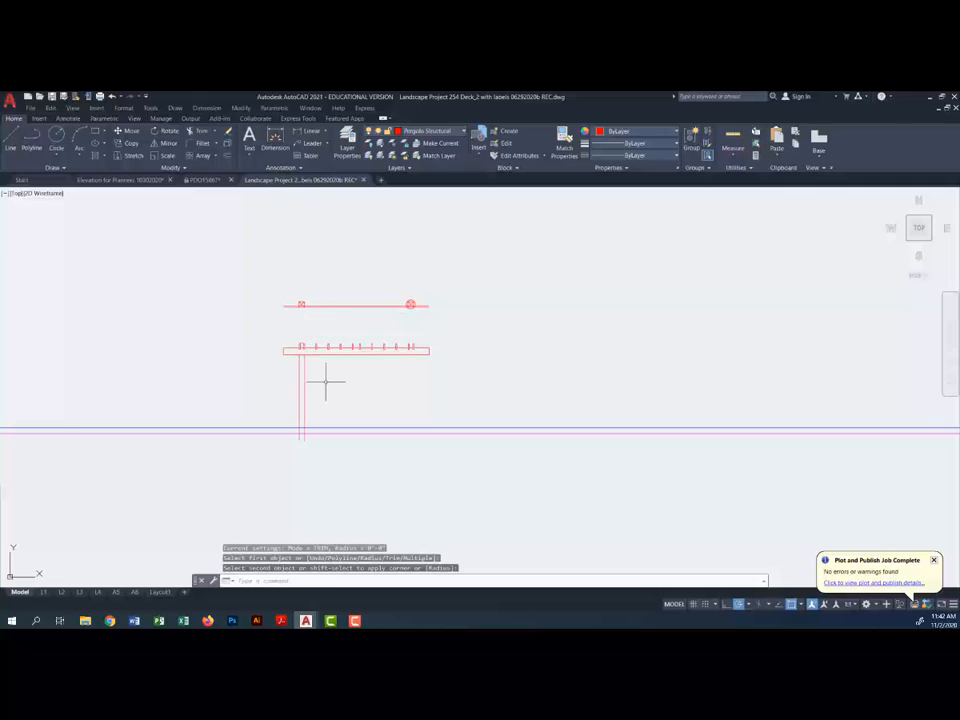
{"action": "scroll", "coordinate": [325, 381], "scroll_direction": "up", "scroll_amount": 4}
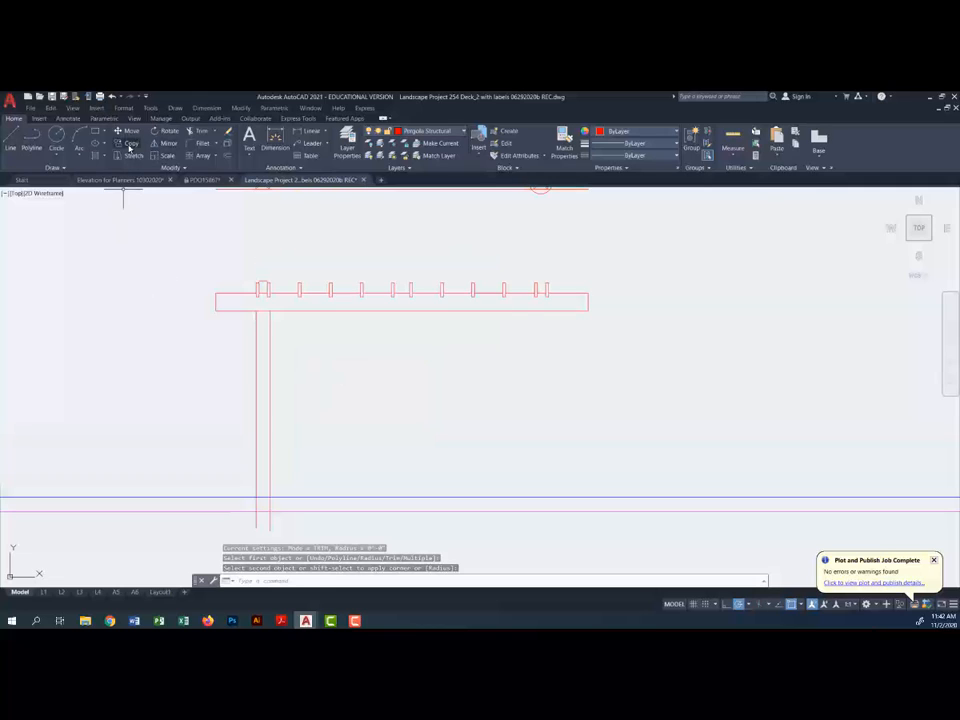
{"action": "left_click", "coordinate": [126, 143]}
{"action": "left_click", "coordinate": [256, 274]}
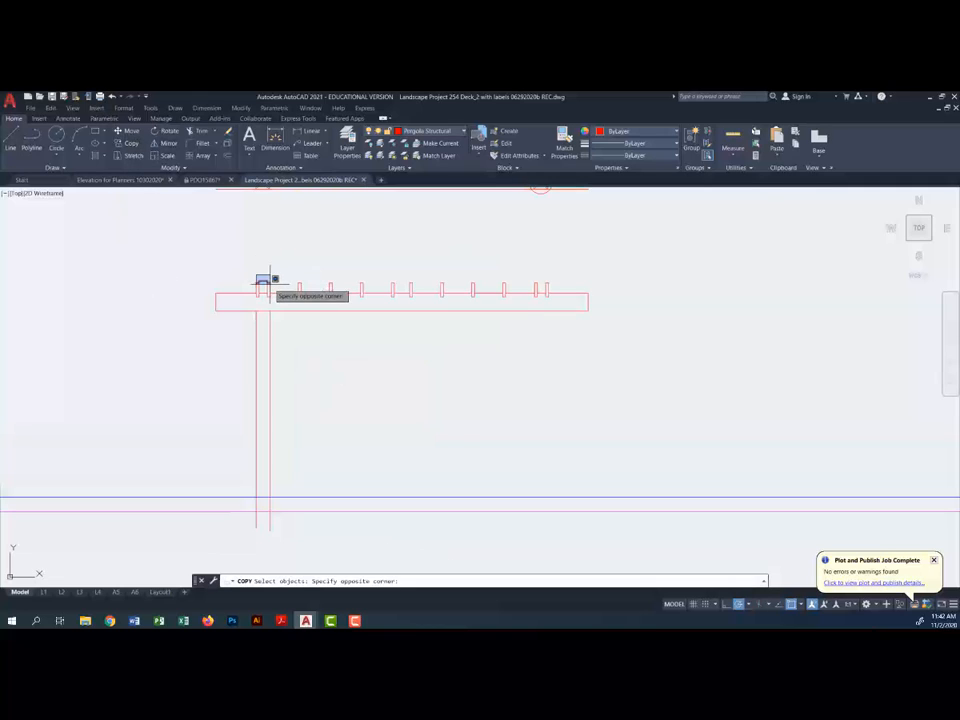
{"action": "scroll", "coordinate": [257, 278], "scroll_direction": "up", "scroll_amount": 4}
{"action": "left_click", "coordinate": [253, 285]}
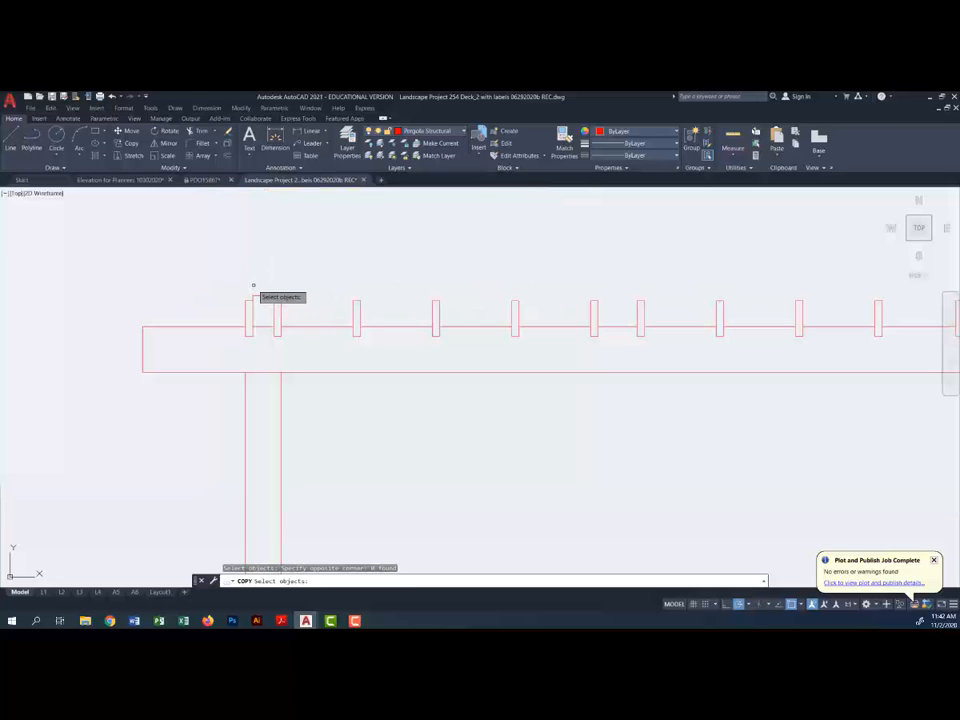
{"action": "left_click", "coordinate": [250, 288]}
{"action": "left_click", "coordinate": [281, 298]}
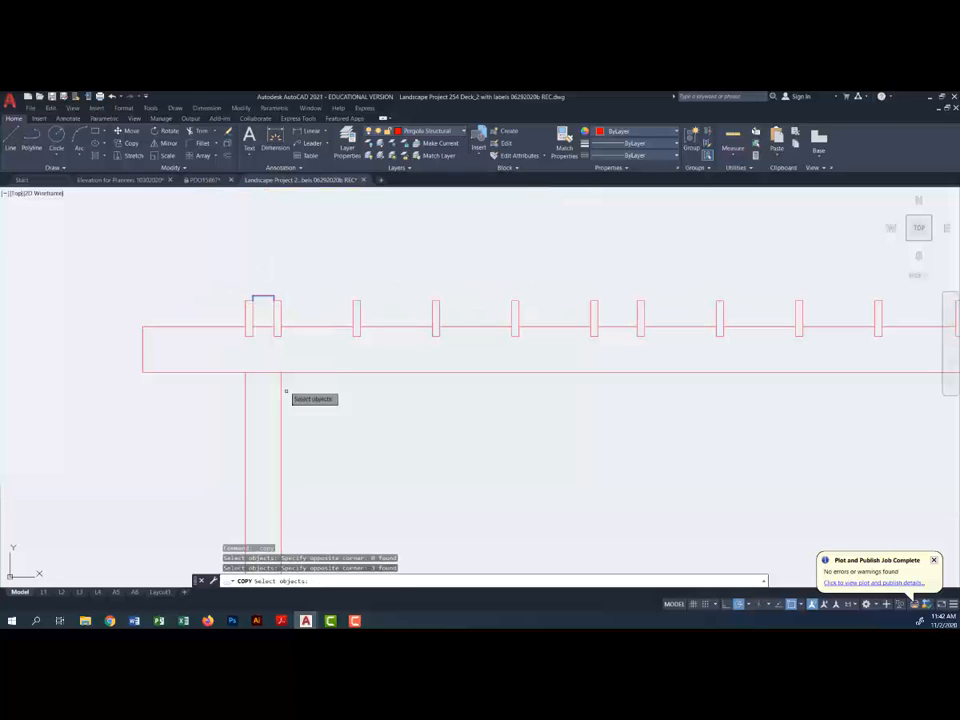
{"action": "left_click", "coordinate": [300, 421]}
{"action": "left_click", "coordinate": [216, 384]}
{"action": "key", "text": "Return"}
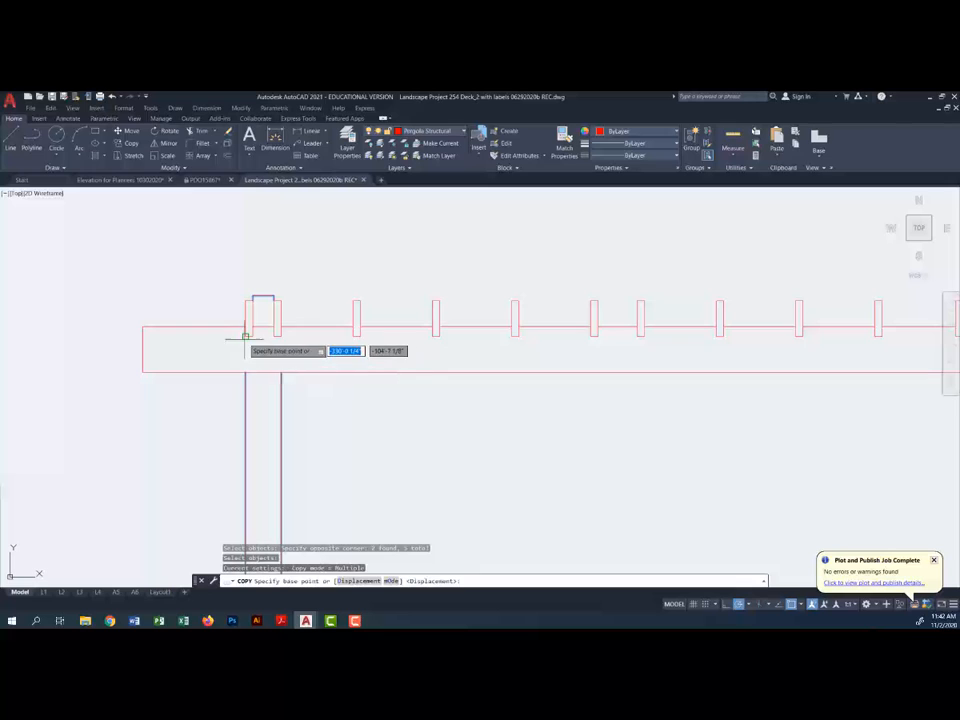
{"action": "left_click", "coordinate": [249, 330]}
{"action": "scroll", "coordinate": [246, 328], "scroll_direction": "down", "scroll_amount": 3}
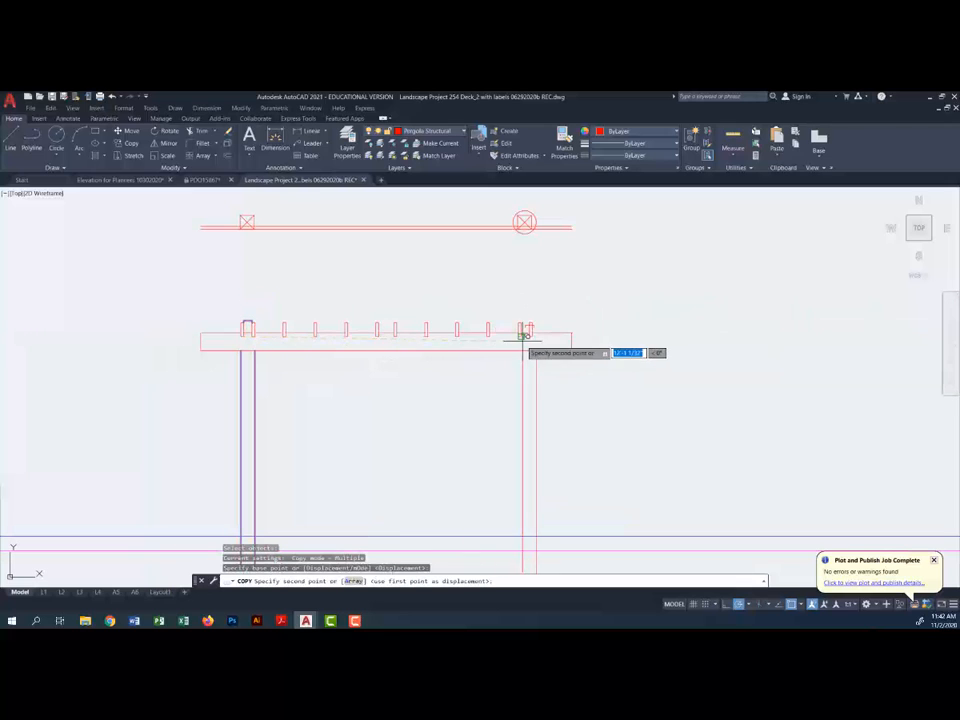
{"action": "left_click", "coordinate": [522, 331]}
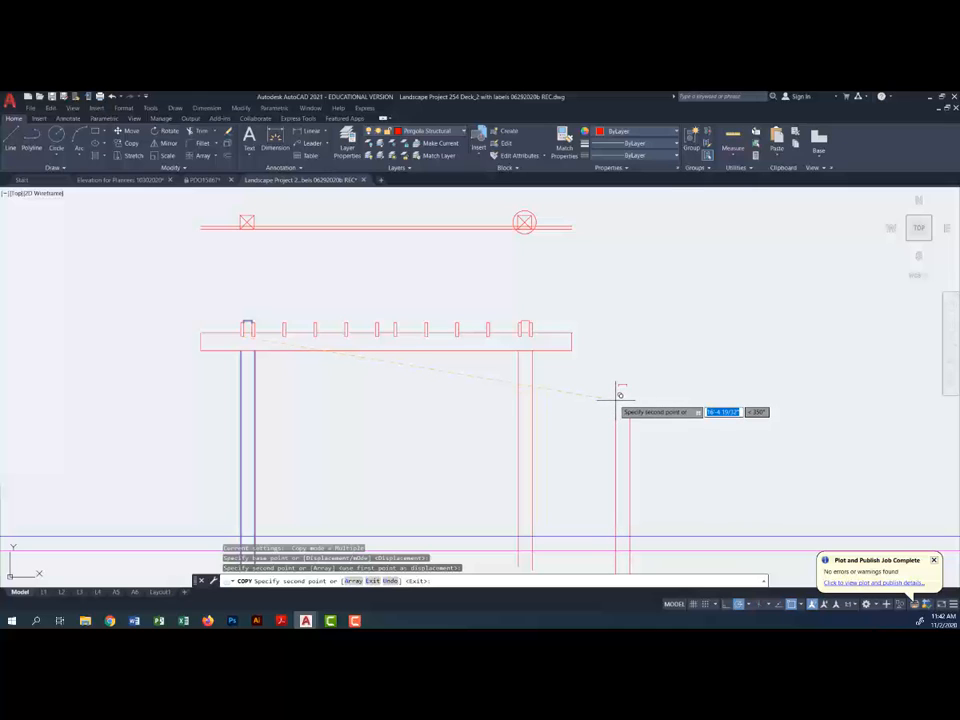
{"action": "key", "text": "Escape"}
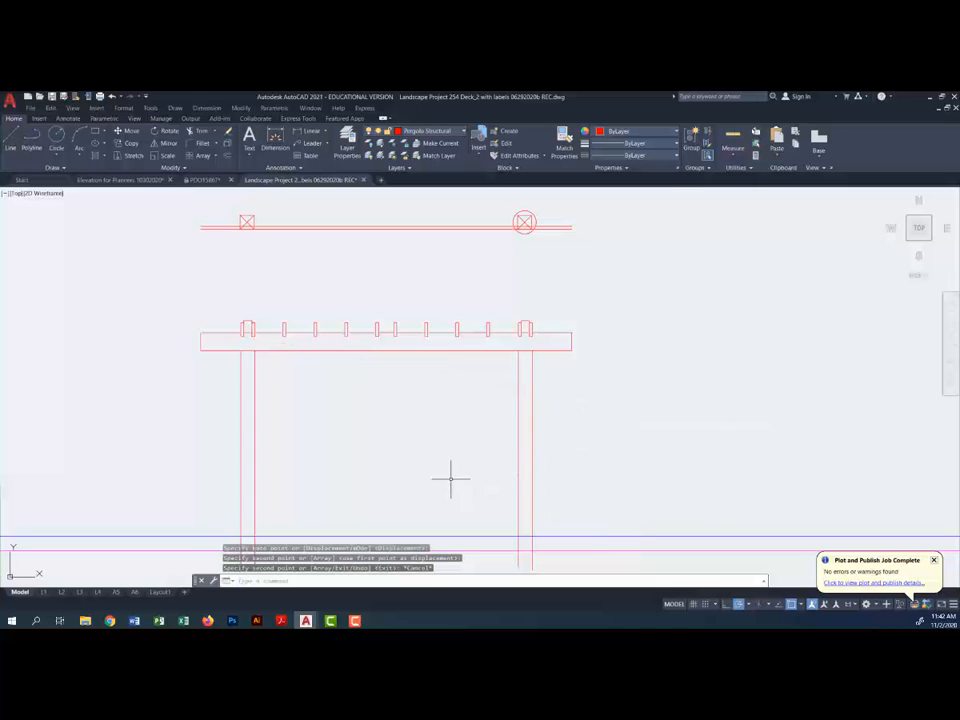
Step: Offset the blue and the magenta deck lines 5/4" downward to show the decking thickness
{"action": "middle_click_drag", "start_coordinate": [450, 479], "coordinate": [444, 375]}
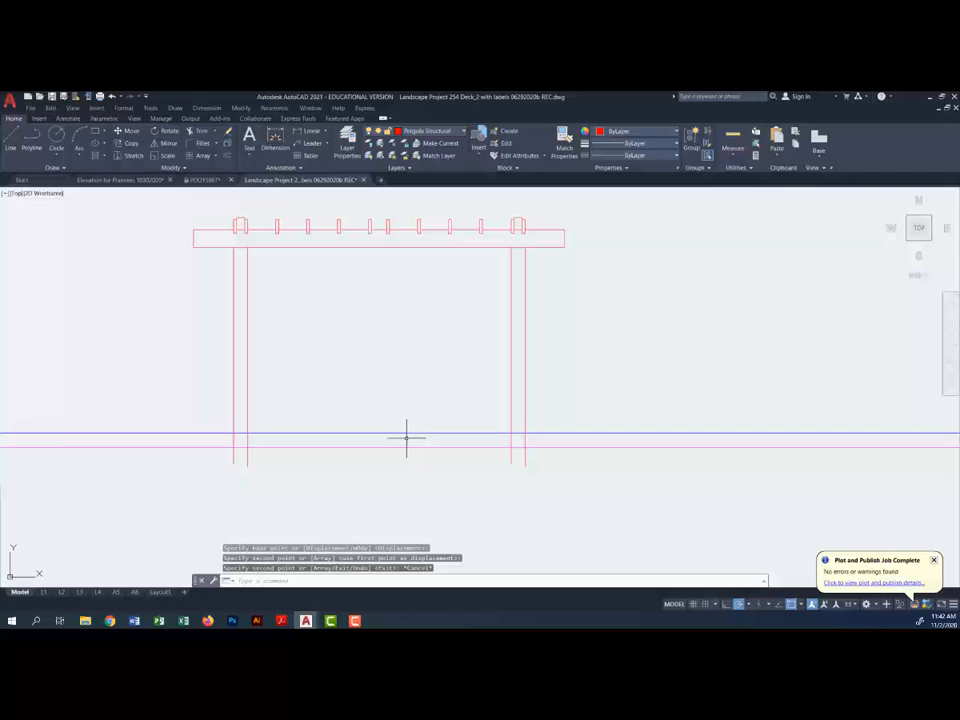
{"action": "scroll", "coordinate": [396, 435], "scroll_direction": "up", "scroll_amount": 2}
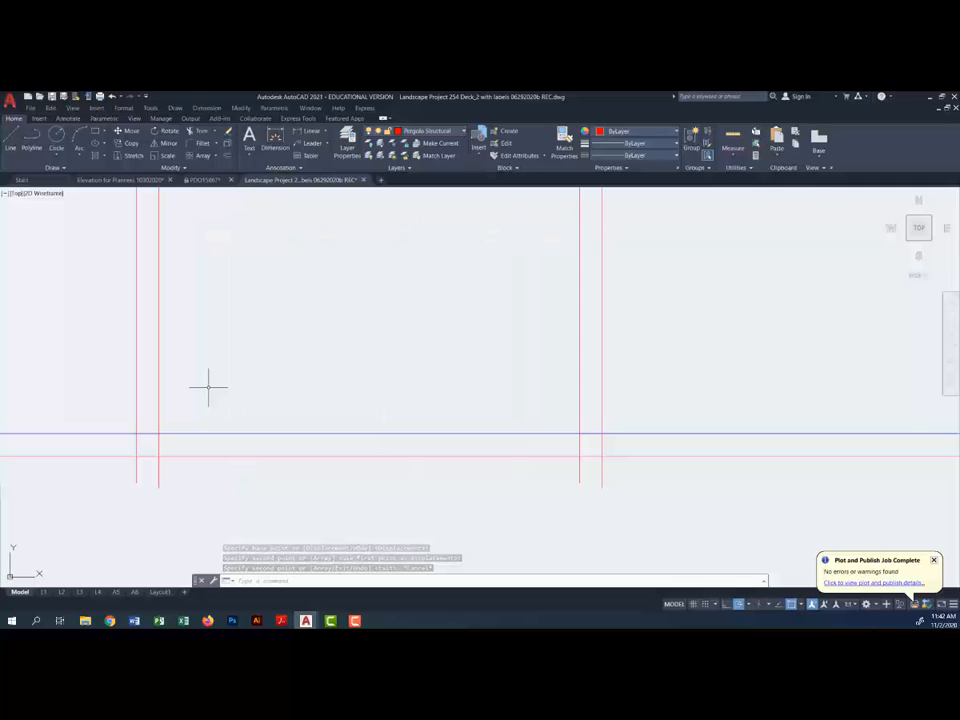
{"action": "middle_click_drag", "start_coordinate": [242, 407], "coordinate": [279, 413]}
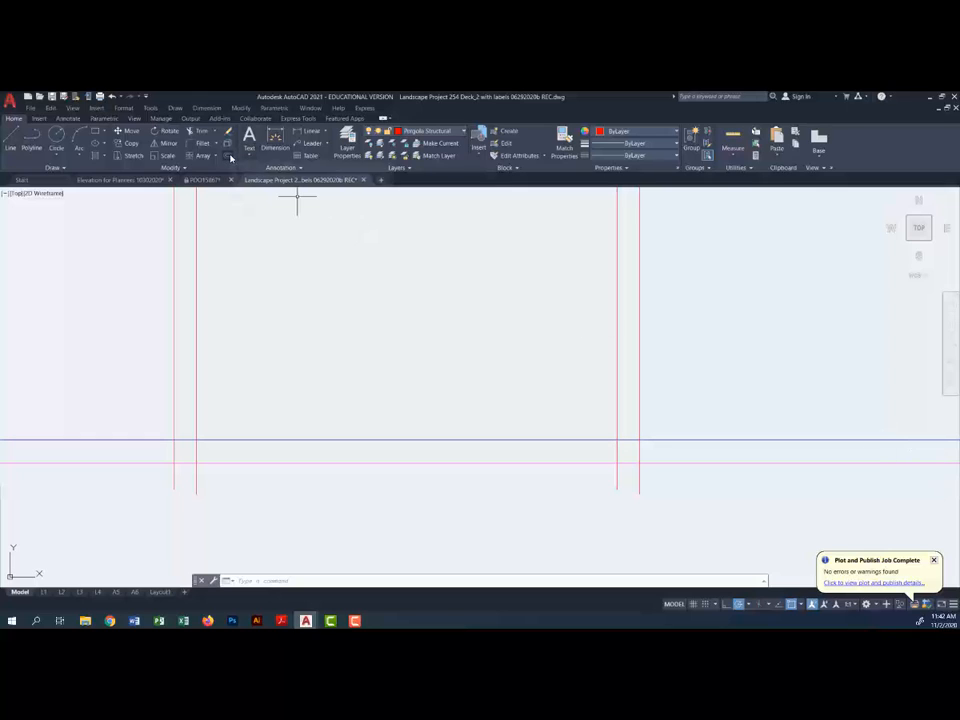
{"action": "left_click", "coordinate": [229, 159]}
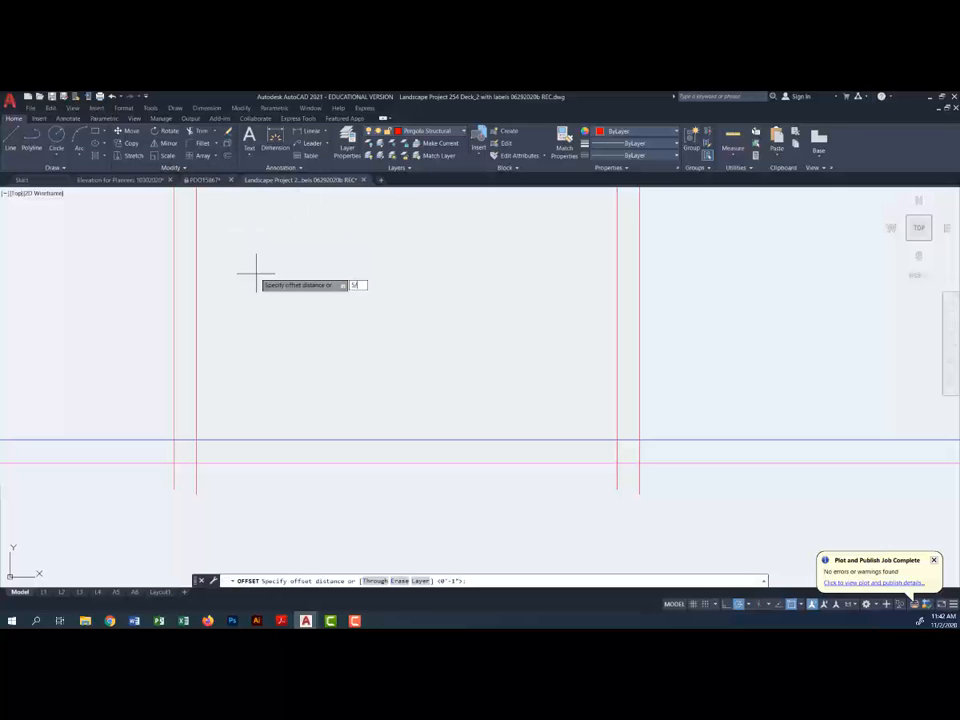
{"action": "type", "text": "5/4"}
{"action": "key", "text": "Return"}
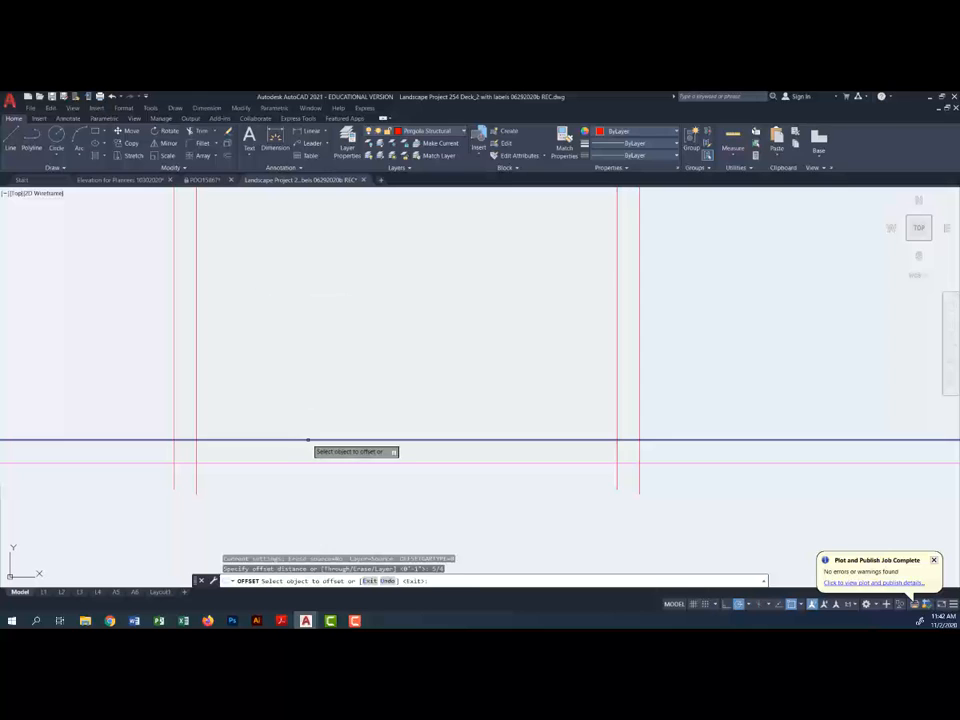
{"action": "left_click", "coordinate": [308, 438]}
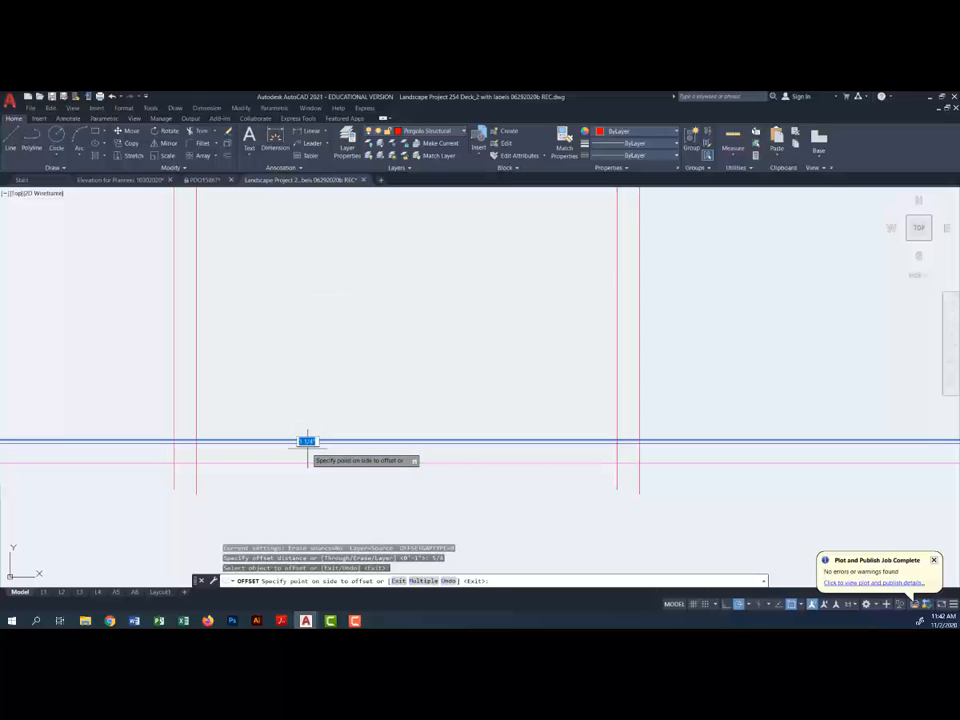
{"action": "left_click", "coordinate": [312, 460]}
{"action": "left_click", "coordinate": [312, 462]}
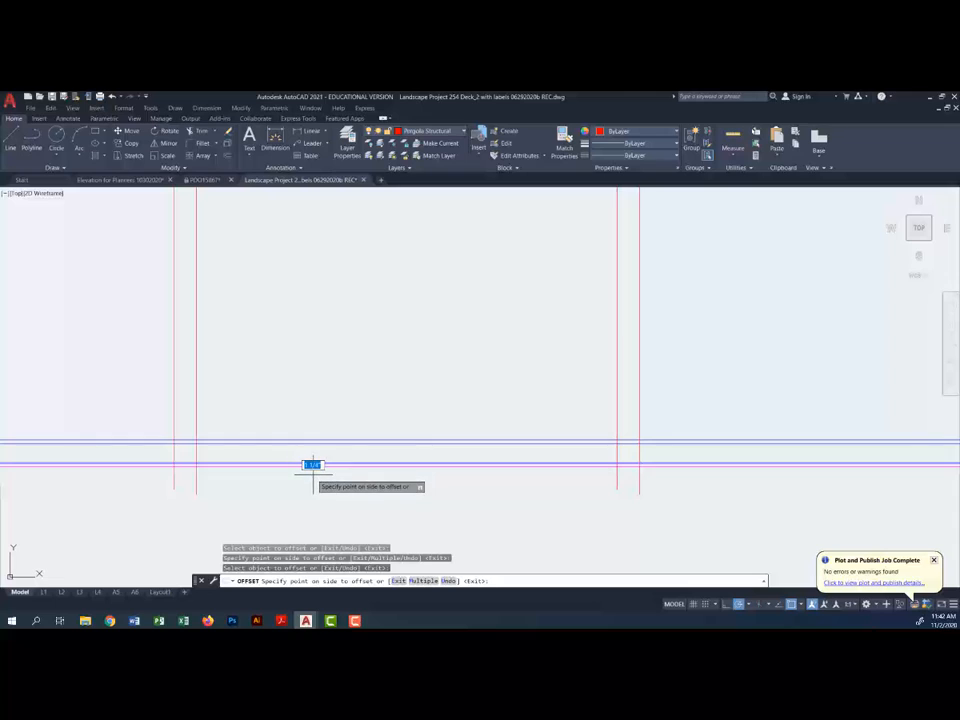
{"action": "left_click", "coordinate": [313, 474]}
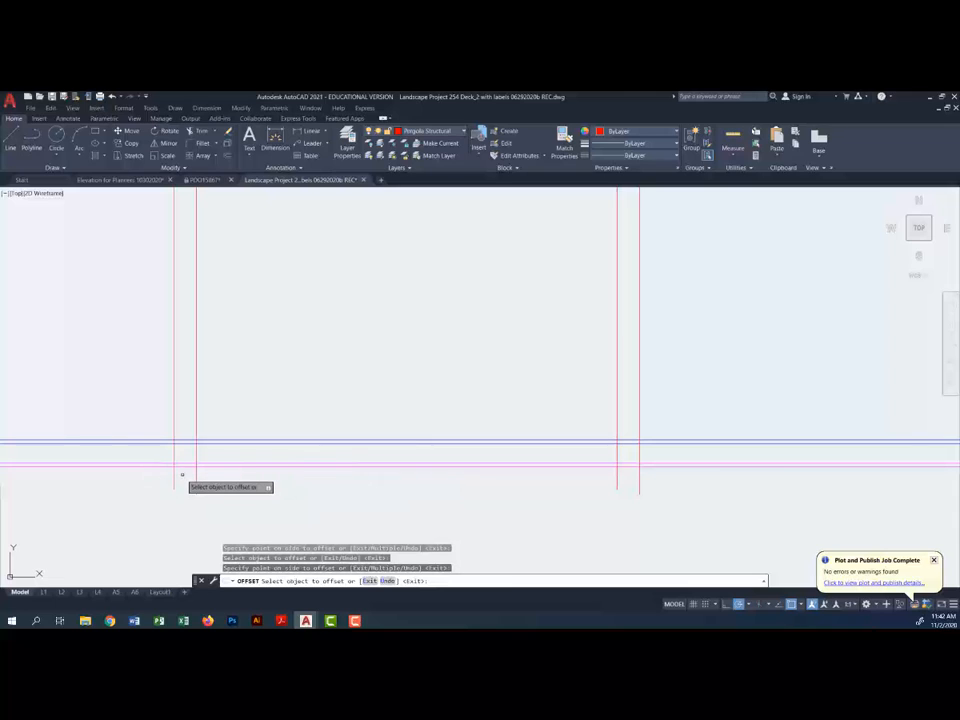
{"action": "scroll", "coordinate": [204, 461], "scroll_direction": "down", "scroll_amount": 3}
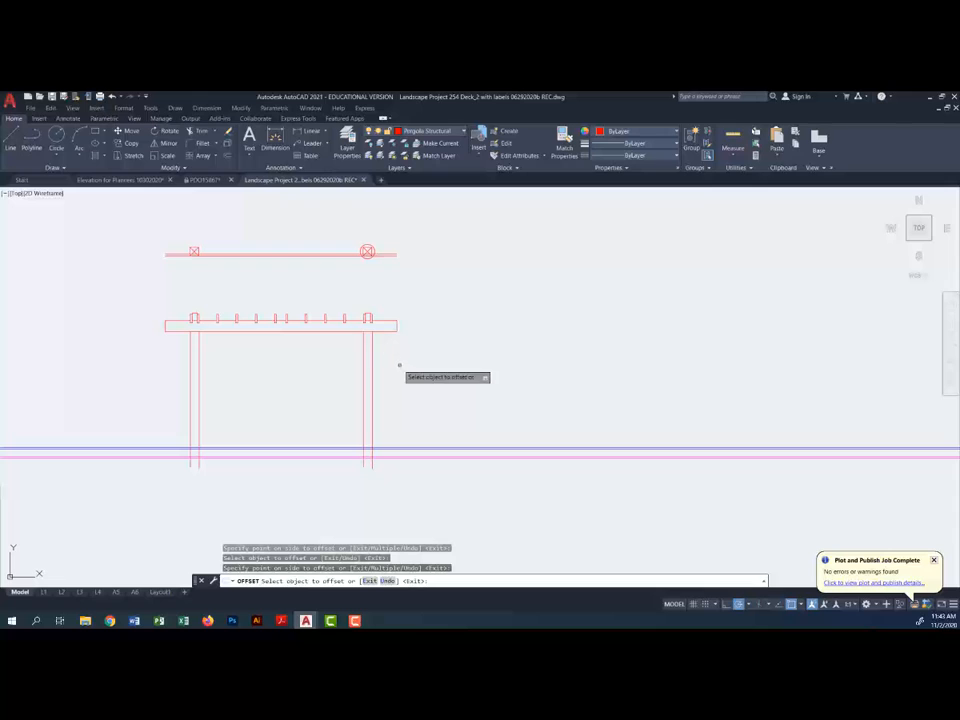
{"action": "scroll", "coordinate": [401, 366], "scroll_direction": "down", "scroll_amount": 2}
{"action": "middle_click_drag", "start_coordinate": [420, 328], "coordinate": [405, 394]}
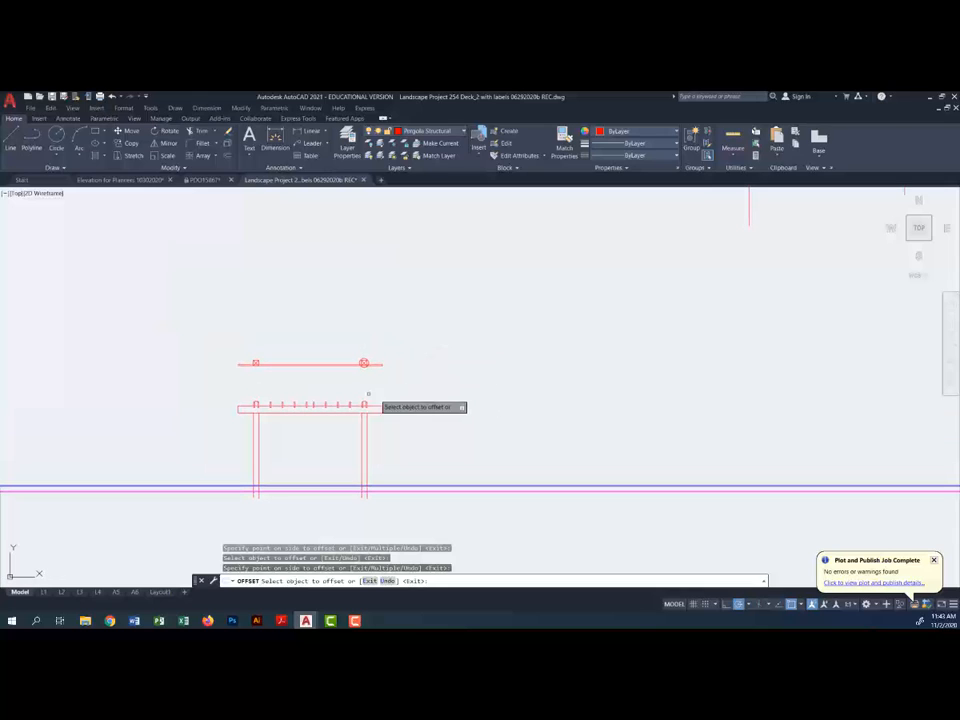
{"action": "scroll", "coordinate": [392, 463], "scroll_direction": "up", "scroll_amount": 4}
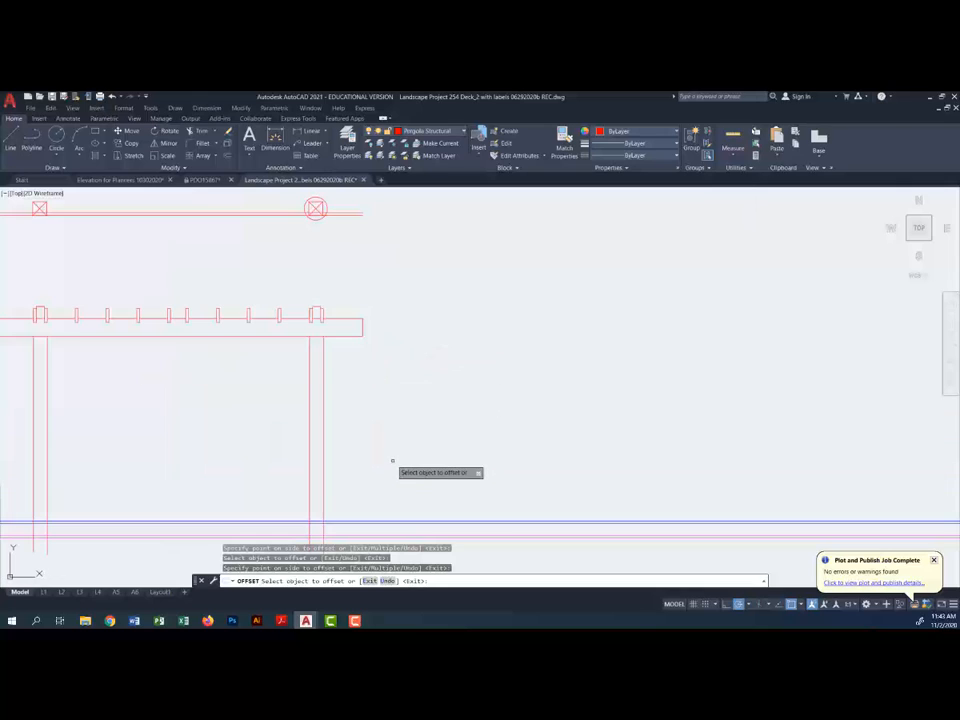
{"action": "middle_click_drag", "start_coordinate": [349, 411], "coordinate": [403, 391]}
{"action": "scroll", "coordinate": [406, 392], "scroll_direction": "down", "scroll_amount": 3}
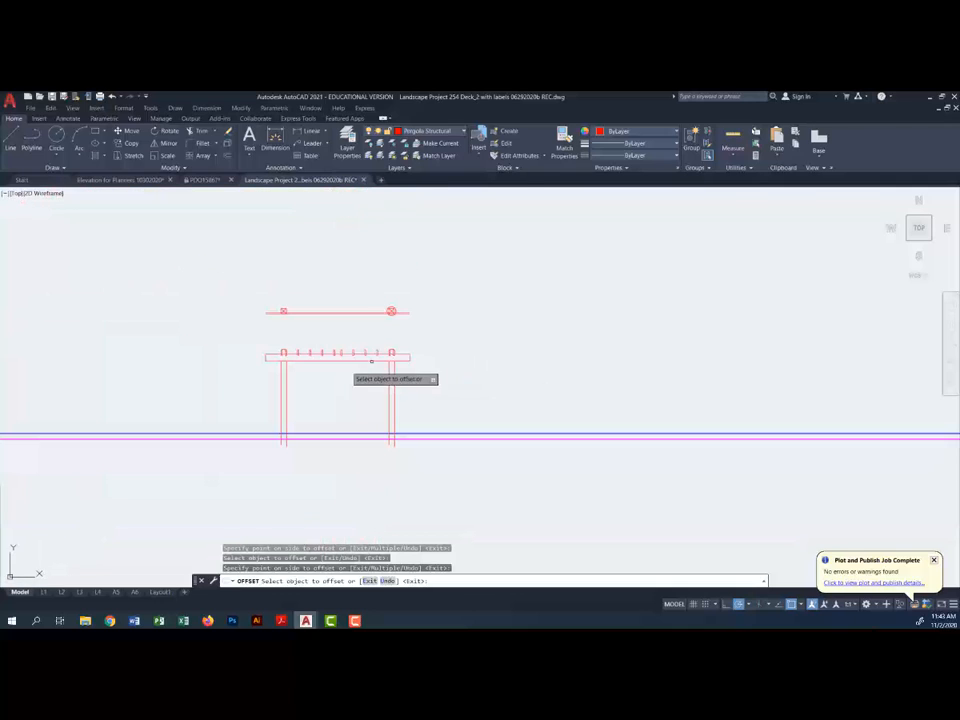
Step: Copy the right pergola plan's lowest rafter pair with its posts and both crossing beams straight down below the plan
{"action": "scroll", "coordinate": [486, 373], "scroll_direction": "down", "scroll_amount": 3}
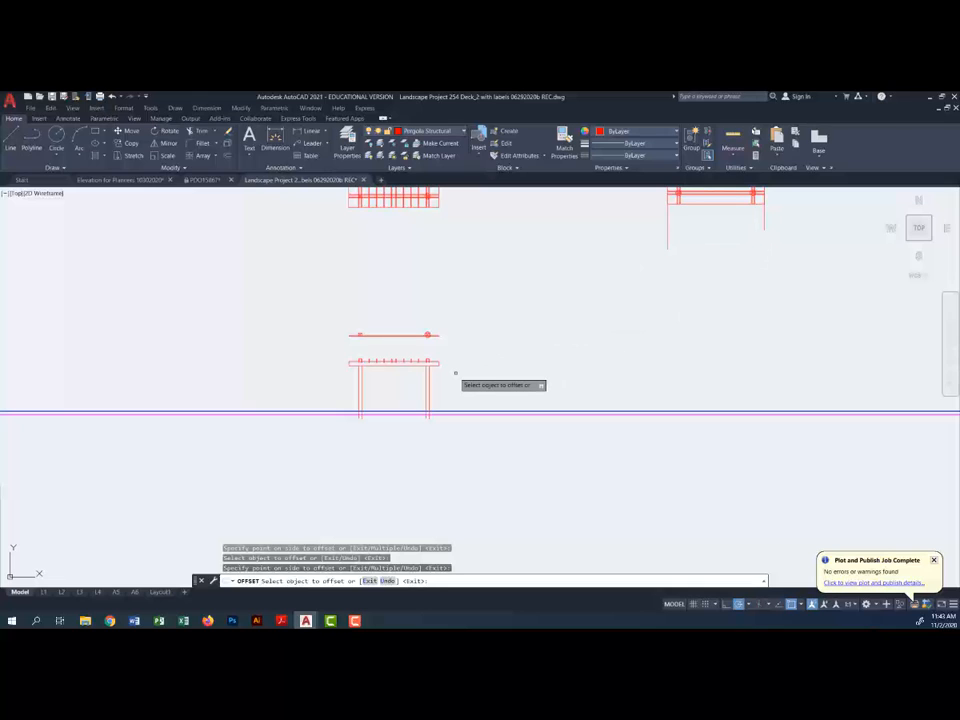
{"action": "mouse_move", "coordinate": [548, 357]}
{"action": "middle_mouse_down"}
{"action": "mouse_move", "coordinate": [437, 383]}
{"action": "mouse_move", "coordinate": [338, 390]}
{"action": "middle_mouse_up"}
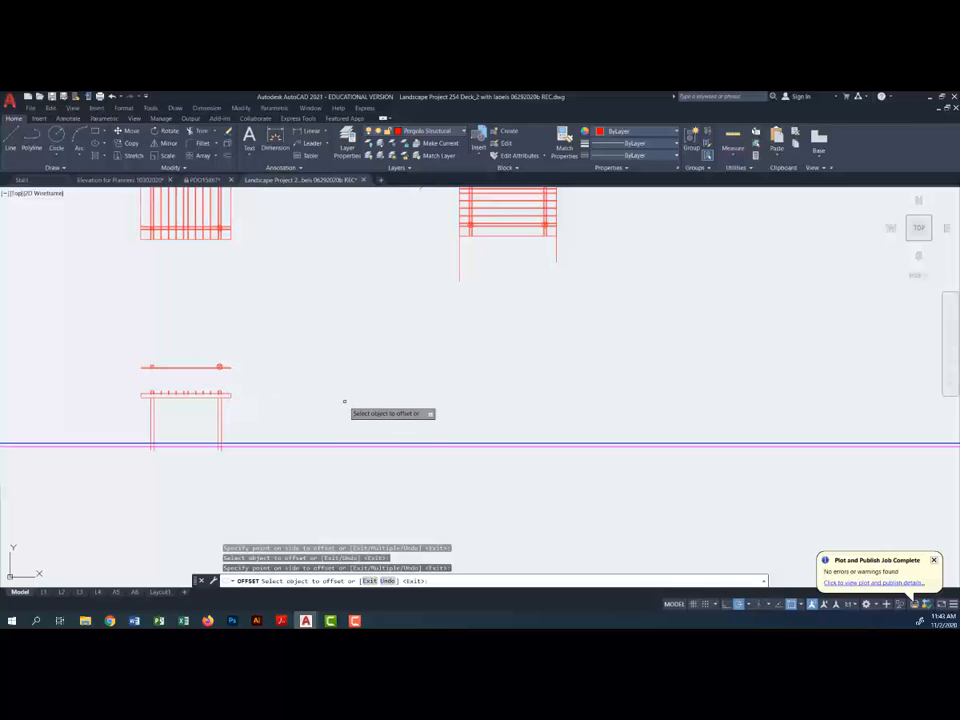
{"action": "left_click", "coordinate": [128, 144]}
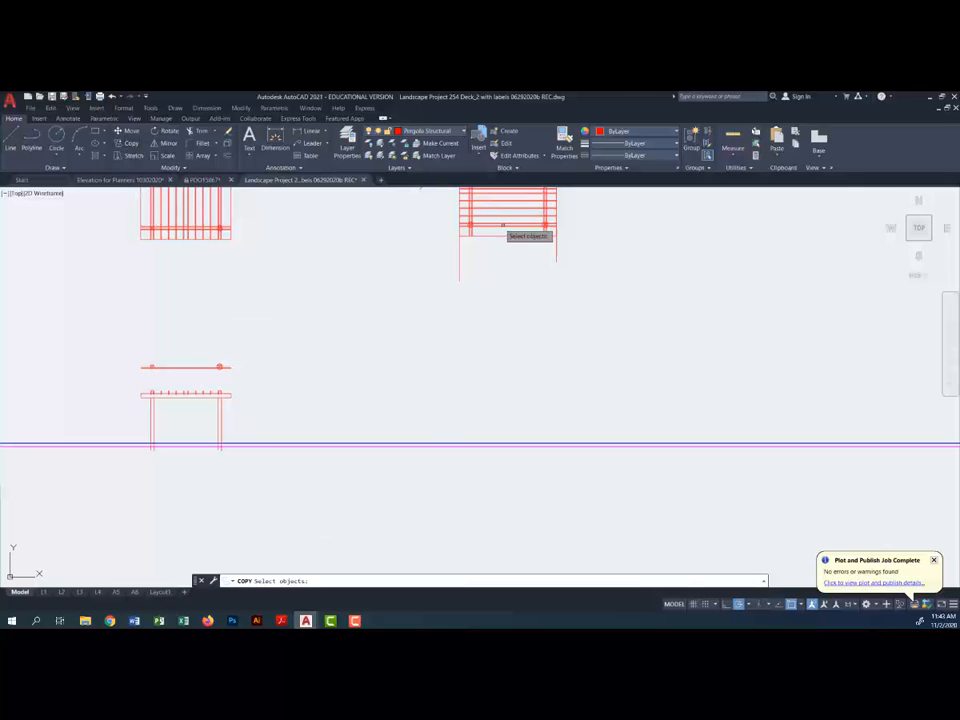
{"action": "left_click", "coordinate": [441, 214]}
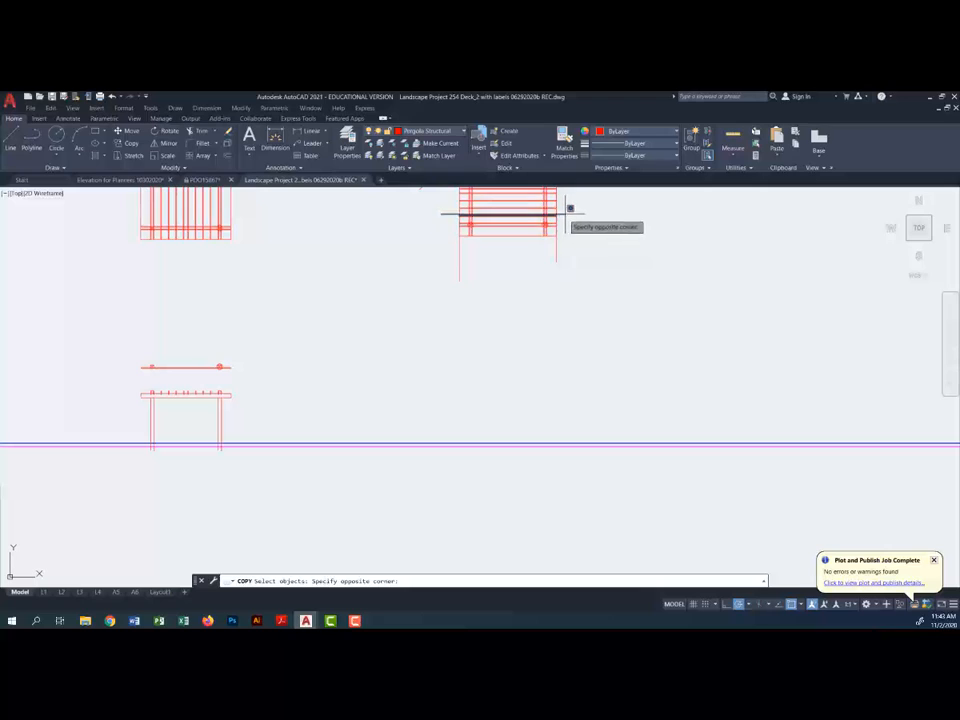
{"action": "left_click", "coordinate": [568, 205]}
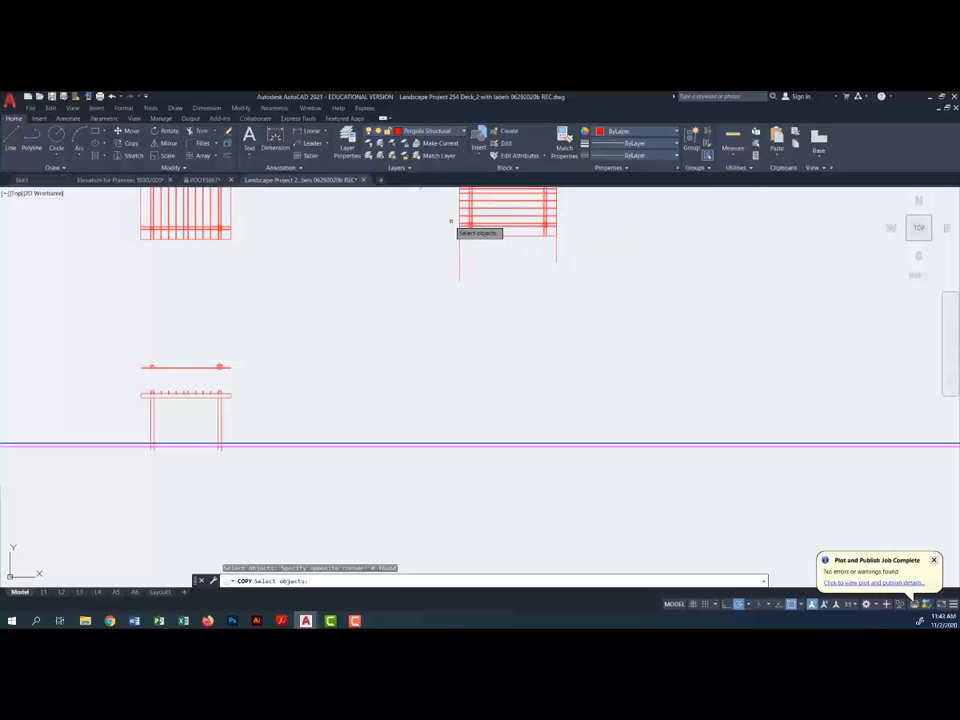
{"action": "left_click", "coordinate": [573, 234]}
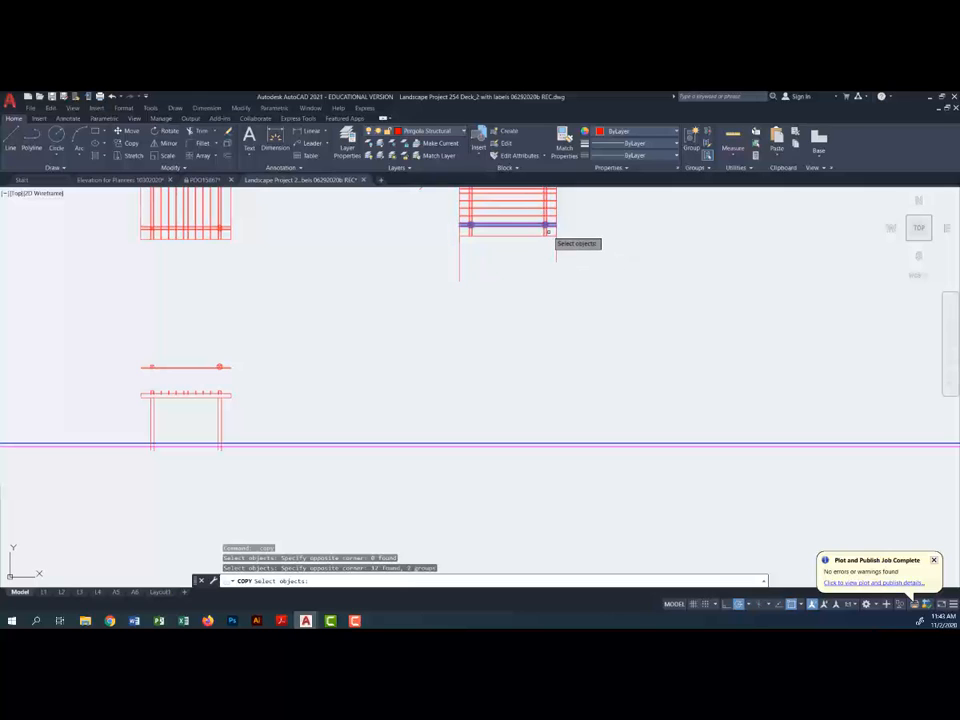
{"action": "left_click", "coordinate": [465, 231]}
{"action": "key", "text": "Return"}
{"action": "left_click", "coordinate": [585, 238]}
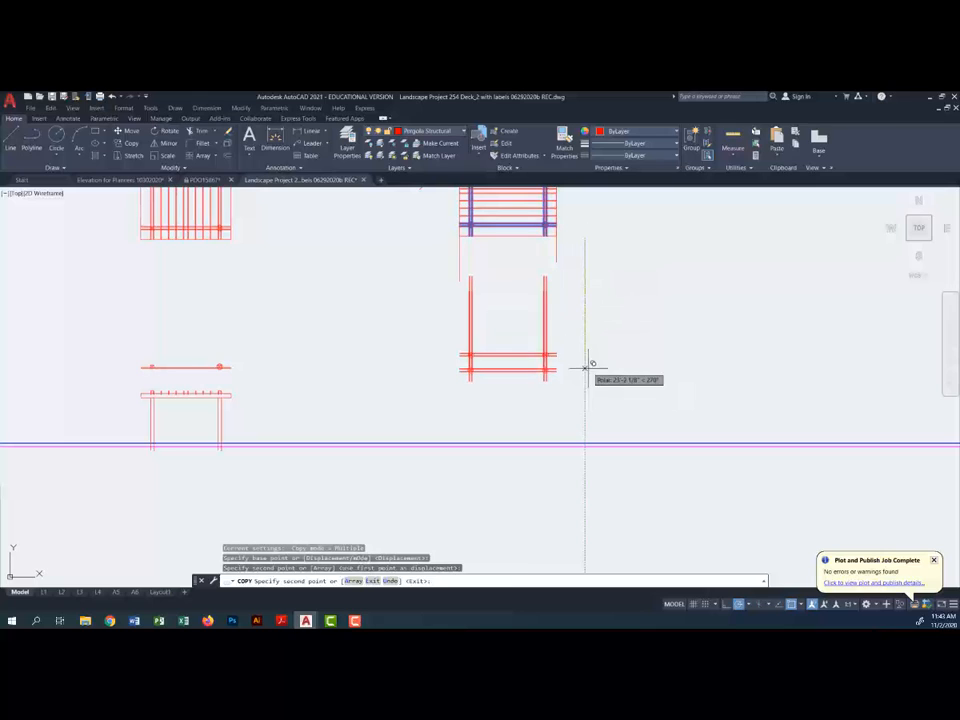
{"action": "left_click", "coordinate": [587, 378]}
{"action": "key", "text": "Escape"}
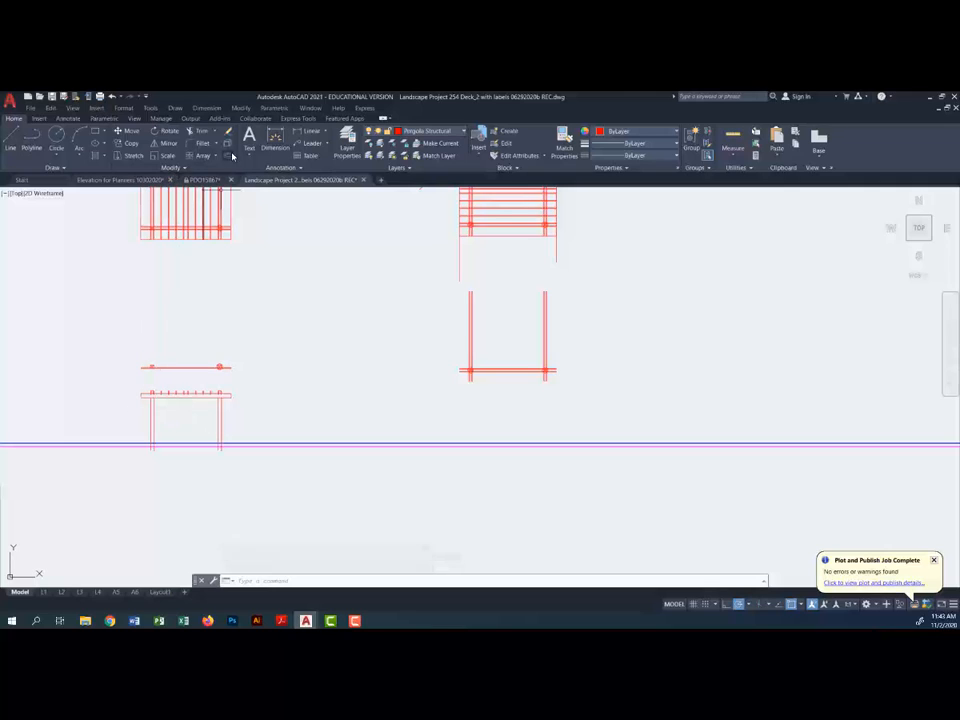
Step: Copy the first elevation's beam bottom line, one rafter, its adjacent beam-top segment and the right post's cap horizontally to below the second pergola's copied plan
{"action": "left_click", "coordinate": [131, 143]}
{"action": "scroll", "coordinate": [171, 397], "scroll_direction": "up", "scroll_amount": 4}
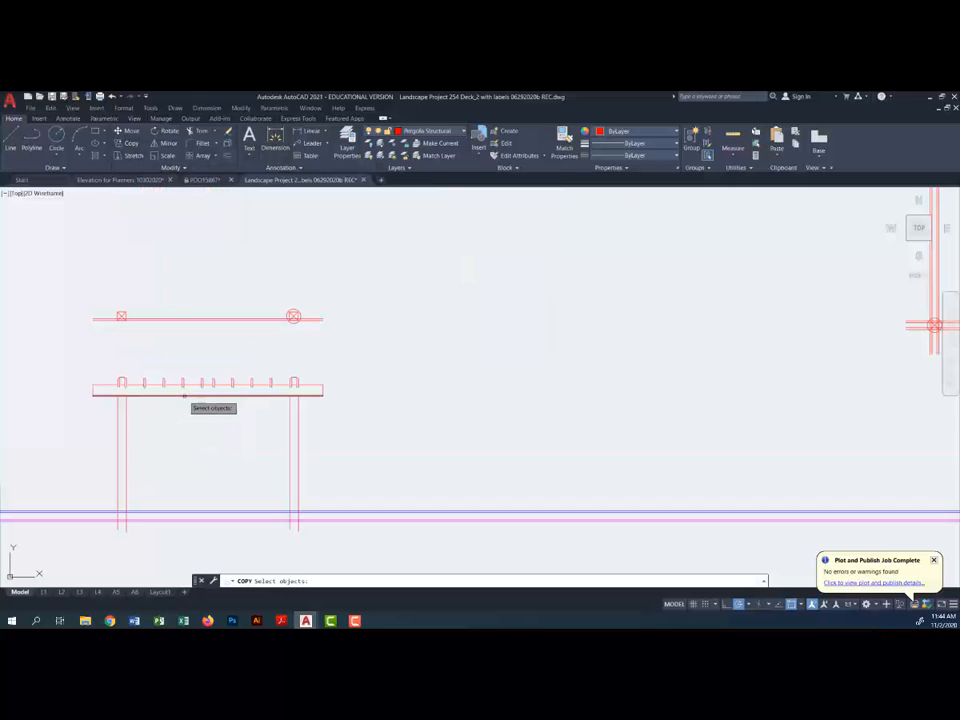
{"action": "left_click", "coordinate": [184, 393]}
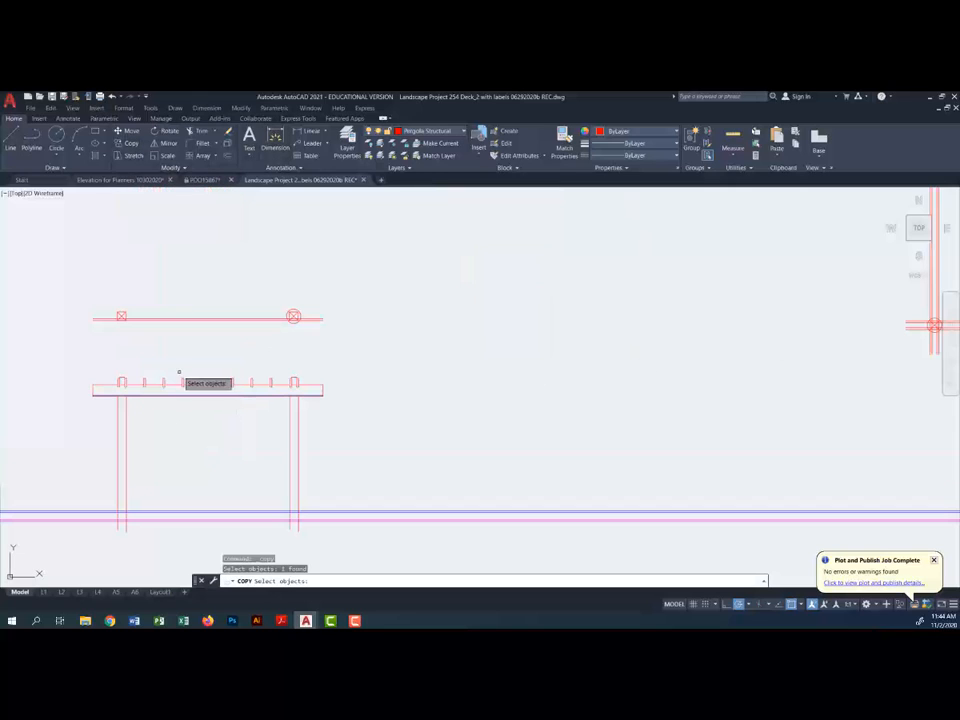
{"action": "left_click", "coordinate": [180, 374]}
{"action": "left_click", "coordinate": [187, 393]}
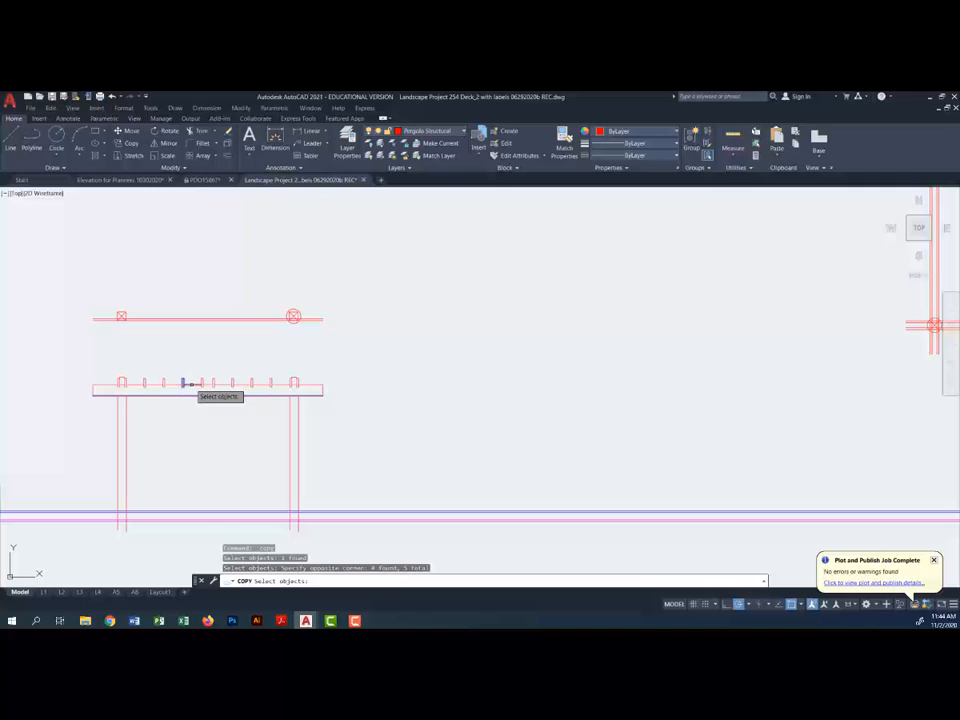
{"action": "left_click", "coordinate": [265, 384]}
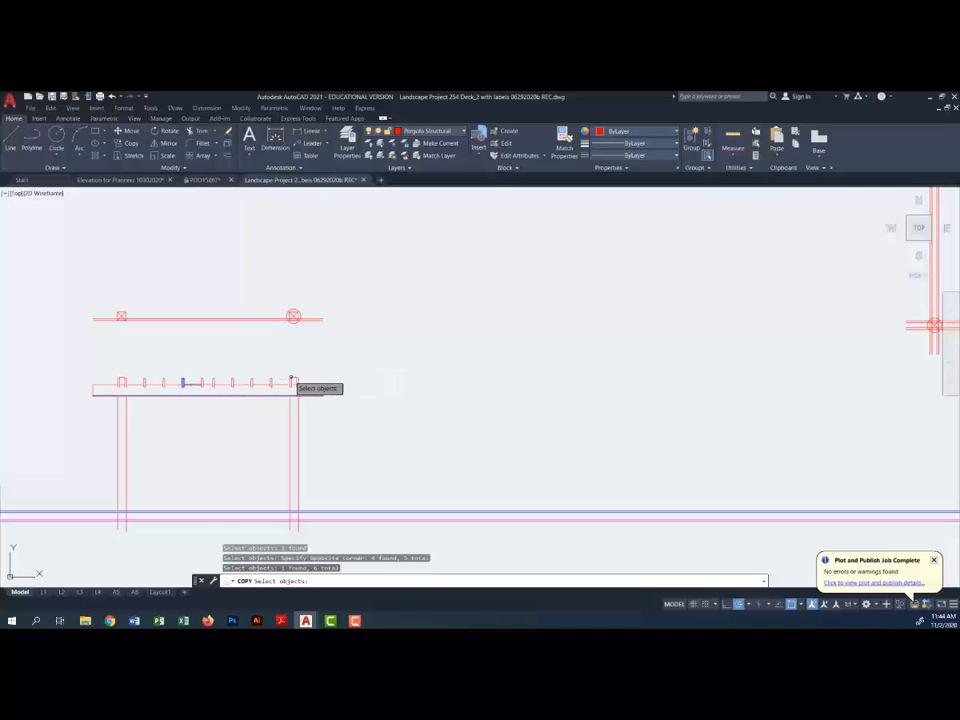
{"action": "left_click", "coordinate": [294, 381]}
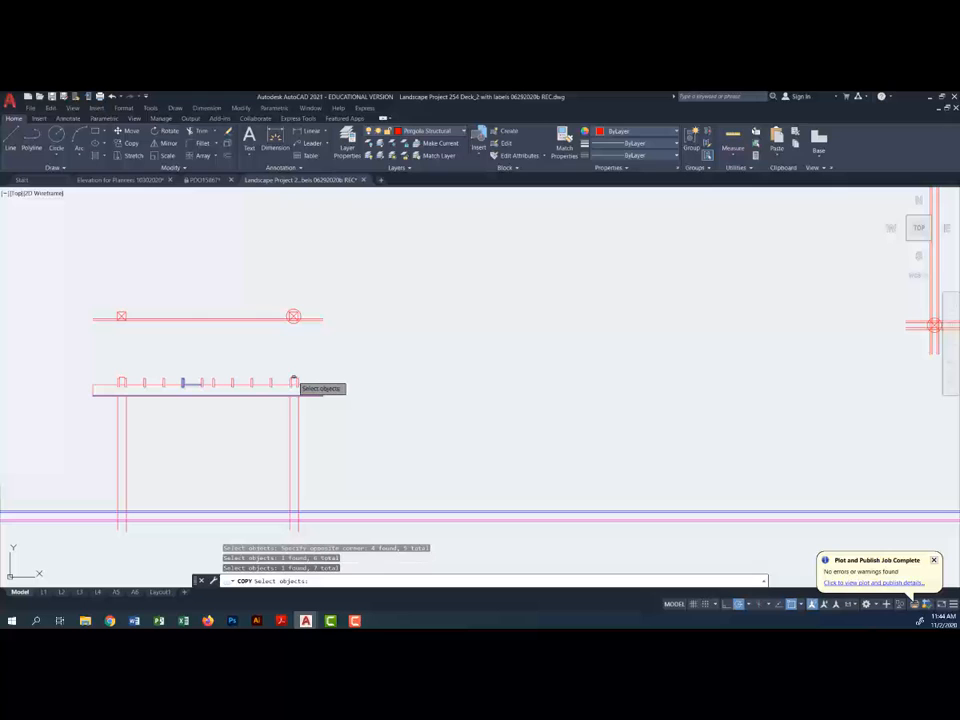
{"action": "key", "text": "Return"}
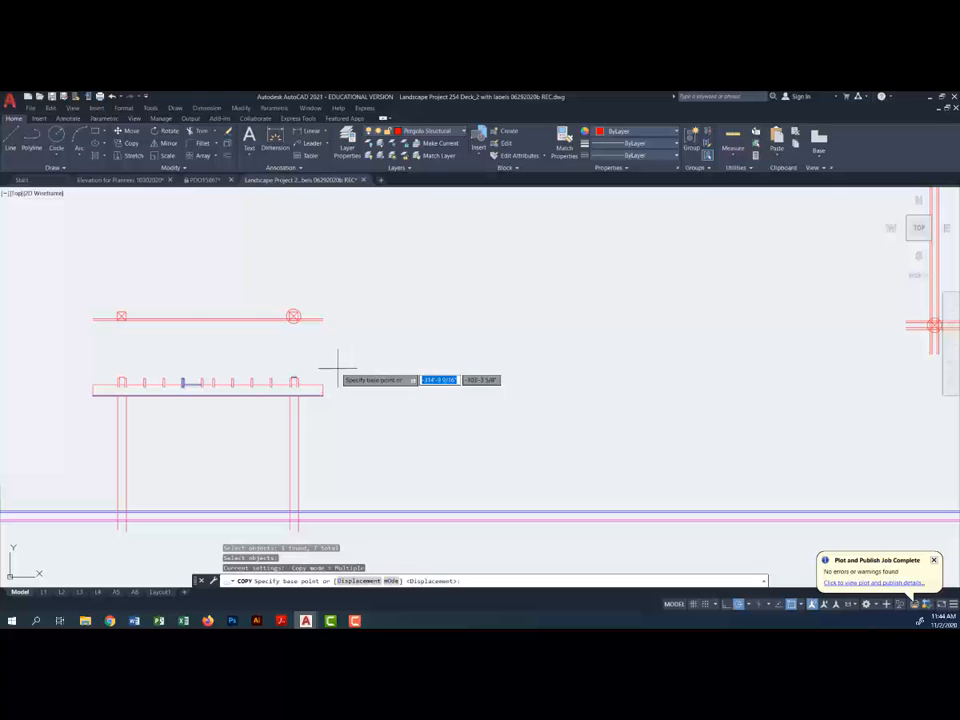
{"action": "left_click", "coordinate": [444, 364]}
{"action": "middle_click_drag", "start_coordinate": [579, 360], "coordinate": [172, 346]}
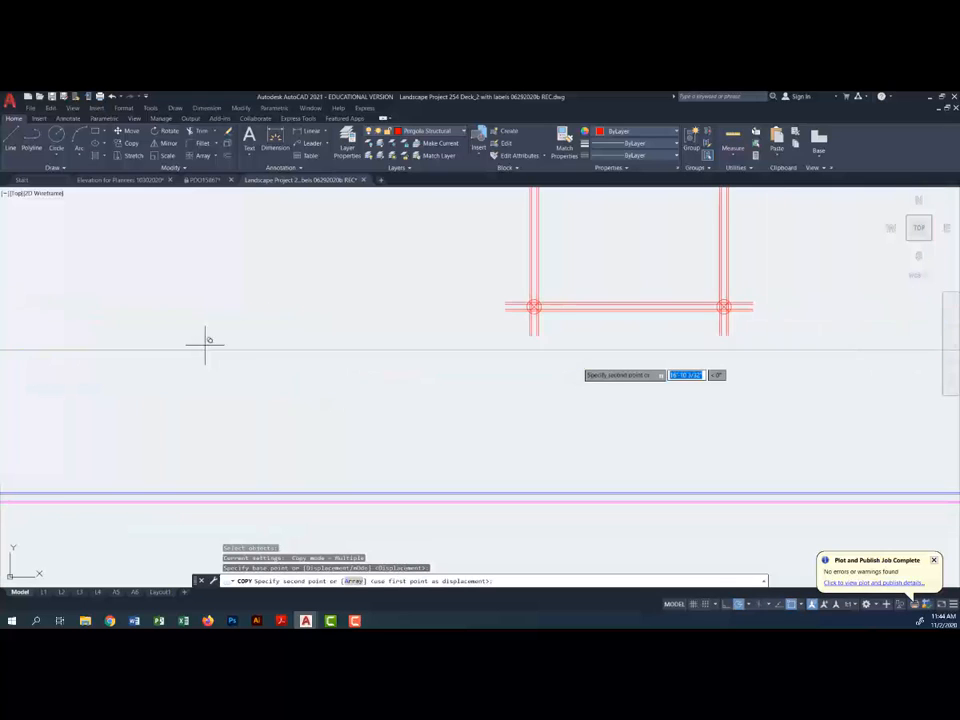
{"action": "left_click", "coordinate": [768, 347]}
{"action": "key", "text": "Escape"}
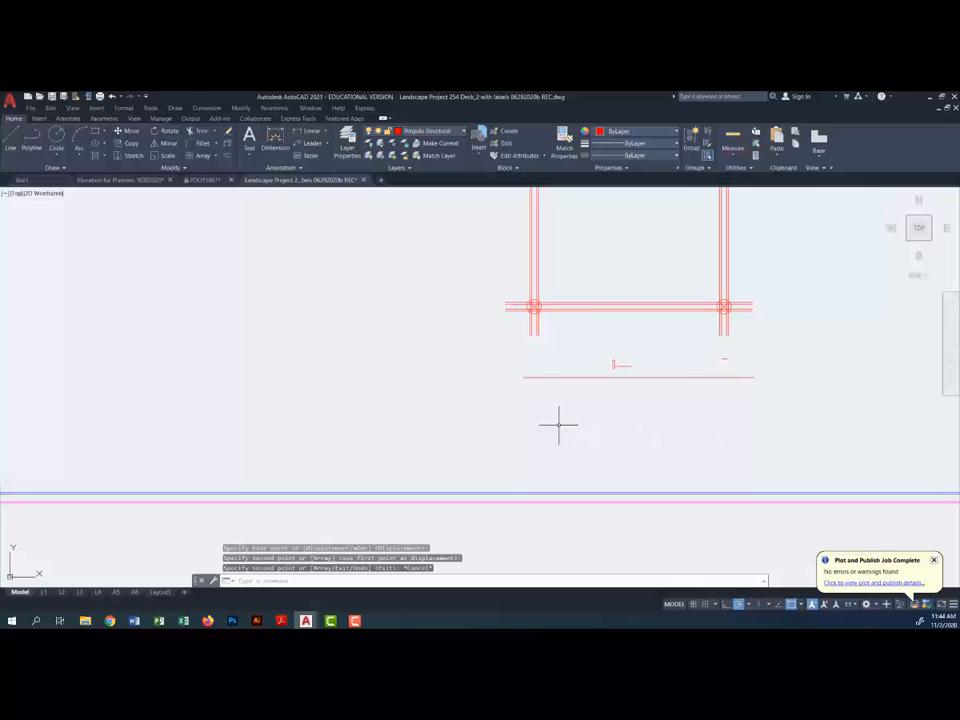
Step: Extend the vertical edges of both crossing beams in the second pergola's copied plan down to the copied beam bottom line
{"action": "scroll", "coordinate": [572, 385], "scroll_direction": "down", "scroll_amount": 3}
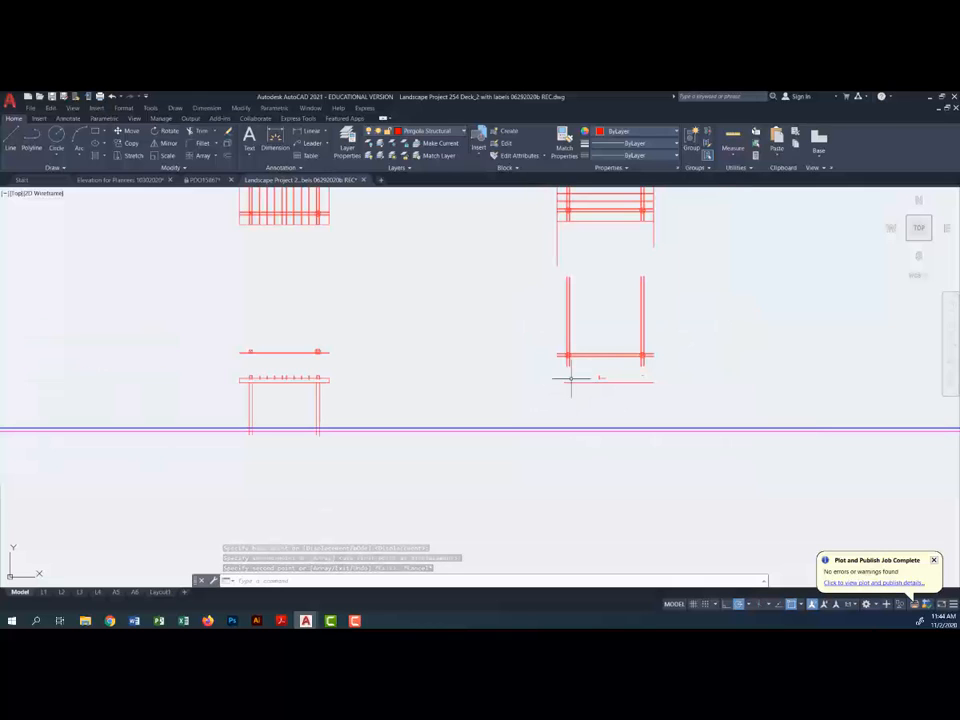
{"action": "scroll", "coordinate": [571, 378], "scroll_direction": "up", "scroll_amount": 4}
{"action": "scroll", "coordinate": [571, 379], "scroll_direction": "down", "scroll_amount": 2}
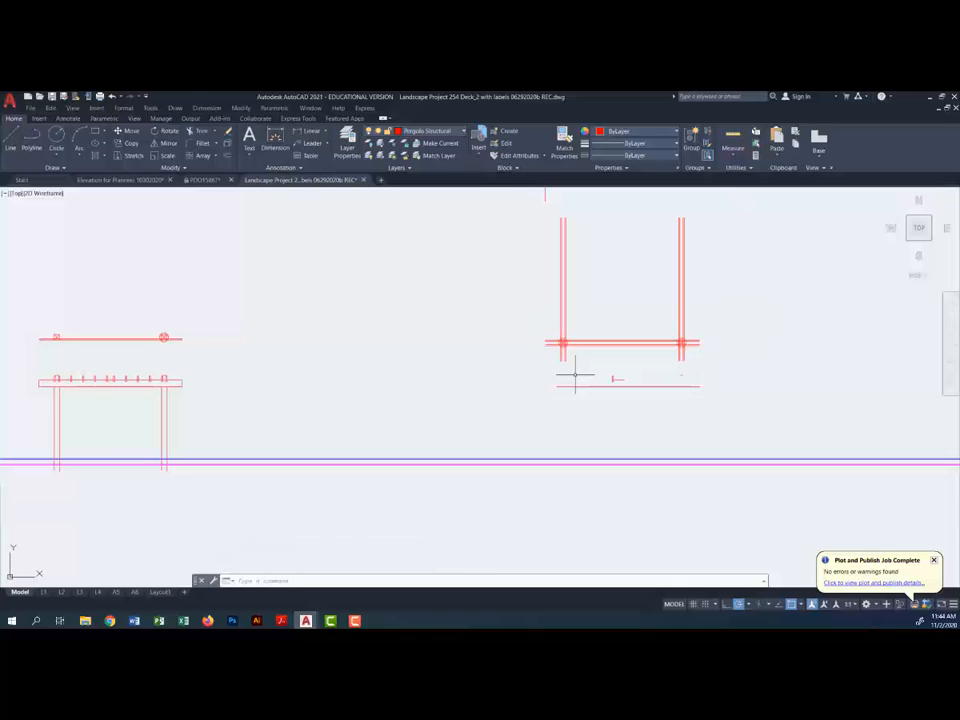
{"action": "scroll", "coordinate": [576, 380], "scroll_direction": "up", "scroll_amount": 4}
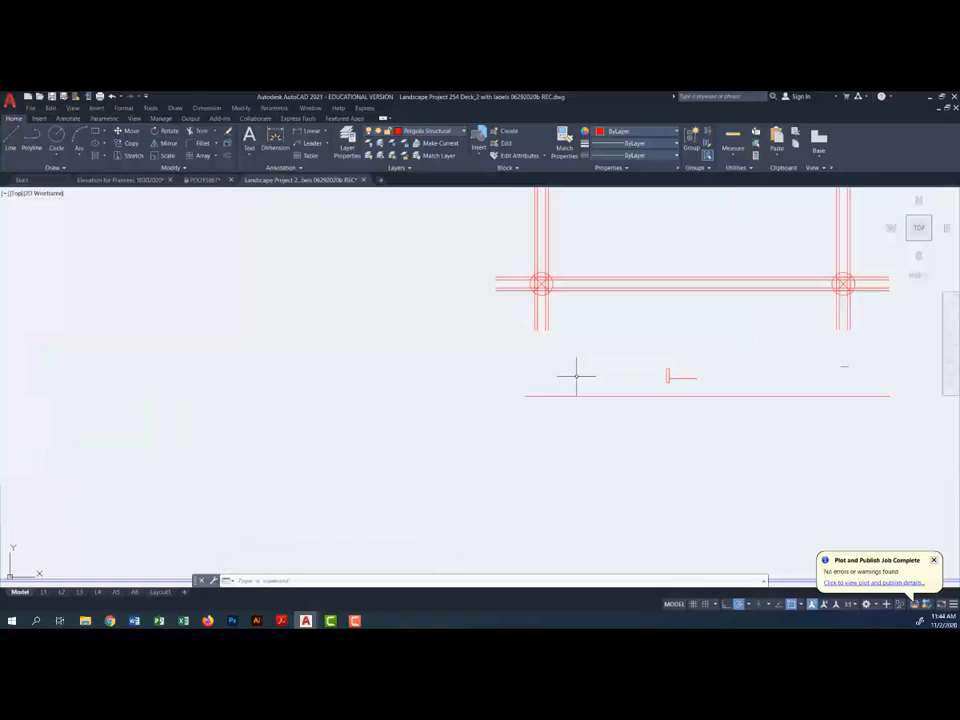
{"action": "scroll", "coordinate": [573, 384], "scroll_direction": "down", "scroll_amount": 4}
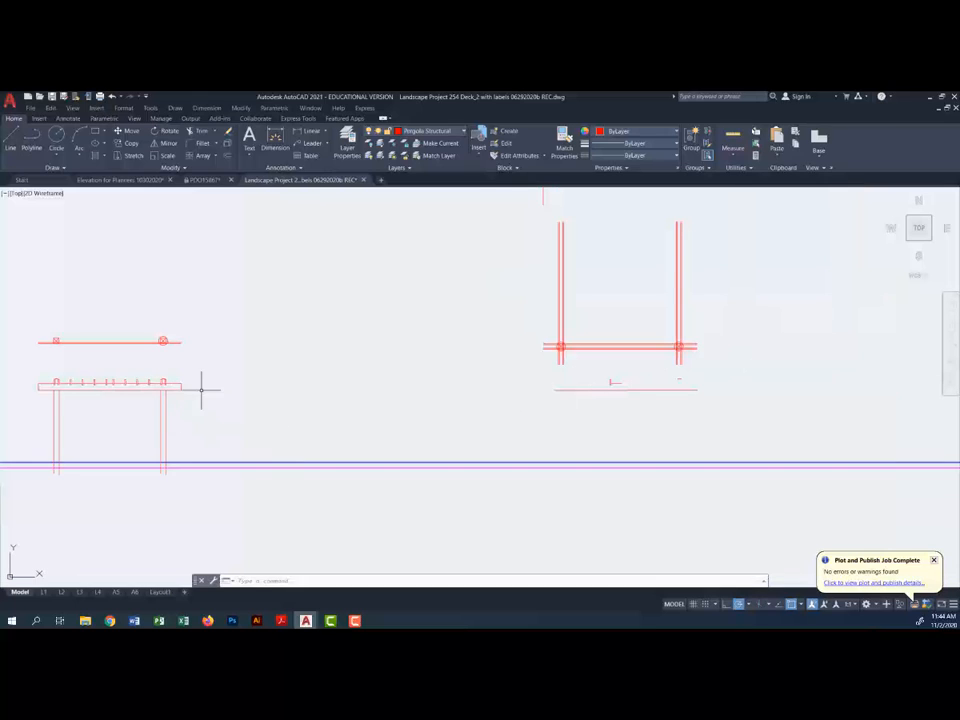
{"action": "scroll", "coordinate": [568, 393], "scroll_direction": "up", "scroll_amount": 3}
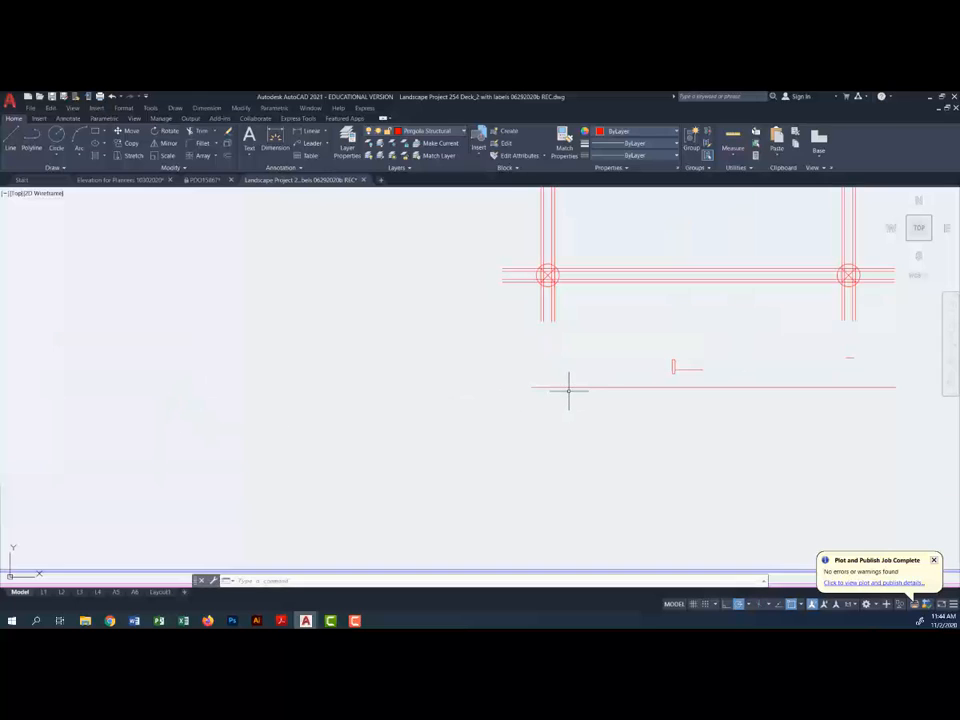
{"action": "left_click", "coordinate": [216, 133]}
{"action": "left_click", "coordinate": [198, 147]}
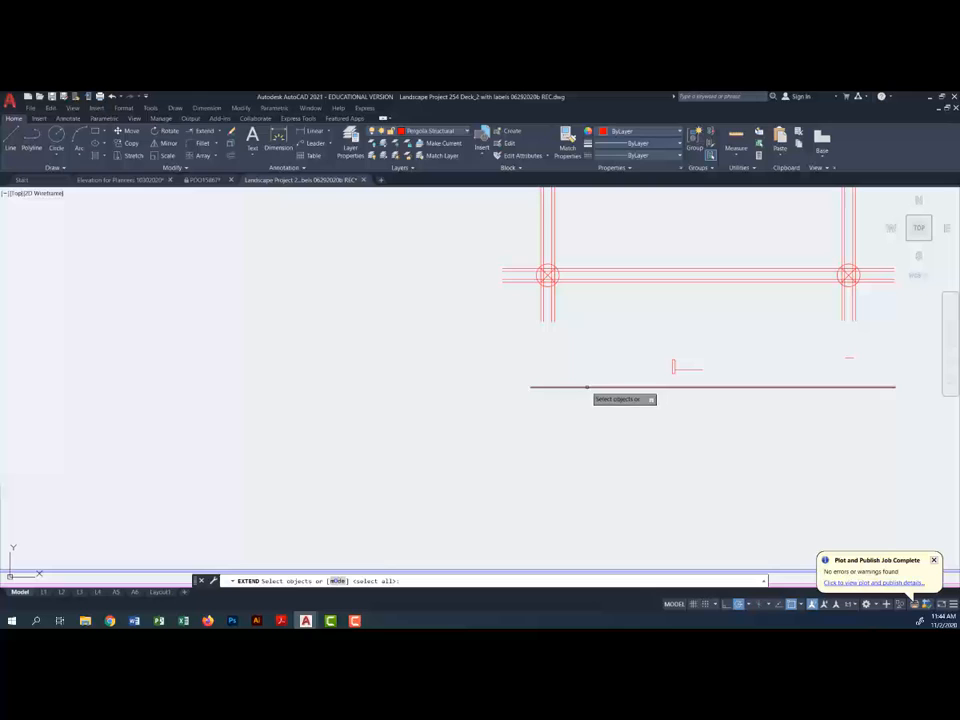
{"action": "left_click", "coordinate": [589, 387]}
{"action": "key", "text": "Return"}
{"action": "left_click", "coordinate": [870, 318]}
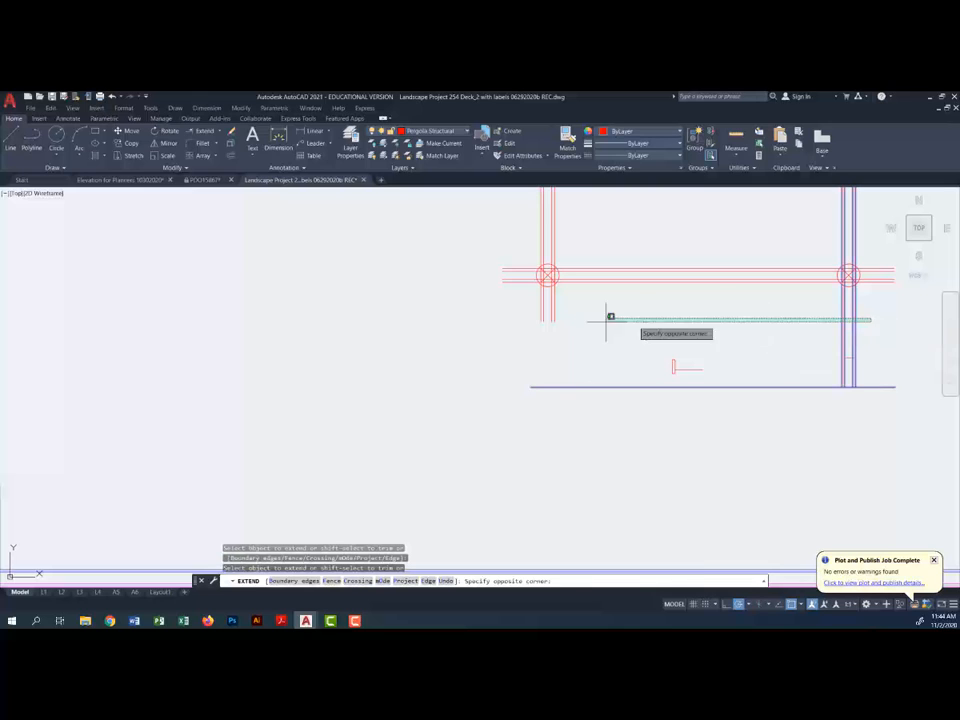
{"action": "left_click", "coordinate": [523, 294]}
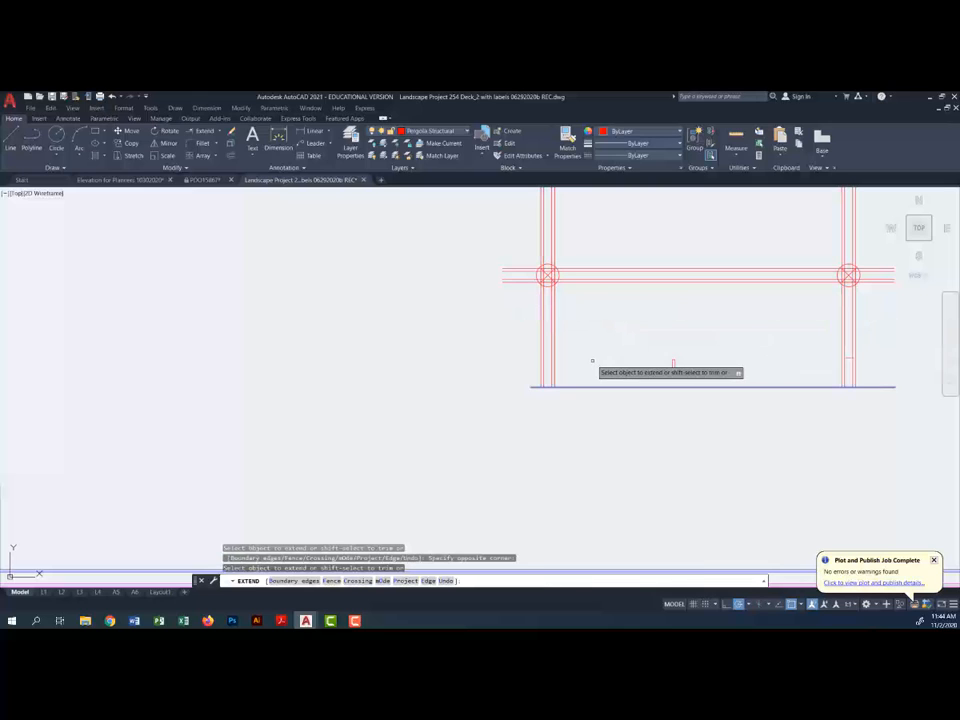
{"action": "key", "text": "Escape"}
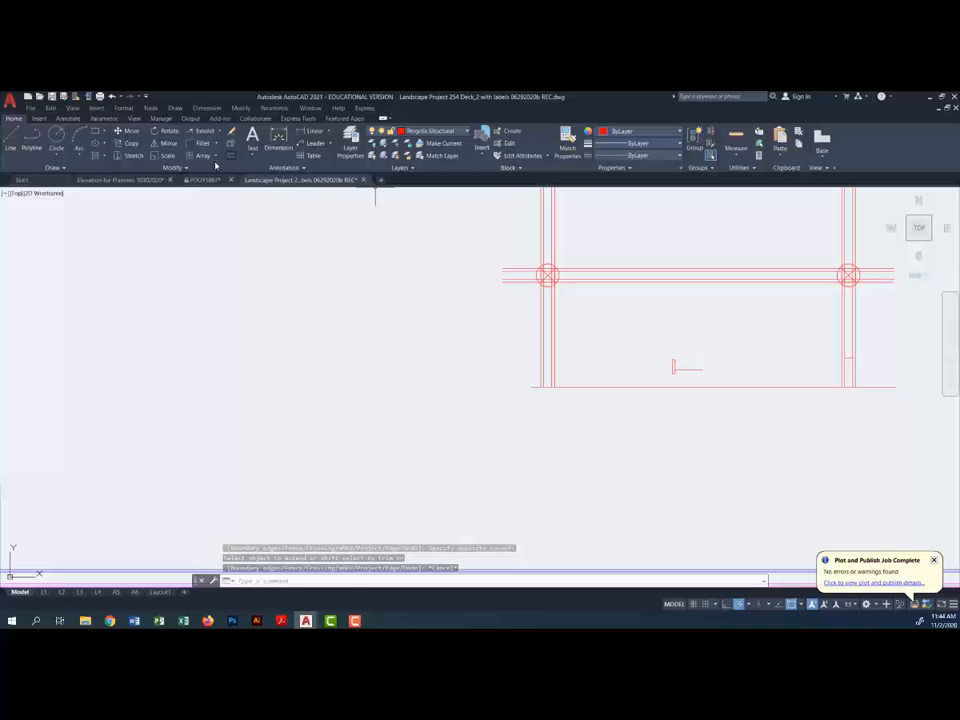
Step: Offset the copied beam bottom line 9.25" upward to form the second pergola's full-length beam top
{"action": "type", "text": "o"}
{"action": "key", "text": "Return"}
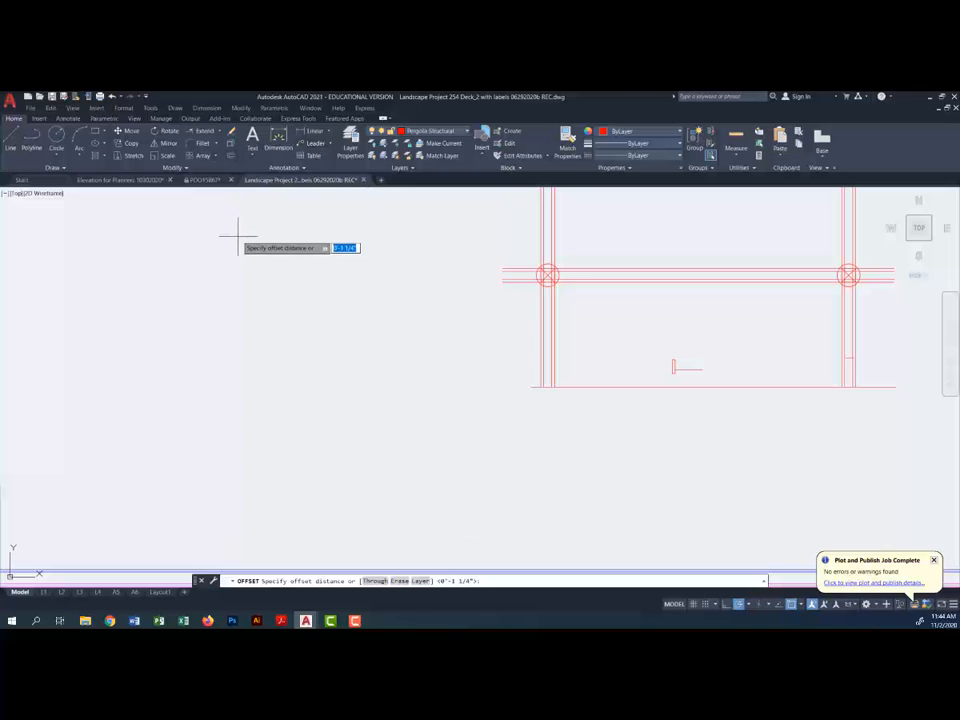
{"action": "type", "text": "9.25"}
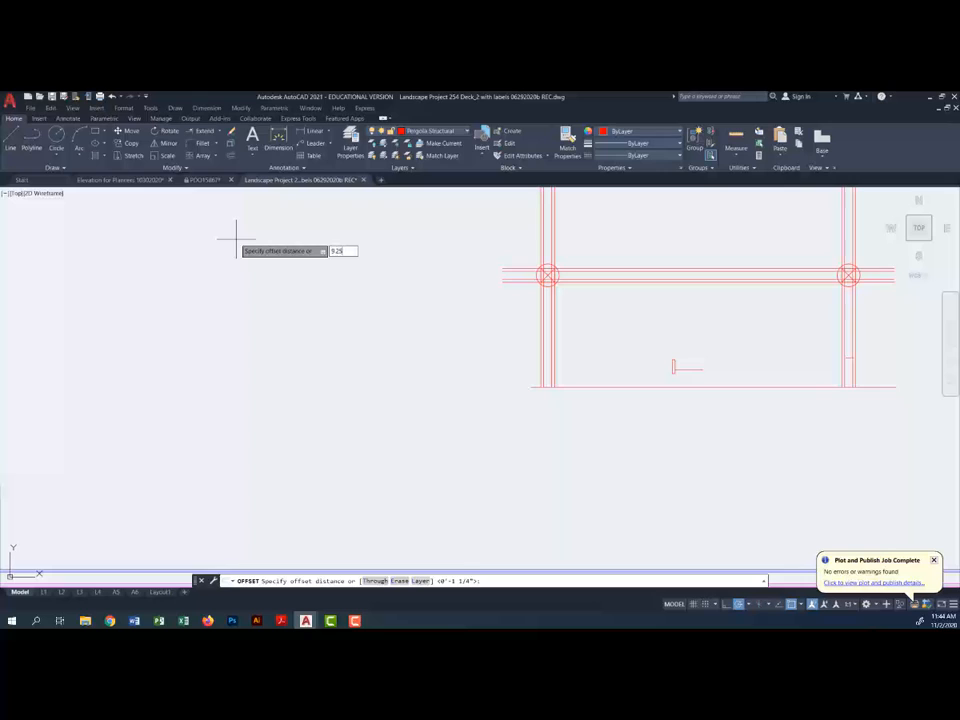
{"action": "key", "text": "Return"}
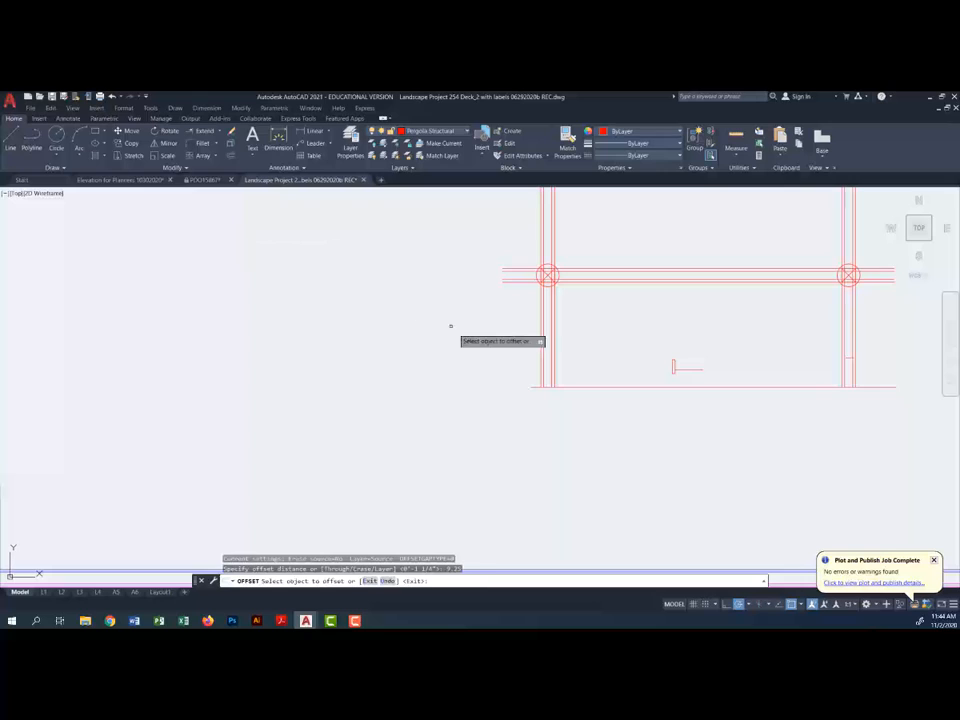
{"action": "left_click", "coordinate": [630, 387]}
{"action": "left_click", "coordinate": [630, 375]}
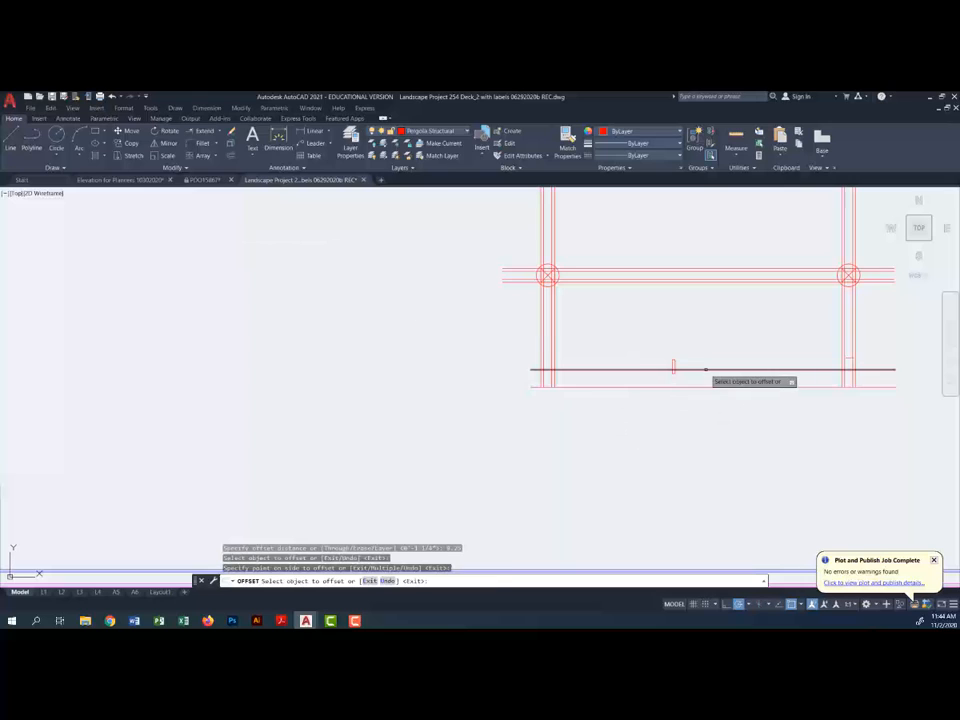
{"action": "scroll", "coordinate": [684, 370], "scroll_direction": "up", "scroll_amount": 3}
{"action": "key", "text": "Escape"}
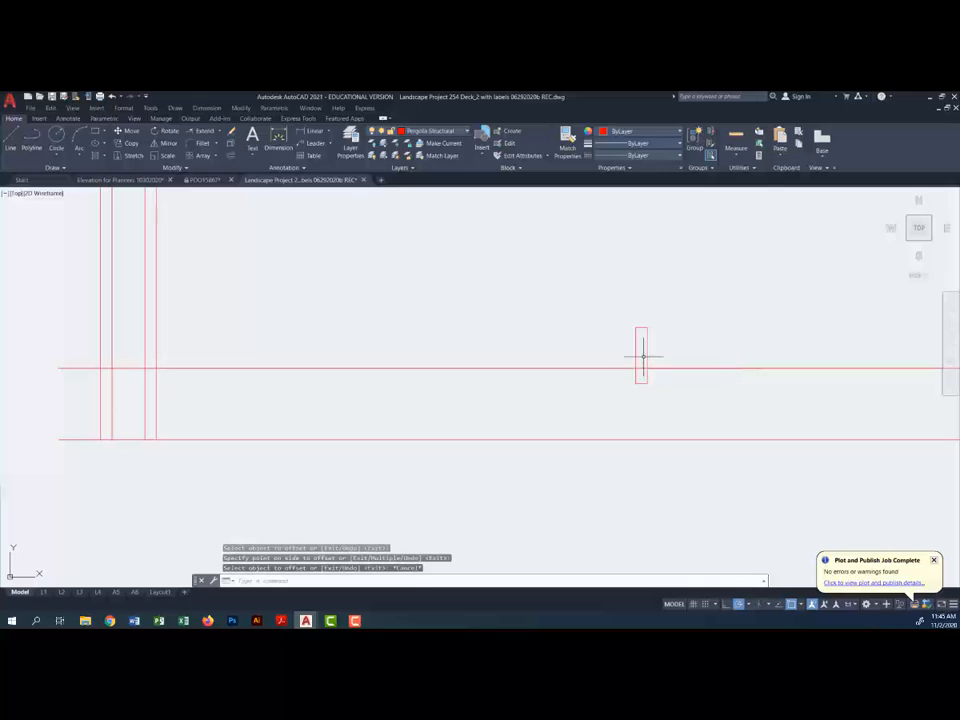
Step: Delete the short copied beam-top segment beside the reference rafter
{"action": "left_click", "coordinate": [643, 357]}
{"action": "left_click", "coordinate": [773, 371]}
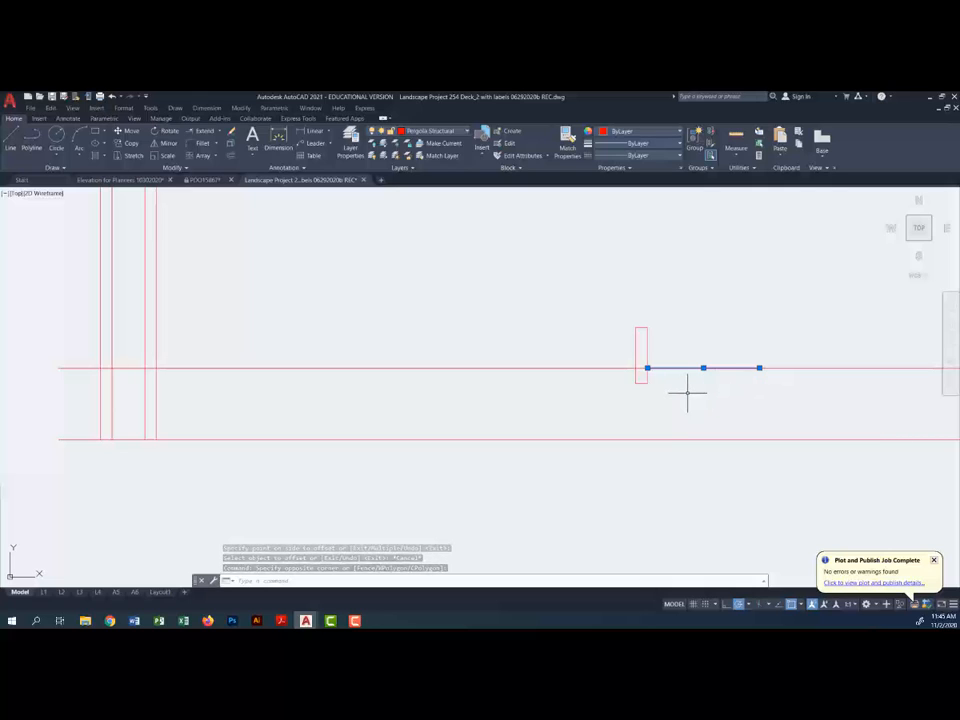
{"action": "key", "text": "Delete"}
{"action": "scroll", "coordinate": [692, 392], "scroll_direction": "down", "scroll_amount": 5}
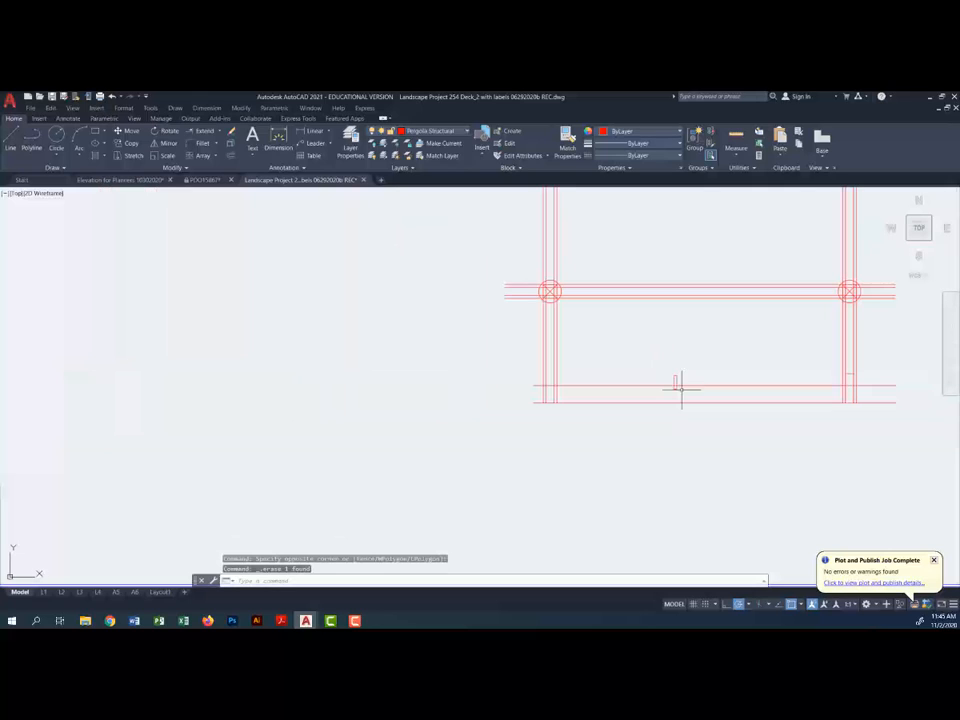
Step: Copy the lowest horizontal edge line of the second pergola's copied plan down to the reference rafter's bottom edge
{"action": "scroll", "coordinate": [612, 310], "scroll_direction": "down", "scroll_amount": 4}
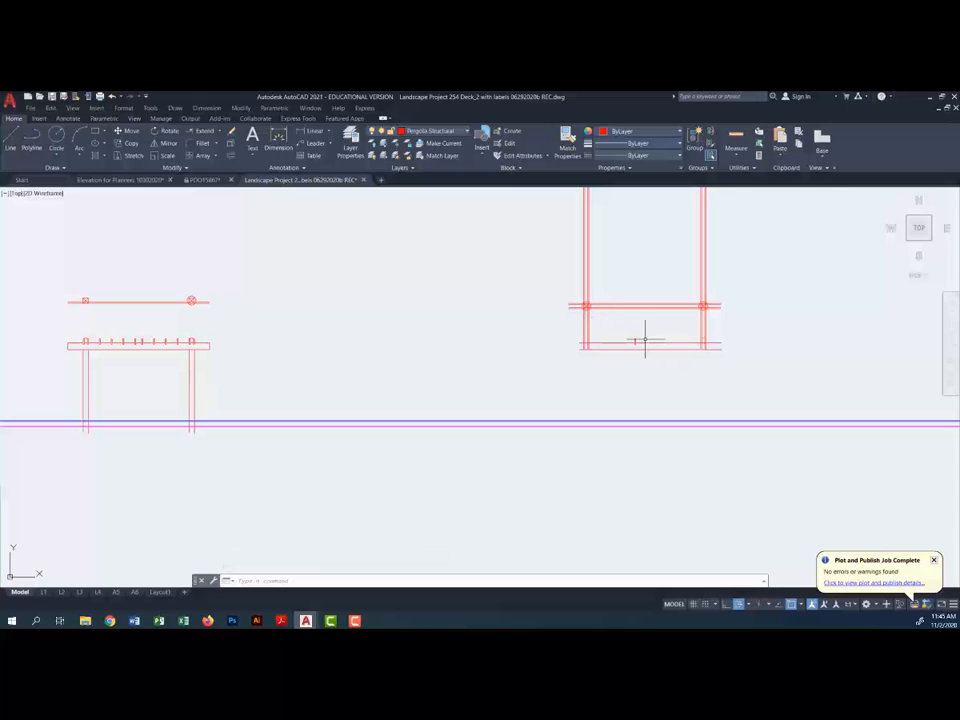
{"action": "scroll", "coordinate": [642, 333], "scroll_direction": "up", "scroll_amount": 5}
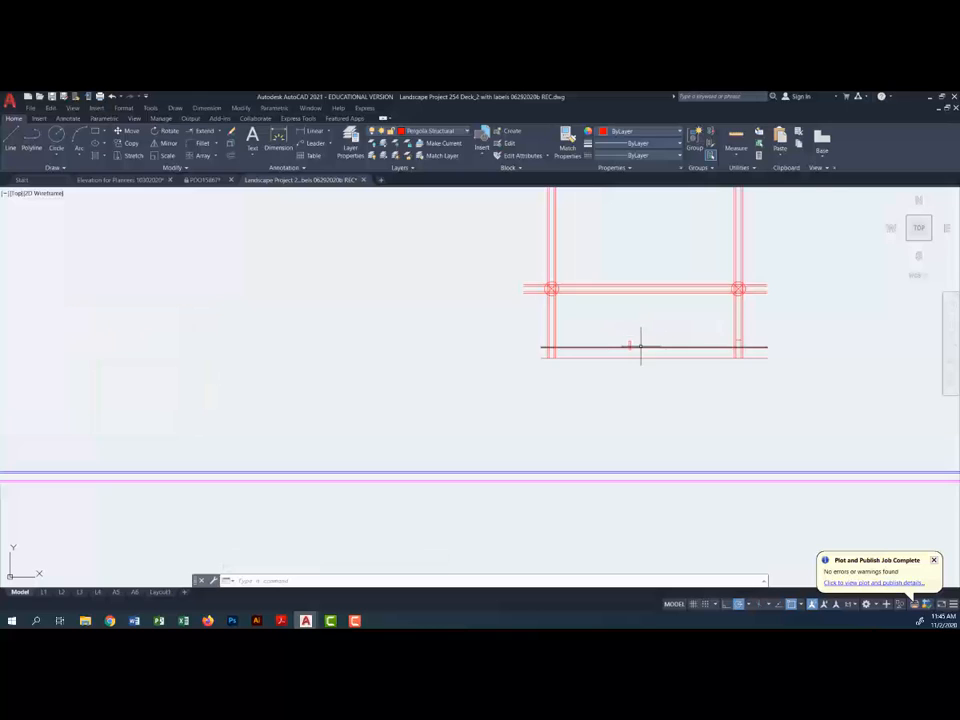
{"action": "scroll", "coordinate": [647, 300], "scroll_direction": "down", "scroll_amount": 6}
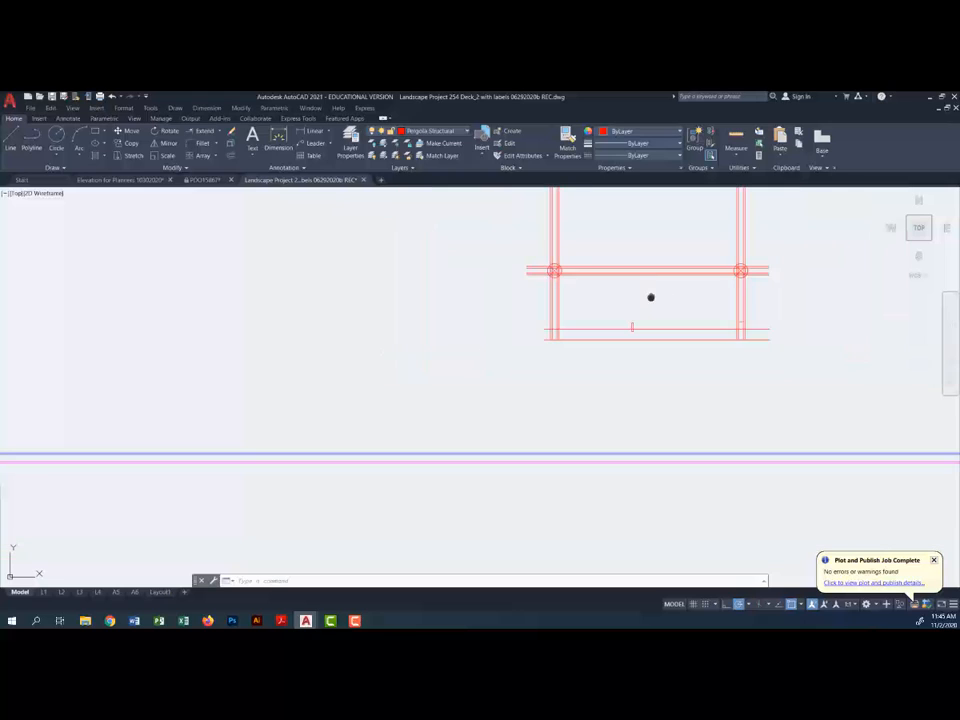
{"action": "middle_click_drag", "start_coordinate": [649, 298], "coordinate": [550, 396]}
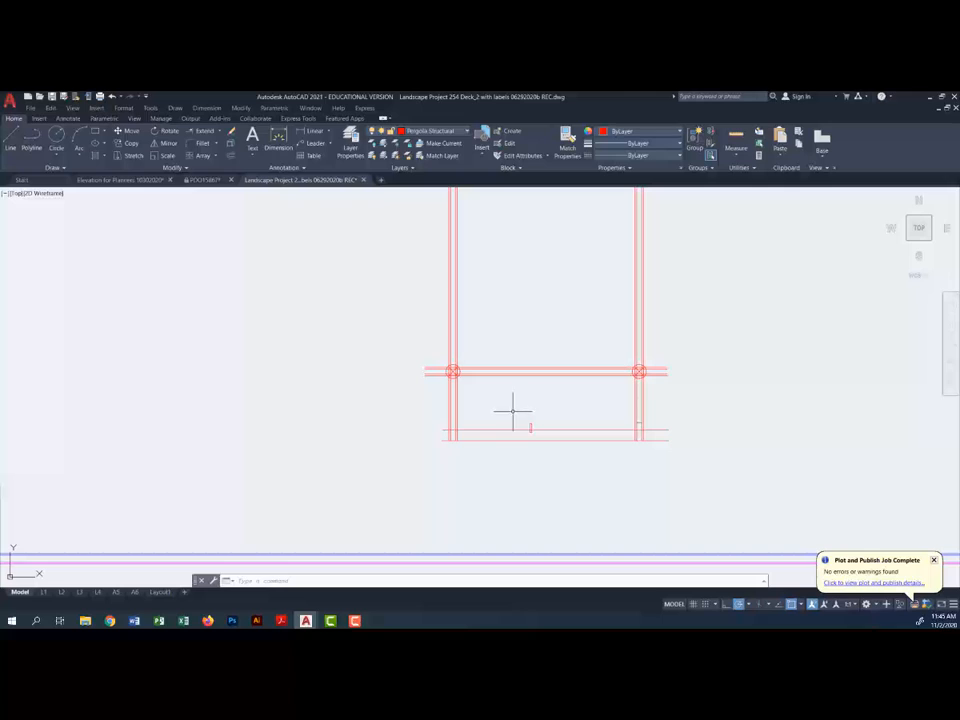
{"action": "left_click", "coordinate": [133, 144]}
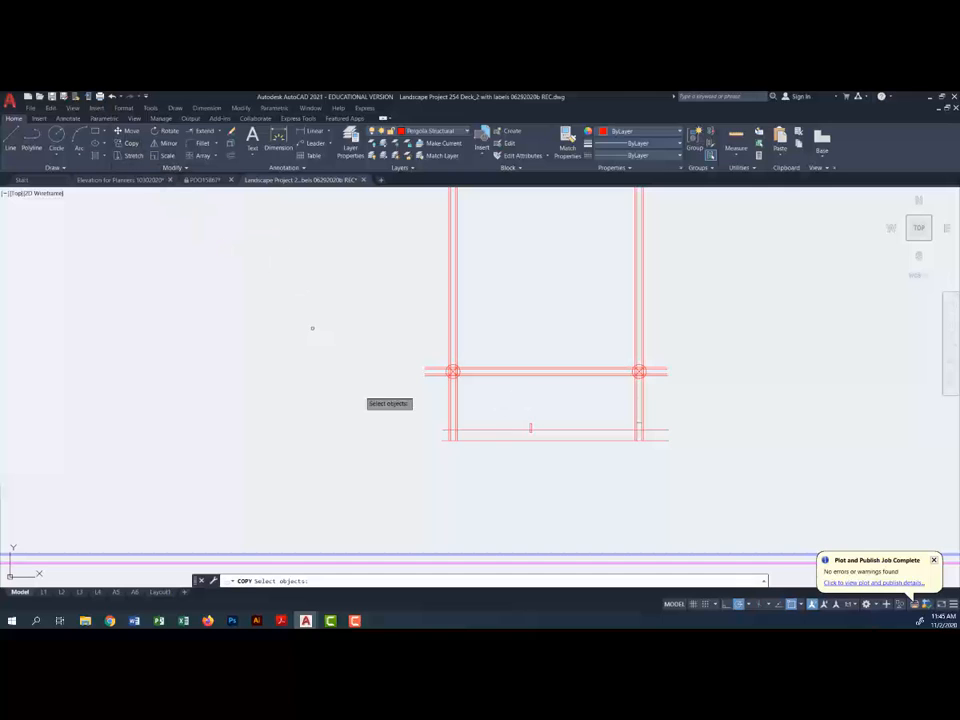
{"action": "left_click", "coordinate": [430, 375]}
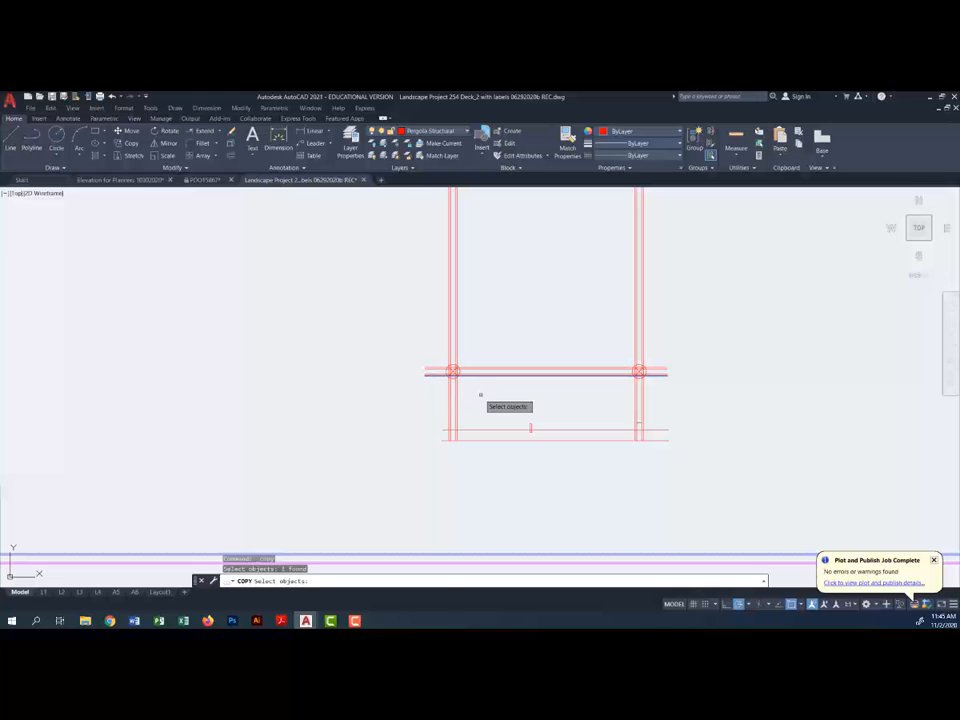
{"action": "scroll", "coordinate": [462, 380], "scroll_direction": "up", "scroll_amount": 4}
{"action": "key", "text": "Return"}
{"action": "right_click", "coordinate": [630, 387], "text": "shift"}
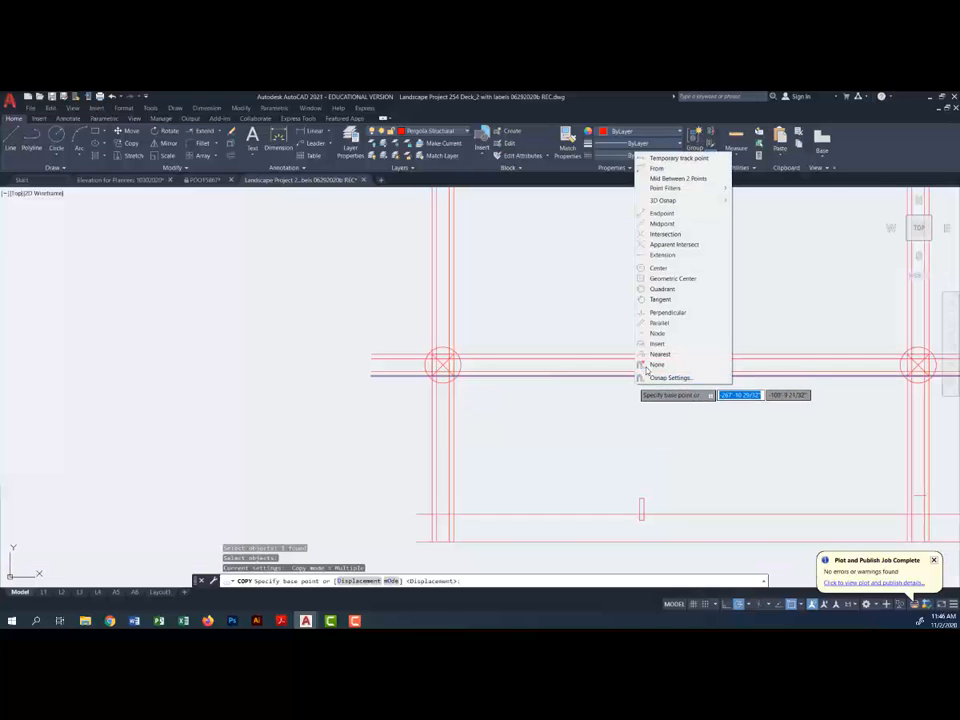
{"action": "left_click", "coordinate": [658, 354]}
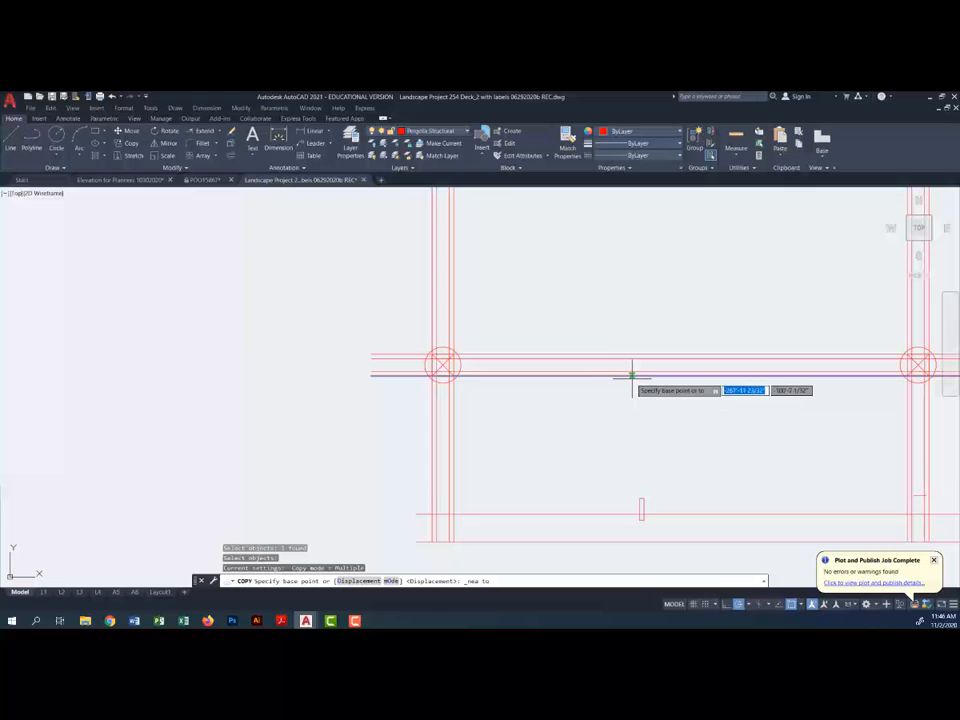
{"action": "left_click", "coordinate": [632, 376]}
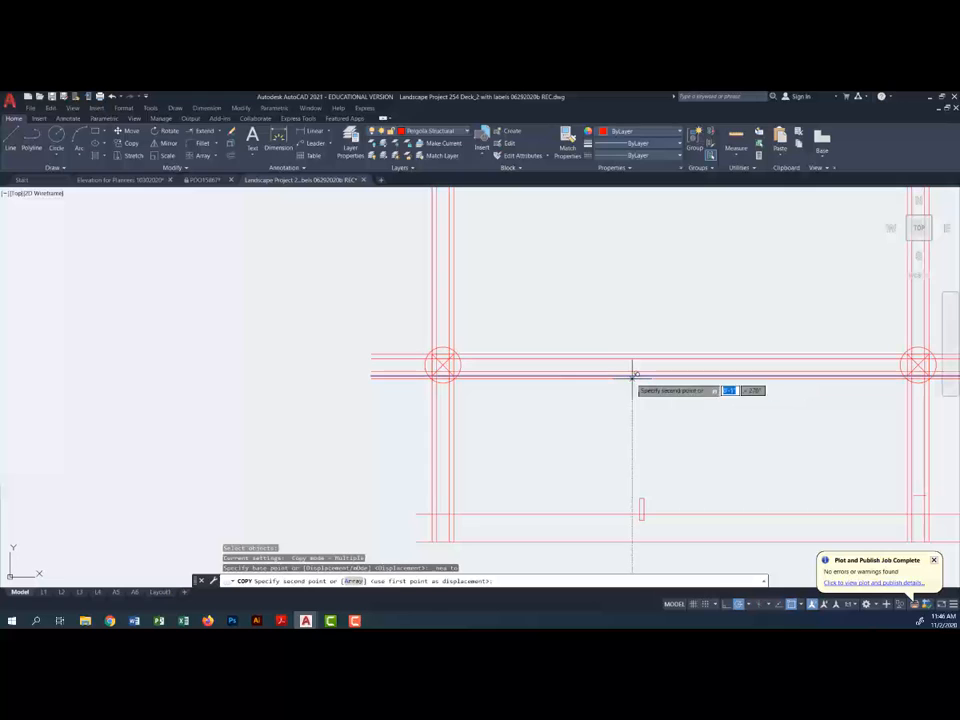
{"action": "scroll", "coordinate": [641, 517], "scroll_direction": "up", "scroll_amount": 3}
{"action": "right_click", "coordinate": [643, 514], "text": "shift"}
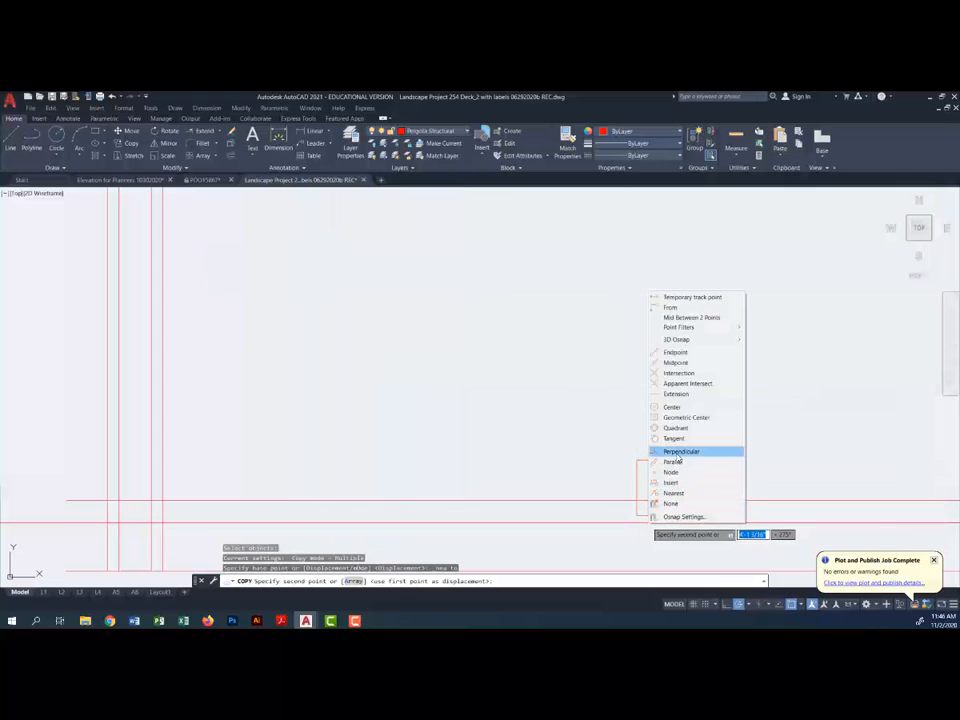
{"action": "left_click", "coordinate": [679, 453]}
{"action": "left_click", "coordinate": [642, 505]}
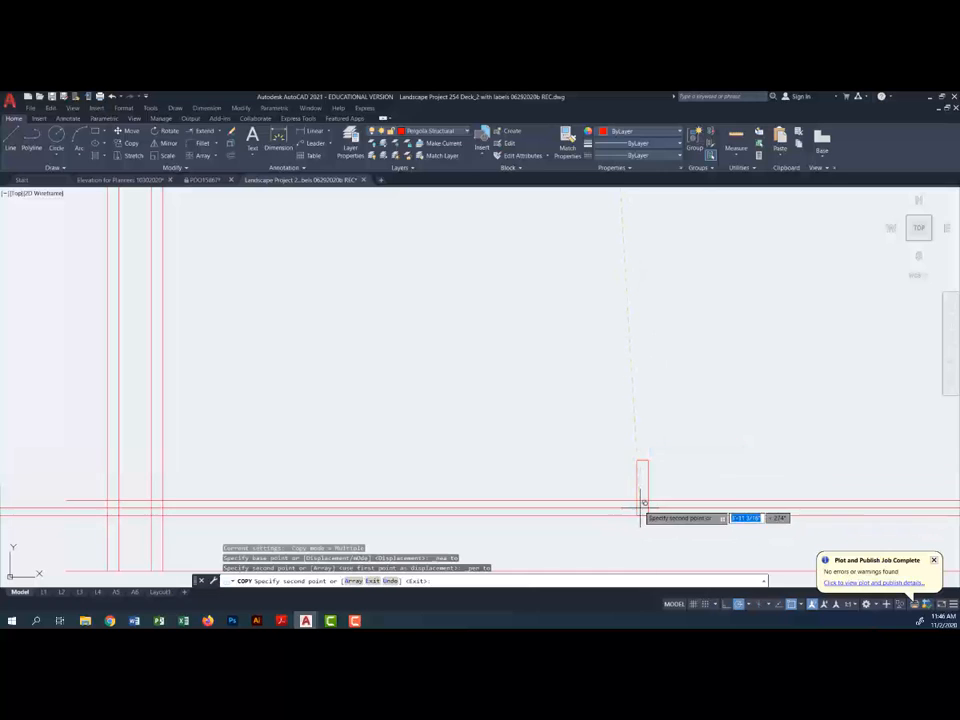
Step: Place another copy of that horizontal edge line along the reference rafter's top edge and finish copying
{"action": "right_click", "coordinate": [651, 420], "text": "shift"}
{"action": "left_click", "coordinate": [680, 350]}
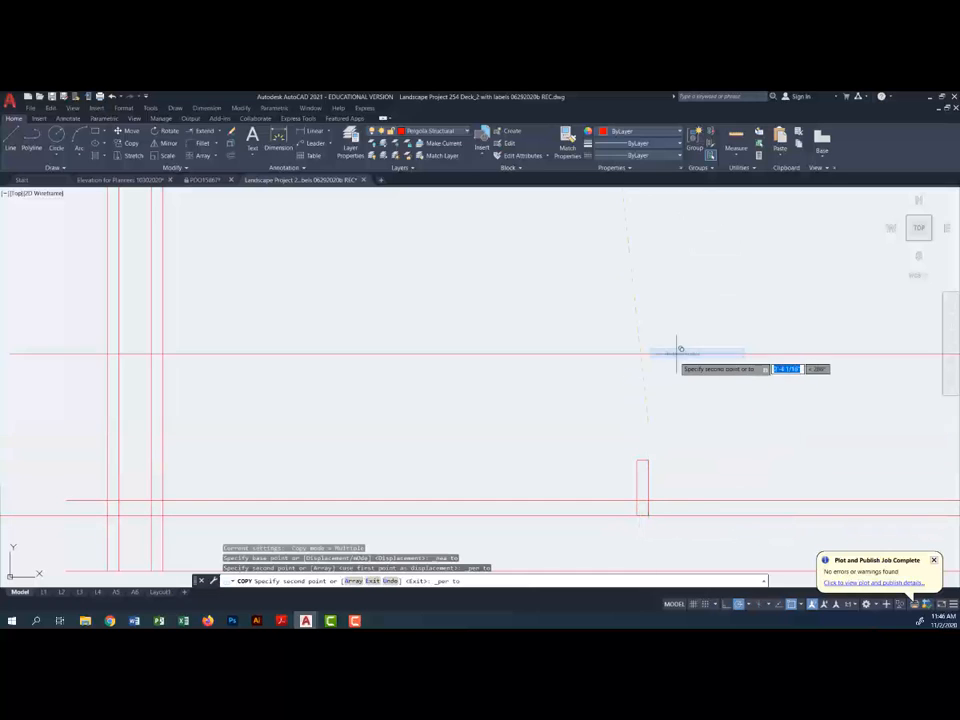
{"action": "left_click", "coordinate": [643, 453]}
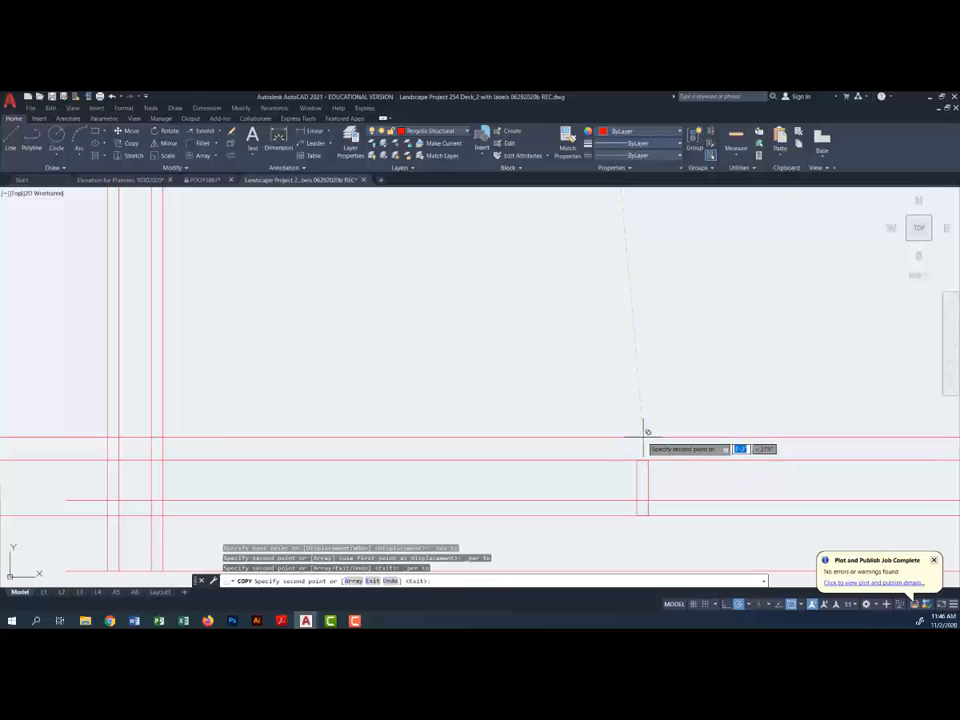
{"action": "scroll", "coordinate": [645, 430], "scroll_direction": "down", "scroll_amount": 3}
{"action": "key", "text": "Escape"}
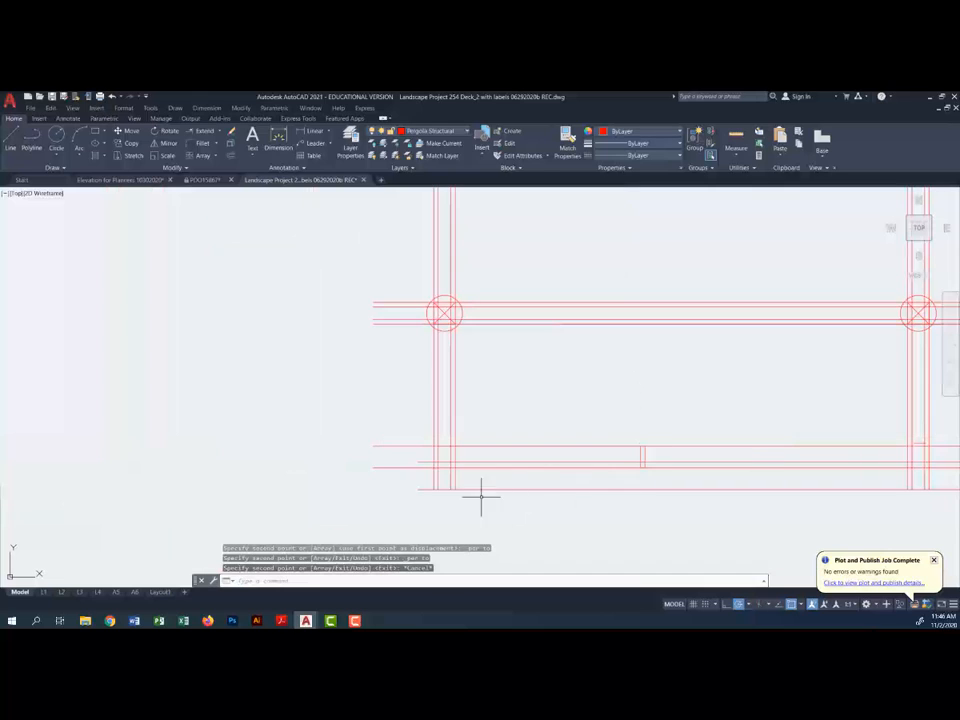
Step: Trim the four vertical edges of the left crossing beam above the beam top line, using that line as cutting edge
{"action": "left_click", "coordinate": [425, 462]}
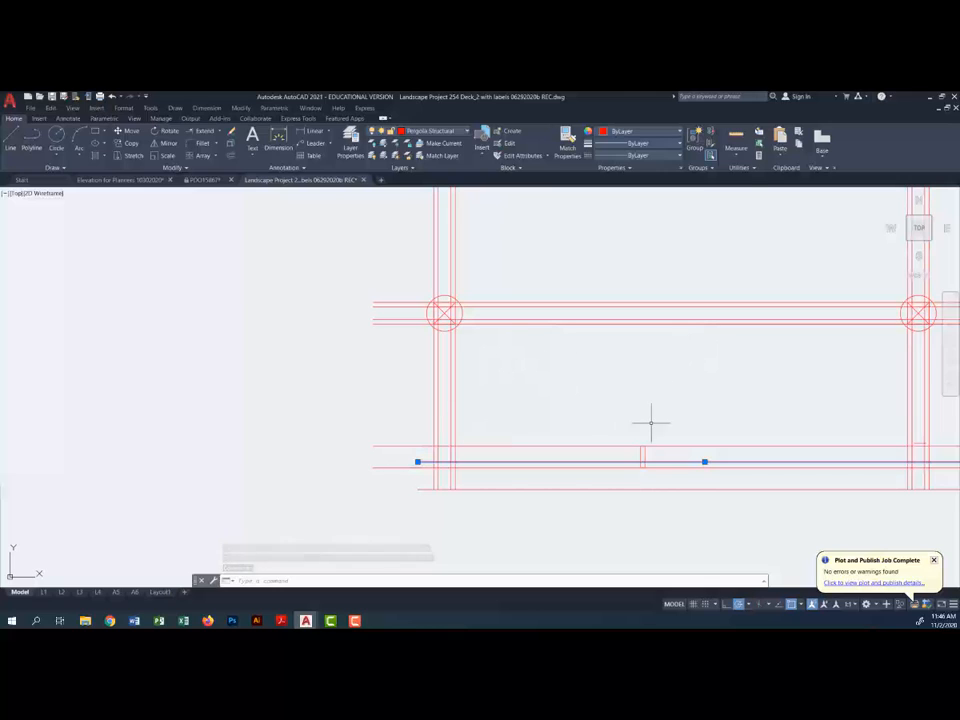
{"action": "scroll", "coordinate": [648, 422], "scroll_direction": "down", "scroll_amount": 4}
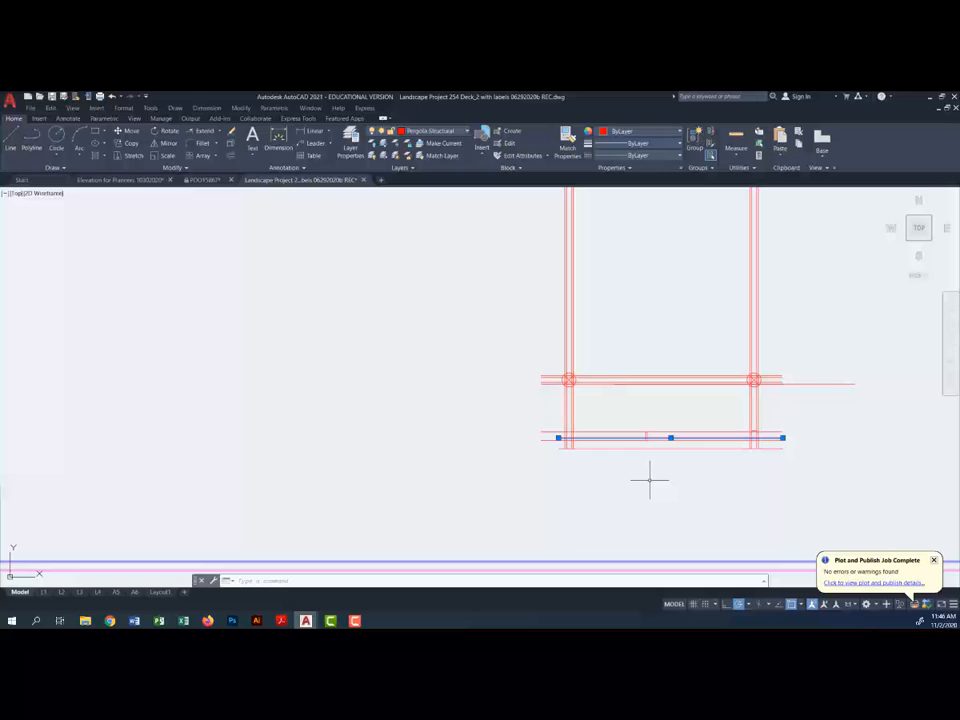
{"action": "scroll", "coordinate": [617, 425], "scroll_direction": "up", "scroll_amount": 4}
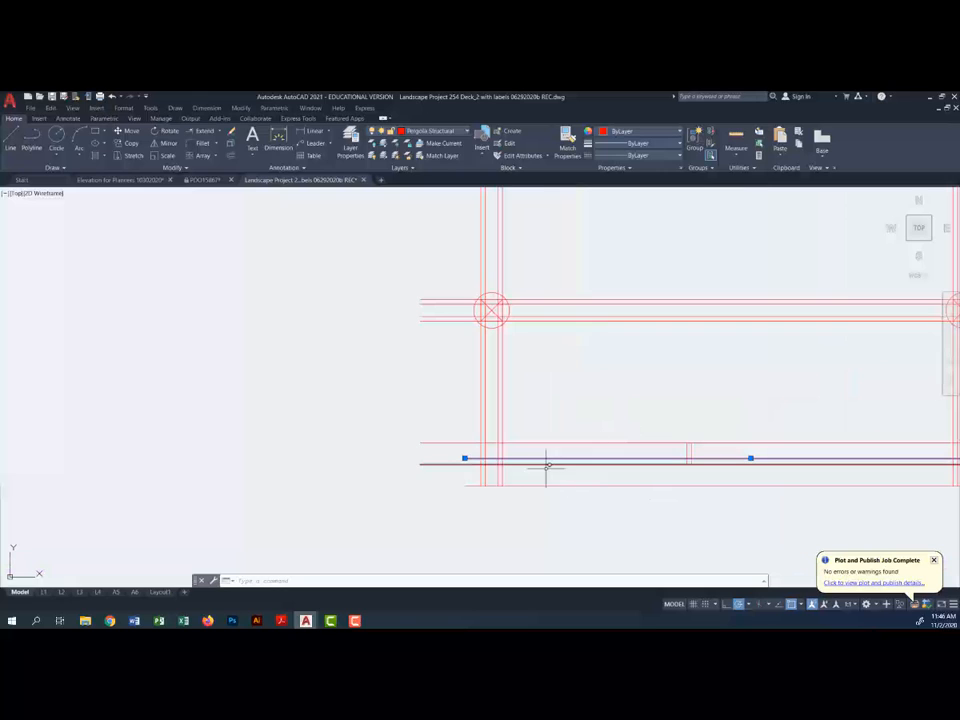
{"action": "scroll", "coordinate": [546, 467], "scroll_direction": "down", "scroll_amount": 4}
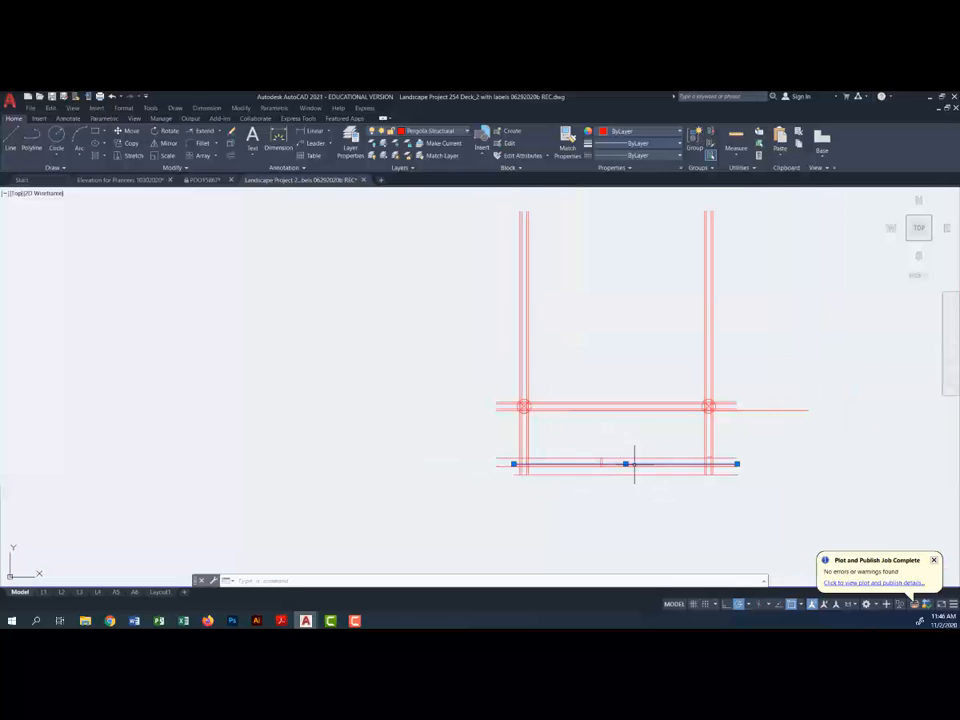
{"action": "scroll", "coordinate": [623, 452], "scroll_direction": "up", "scroll_amount": 4}
{"action": "scroll", "coordinate": [624, 452], "scroll_direction": "down", "scroll_amount": 4}
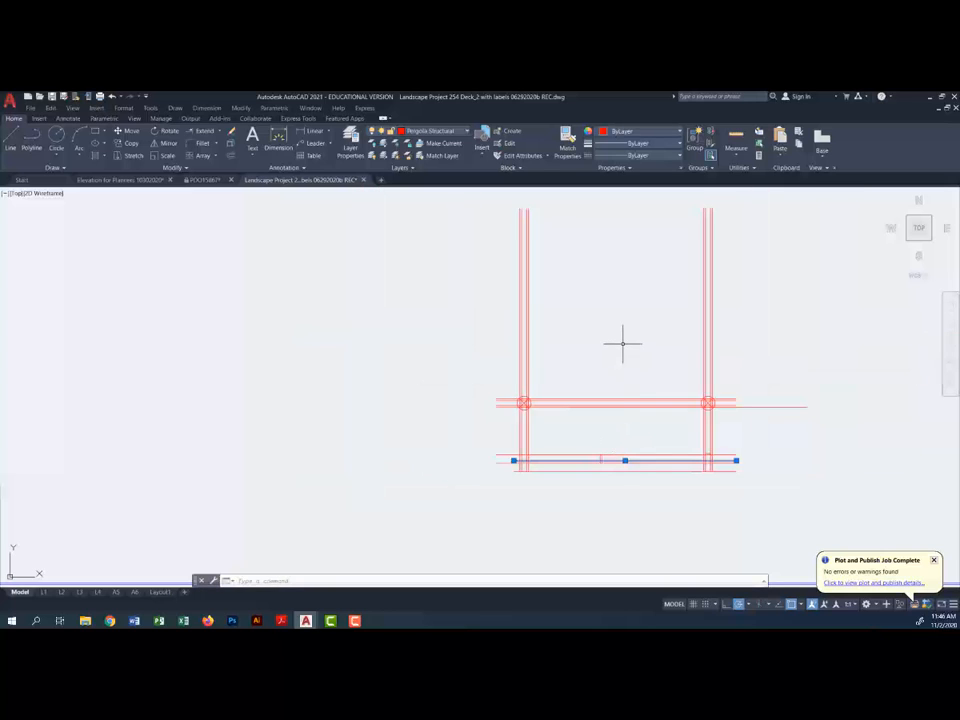
{"action": "scroll", "coordinate": [620, 308], "scroll_direction": "down", "scroll_amount": 1}
{"action": "middle_click_drag", "start_coordinate": [620, 308], "coordinate": [515, 561]}
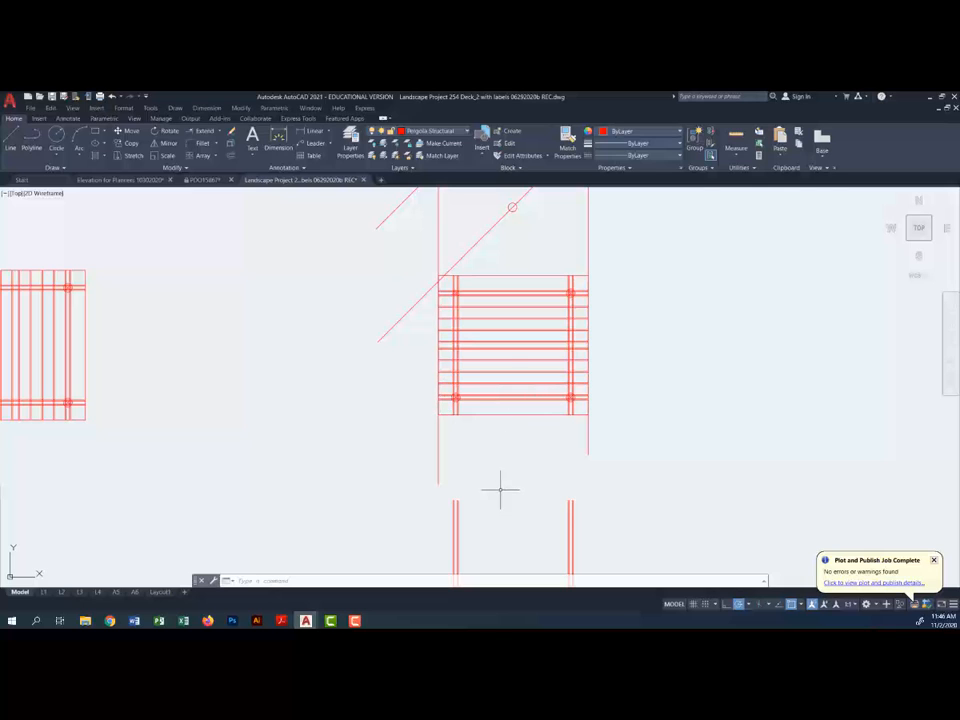
{"action": "middle_click_drag", "start_coordinate": [500, 489], "coordinate": [501, 300]}
{"action": "scroll", "coordinate": [478, 480], "scroll_direction": "up", "scroll_amount": 5}
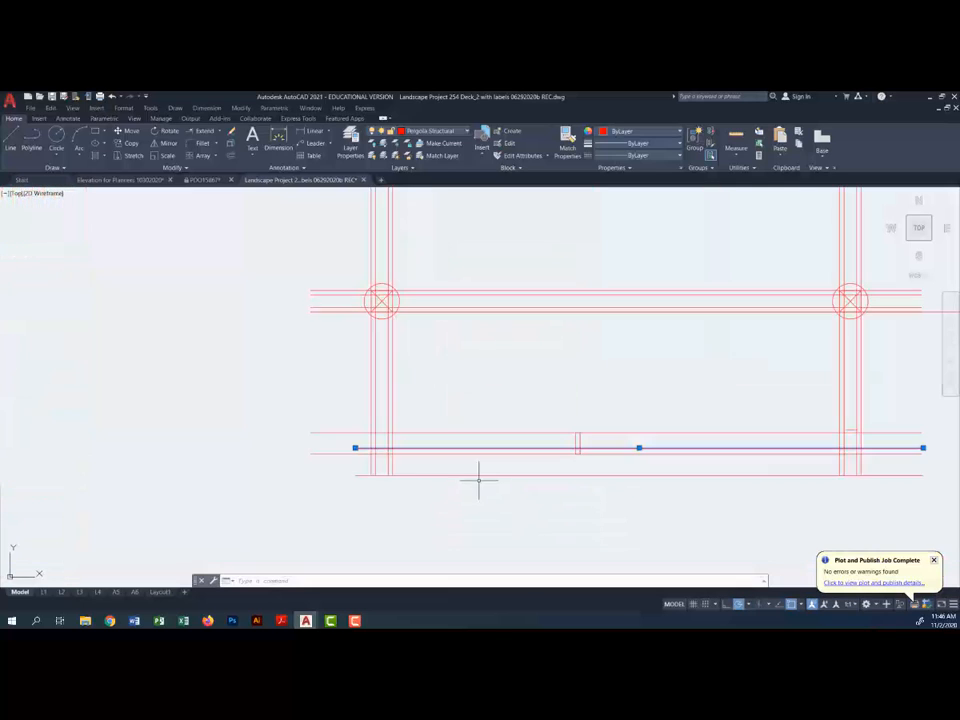
{"action": "scroll", "coordinate": [398, 472], "scroll_direction": "up", "scroll_amount": 5}
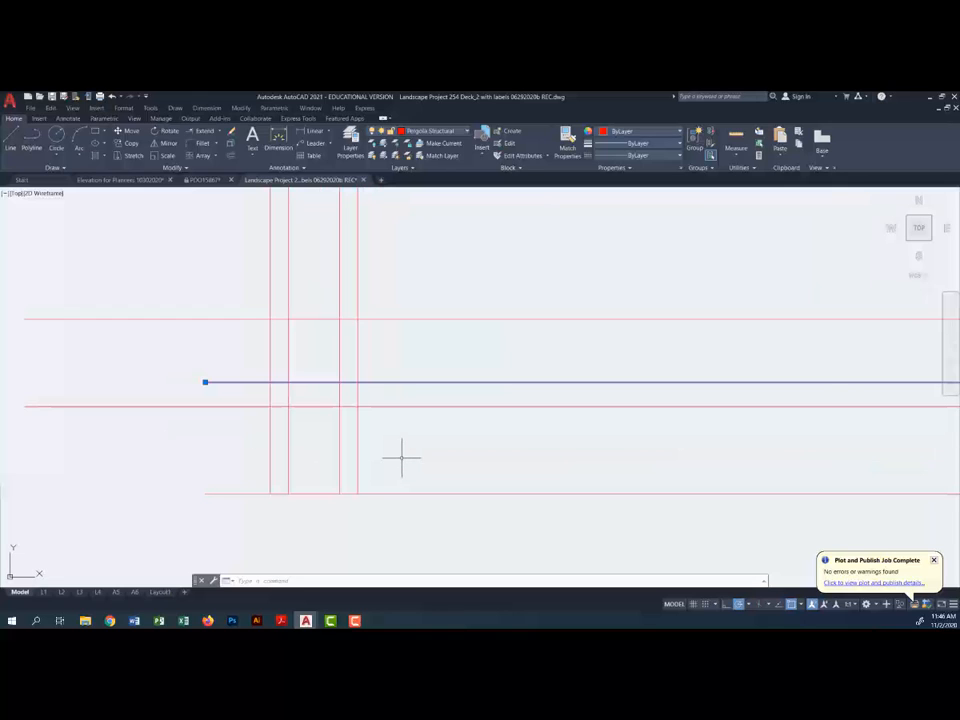
{"action": "scroll", "coordinate": [401, 458], "scroll_direction": "down", "scroll_amount": 2}
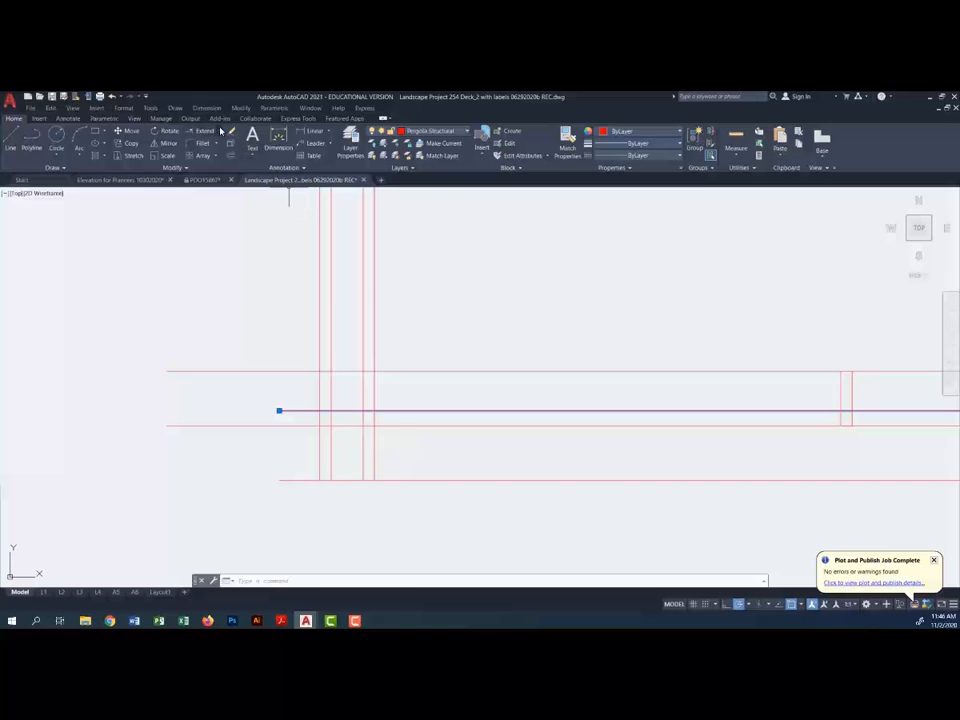
{"action": "left_click", "coordinate": [197, 148]}
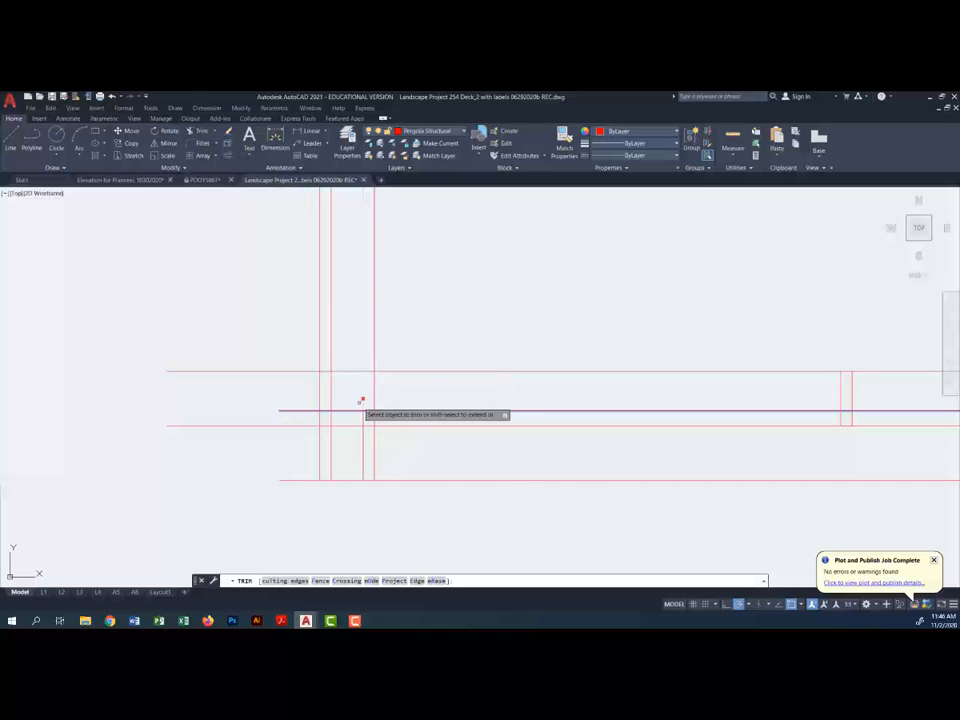
{"action": "left_click", "coordinate": [400, 496]}
{"action": "left_click", "coordinate": [300, 401]}
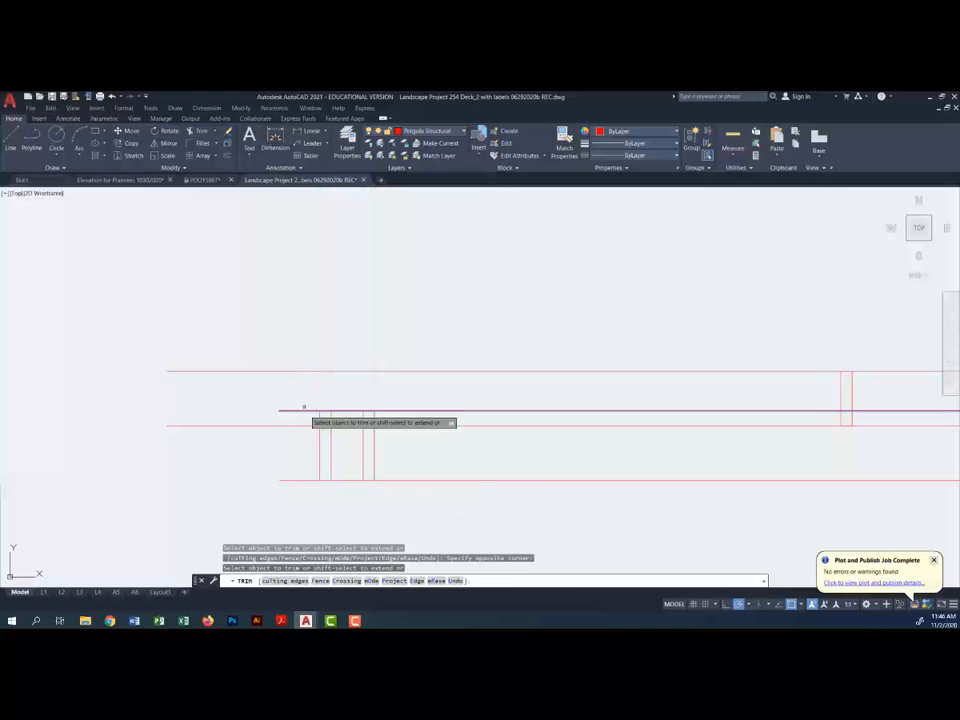
{"action": "left_click", "coordinate": [313, 486]}
{"action": "left_click", "coordinate": [311, 483]}
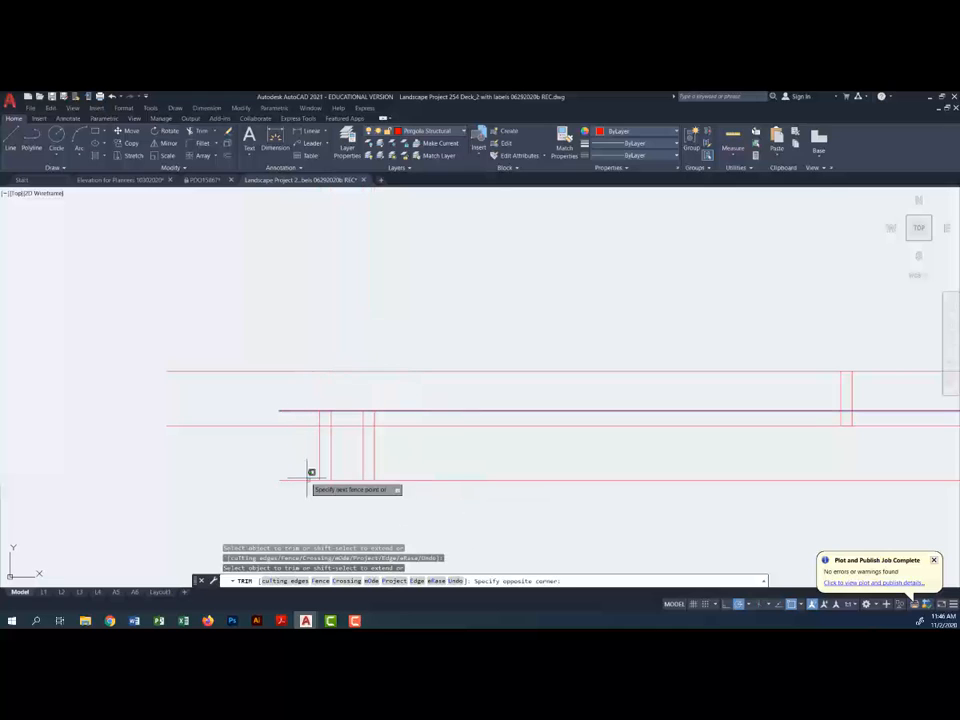
{"action": "left_click", "coordinate": [306, 474]}
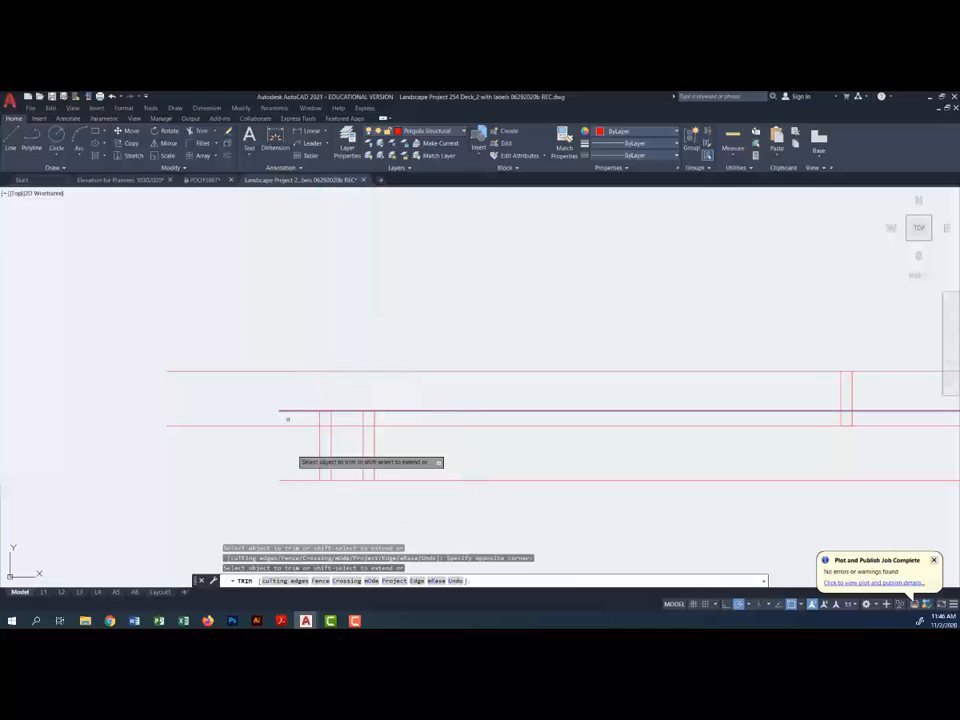
Step: Trim the beam top and bottom lines outside and between the left crossing beam's two boards, and the rafter bottom line inside those boards
{"action": "left_click", "coordinate": [215, 132]}
{"action": "left_click", "coordinate": [207, 147]}
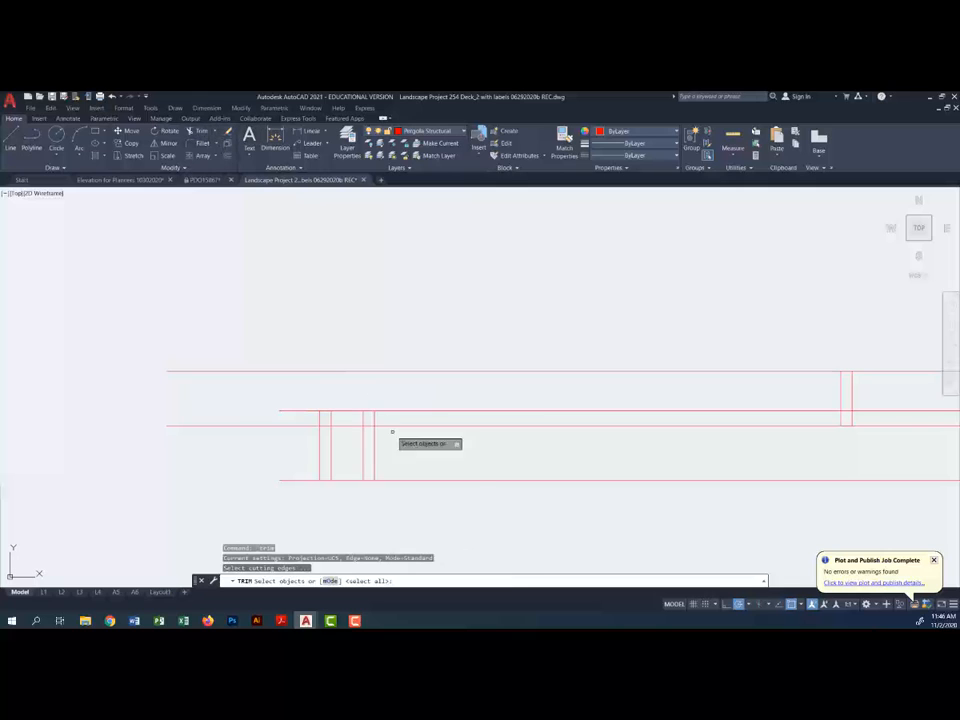
{"action": "left_click", "coordinate": [408, 499]}
{"action": "left_click", "coordinate": [270, 341]}
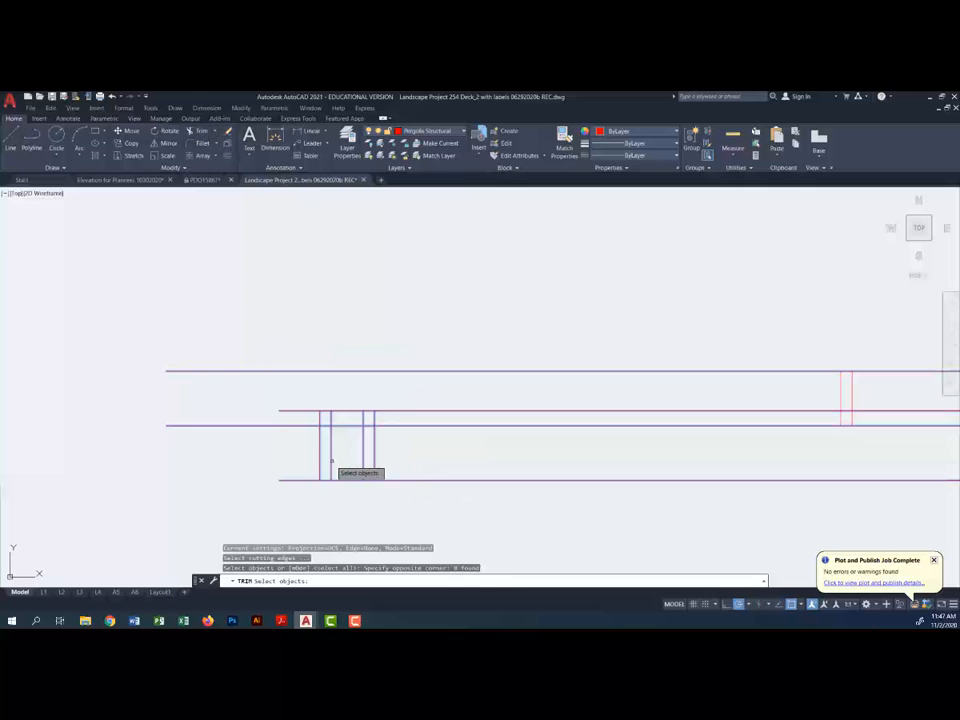
{"action": "key", "text": "Return"}
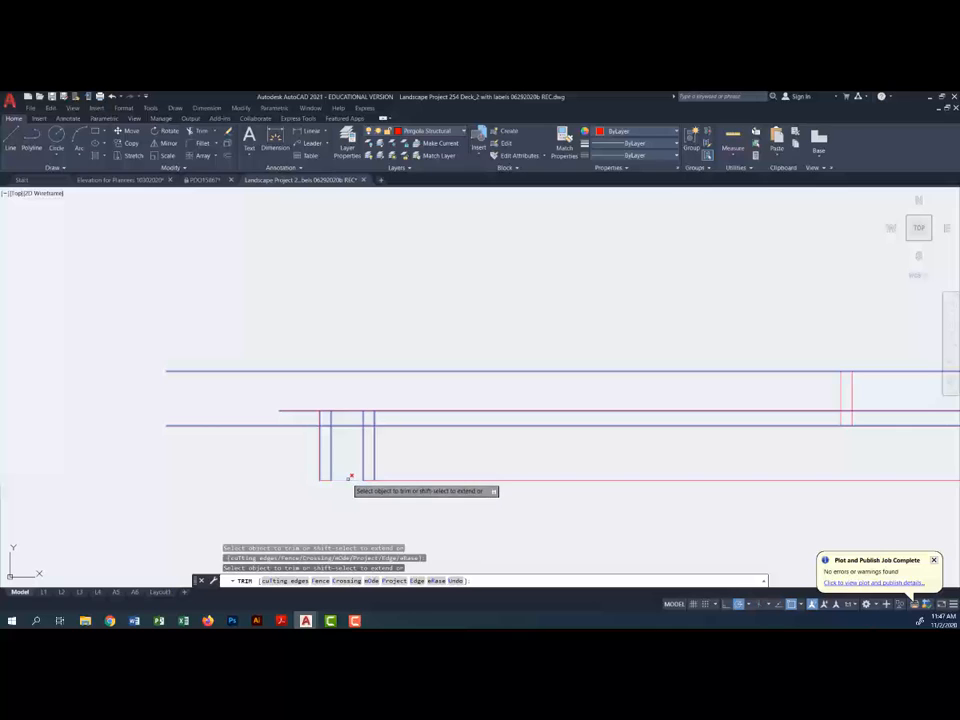
{"action": "left_click", "coordinate": [349, 478]}
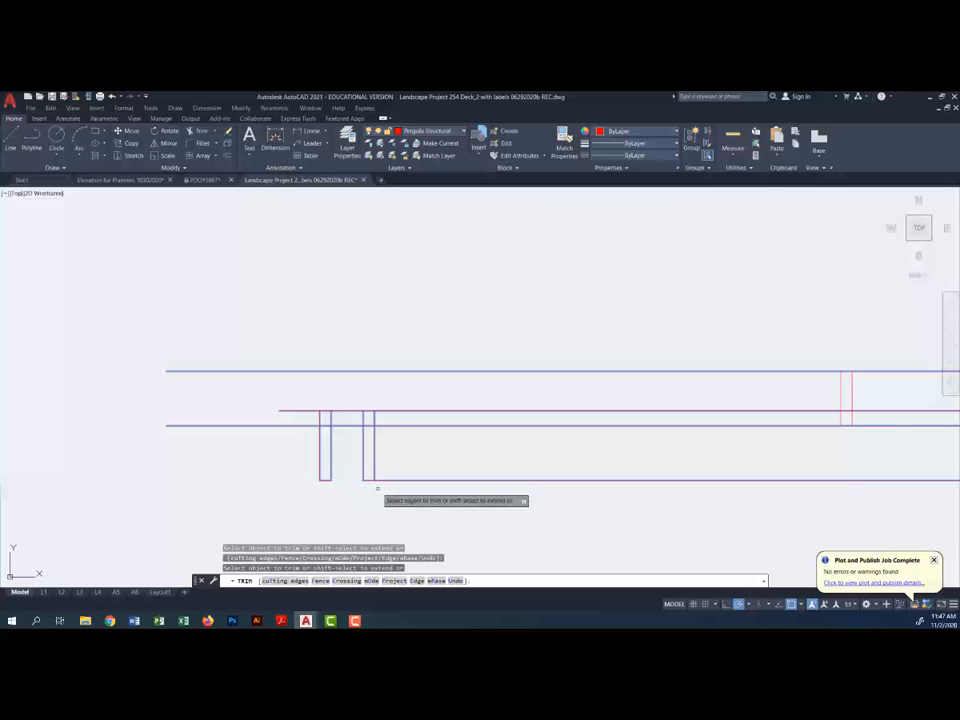
{"action": "left_click", "coordinate": [352, 411]}
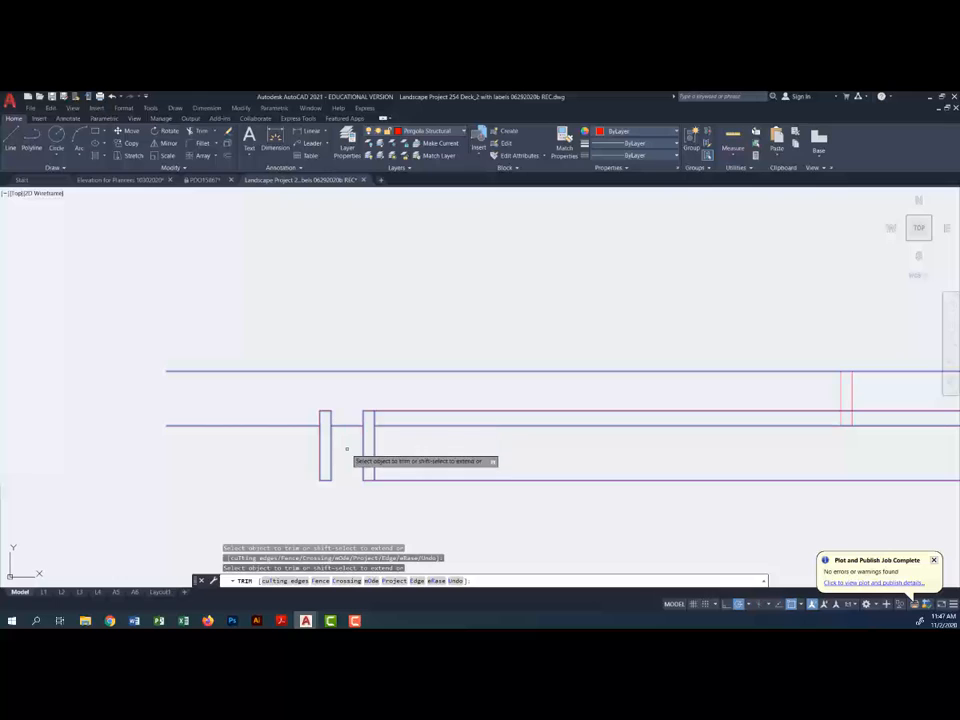
{"action": "scroll", "coordinate": [345, 445], "scroll_direction": "down", "scroll_amount": 3}
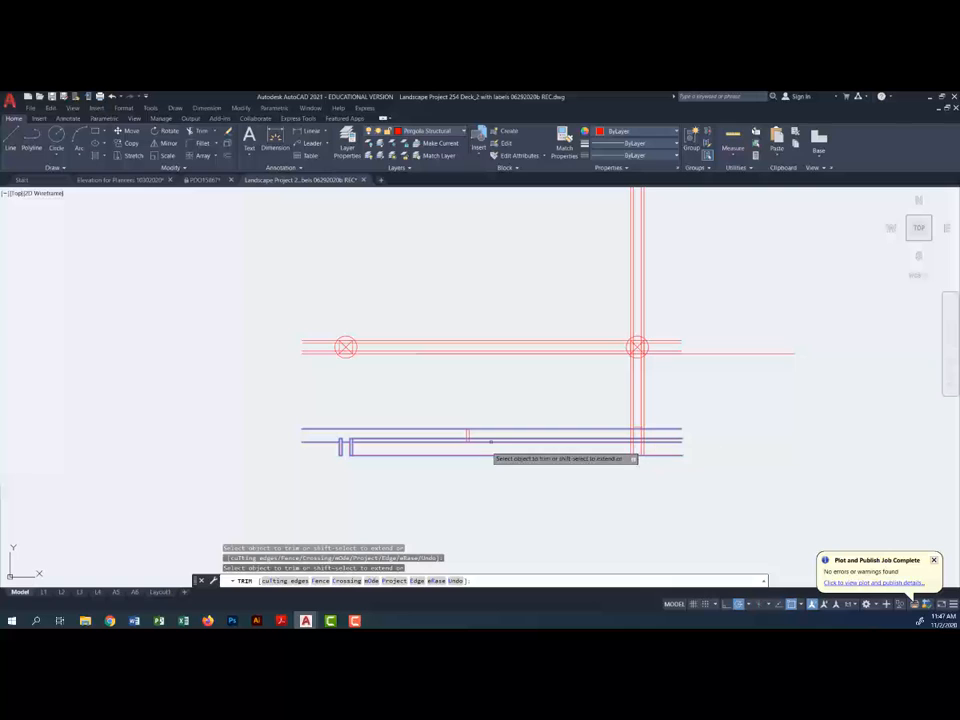
{"action": "scroll", "coordinate": [490, 441], "scroll_direction": "up", "scroll_amount": 4}
{"action": "mouse_move", "coordinate": [576, 463]}
{"action": "middle_mouse_down"}
{"action": "mouse_move", "coordinate": [435, 454]}
{"action": "mouse_move", "coordinate": [514, 446]}
{"action": "middle_mouse_up"}
{"action": "key", "text": "Escape"}
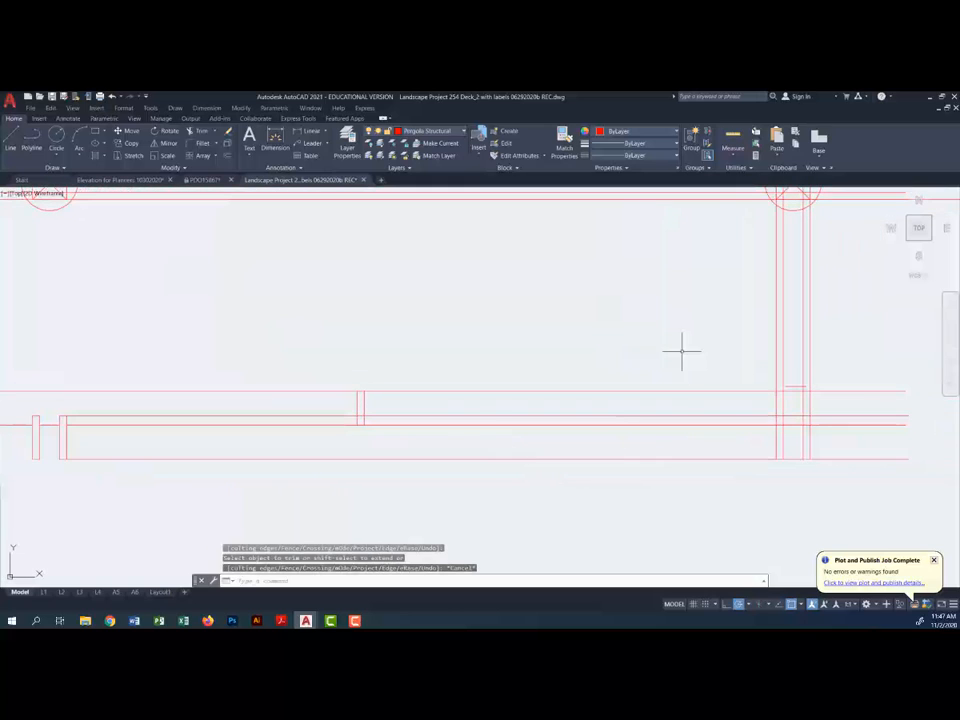
Step: Trim the beam top and bottom lines outside and between the right crossing beam's two boards, using the board edges as cutting edges
{"action": "left_click", "coordinate": [236, 150]}
{"action": "left_click", "coordinate": [863, 494]}
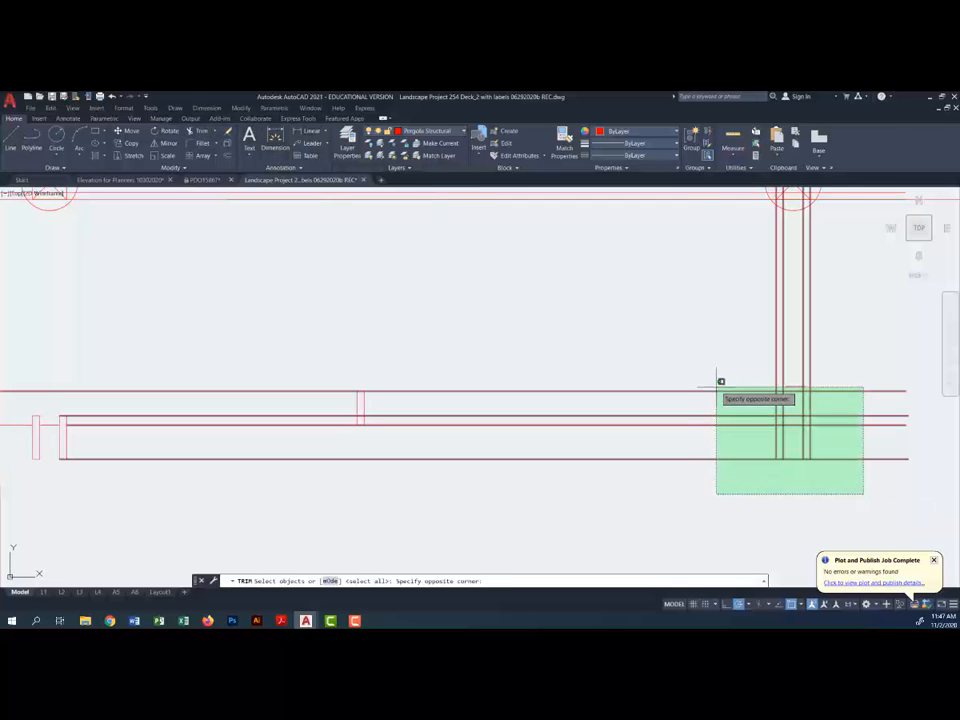
{"action": "left_click", "coordinate": [720, 381]}
{"action": "left_click", "coordinate": [110, 478]}
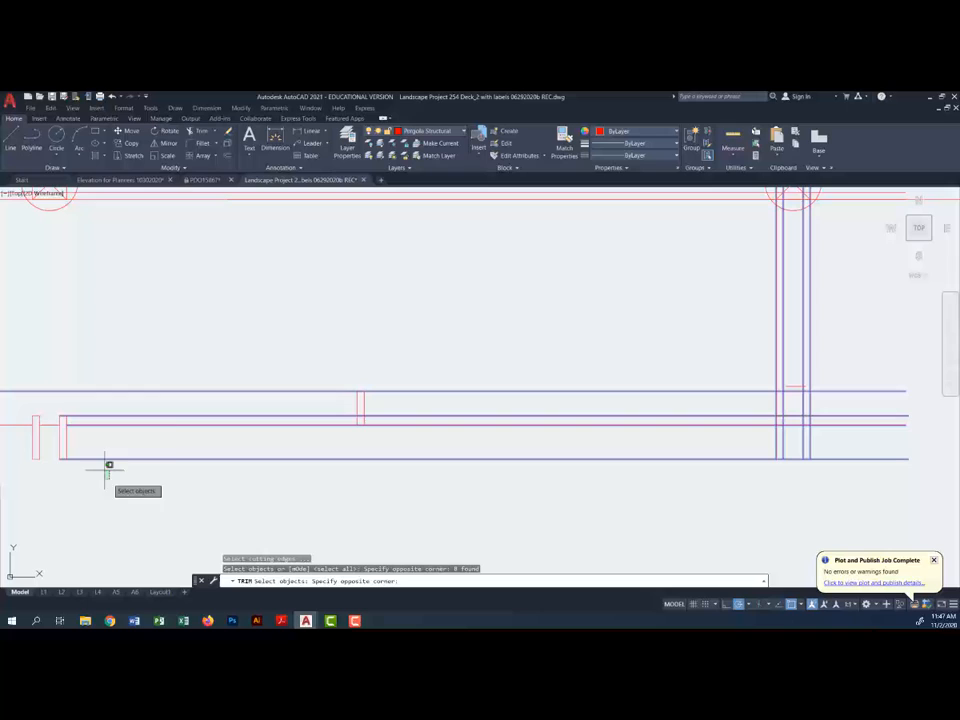
{"action": "left_click", "coordinate": [60, 399]}
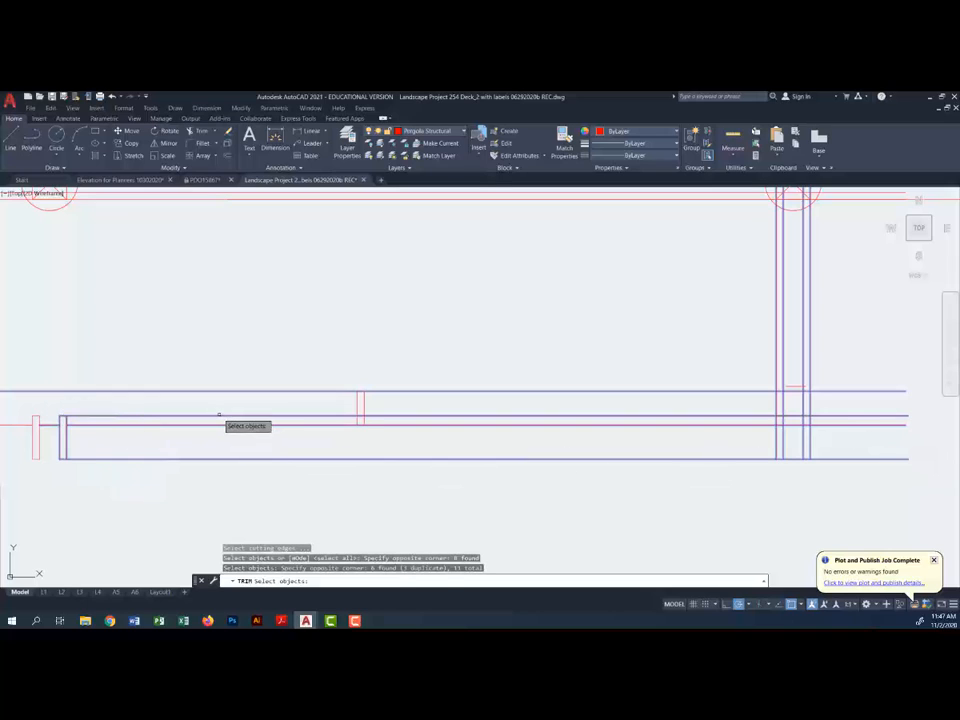
{"action": "key", "text": "Return"}
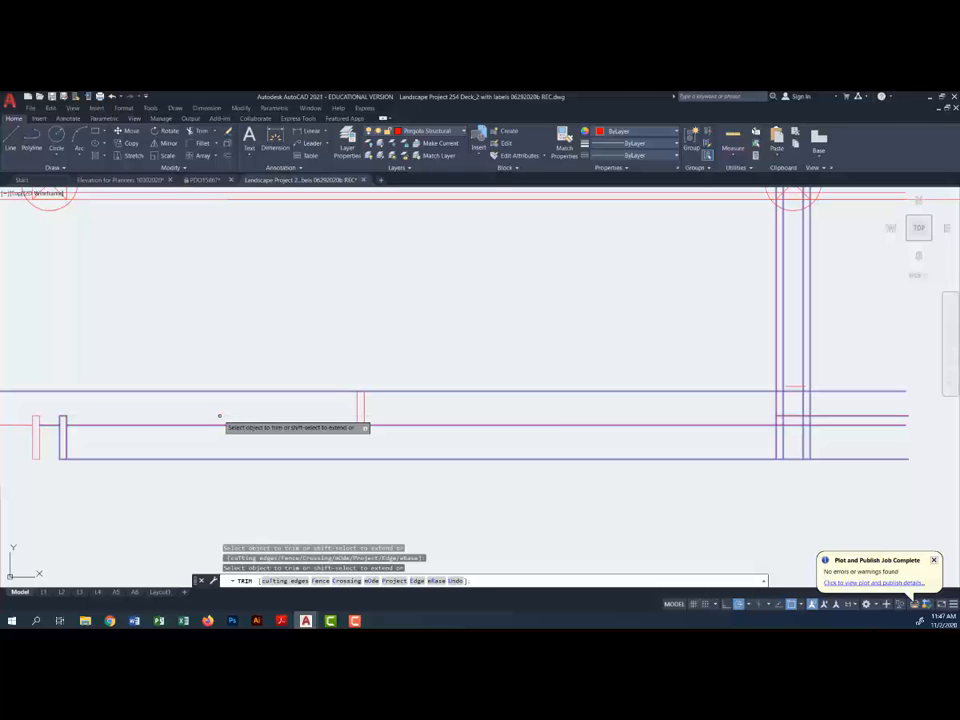
{"action": "left_click", "coordinate": [792, 414]}
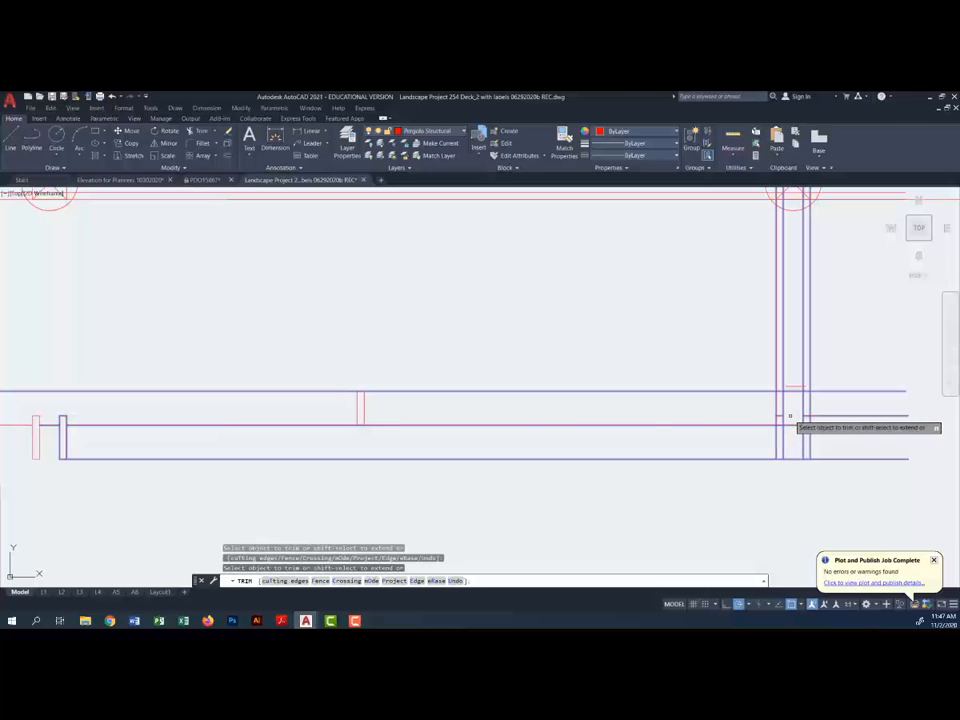
{"action": "left_click", "coordinate": [831, 415]}
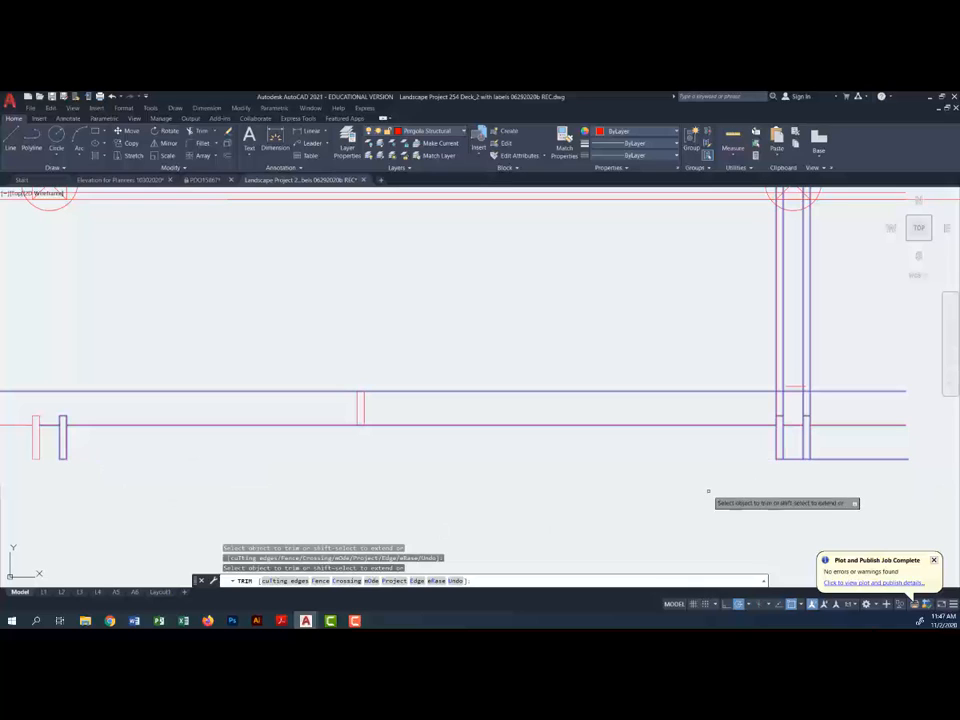
{"action": "left_click", "coordinate": [829, 458]}
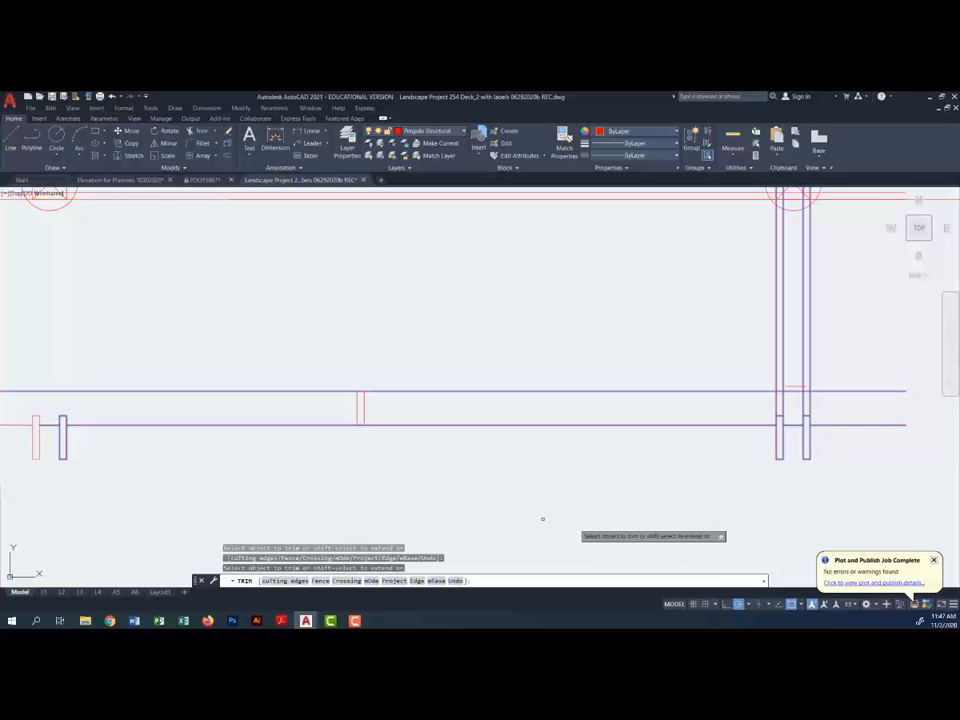
{"action": "scroll", "coordinate": [484, 484], "scroll_direction": "down", "scroll_amount": 3}
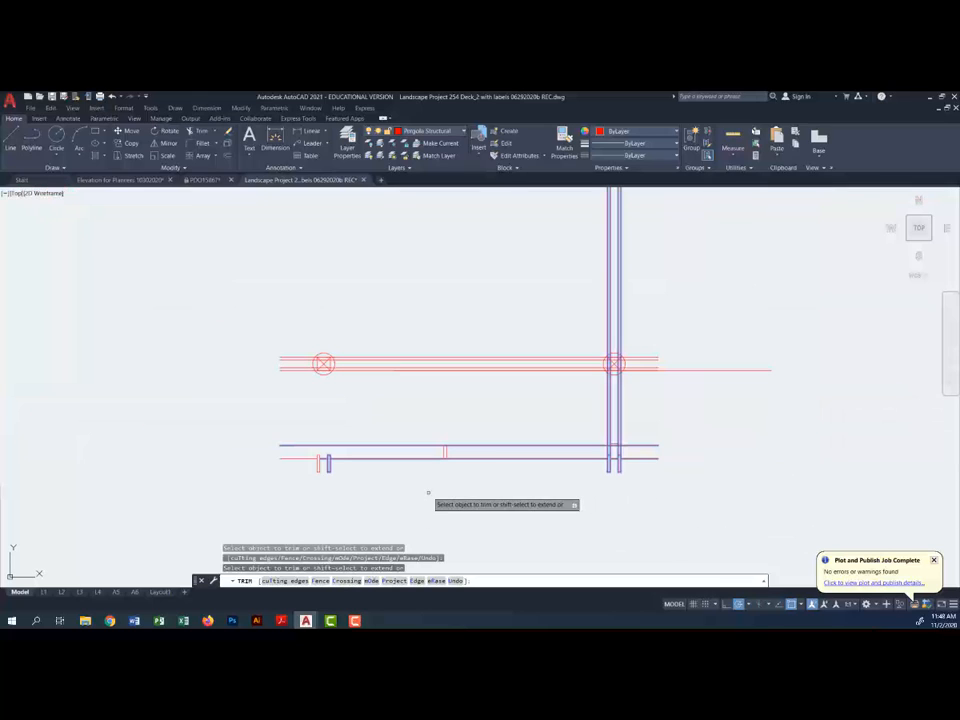
{"action": "key", "text": "Escape"}
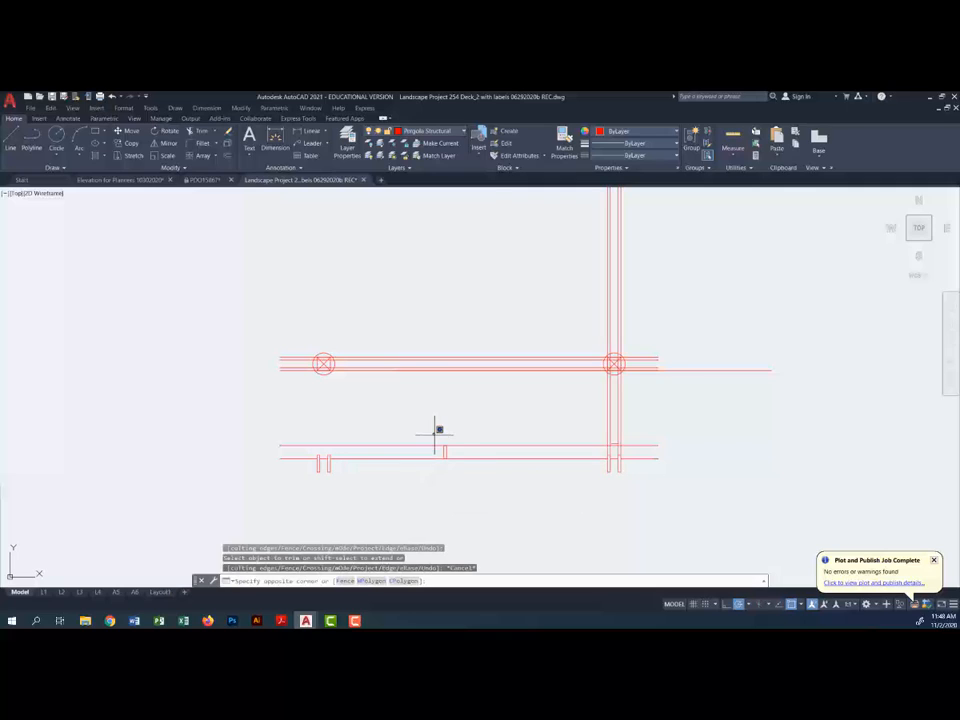
Step: Erase the reference rafter standing between the two crossing beams in the second pergola's elevation
{"action": "left_click", "coordinate": [433, 433]}
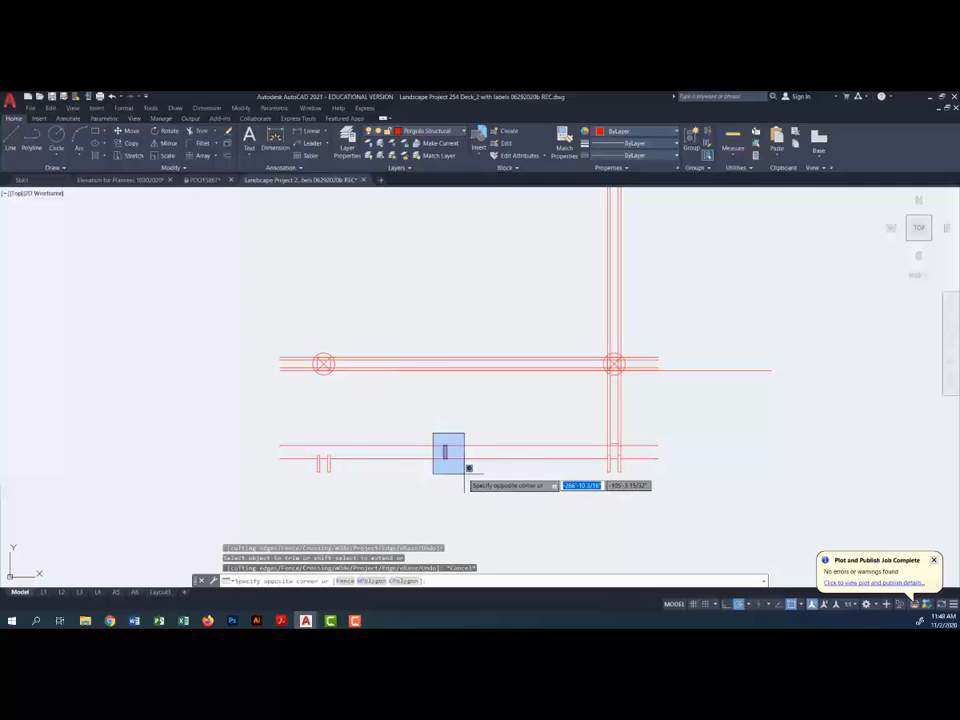
{"action": "left_click", "coordinate": [468, 468]}
{"action": "mouse_move", "coordinate": [374, 487]}
{"action": "middle_mouse_down"}
{"action": "mouse_move", "coordinate": [771, 452]}
{"action": "mouse_move", "coordinate": [957, 456]}
{"action": "mouse_move", "coordinate": [957, 465]}
{"action": "mouse_move", "coordinate": [105, 480]}
{"action": "middle_mouse_up"}
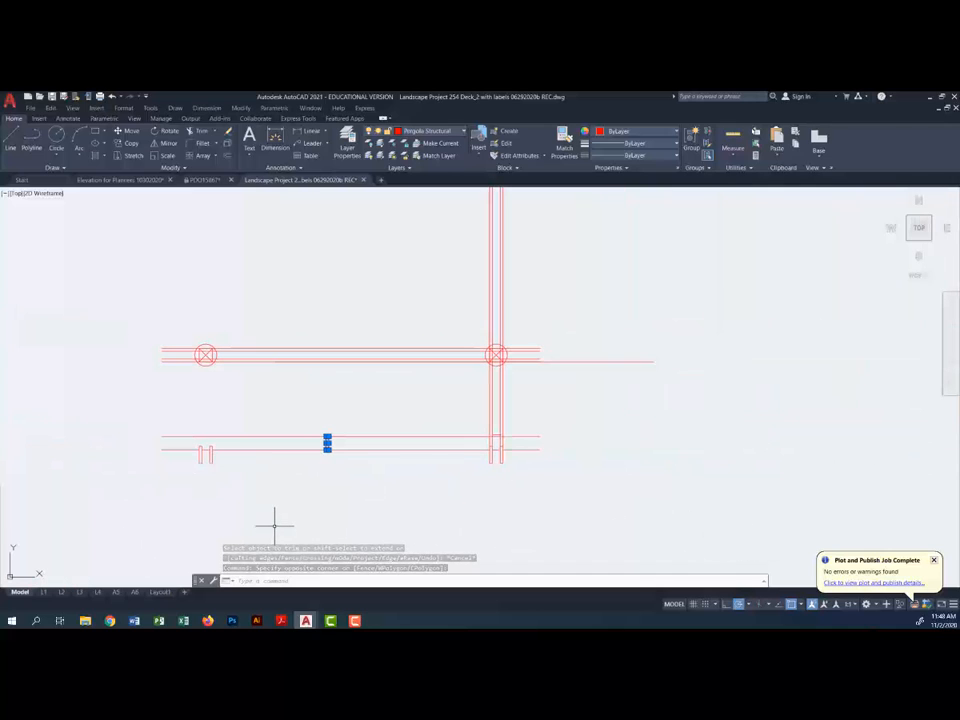
{"action": "key", "text": "Delete"}
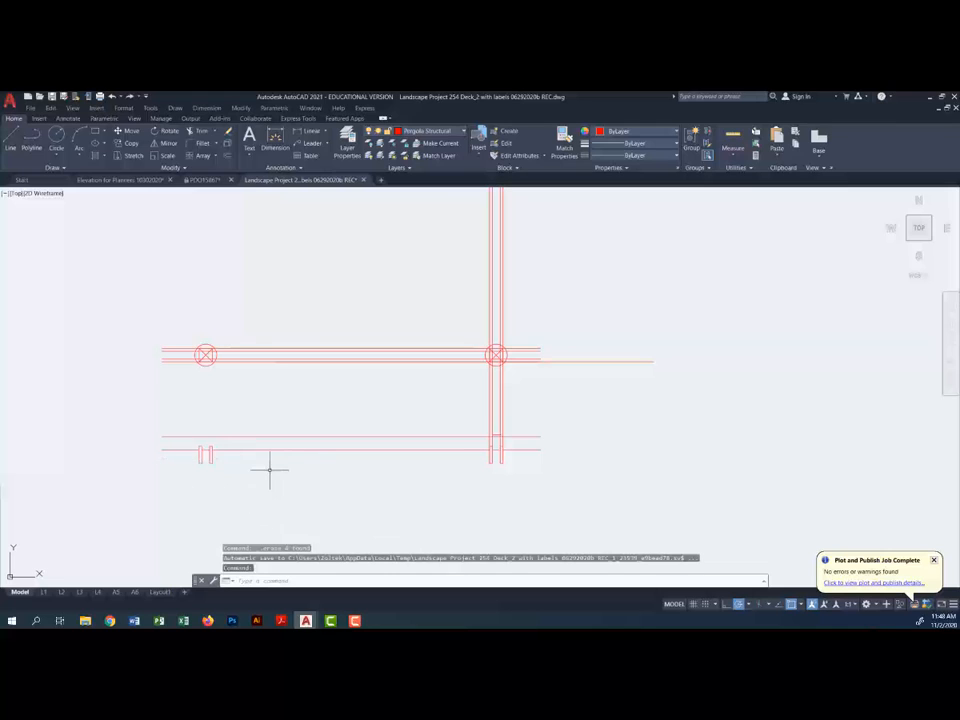
Step: Trim the right crossing beam's four vertical edges above the tops of its two boards
{"action": "mouse_move", "coordinate": [140, 487]}
{"action": "middle_mouse_down"}
{"action": "mouse_move", "coordinate": [124, 484]}
{"action": "mouse_move", "coordinate": [654, 491]}
{"action": "mouse_move", "coordinate": [864, 454]}
{"action": "mouse_move", "coordinate": [885, 460]}
{"action": "mouse_move", "coordinate": [733, 401]}
{"action": "mouse_move", "coordinate": [109, 491]}
{"action": "mouse_move", "coordinate": [123, 499]}
{"action": "middle_mouse_up"}
{"action": "scroll", "coordinate": [557, 473], "scroll_direction": "up", "scroll_amount": 2}
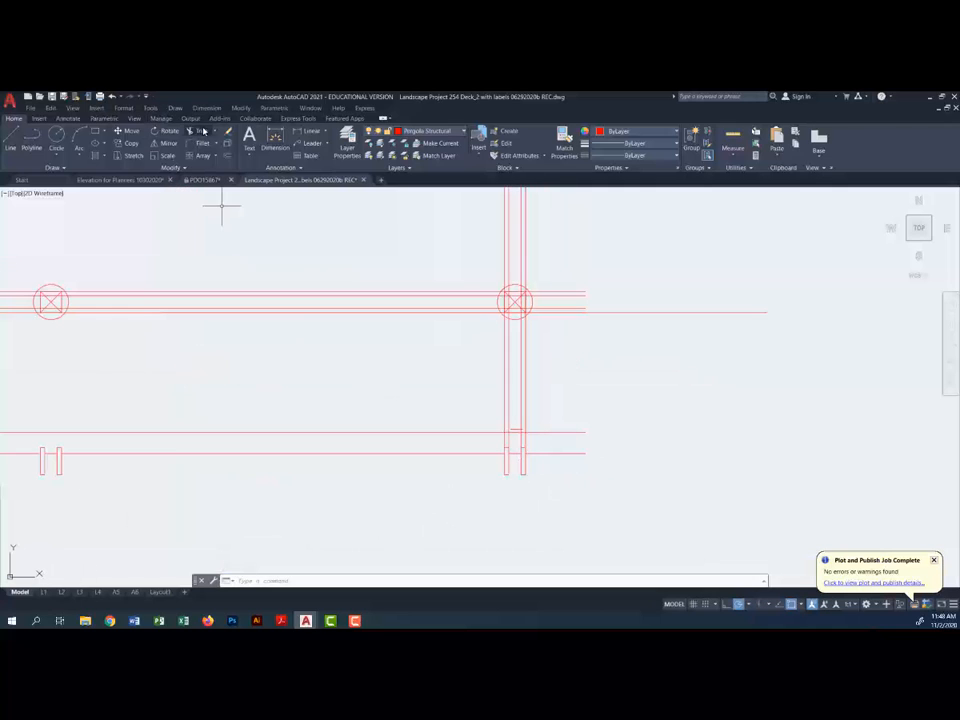
{"action": "left_click", "coordinate": [200, 131]}
{"action": "left_click", "coordinate": [493, 440]}
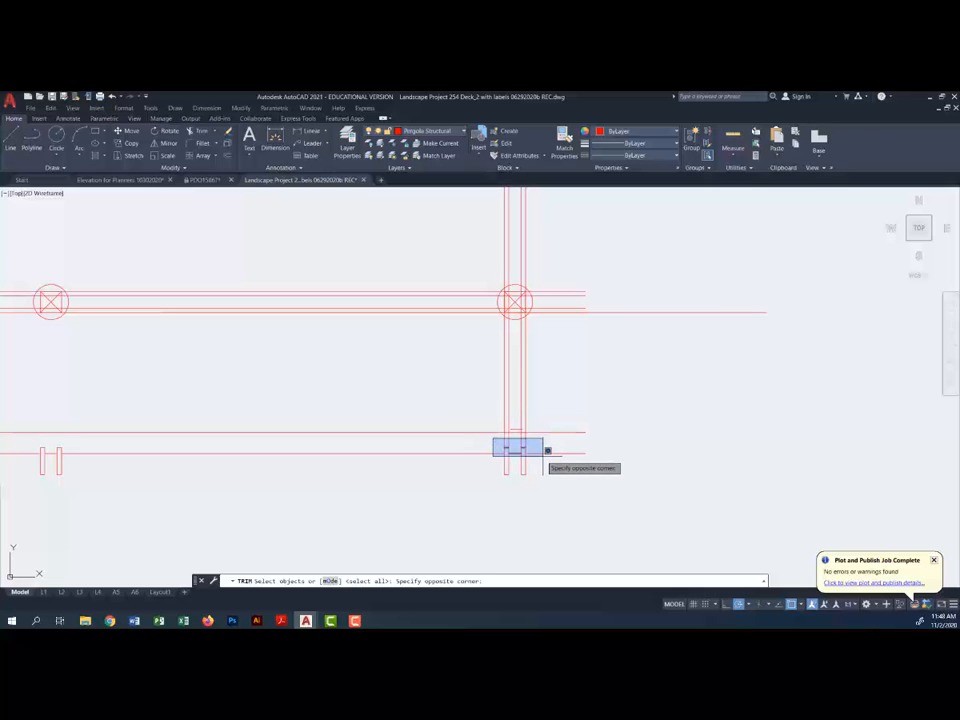
{"action": "left_click", "coordinate": [547, 451]}
{"action": "key", "text": "Return"}
{"action": "left_click", "coordinate": [523, 429]}
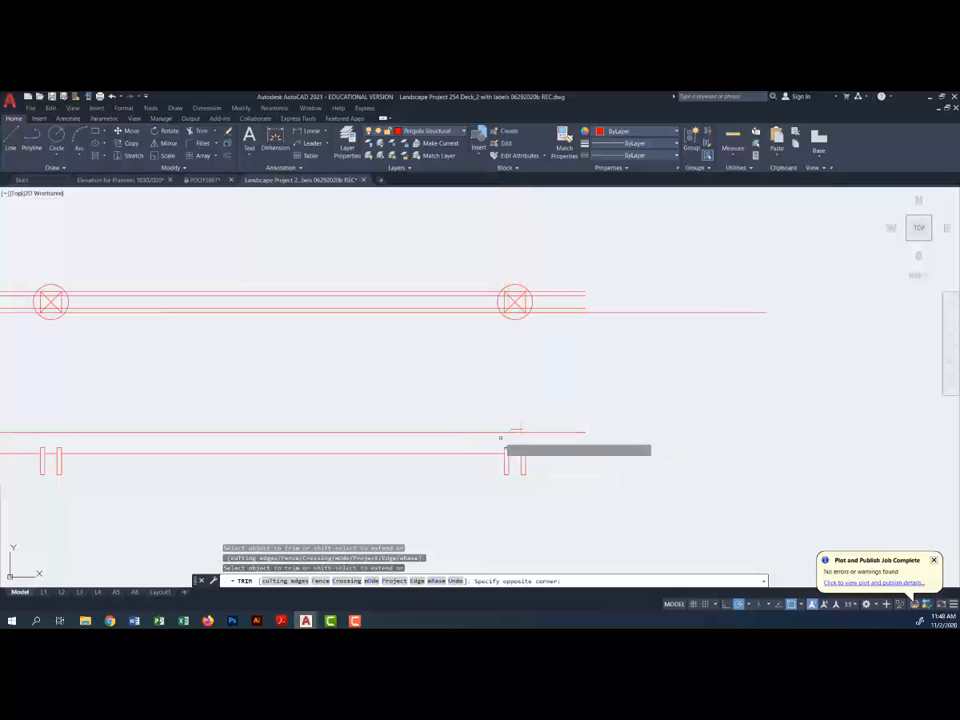
{"action": "left_click", "coordinate": [521, 427]}
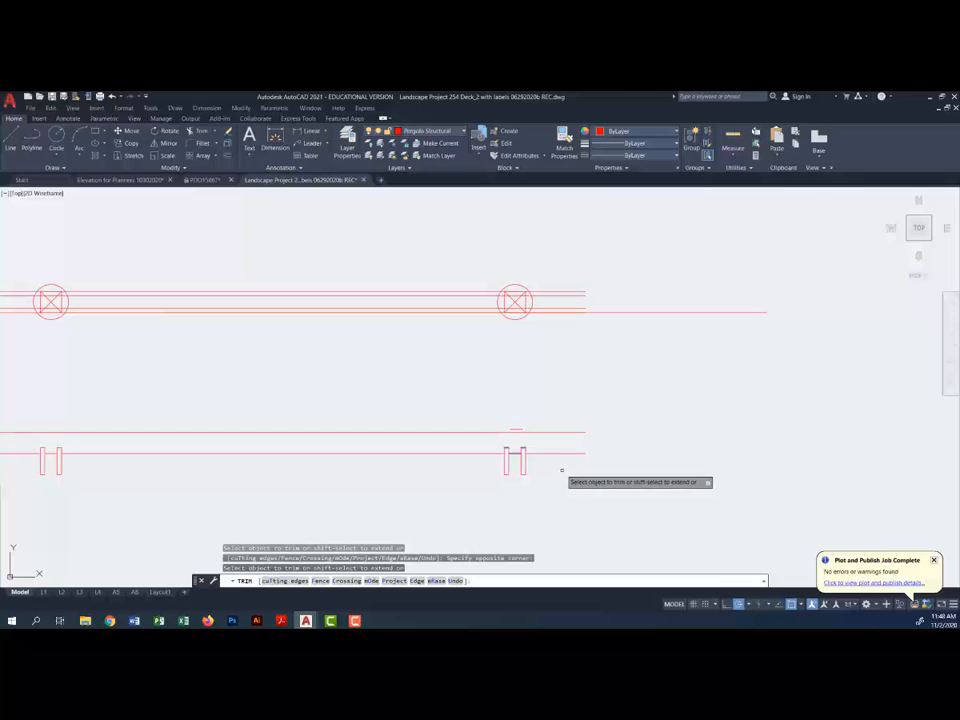
{"action": "key", "text": "Escape"}
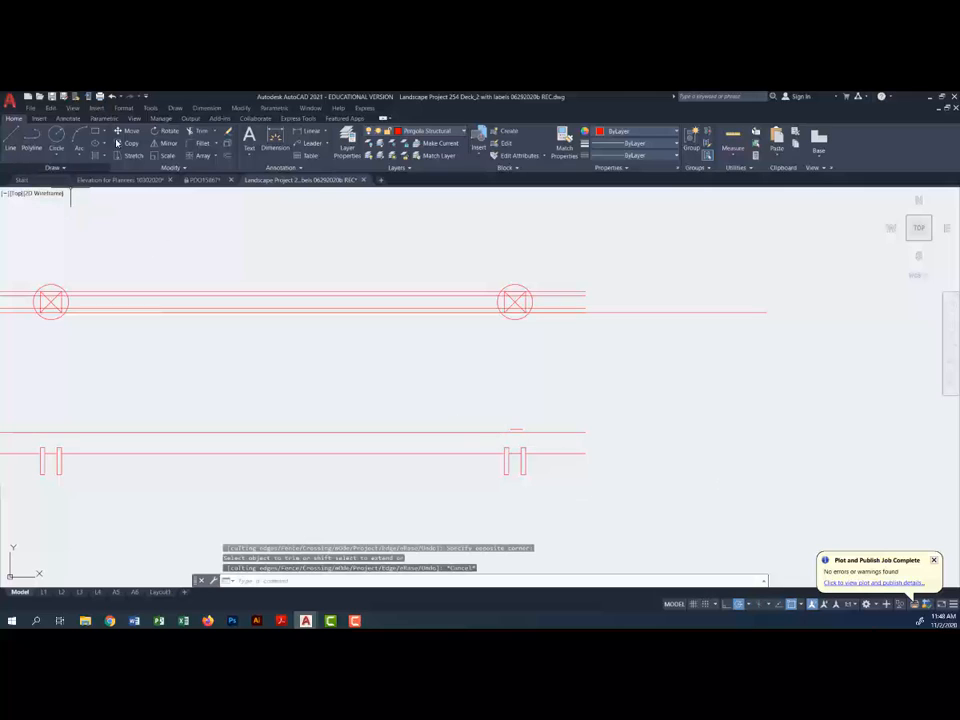
Step: Fillet the short horizontal post-top line with the inner vertical edges of the right crossing beam's two boards to form square corners
{"action": "left_click", "coordinate": [204, 144]}
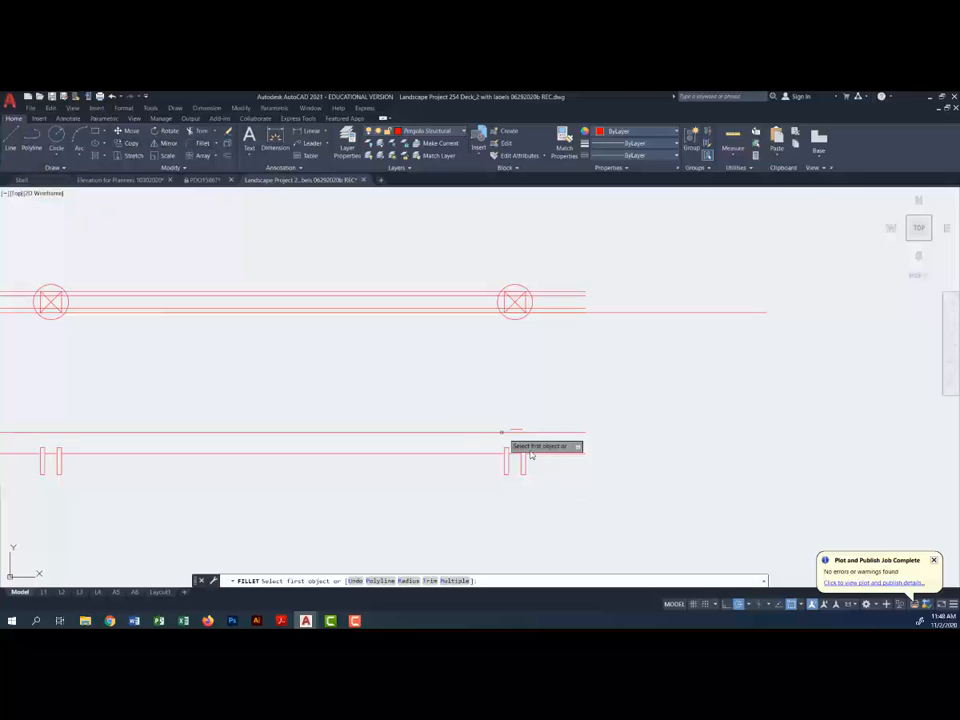
{"action": "left_click", "coordinate": [507, 460]}
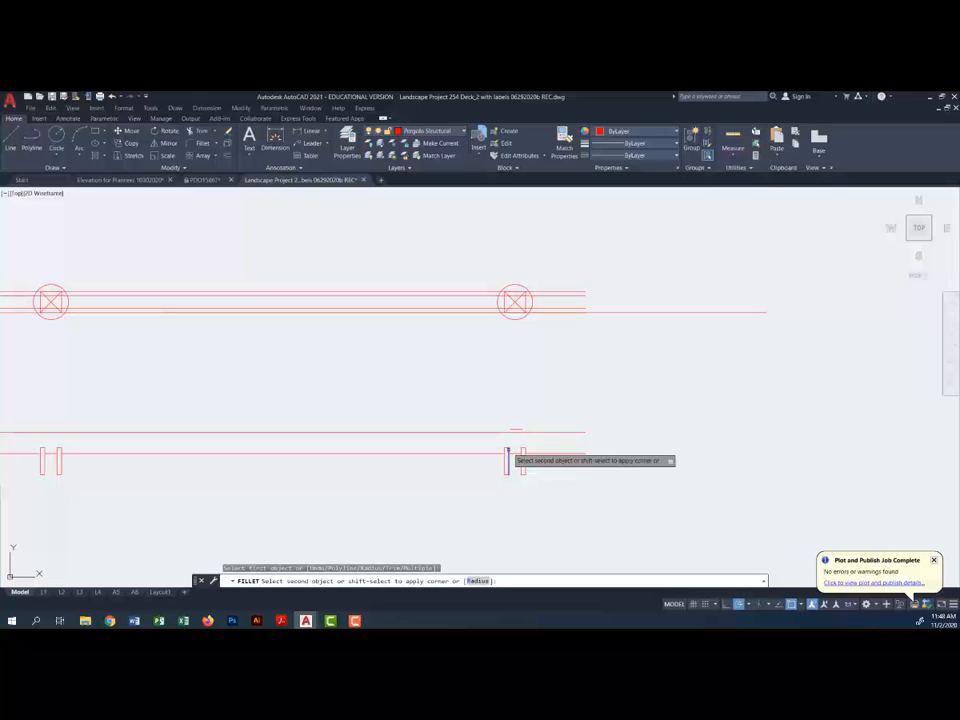
{"action": "left_click", "coordinate": [513, 430]}
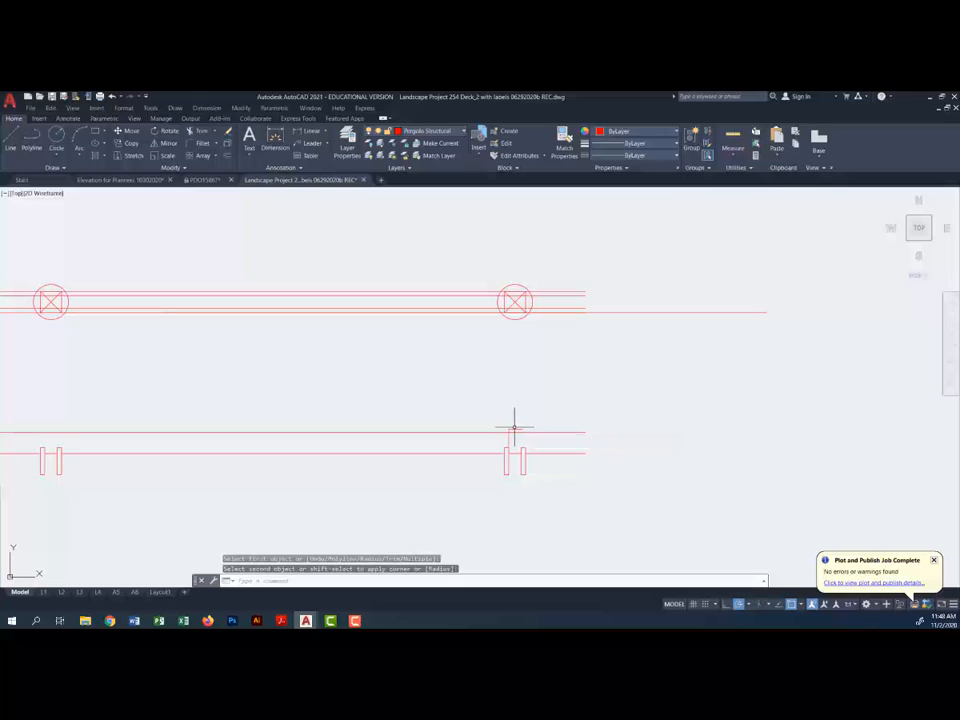
{"action": "key", "text": "Return"}
{"action": "left_click", "coordinate": [514, 431]}
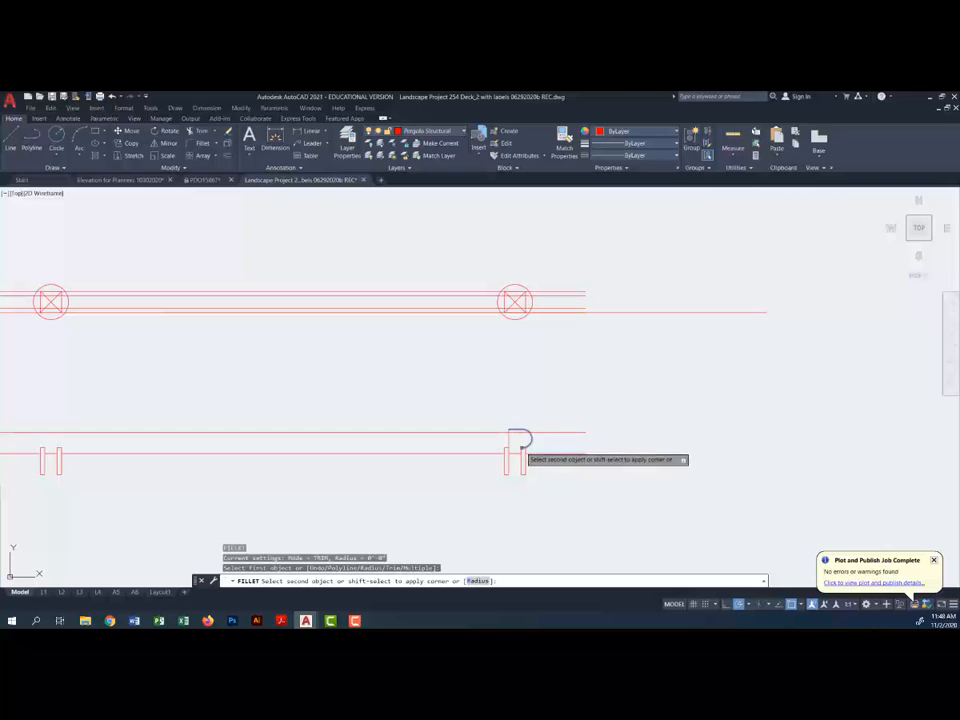
{"action": "left_click", "coordinate": [521, 449]}
{"action": "key", "text": "Escape"}
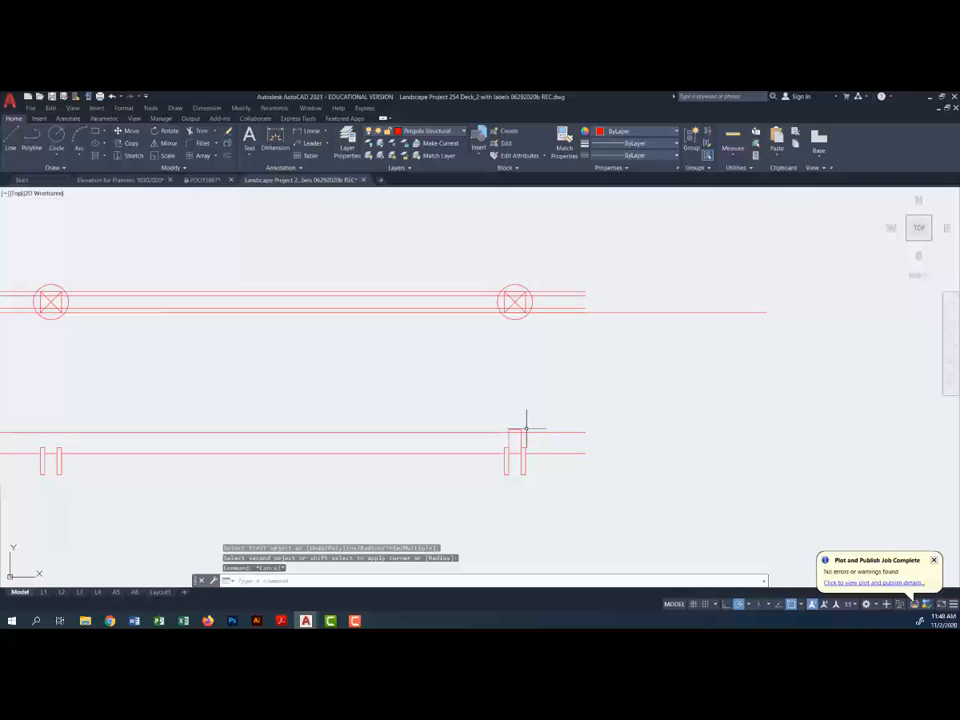
Step: Trim both vertical sides of the right post top between the upper horizontal line and the crossing beam boards' tops
{"action": "left_click", "coordinate": [201, 136]}
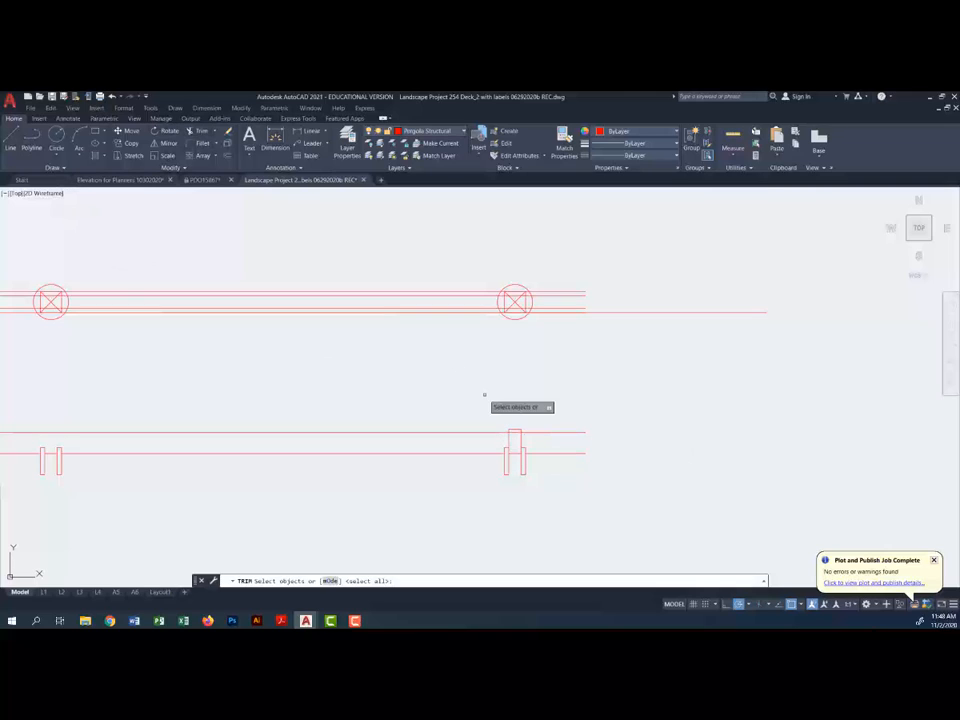
{"action": "left_click", "coordinate": [536, 432]}
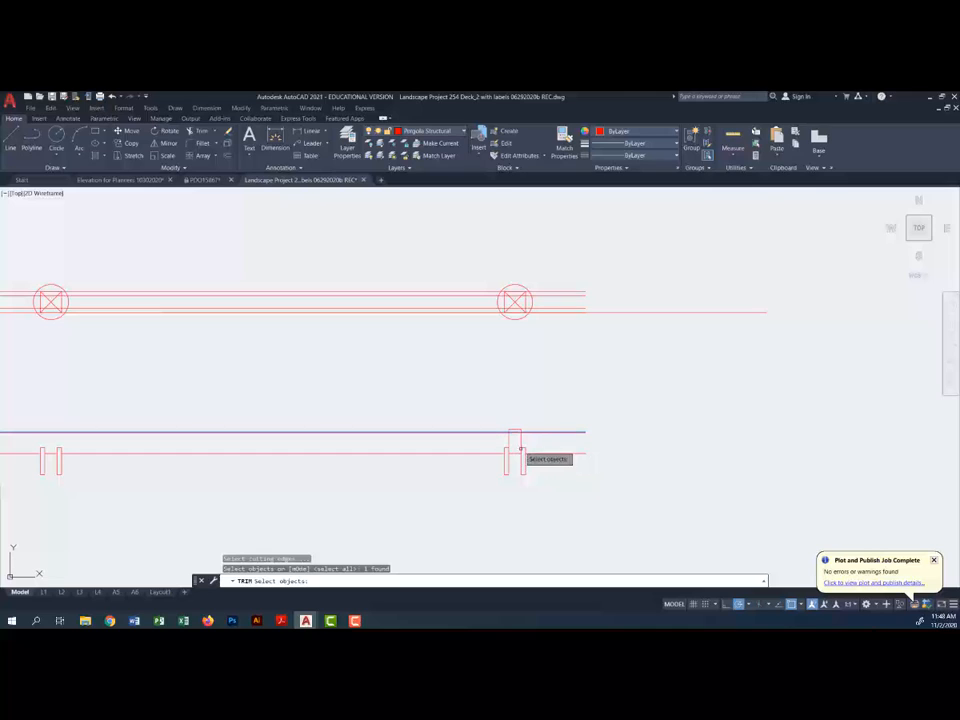
{"action": "left_click", "coordinate": [496, 446]}
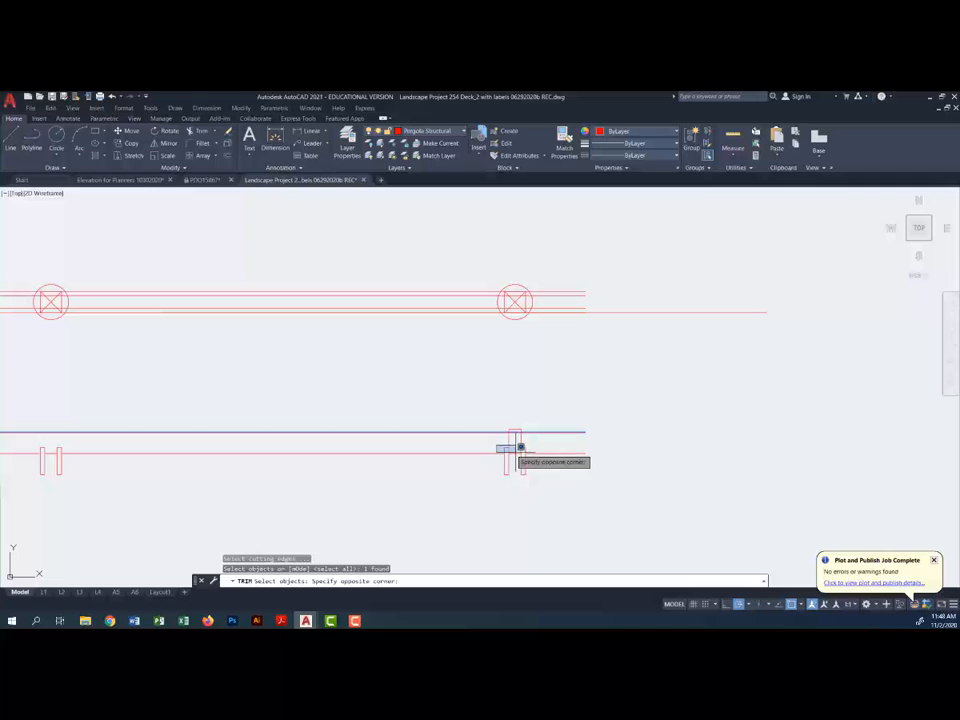
{"action": "left_click", "coordinate": [540, 448]}
{"action": "key", "text": "Return"}
{"action": "left_click", "coordinate": [527, 441]}
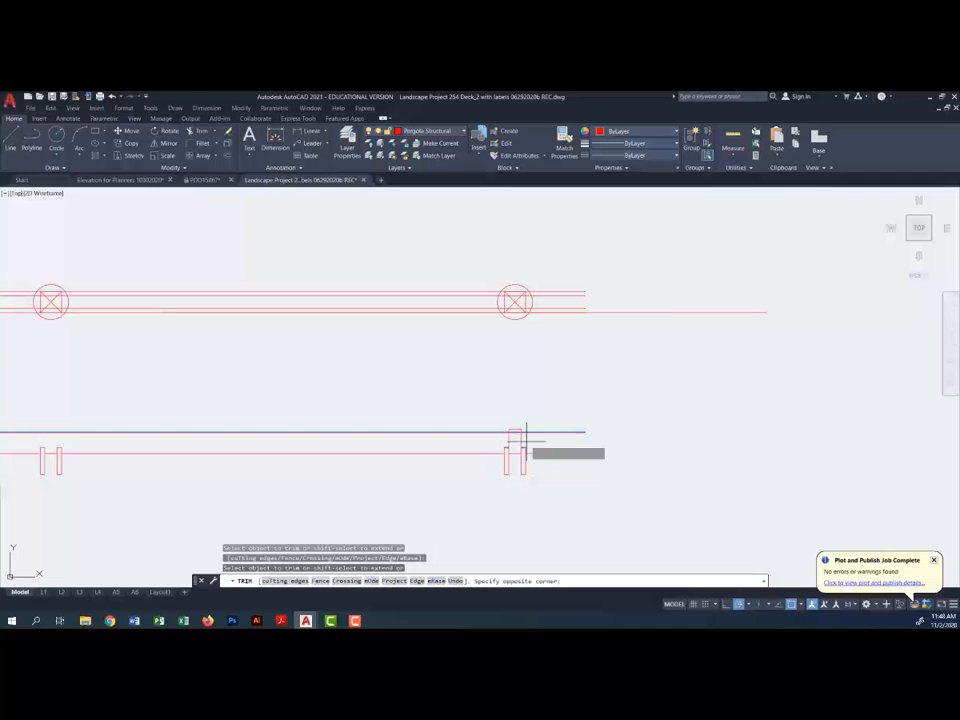
{"action": "left_click", "coordinate": [504, 437]}
{"action": "key", "text": "Escape"}
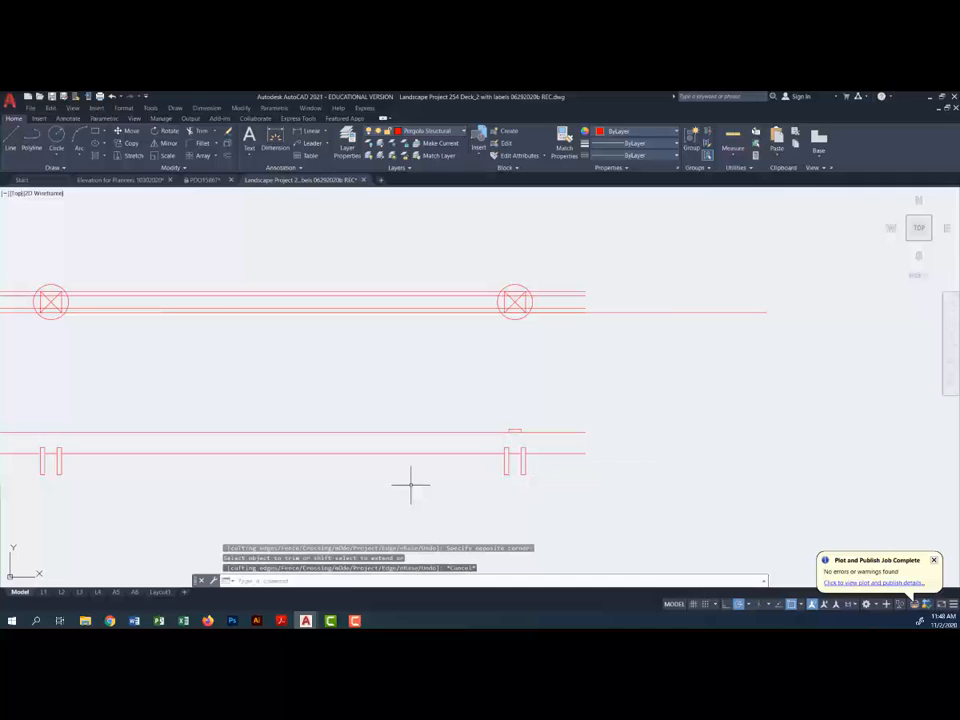
Step: Copy the small post cap from above the right crossing beam to the matching position above the left crossing beam
{"action": "middle_click_drag", "start_coordinate": [410, 485], "coordinate": [535, 467]}
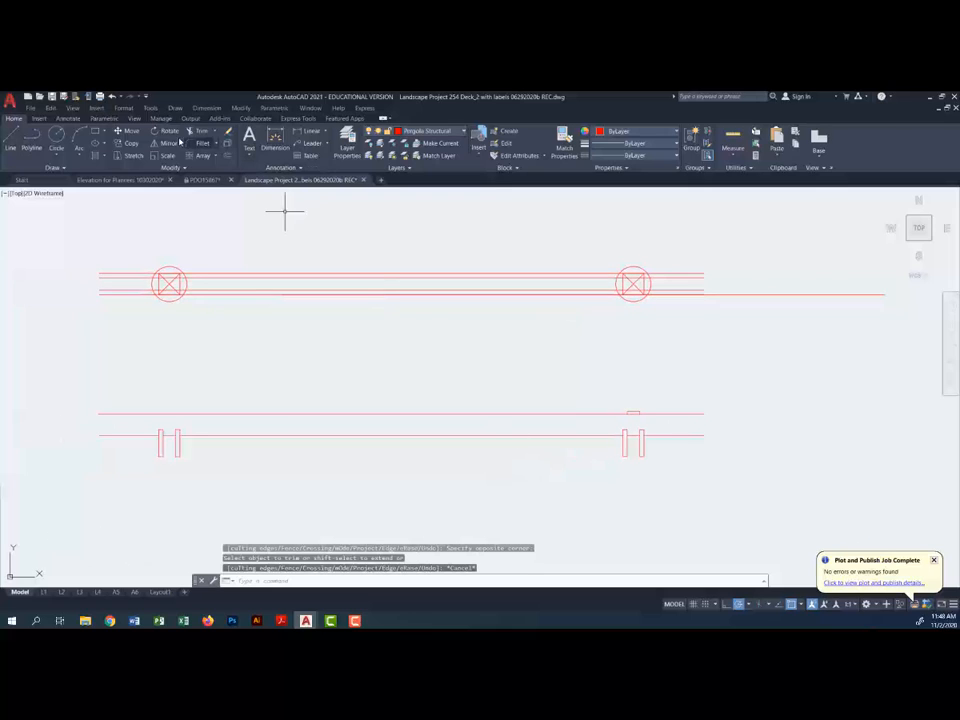
{"action": "left_click", "coordinate": [131, 143]}
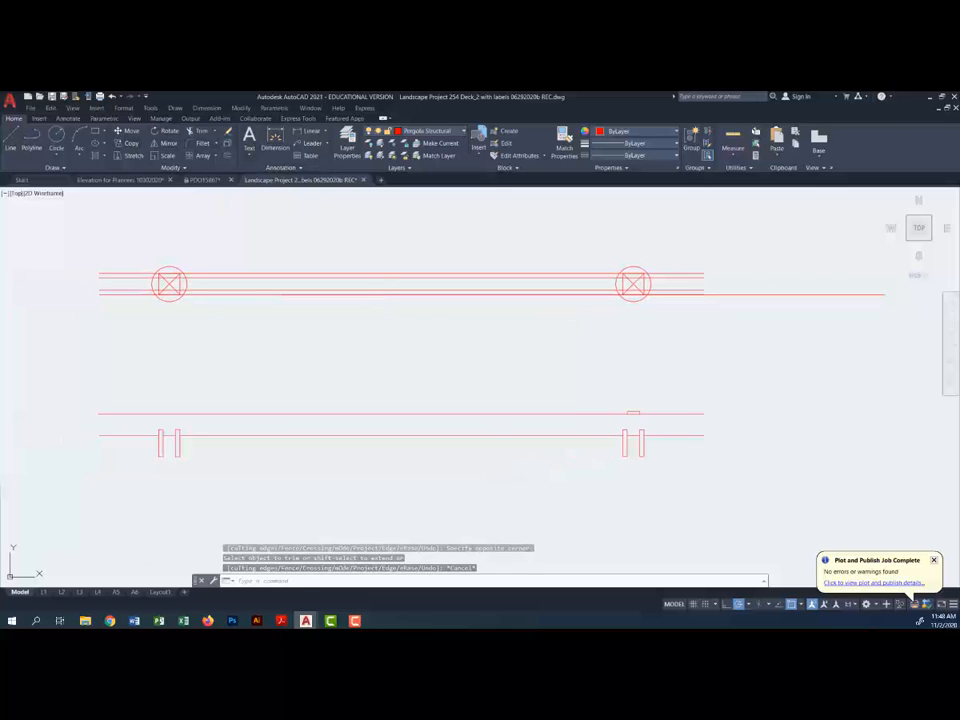
{"action": "left_click", "coordinate": [619, 404]}
{"action": "left_click", "coordinate": [643, 414]}
{"action": "key", "text": "Return"}
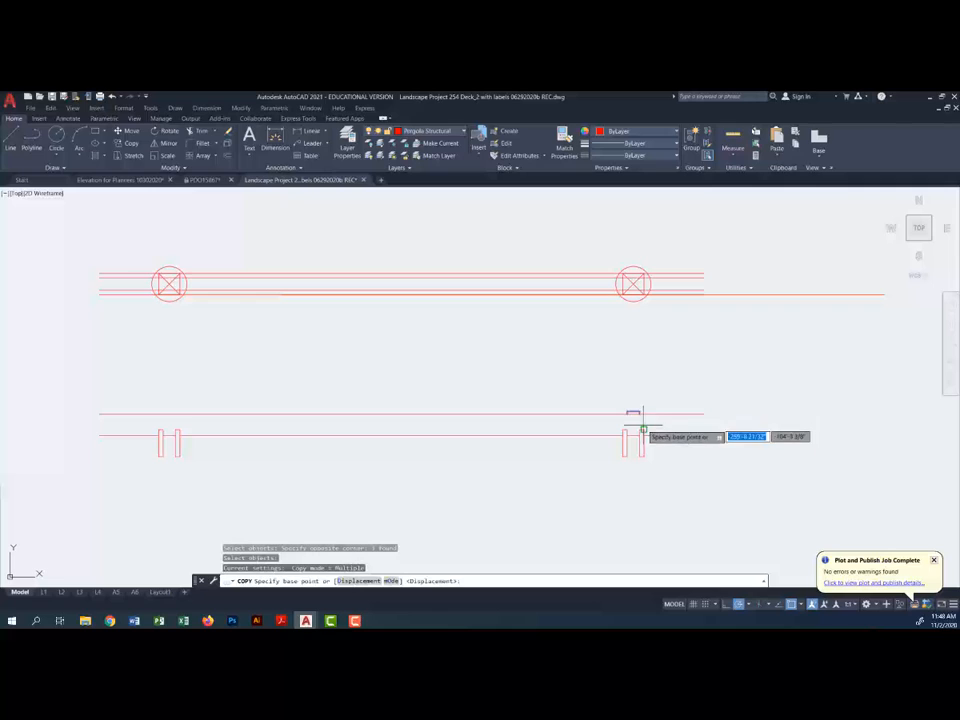
{"action": "left_click", "coordinate": [639, 430]}
{"action": "left_click", "coordinate": [177, 428]}
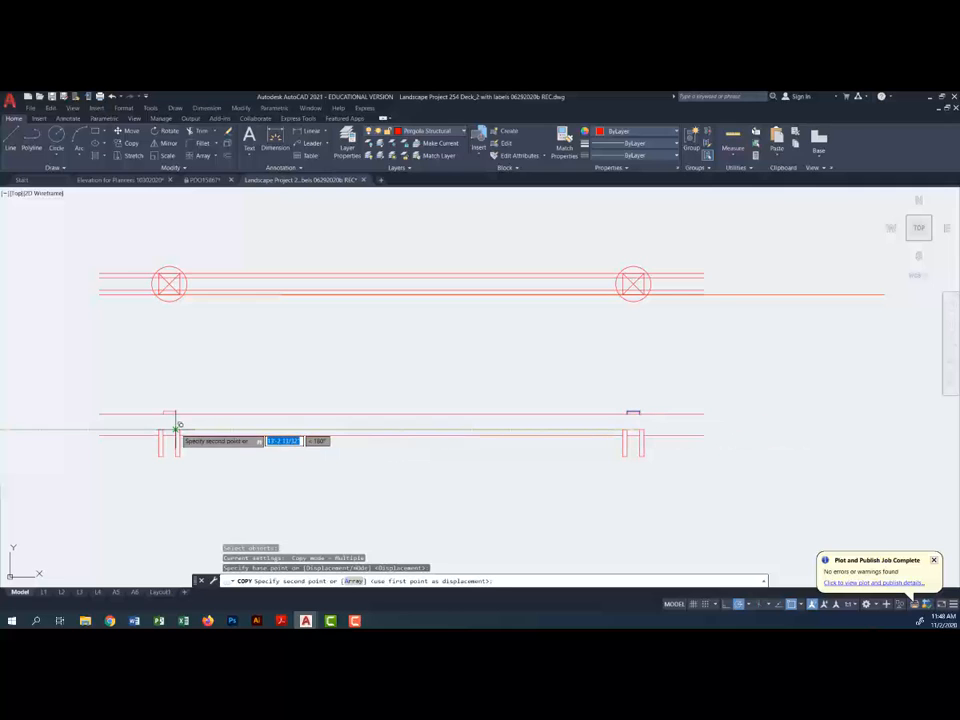
{"action": "key", "text": "Escape"}
Step: Copy the right post's two vertical lines from the first elevation to below the left and right crossing beams of the second elevation
{"action": "scroll", "coordinate": [245, 437], "scroll_direction": "down", "scroll_amount": 6}
{"action": "mouse_move", "coordinate": [198, 474]}
{"action": "middle_mouse_down"}
{"action": "mouse_move", "coordinate": [264, 459]}
{"action": "mouse_move", "coordinate": [298, 516]}
{"action": "middle_mouse_up"}
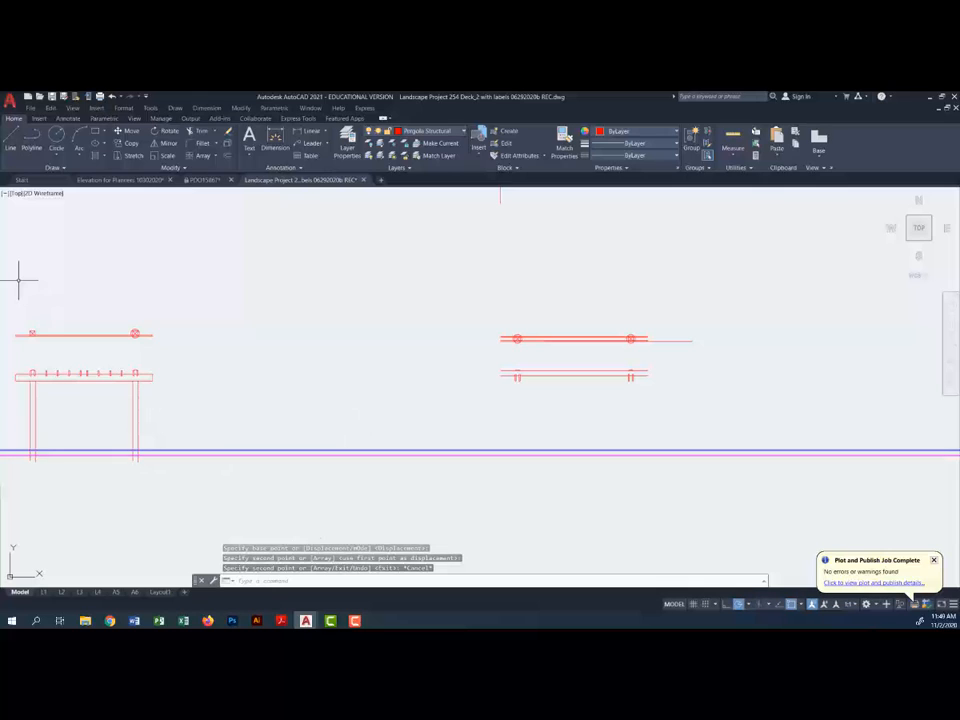
{"action": "key", "text": "Return"}
{"action": "left_click", "coordinate": [142, 418]}
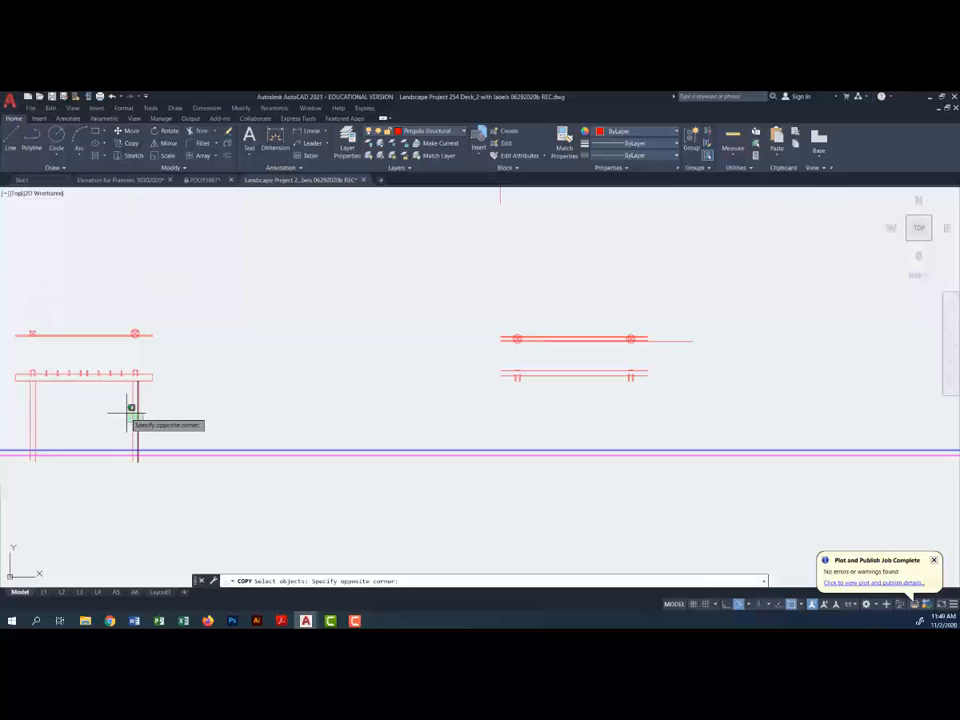
{"action": "left_click", "coordinate": [120, 396]}
{"action": "scroll", "coordinate": [134, 376], "scroll_direction": "up", "scroll_amount": 6}
{"action": "key", "text": "Return"}
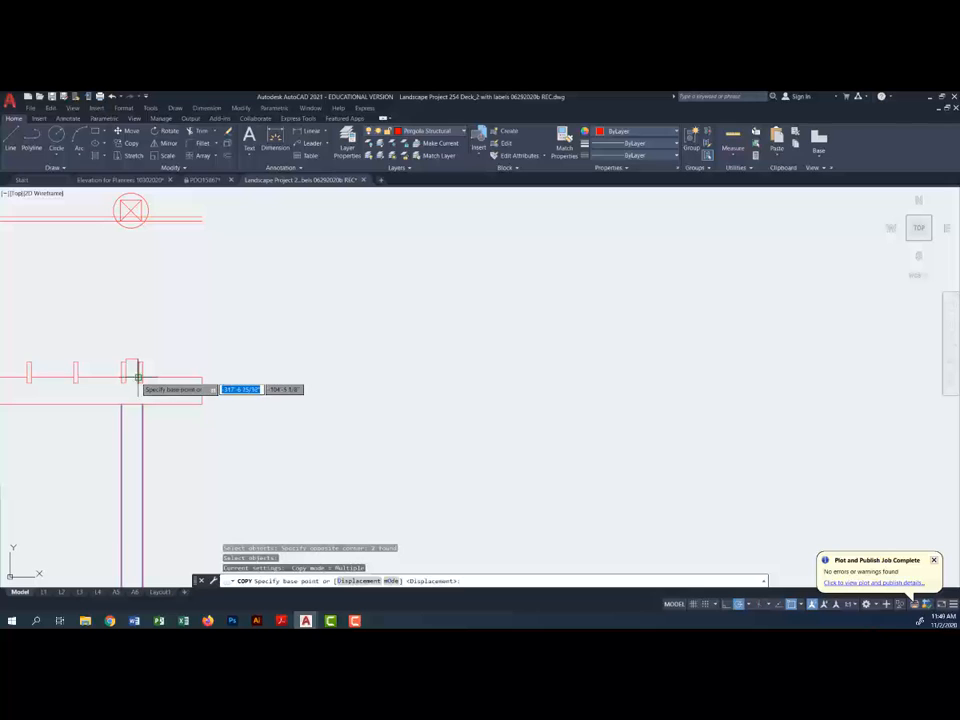
{"action": "left_click", "coordinate": [134, 374]}
{"action": "scroll", "coordinate": [140, 380], "scroll_direction": "down", "scroll_amount": 2}
{"action": "scroll", "coordinate": [140, 378], "scroll_direction": "down", "scroll_amount": 3}
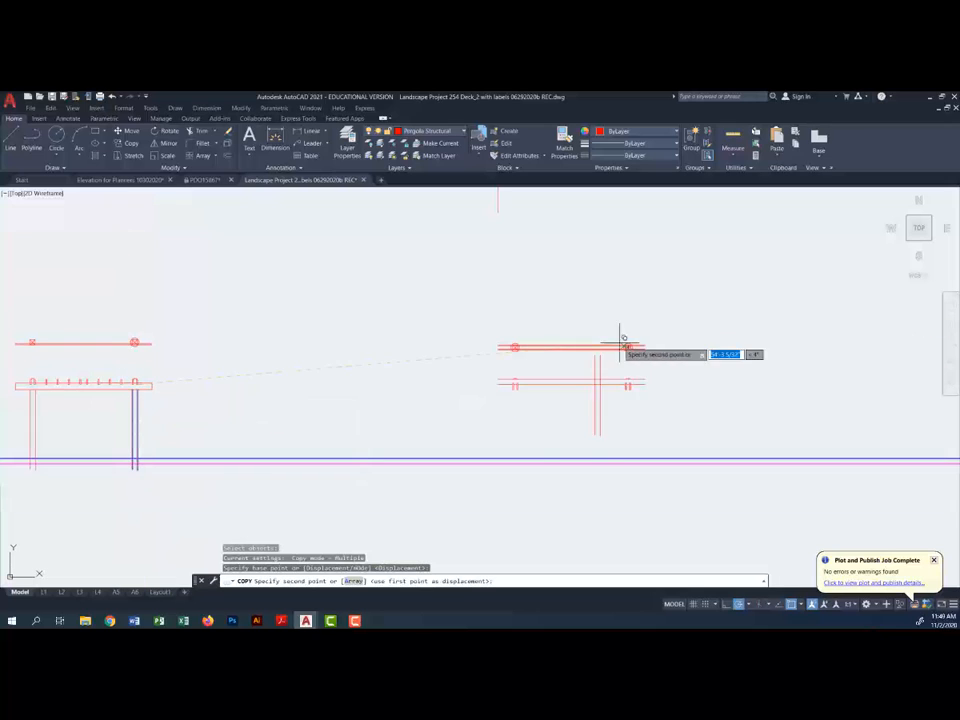
{"action": "scroll", "coordinate": [489, 386], "scroll_direction": "up", "scroll_amount": 4}
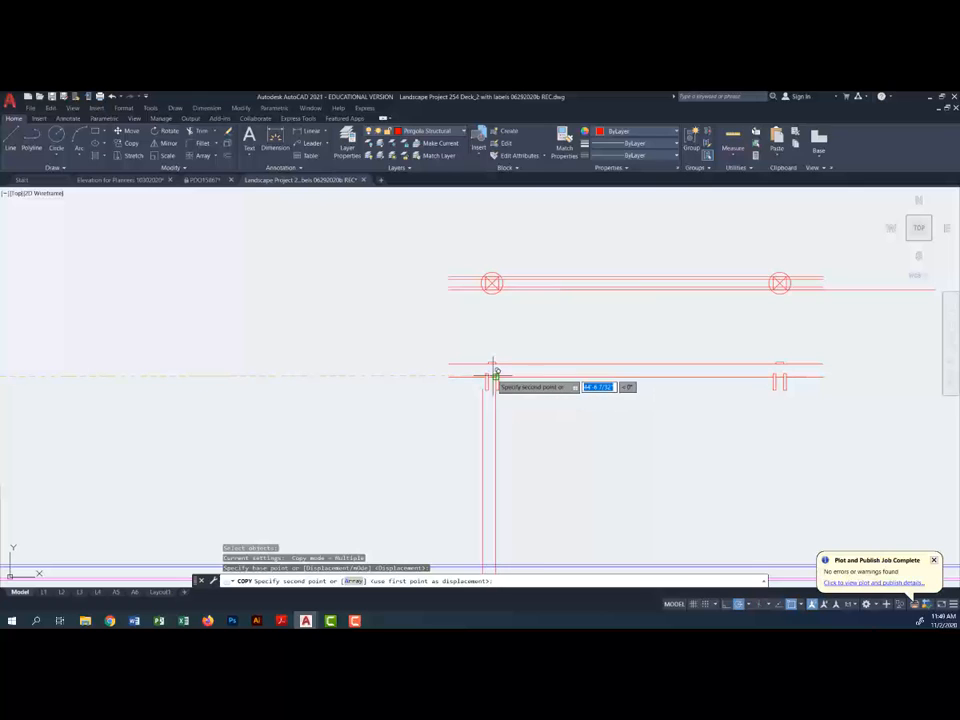
{"action": "left_click", "coordinate": [494, 372]}
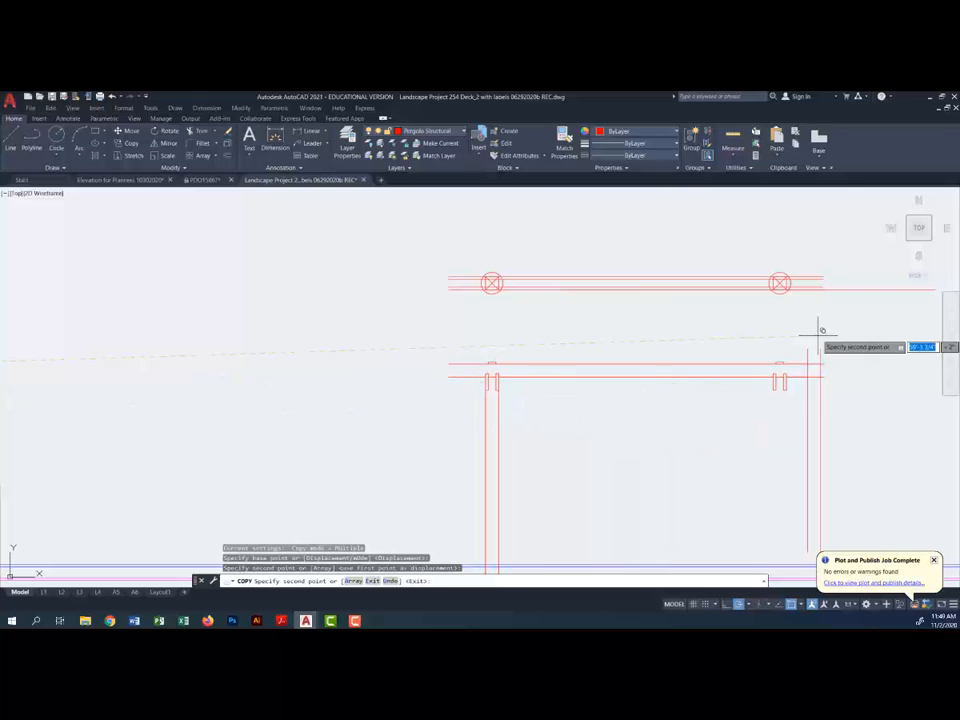
{"action": "key", "text": "Escape"}
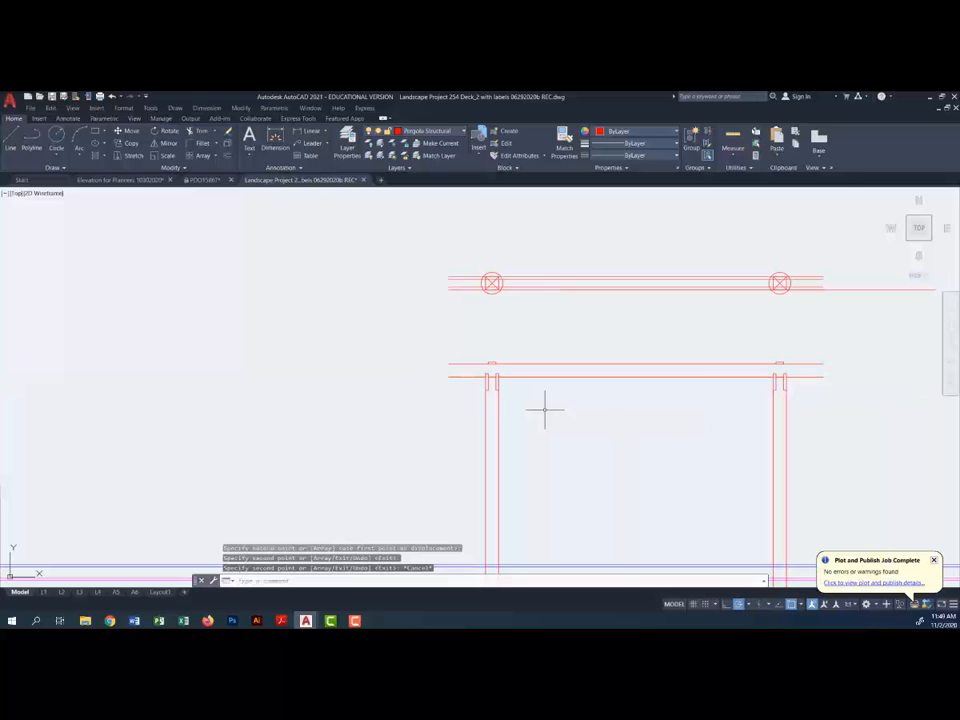
Step: Erase the copied pergola plan strips above both elevations, including their post symbols and the overlong horizontal line
{"action": "scroll", "coordinate": [544, 395], "scroll_direction": "down", "scroll_amount": 4}
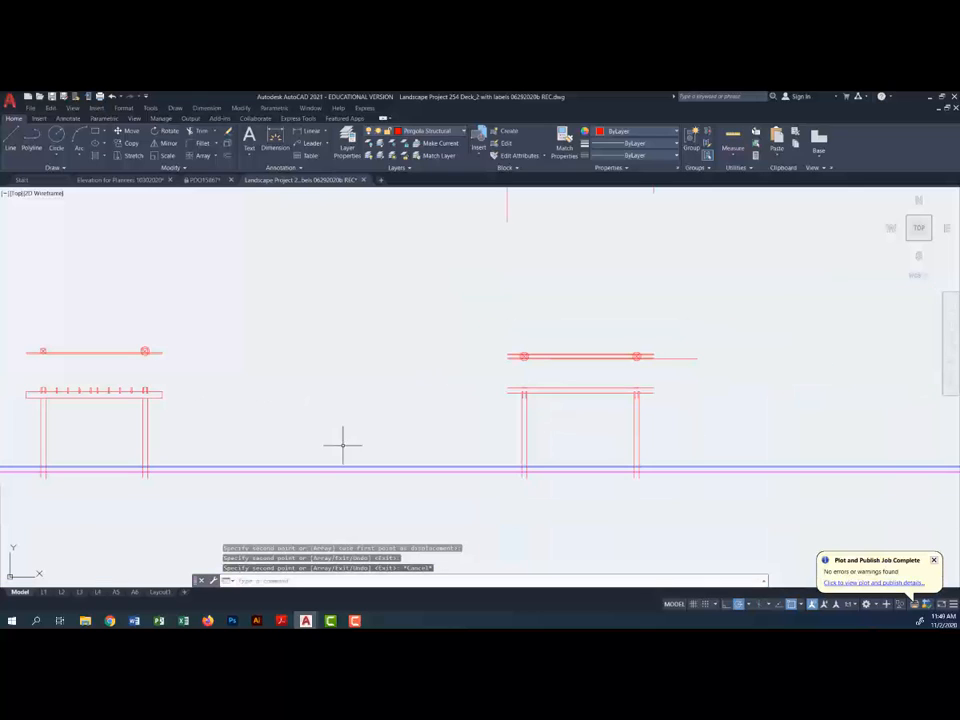
{"action": "middle_click_drag", "start_coordinate": [350, 451], "coordinate": [452, 454]}
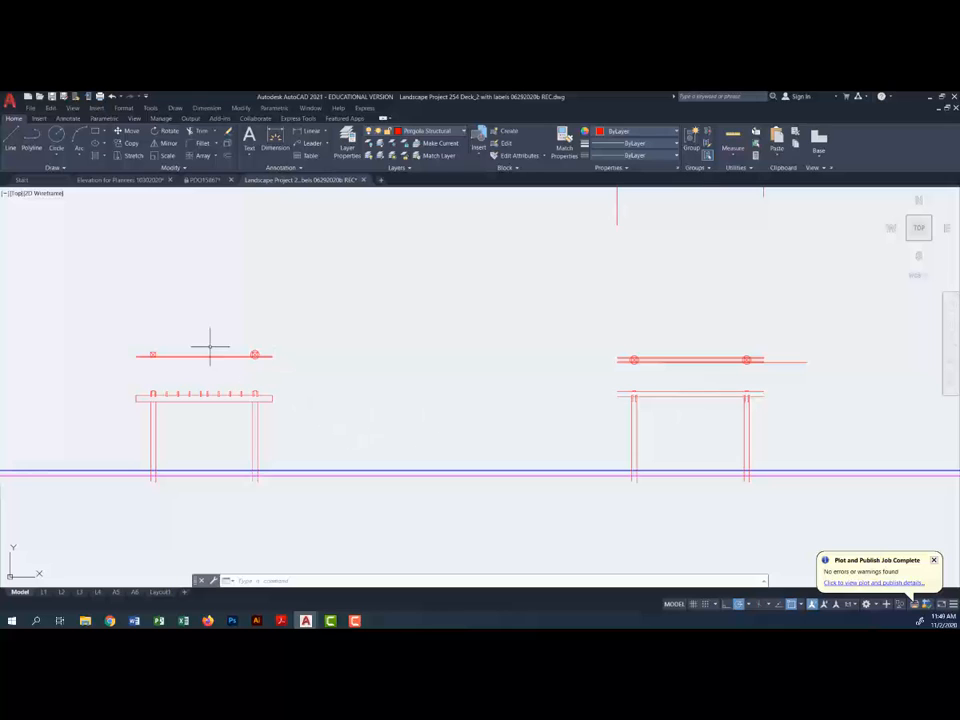
{"action": "left_click", "coordinate": [97, 325]}
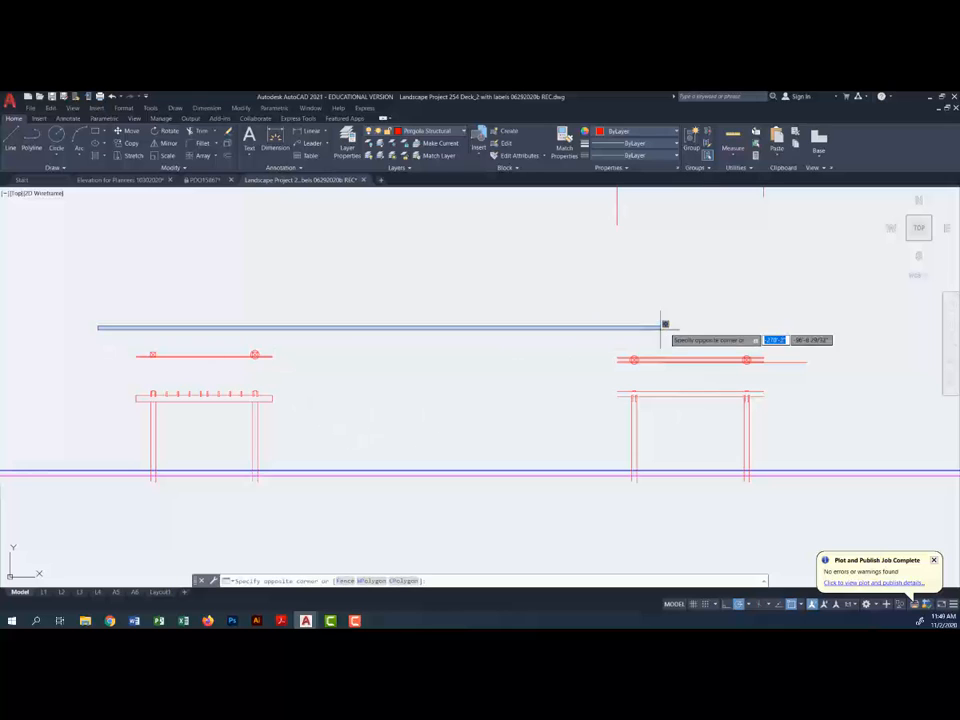
{"action": "left_click", "coordinate": [834, 385]}
{"action": "key", "text": "Delete"}
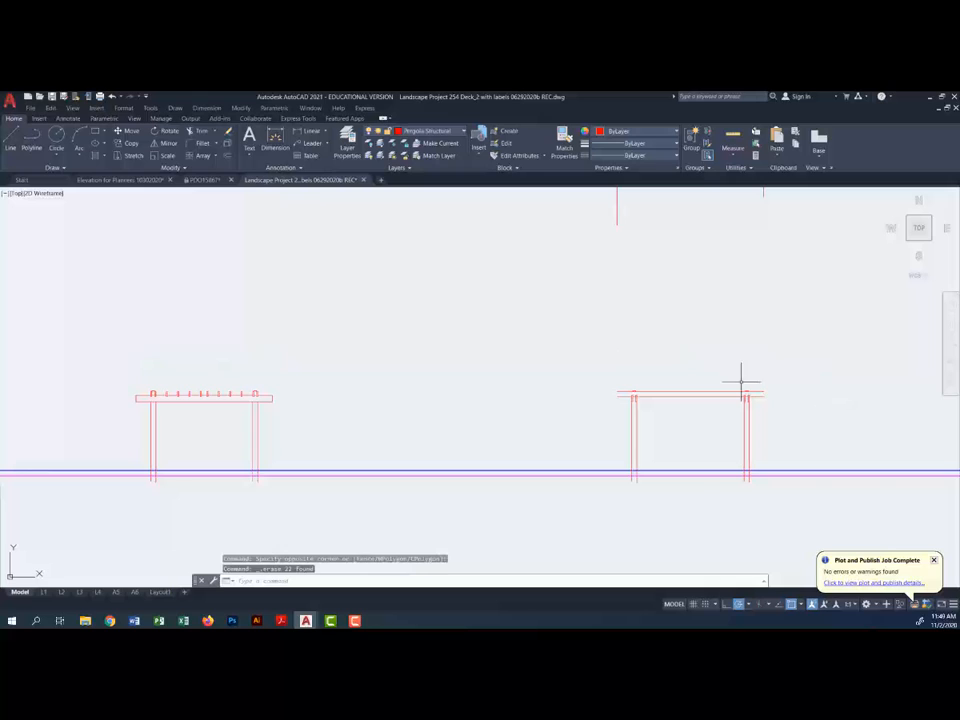